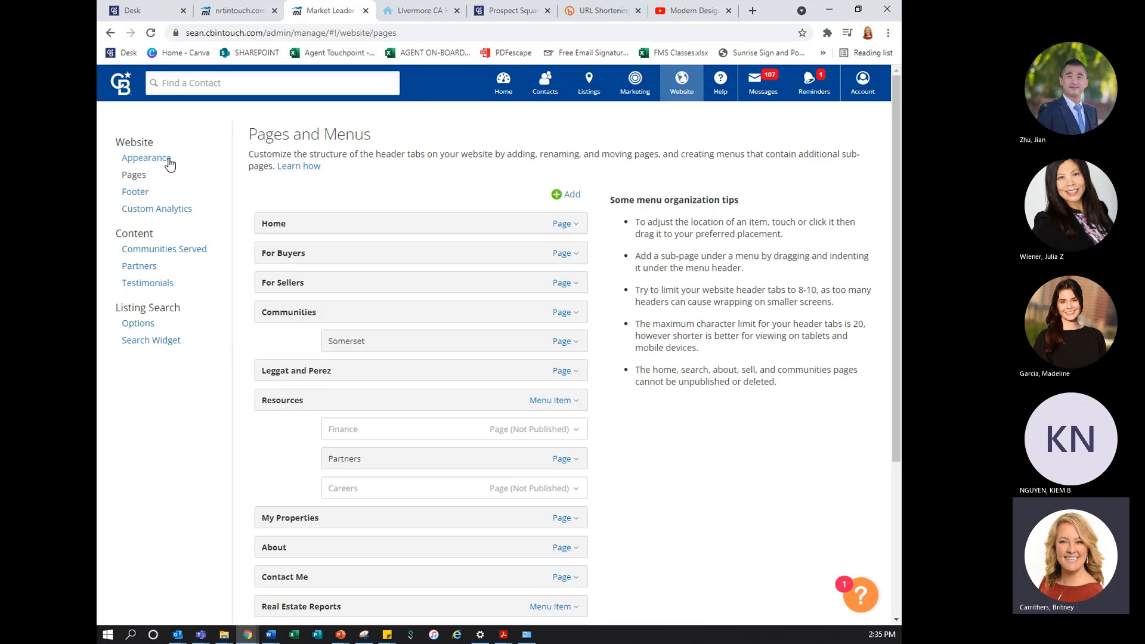
# Change the website logo to the medium-width white stacked Coldwell Banker Realty stock logo in the website appearance settings
pyautogui.click(167, 160)
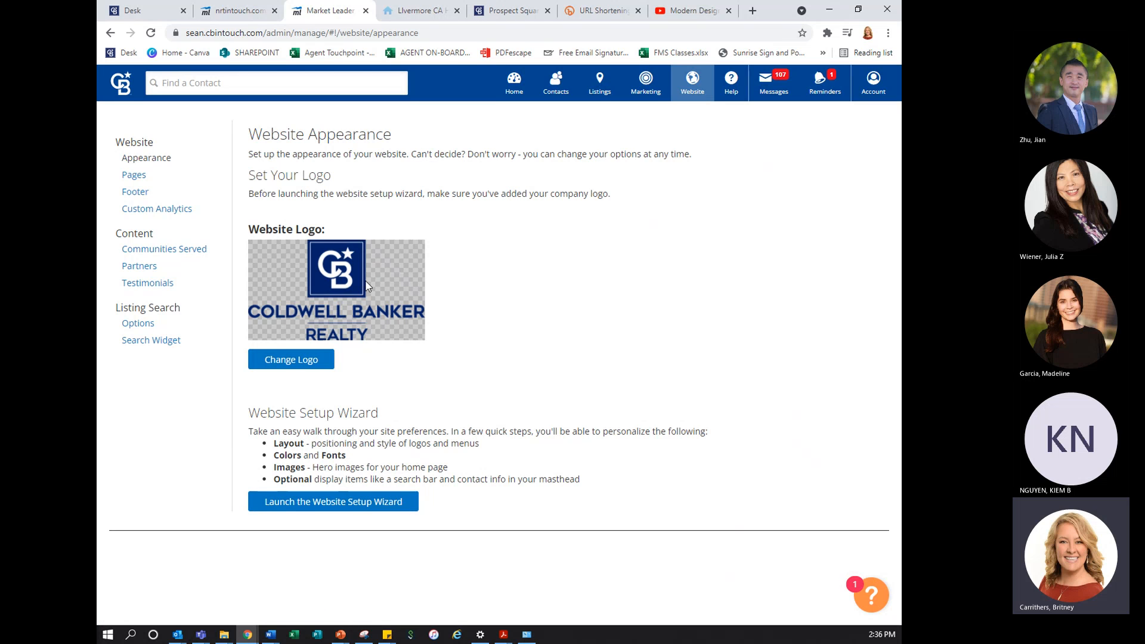
pyautogui.click(316, 362)
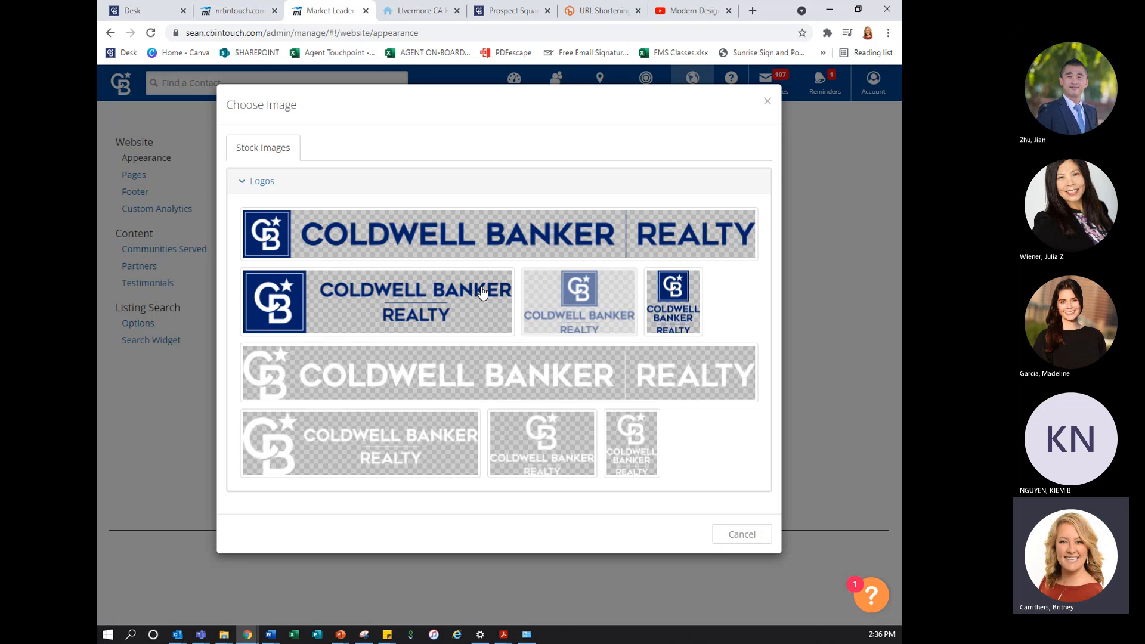
pyautogui.click(541, 436)
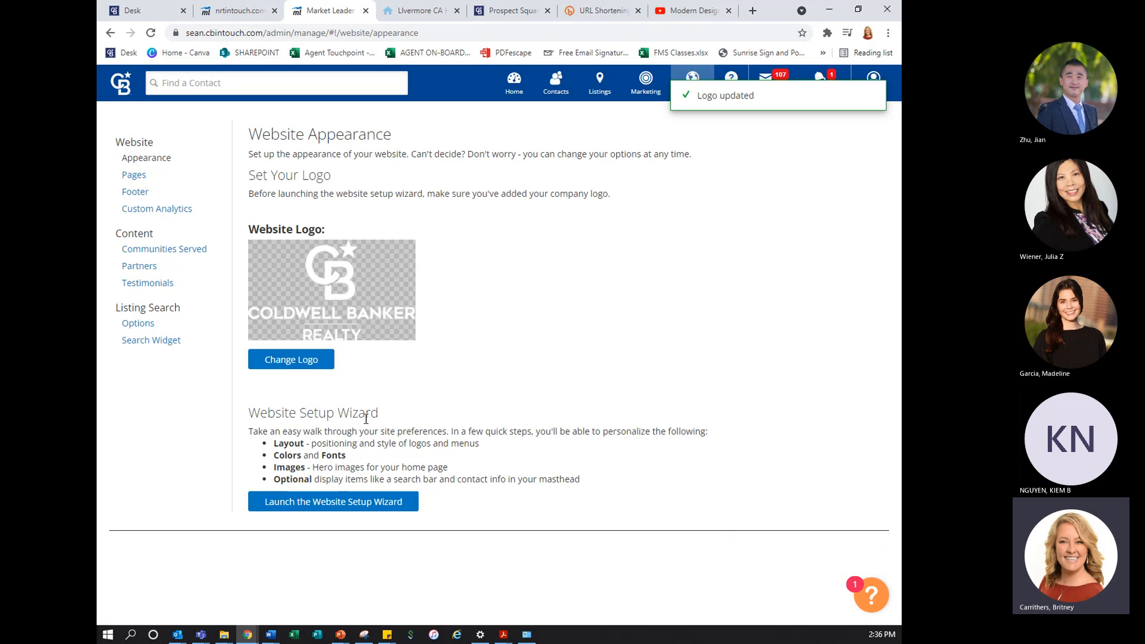
# Launch the Website Setup Wizard, compare the available layouts and choose the Tudor layout
pyautogui.click(350, 506)
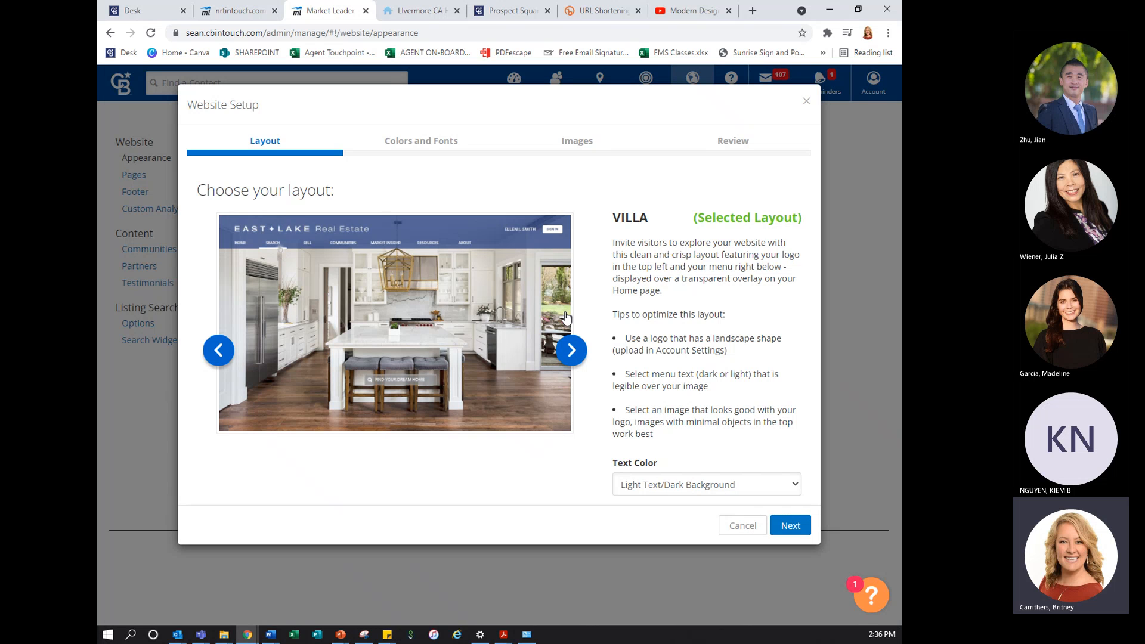
pyautogui.click(573, 349)
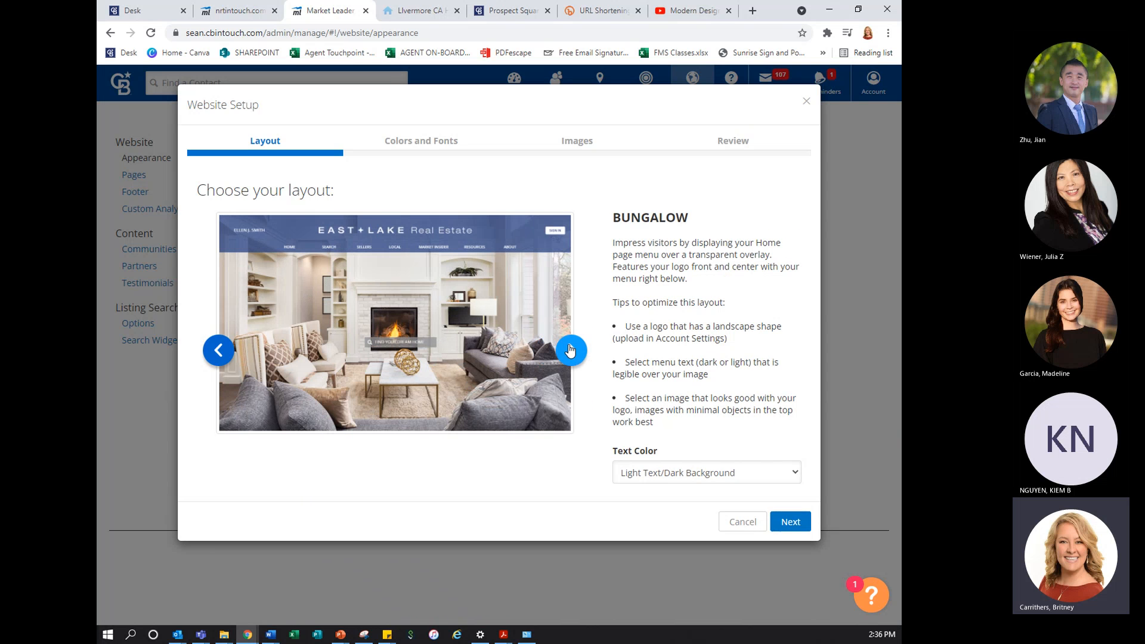
pyautogui.click(571, 350)
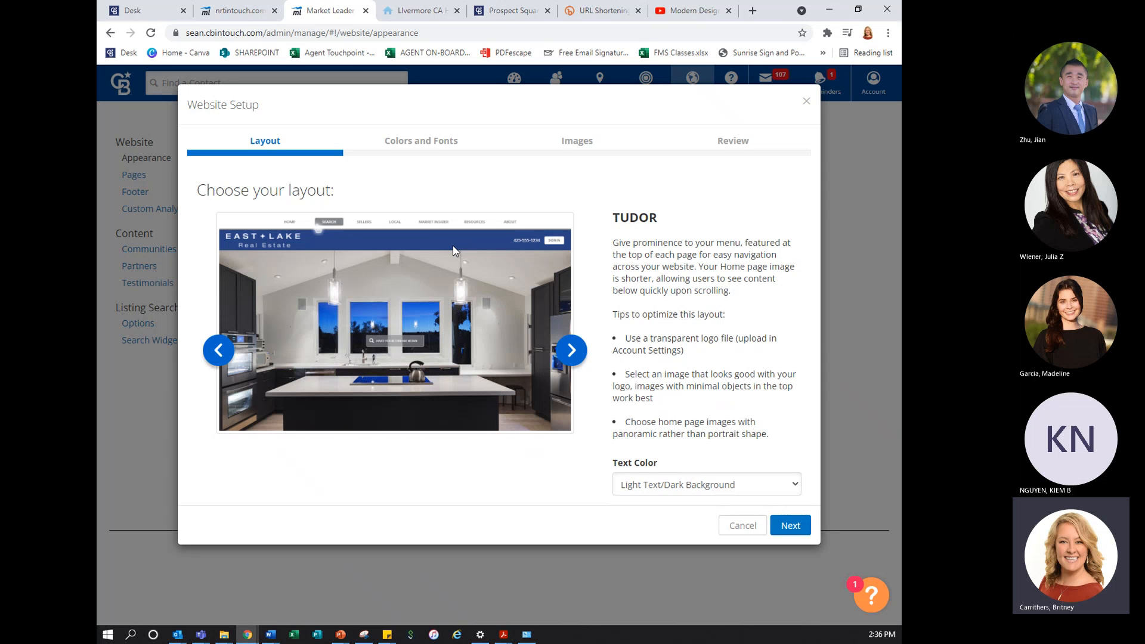
pyautogui.click(574, 353)
pyautogui.click(574, 353)
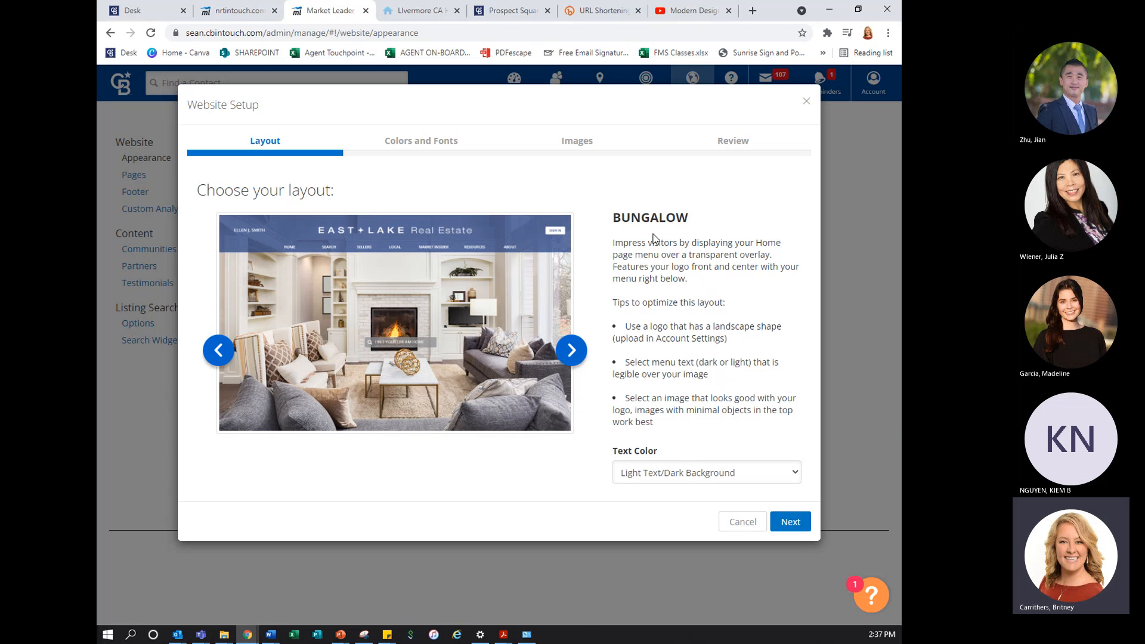
pyautogui.click(571, 351)
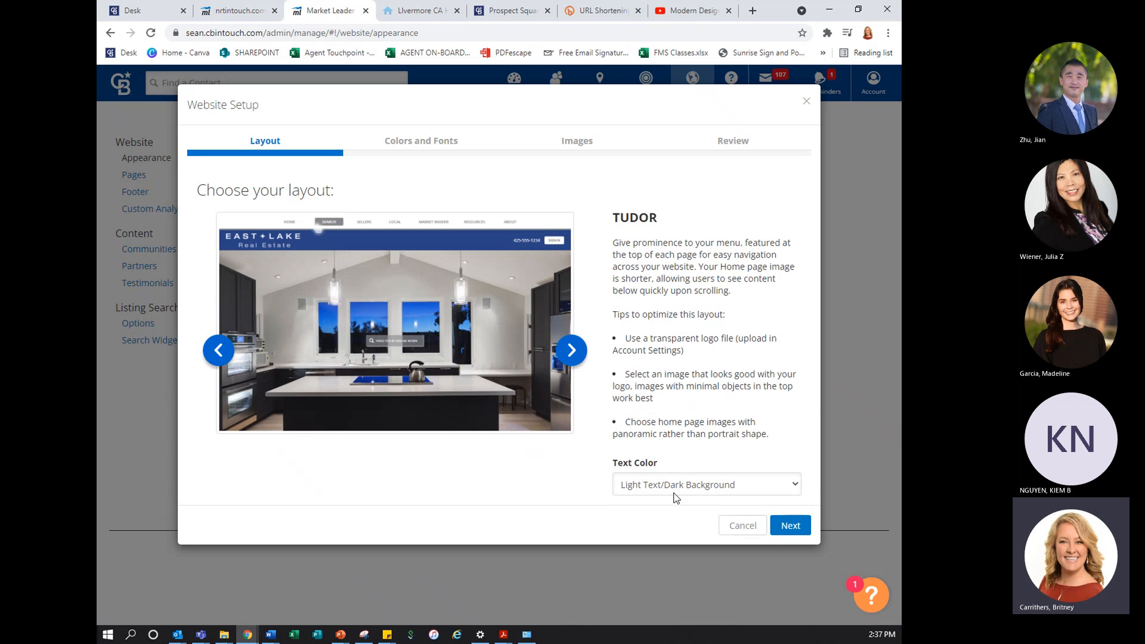
# Set the Tudor layout's text color to Dark Text/Light Background and continue to the colors and fonts
pyautogui.click(740, 489)
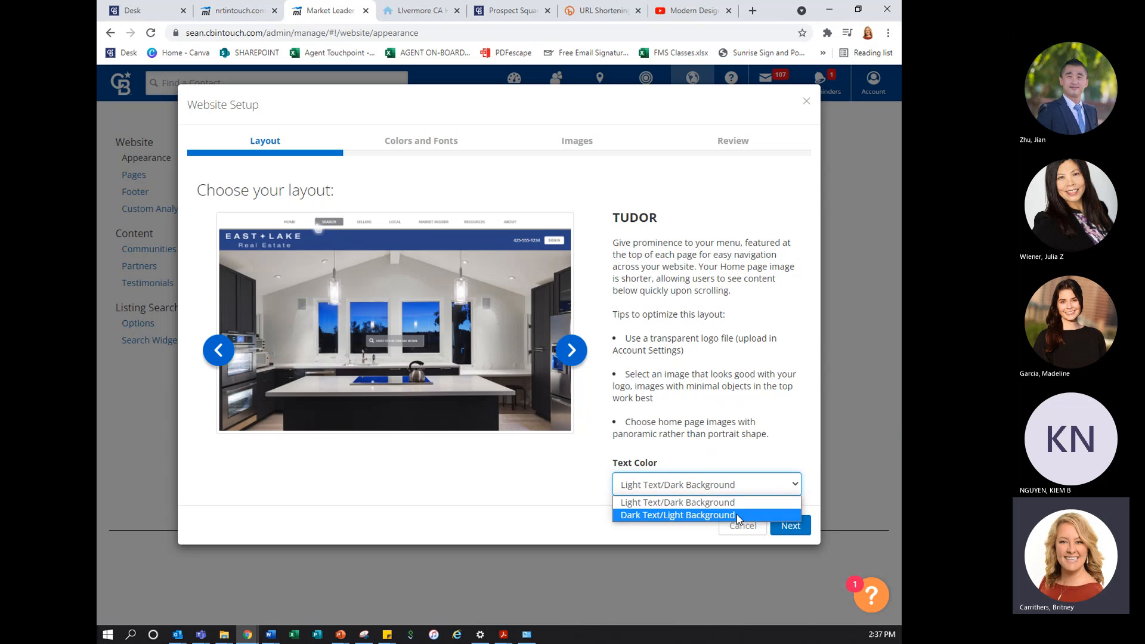
pyautogui.click(736, 514)
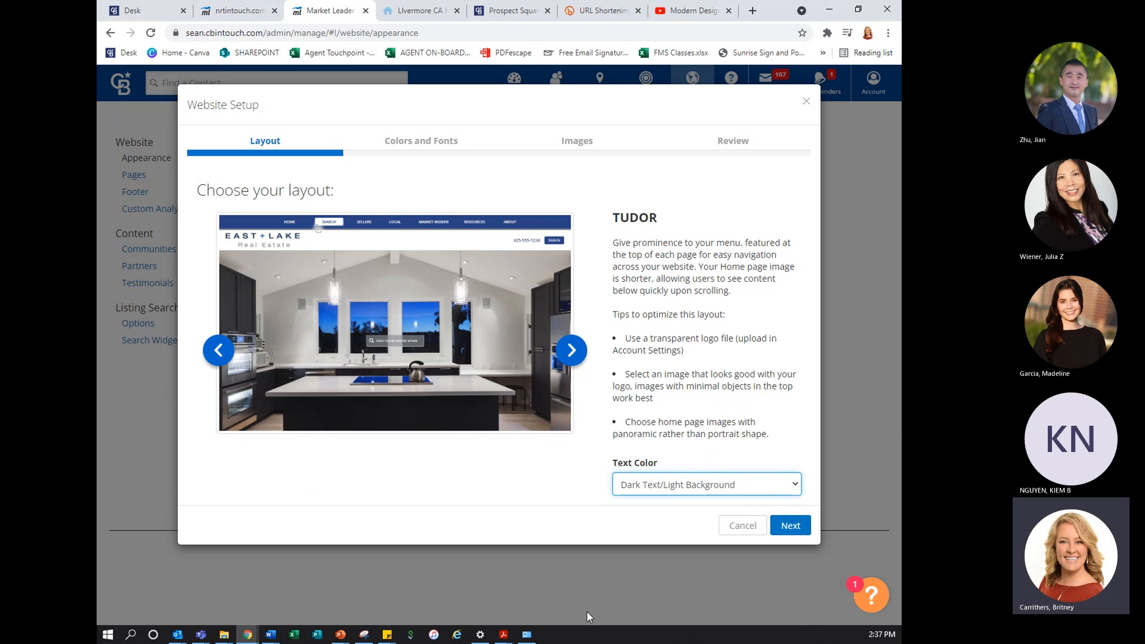
pyautogui.click(792, 526)
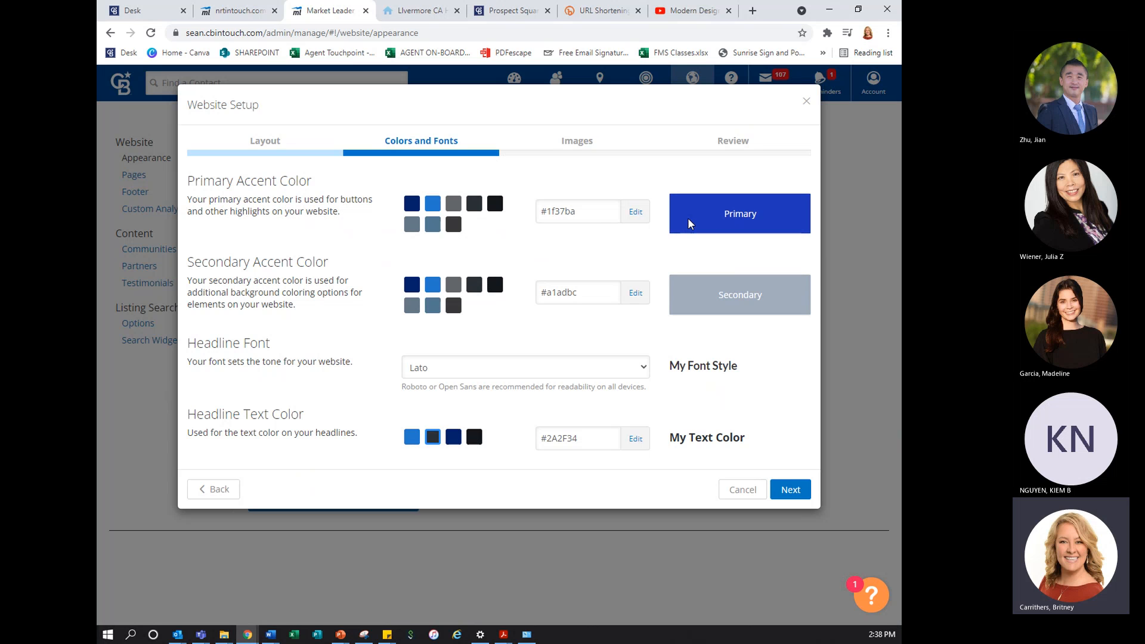
# Examine the custom color picker for the primary accent color and close it without changing the color
pyautogui.click(634, 219)
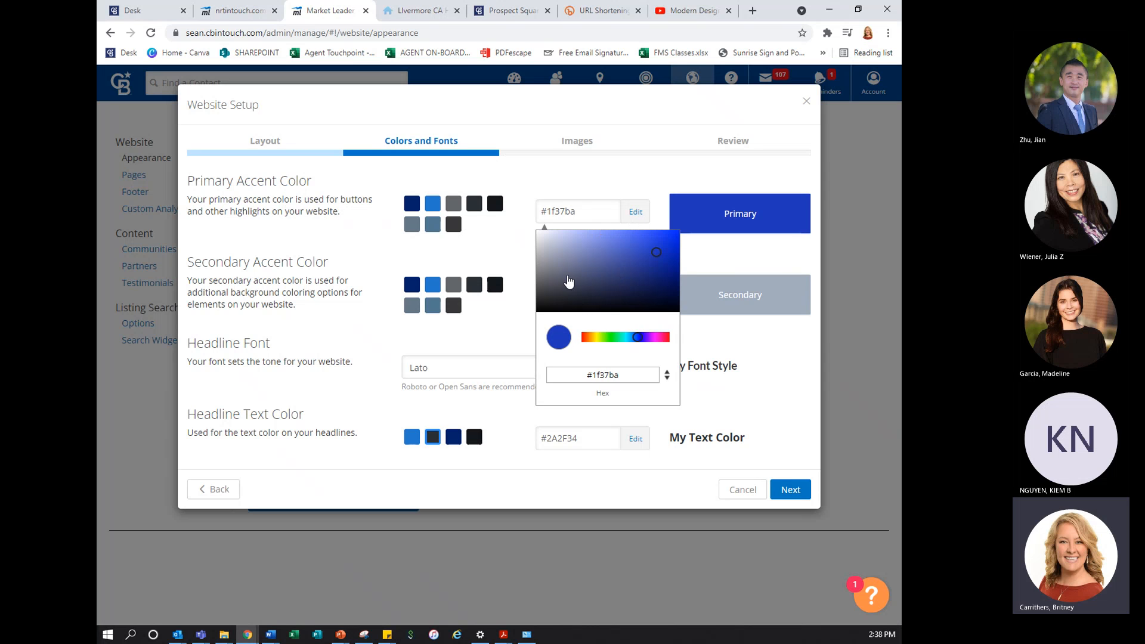
pyautogui.click(517, 251)
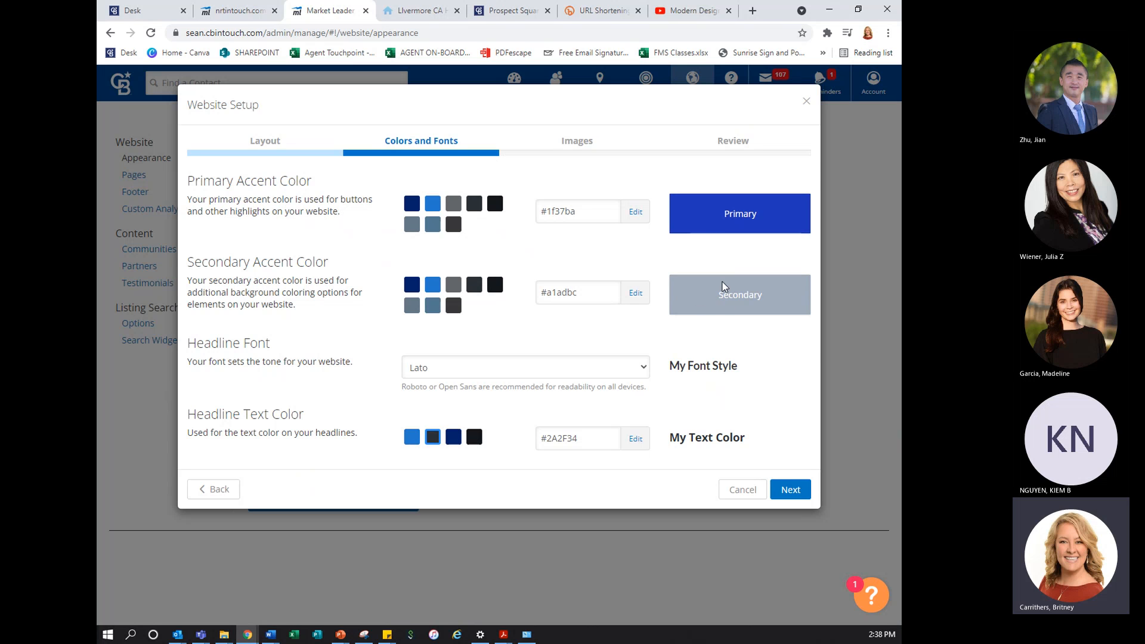
# Try Cinzel, Lora, Poppins, Raleway and Crimson Text in turn as the headline font
pyautogui.click(644, 368)
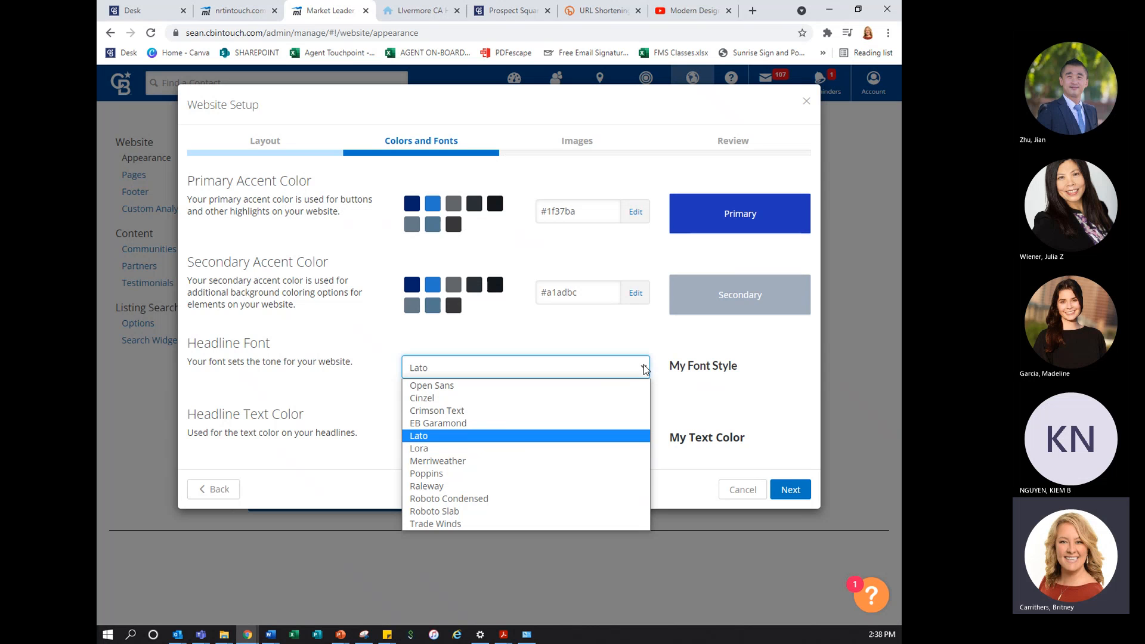
pyautogui.click(632, 399)
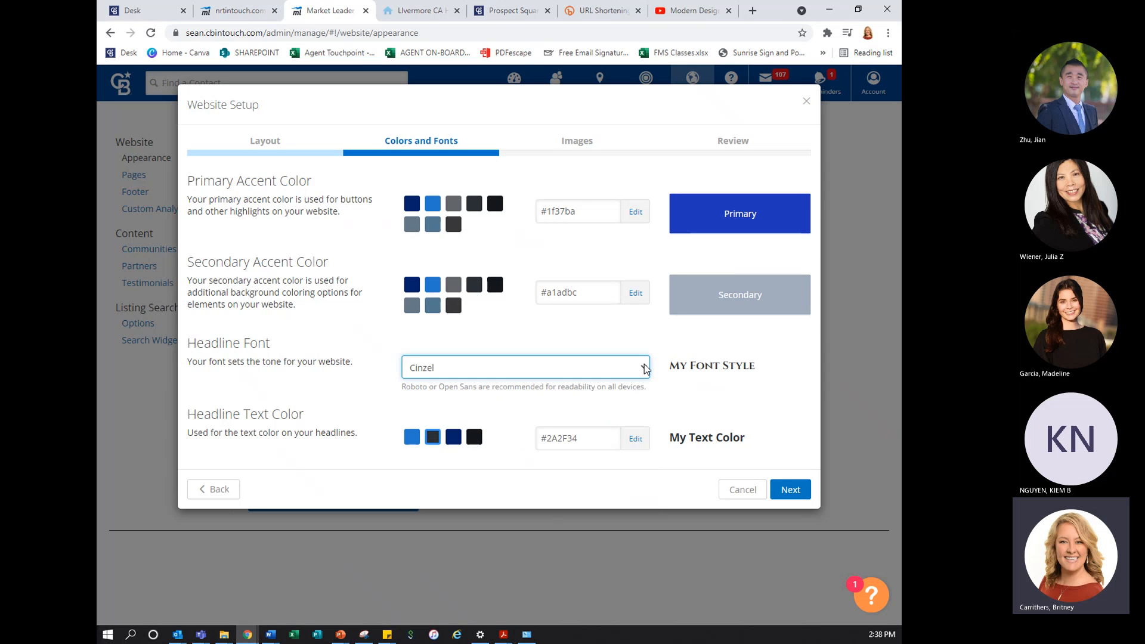
pyautogui.click(644, 367)
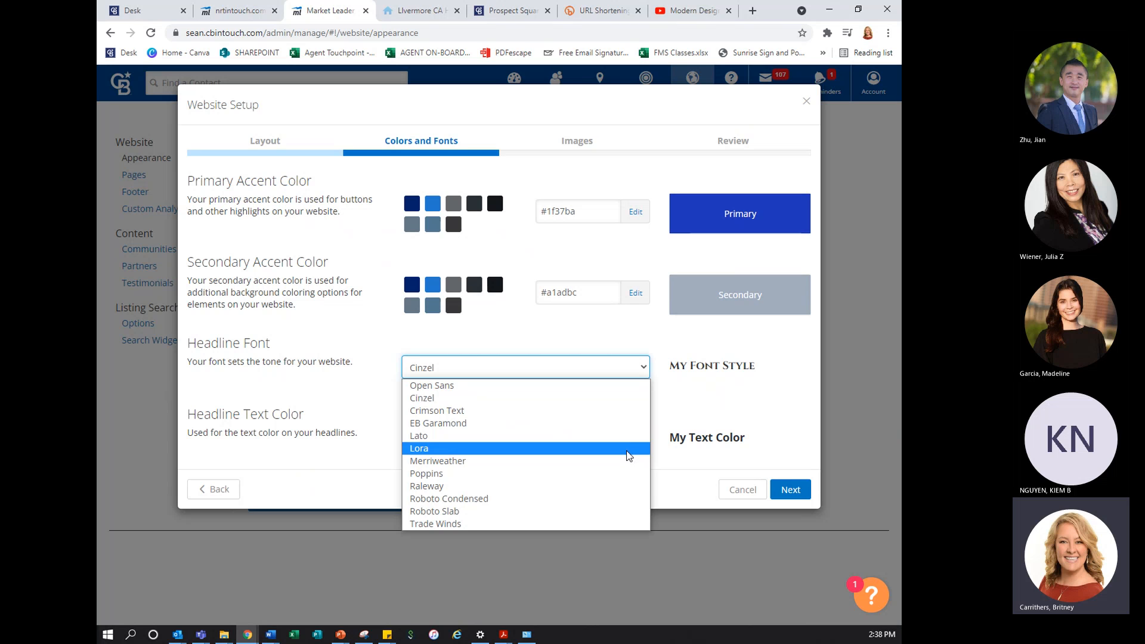
pyautogui.click(628, 456)
pyautogui.click(633, 372)
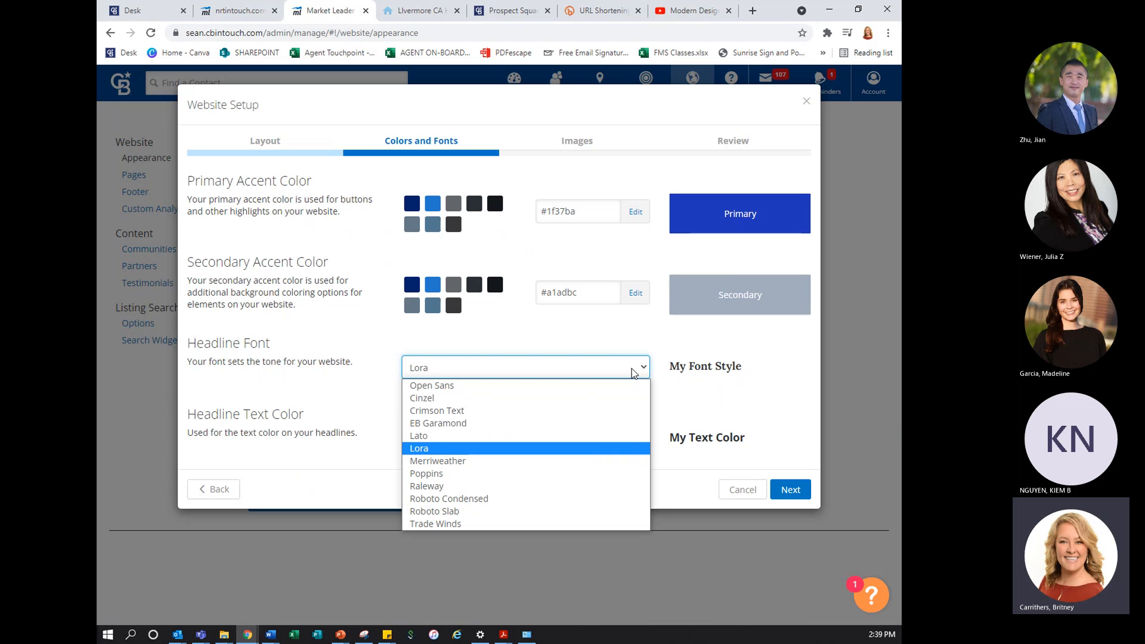
pyautogui.click(607, 475)
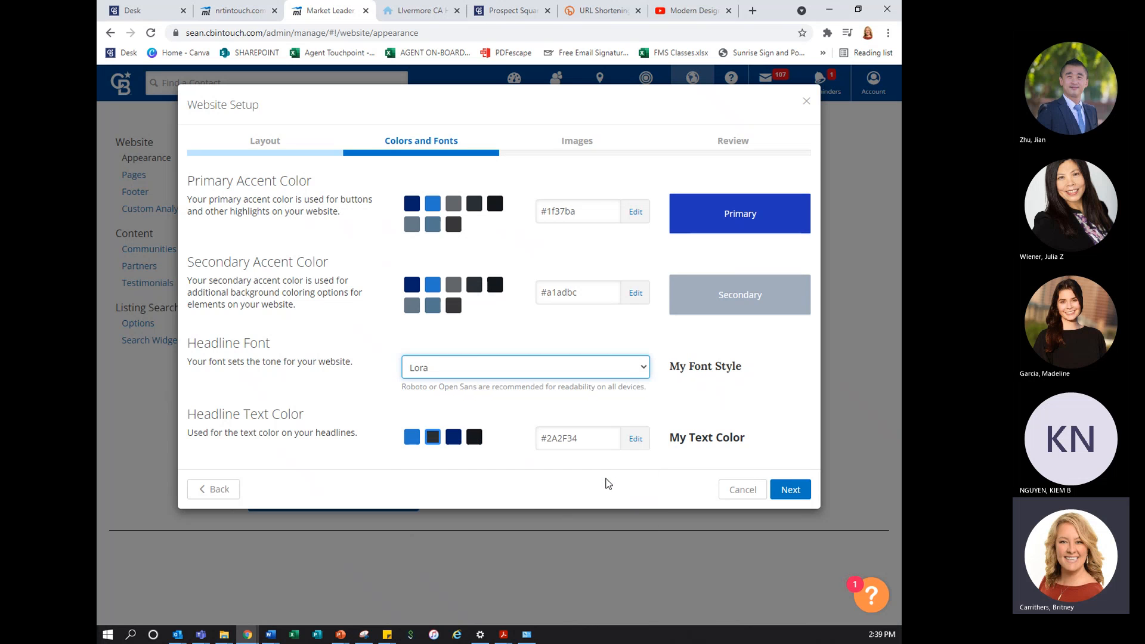
pyautogui.click(599, 376)
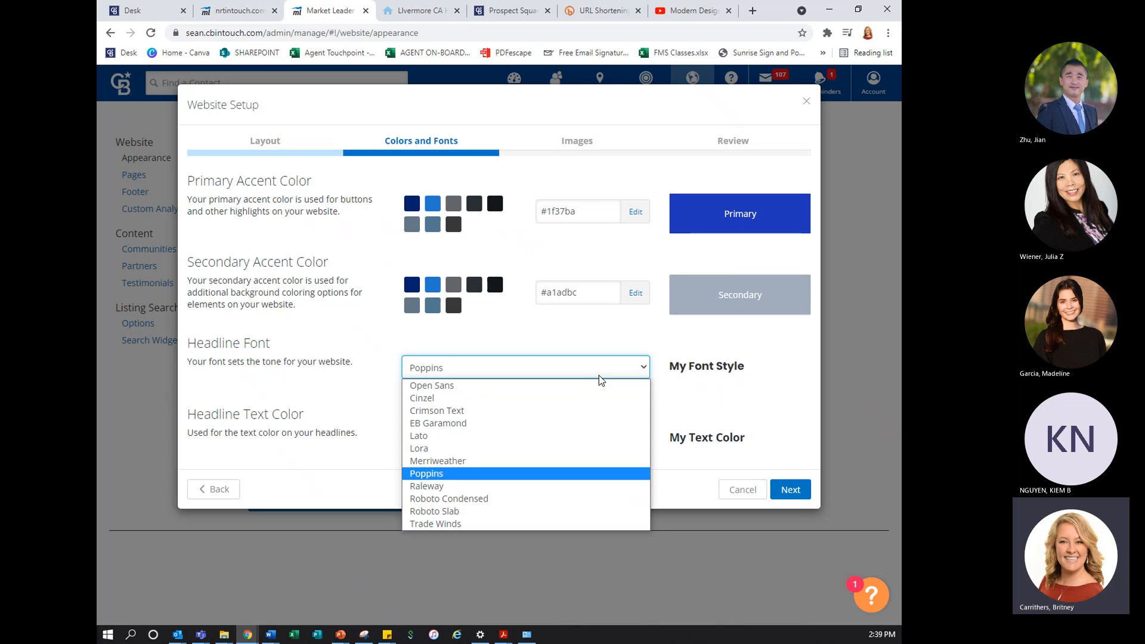
pyautogui.click(599, 488)
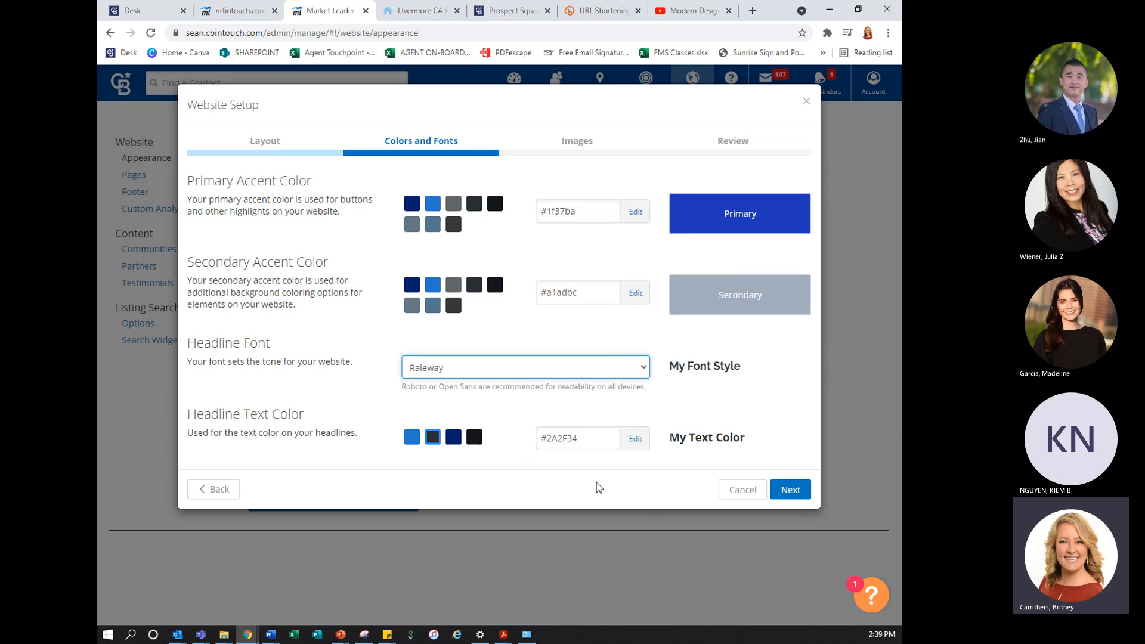
pyautogui.click(607, 375)
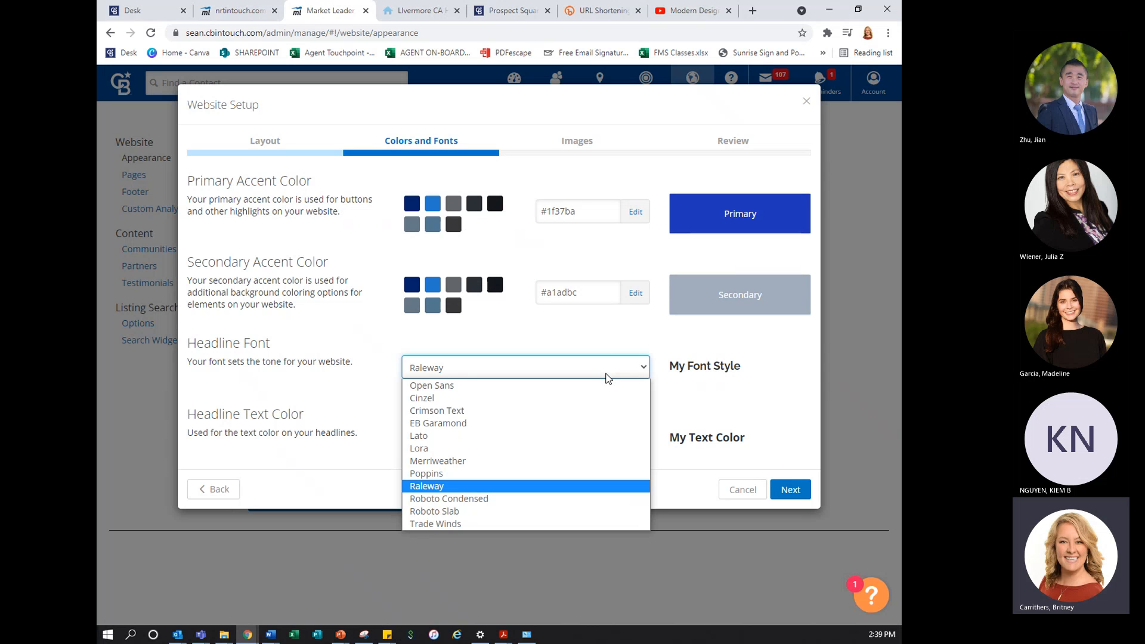
pyautogui.click(606, 399)
pyautogui.click(600, 368)
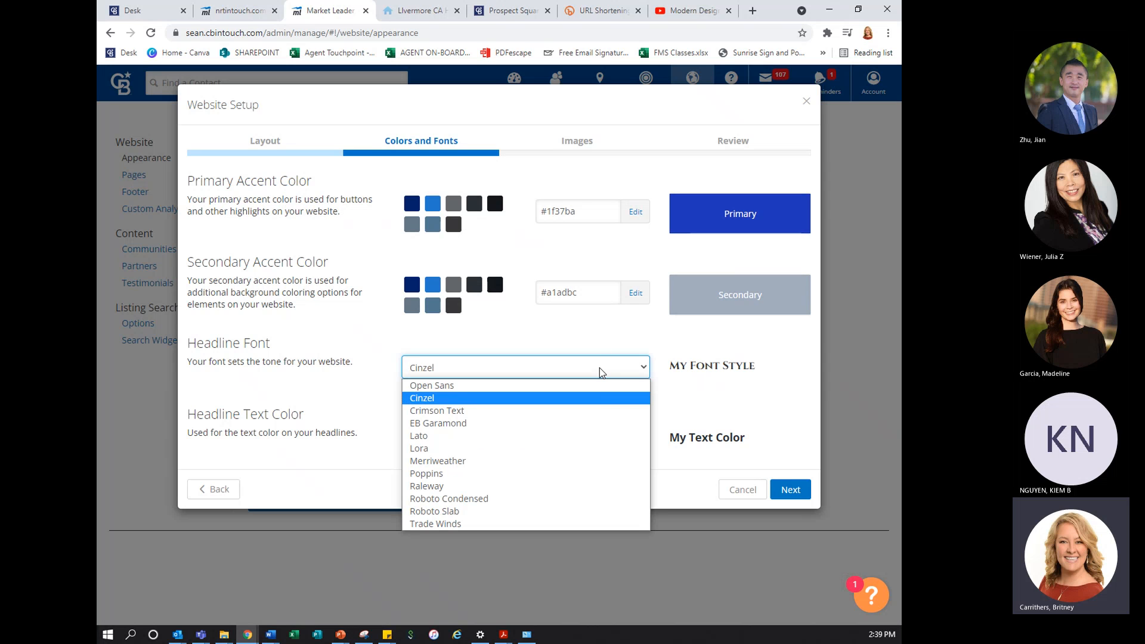
pyautogui.click(591, 410)
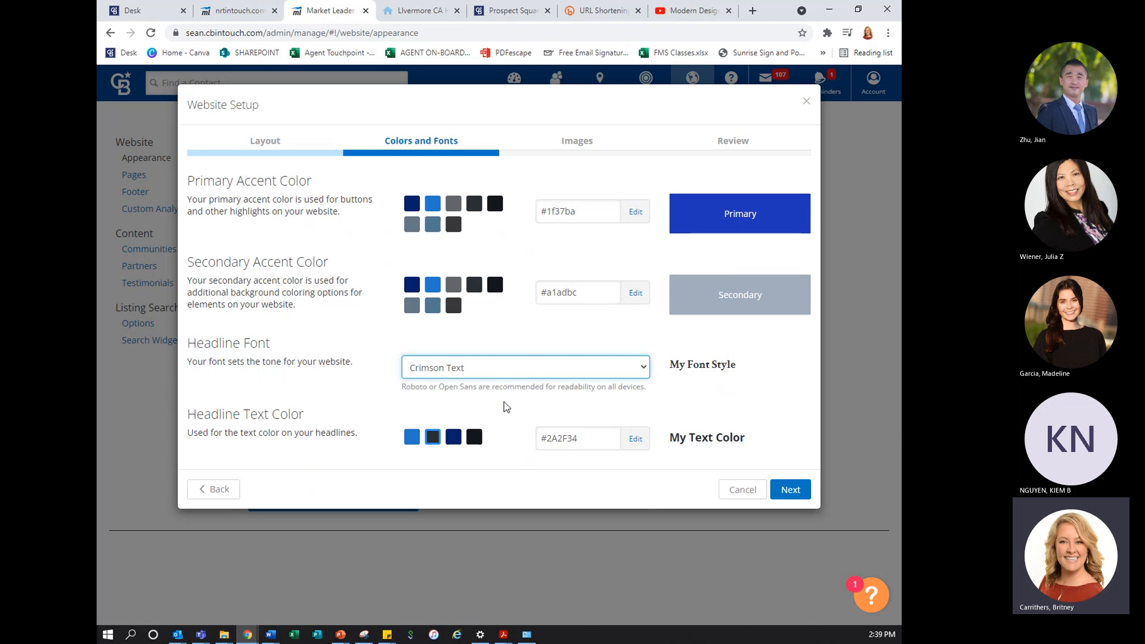
# Set the headline font to Poppins and continue to the hero image setup
pyautogui.click(516, 371)
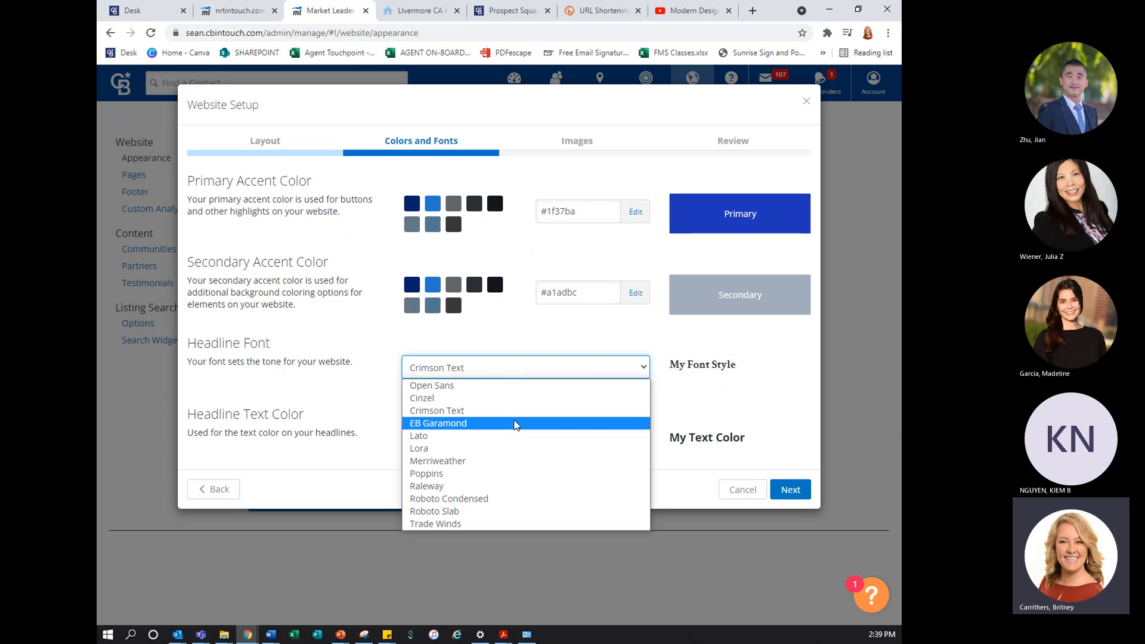
pyautogui.click(520, 473)
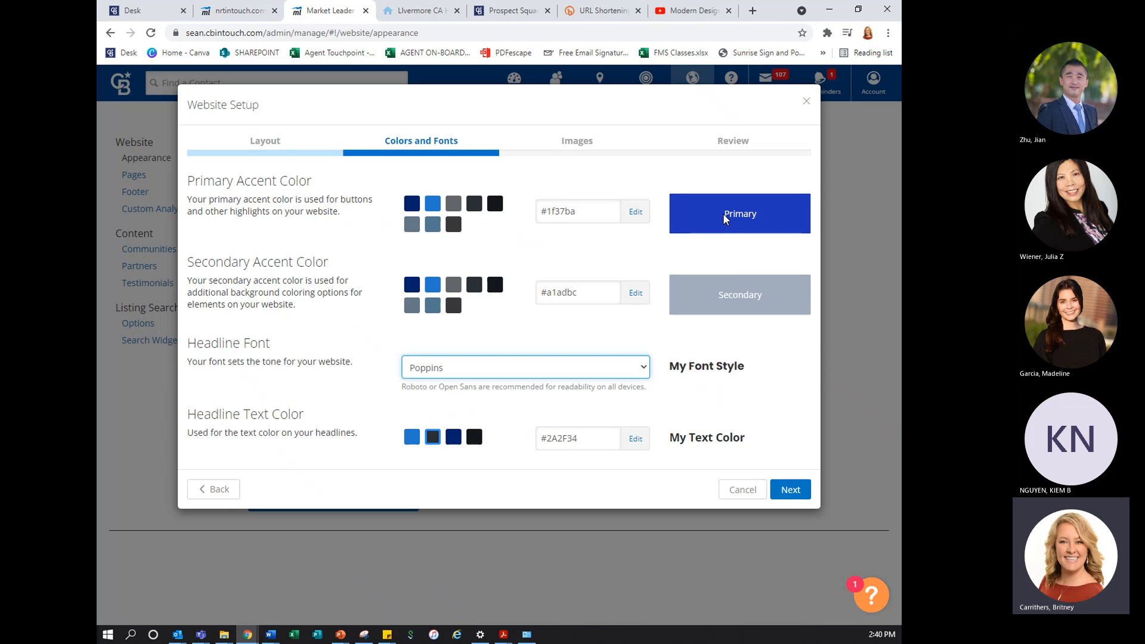
pyautogui.click(803, 490)
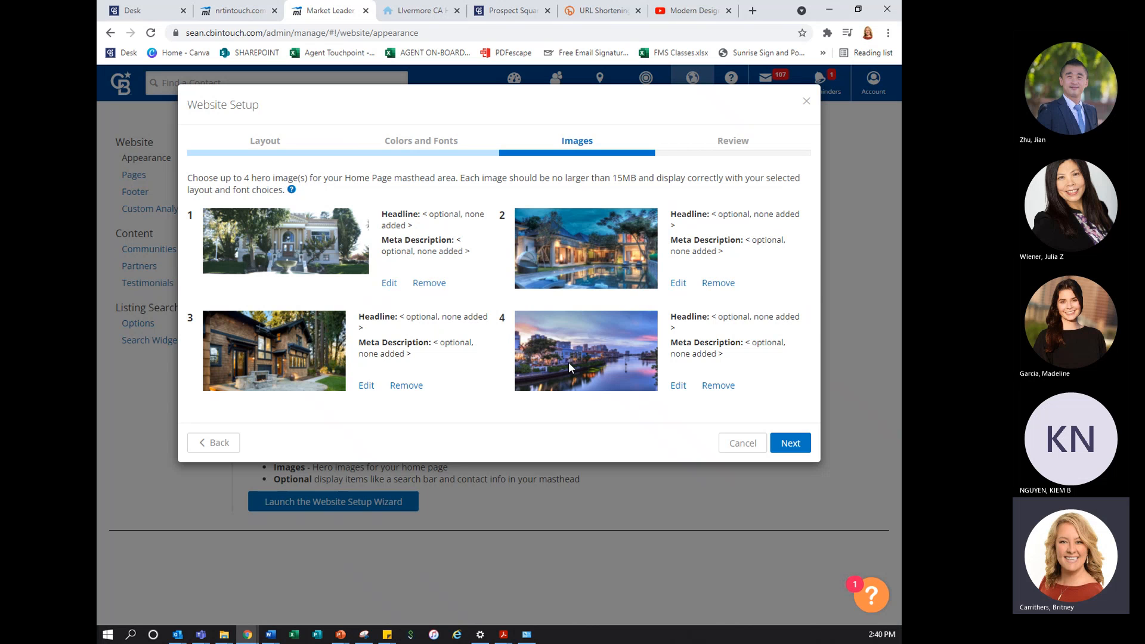
# Replace the fourth hero image, the riverside skyline, with the bright white living room with large windows from the catalog's Banners
pyautogui.click(676, 388)
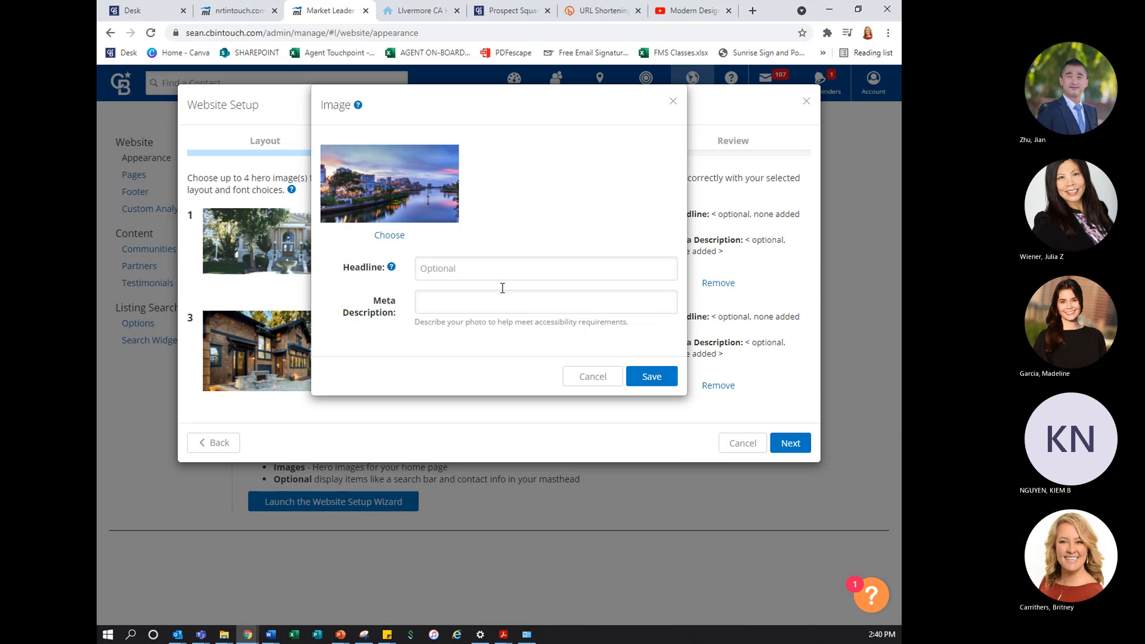
pyautogui.click(404, 236)
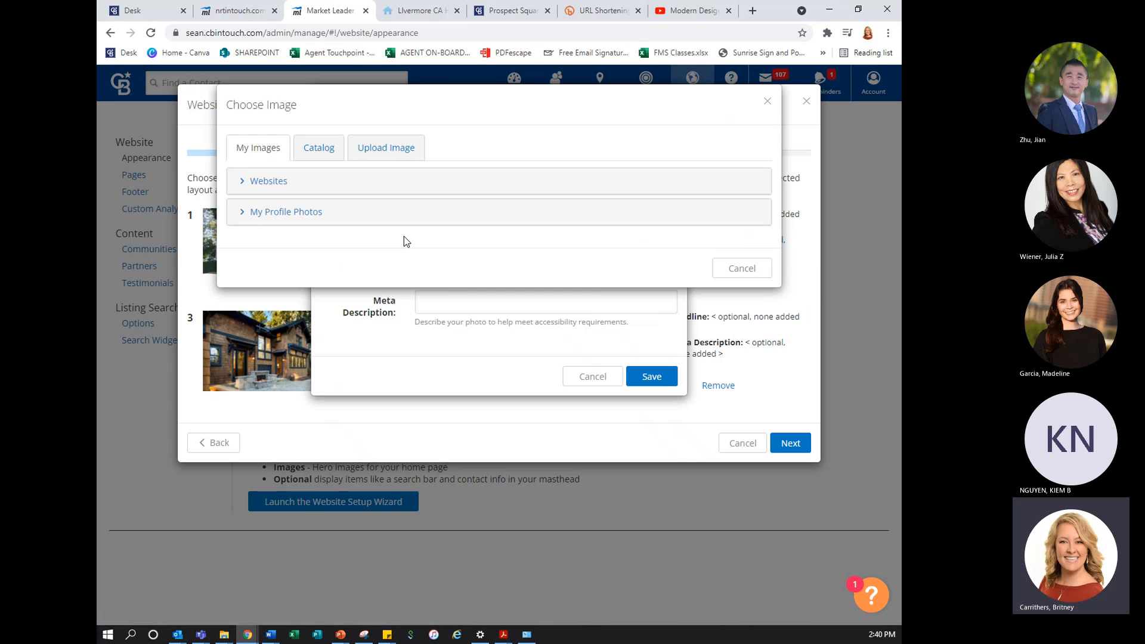
pyautogui.click(395, 154)
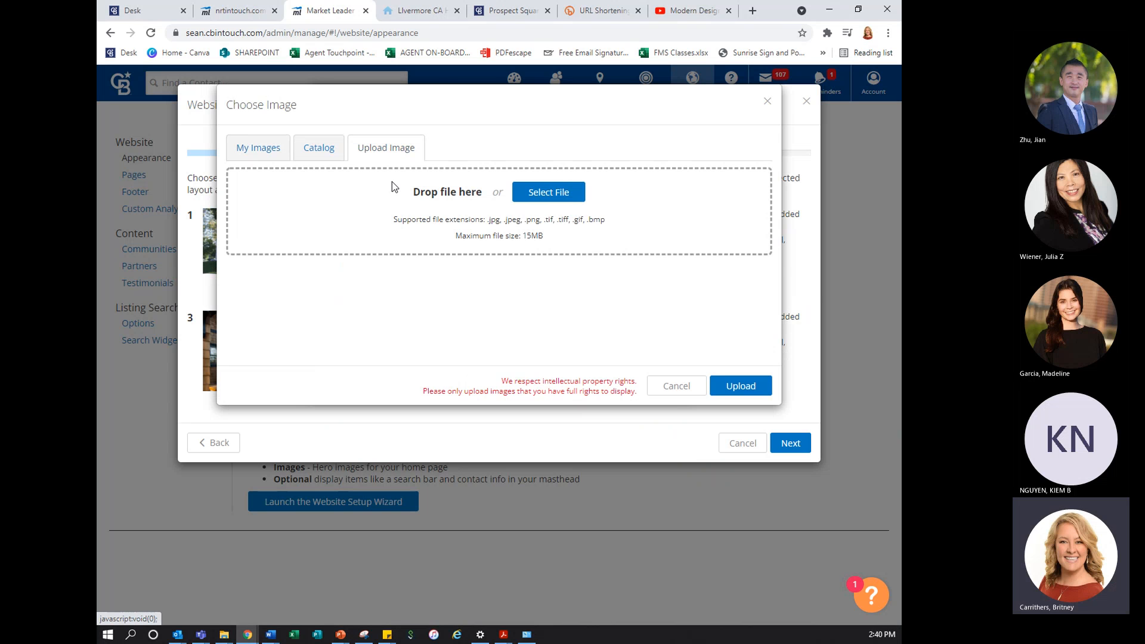
pyautogui.click(327, 149)
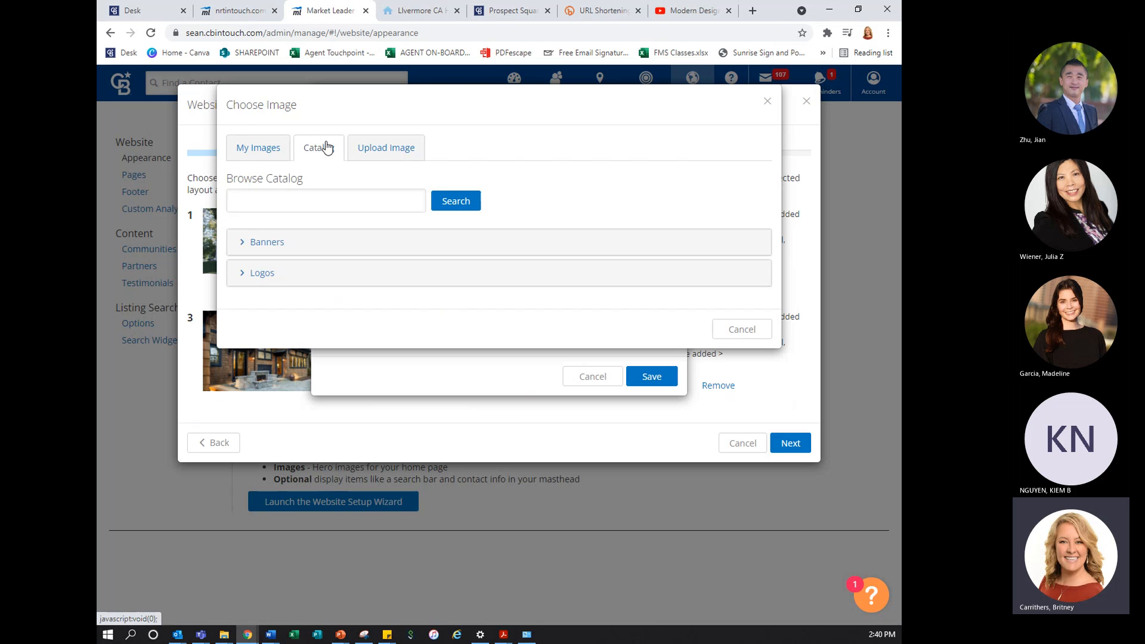
pyautogui.click(275, 243)
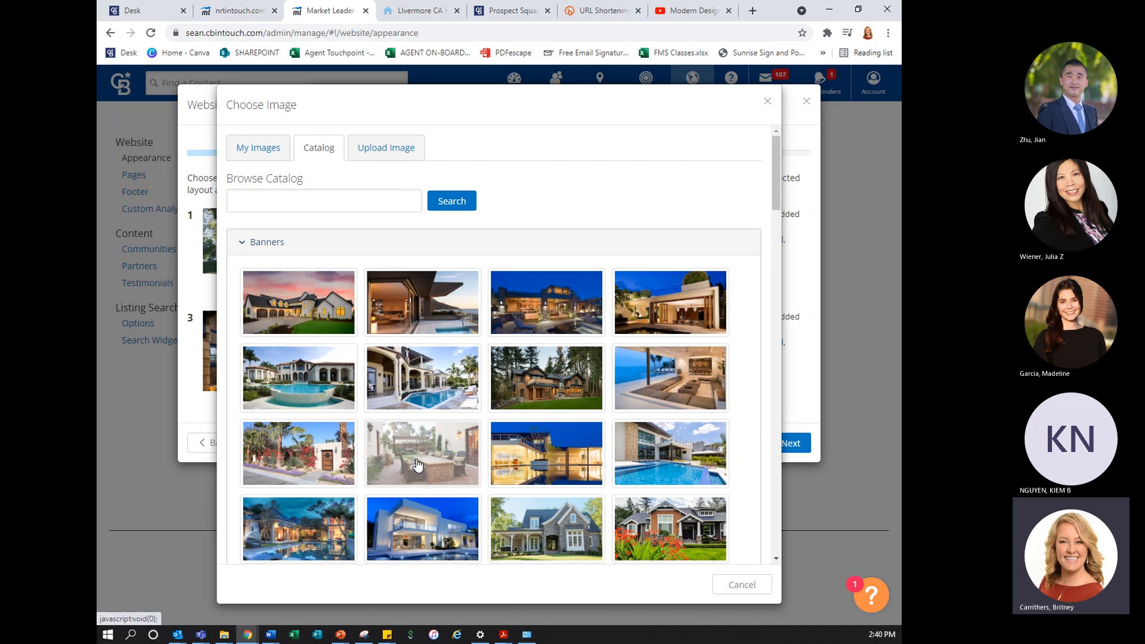
pyautogui.scroll(-1, 418, 466)
pyautogui.scroll(-1, 418, 465)
pyautogui.scroll(-1, 418, 465)
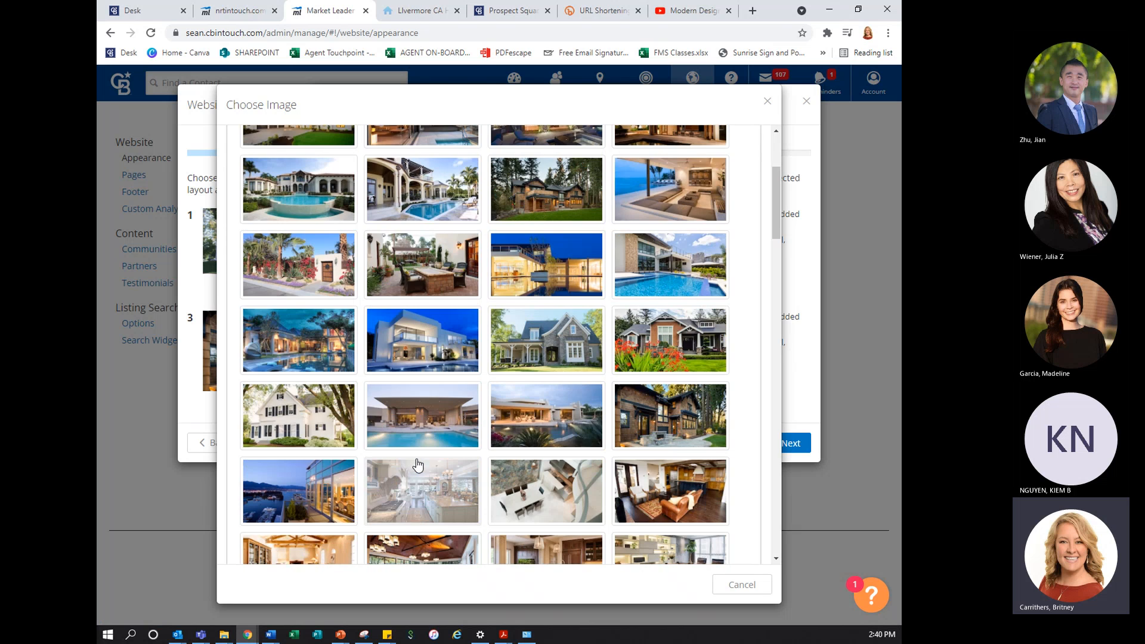
pyautogui.scroll(-1, 418, 465)
pyautogui.scroll(-3, 417, 465)
pyautogui.scroll(-1, 417, 462)
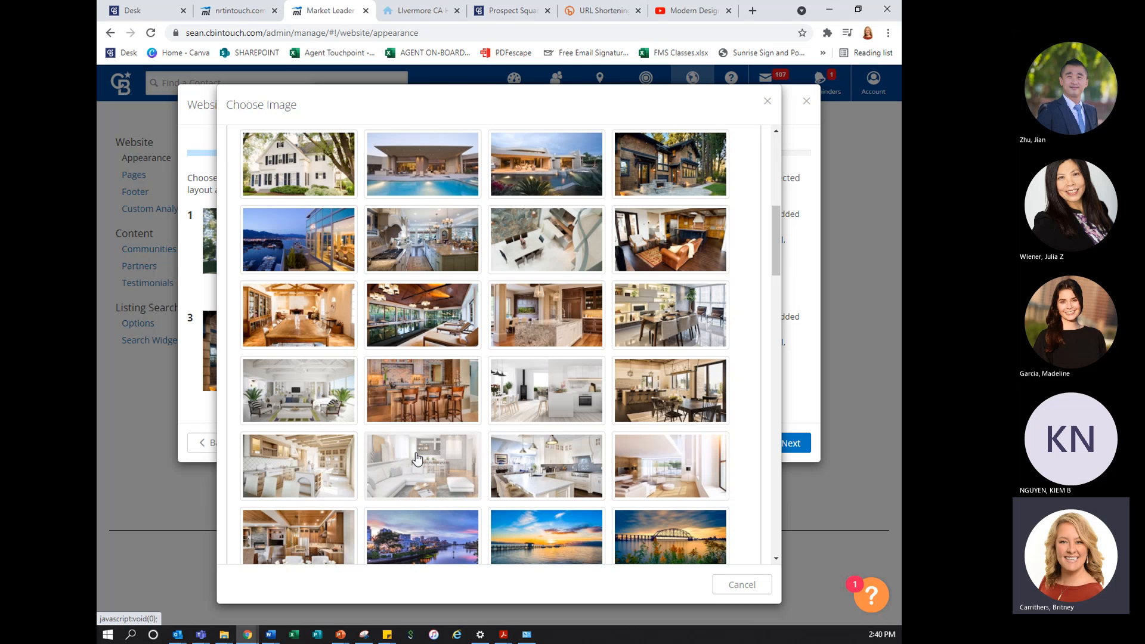
pyautogui.scroll(-3, 475, 442)
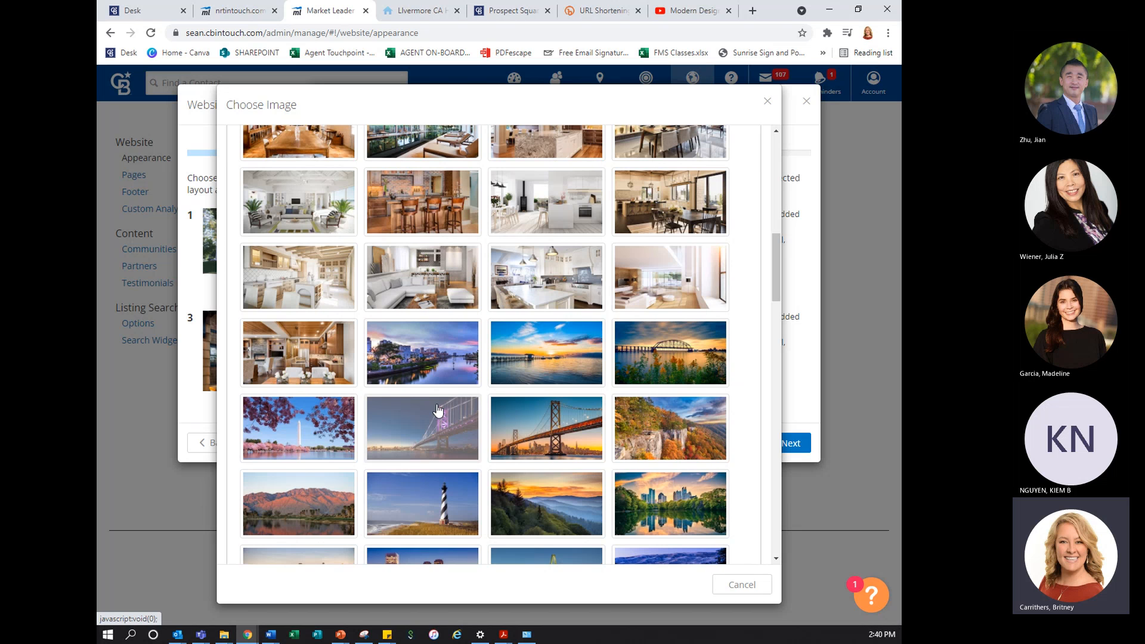
pyautogui.click(689, 289)
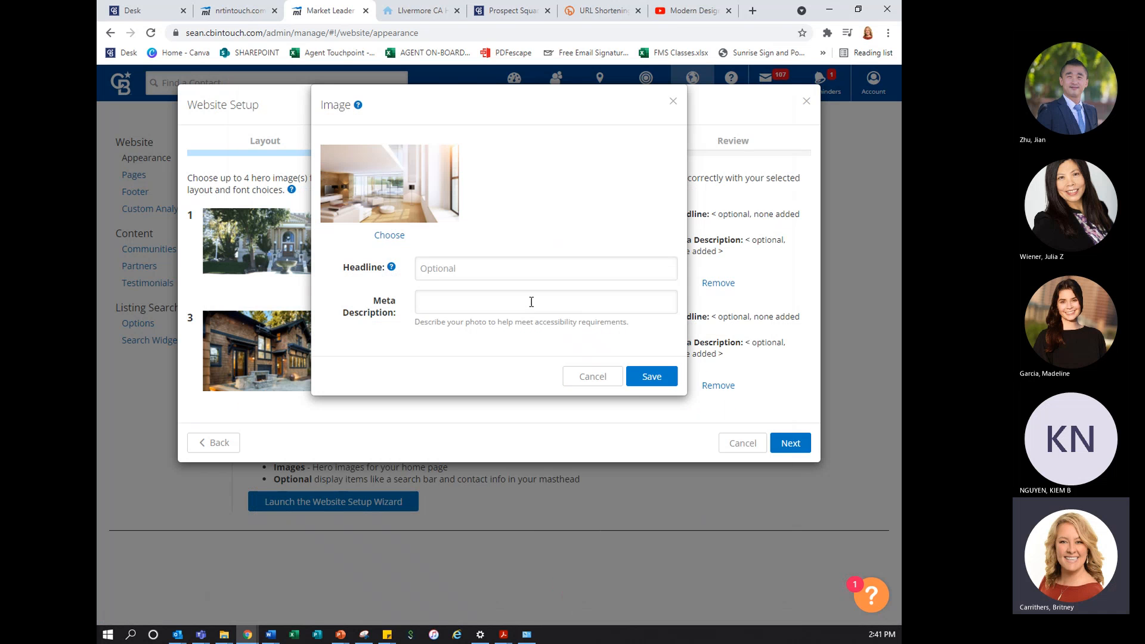
# Save the fourth hero image with the headline and meta description left blank, and continue to the final review
pyautogui.click(444, 273)
pyautogui.click(423, 304)
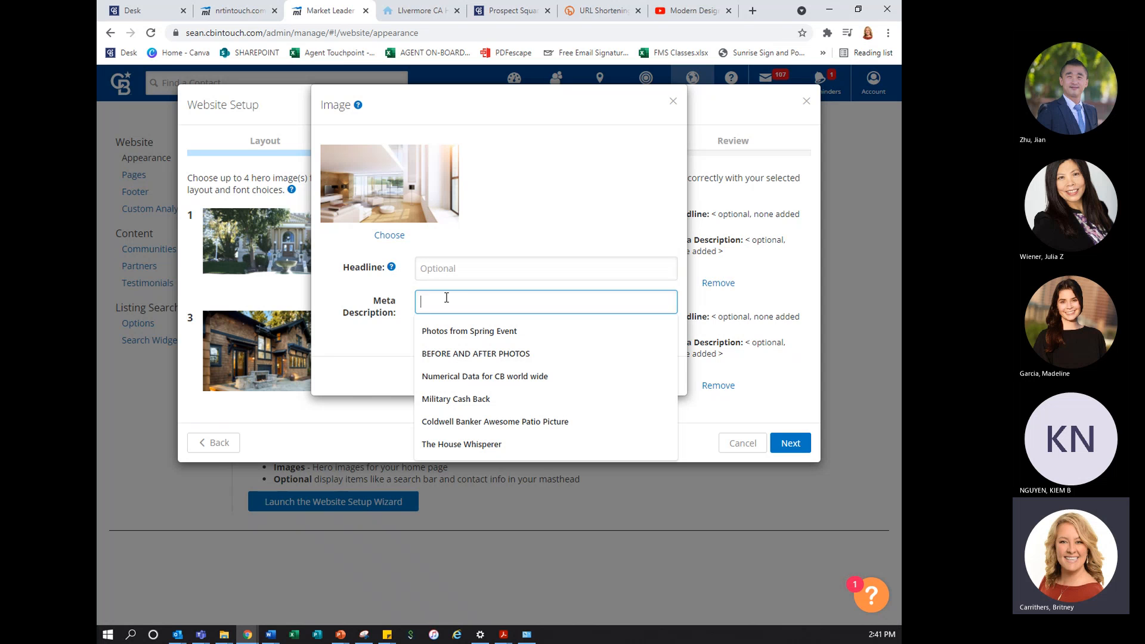
pyautogui.click(400, 348)
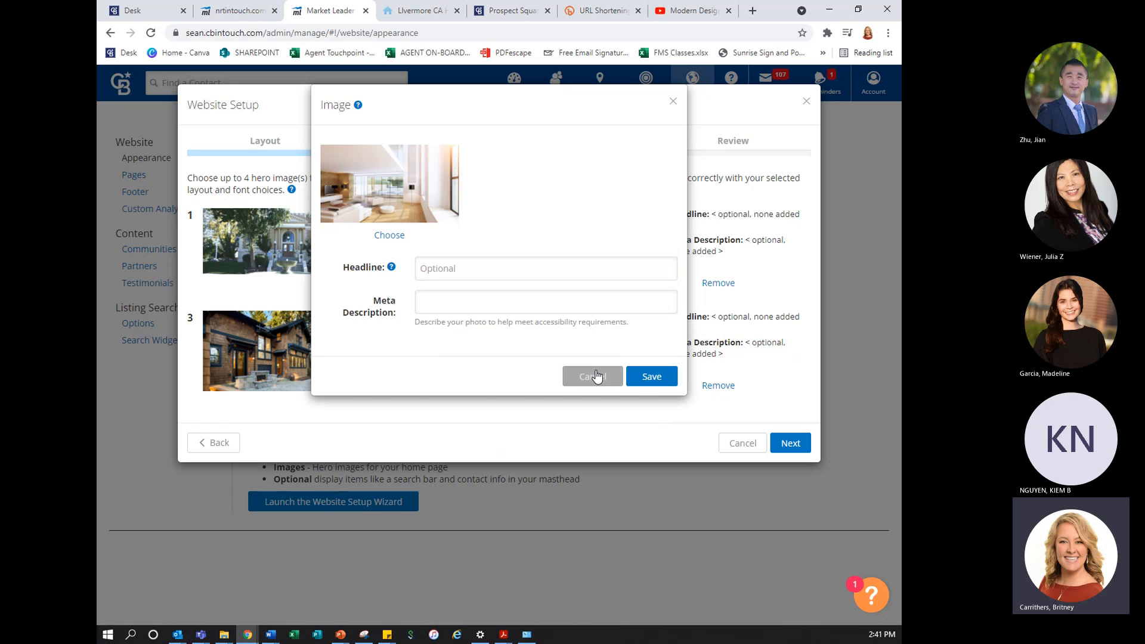
pyautogui.click(635, 378)
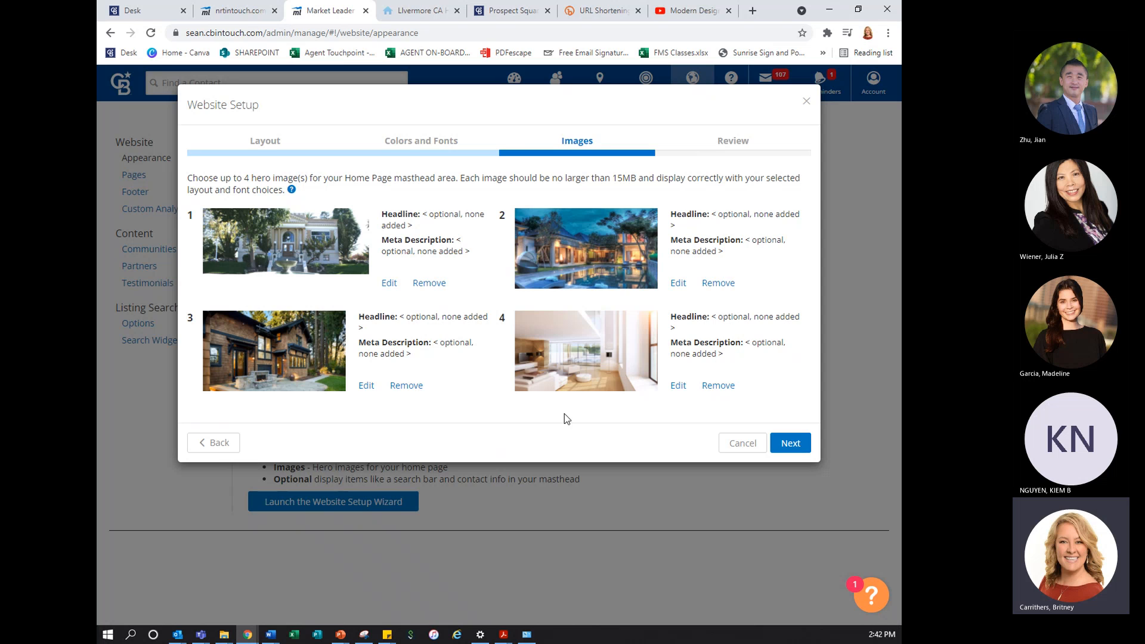
pyautogui.click(794, 443)
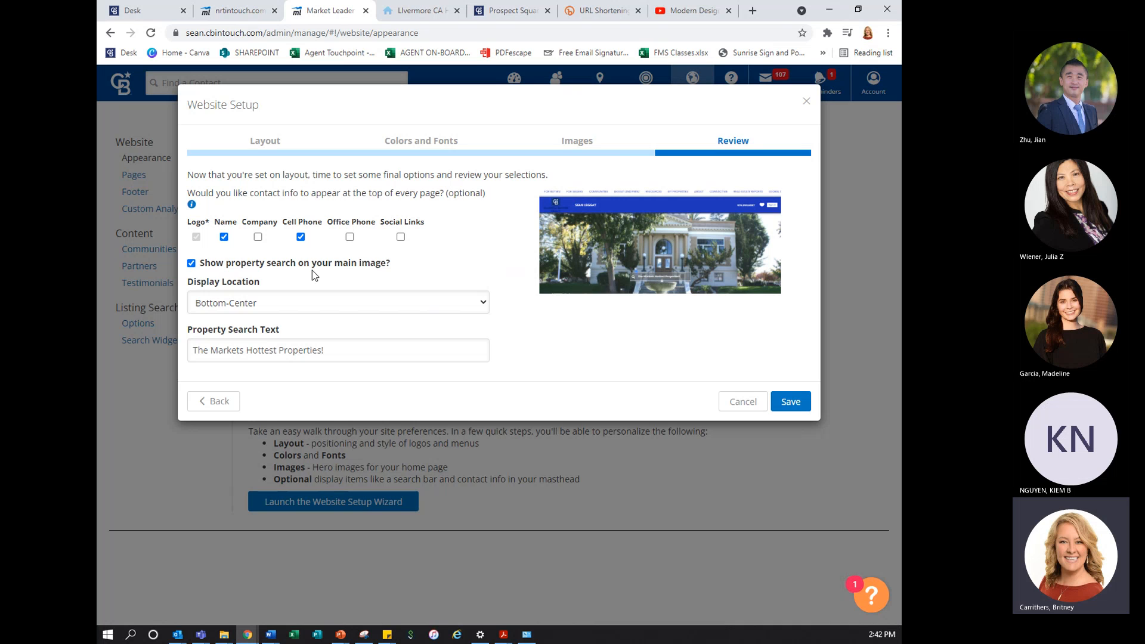
# Turn off the property search on the main image and save the website setup
pyautogui.click(279, 267)
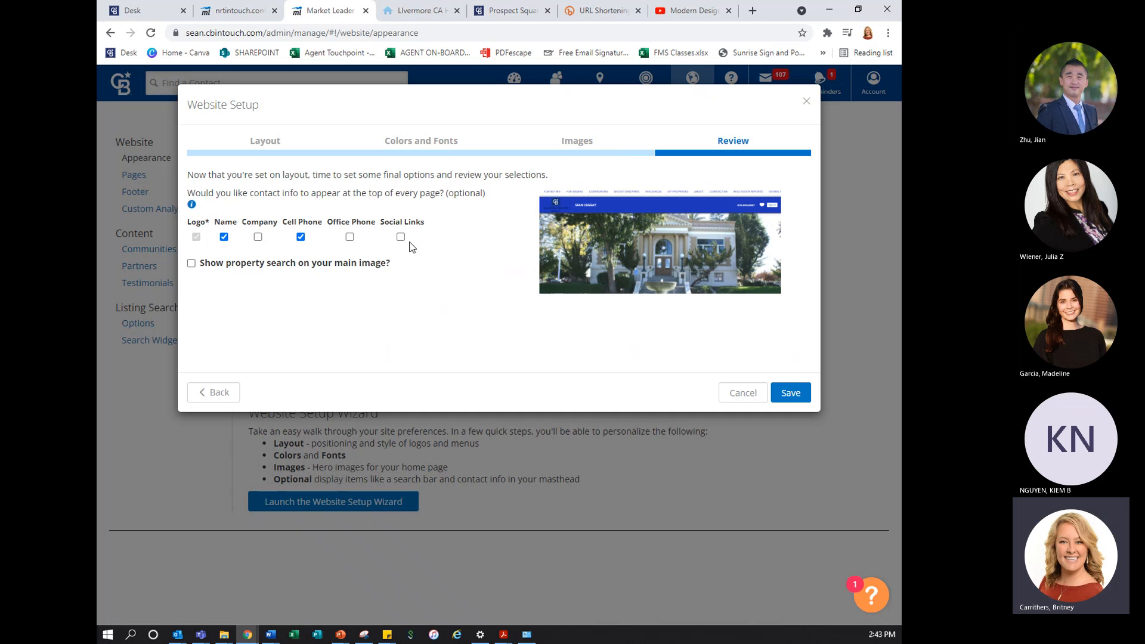
pyautogui.press('ctrl')
pyautogui.click(790, 394)
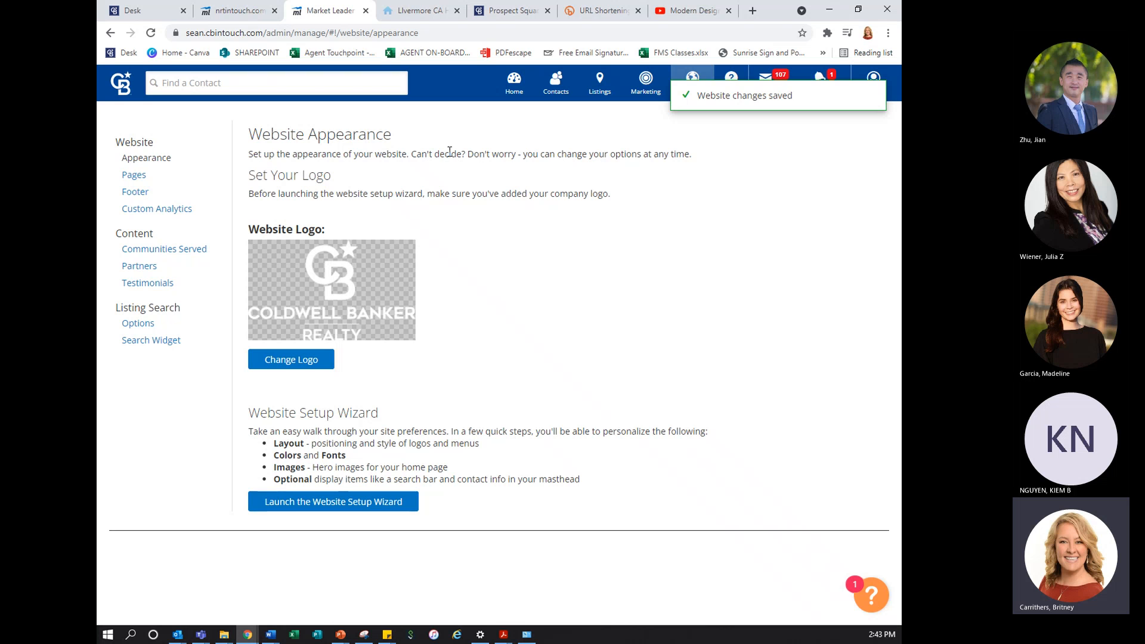
# Reload the live agent website and examine its header, menu and hero image
pyautogui.click(437, 18)
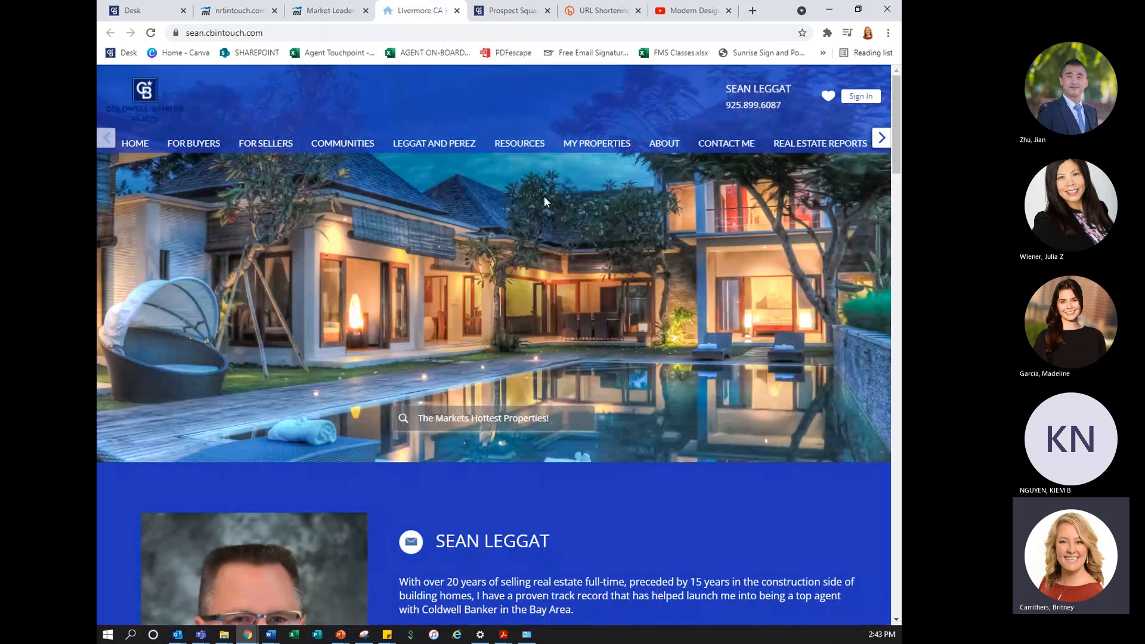
pyautogui.click(151, 33)
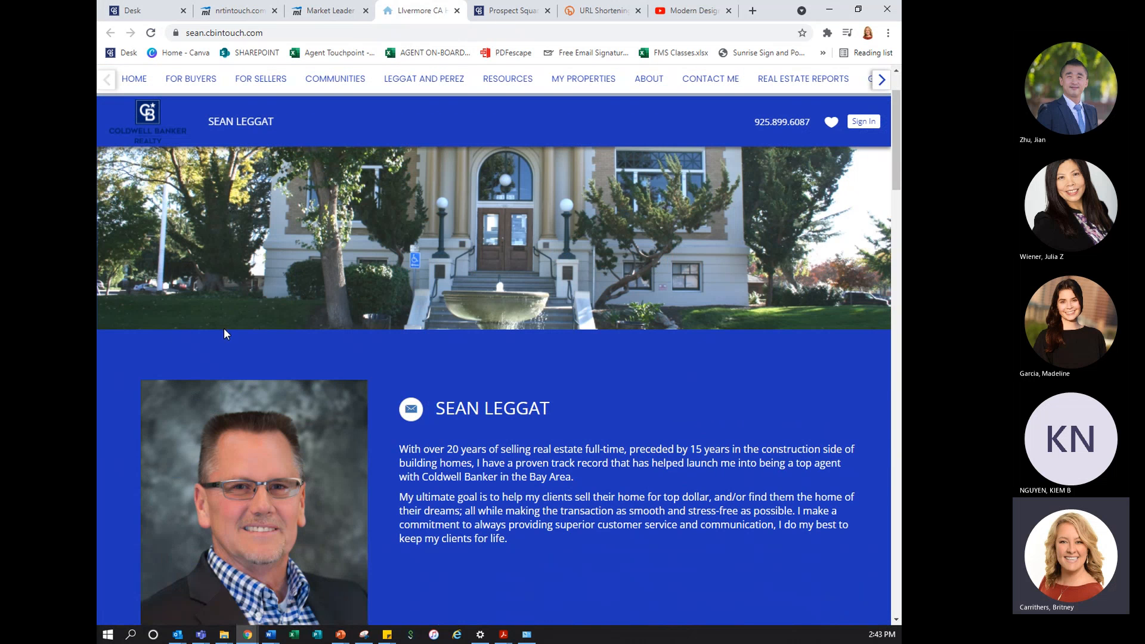
pyautogui.press('ctrl')
# Return to the website admin and open the Home page for editing from the Pages list
pyautogui.click(330, 11)
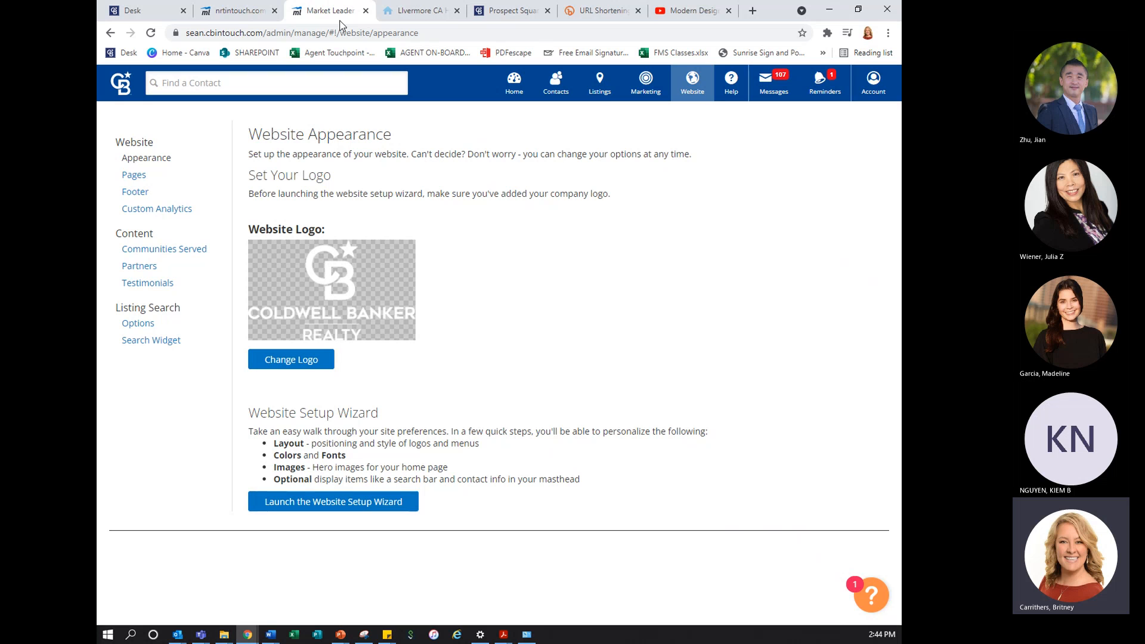
pyautogui.click(134, 176)
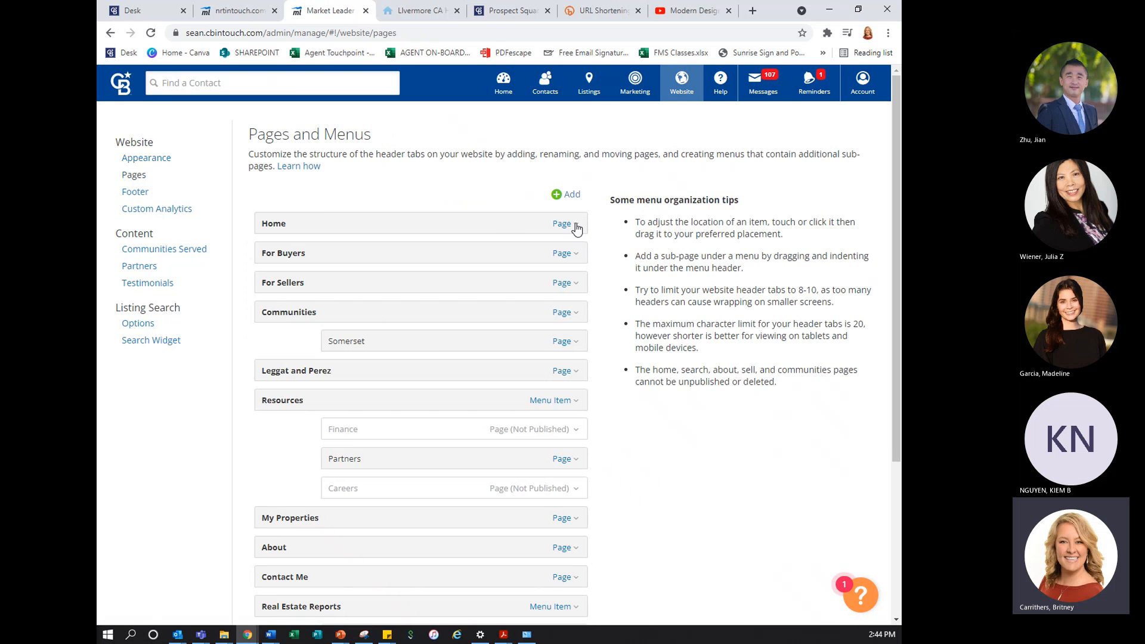
pyautogui.click(575, 225)
pyautogui.click(537, 251)
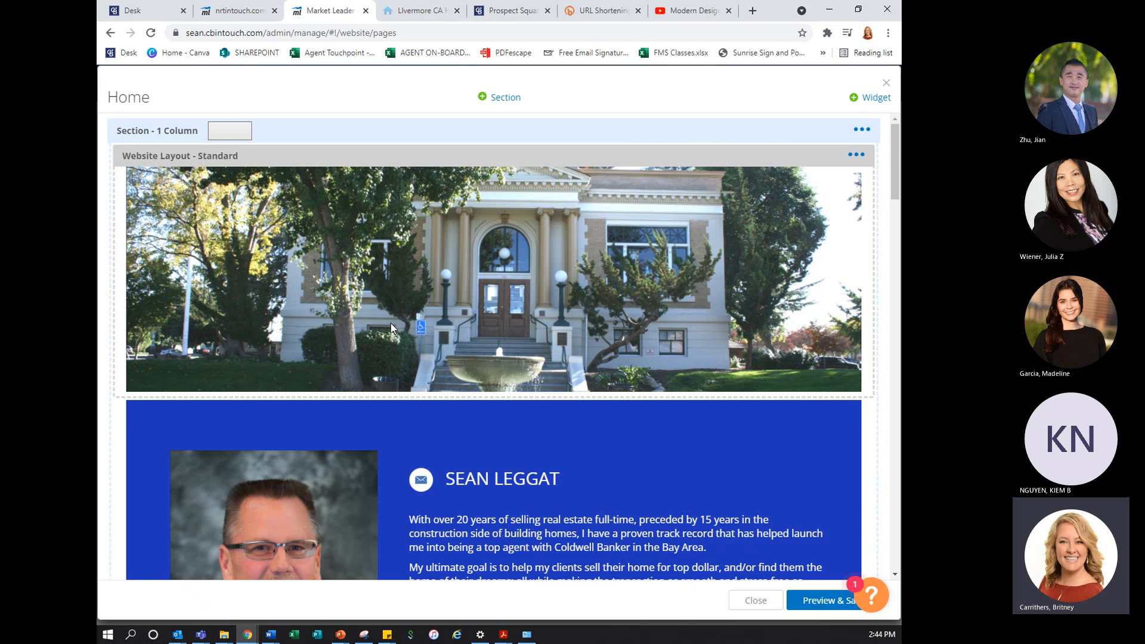
# Examine the Home page's widgets, from the hero image and contact card down to the testimonials
pyautogui.scroll(-10, 391, 323)
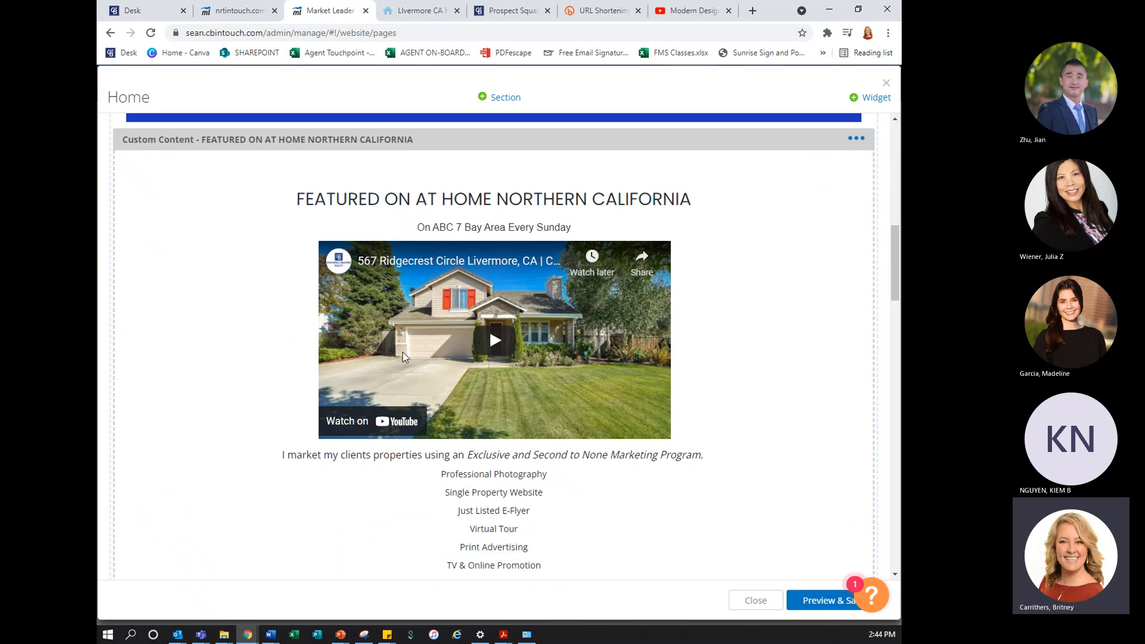
pyautogui.scroll(-12, 403, 345)
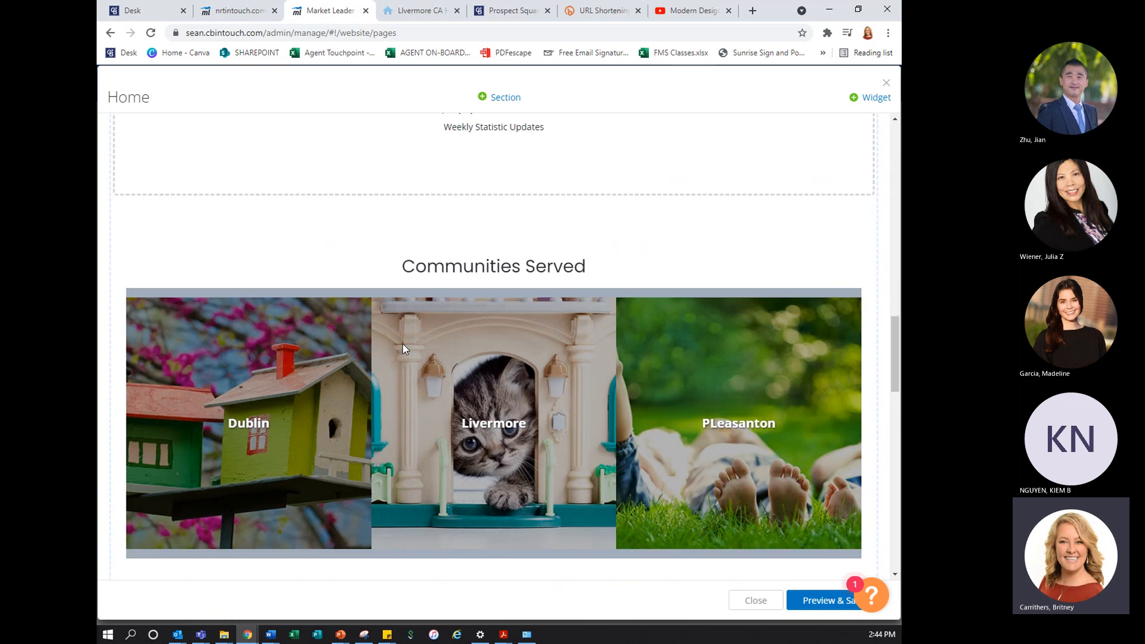
pyautogui.scroll(2, 464, 227)
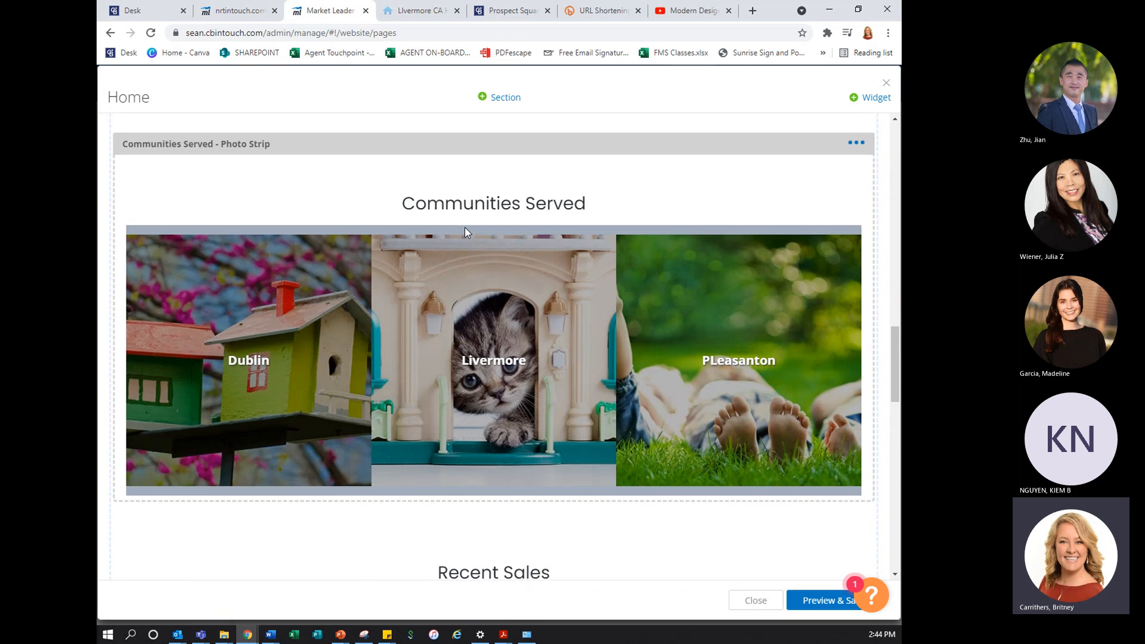
pyautogui.scroll(-5, 638, 431)
pyautogui.scroll(-7, 507, 370)
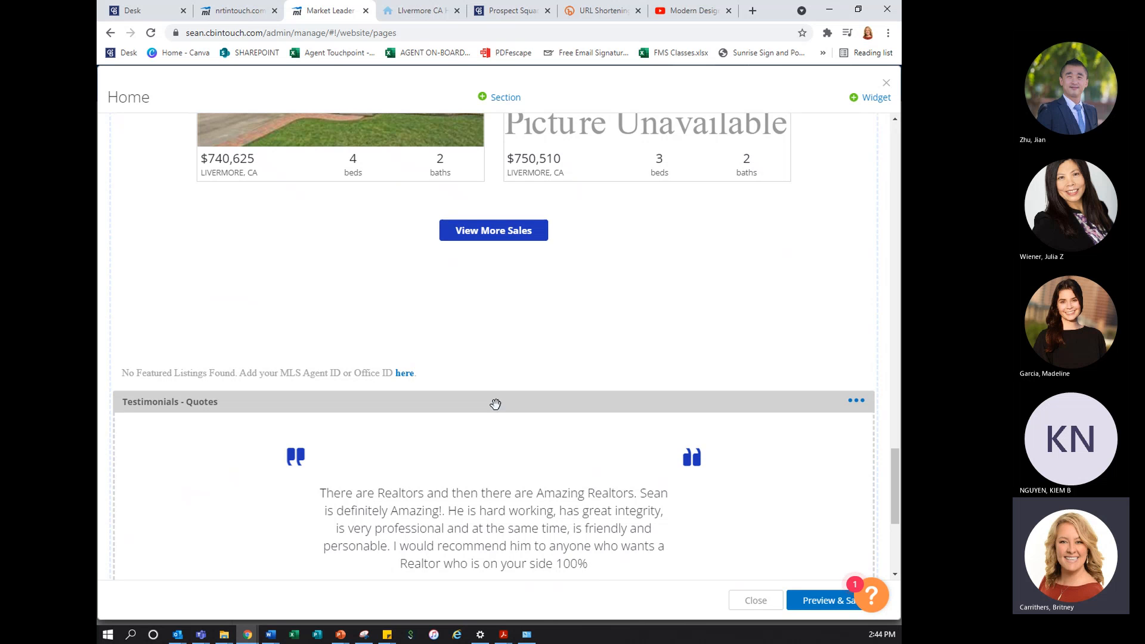
pyautogui.scroll(2, 544, 355)
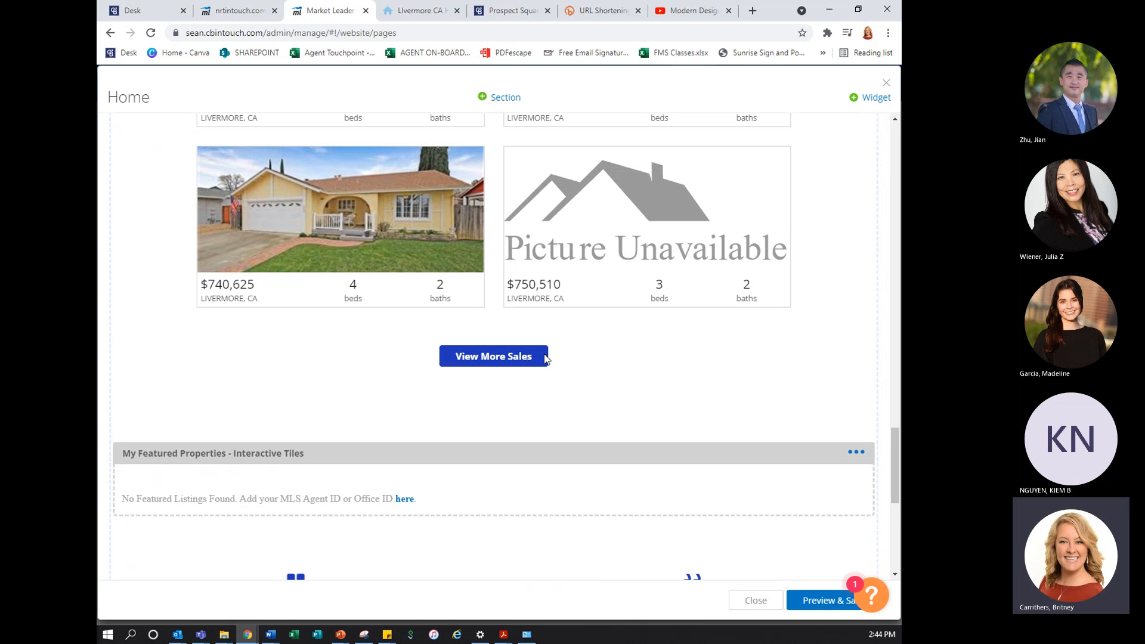
pyautogui.scroll(20, 544, 357)
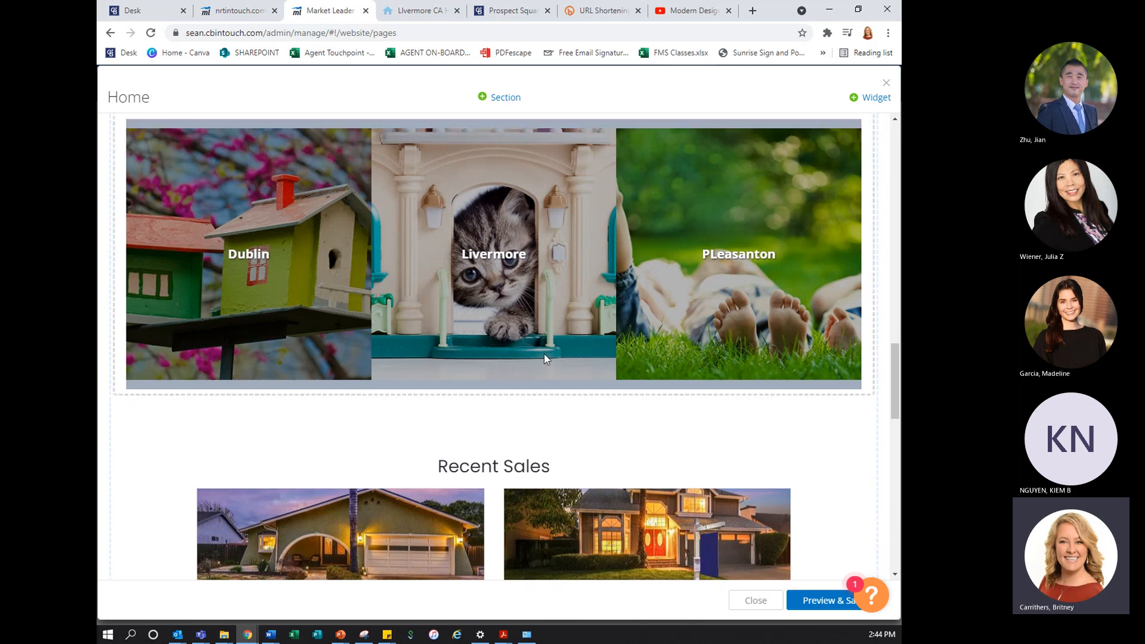
pyautogui.scroll(1, 545, 358)
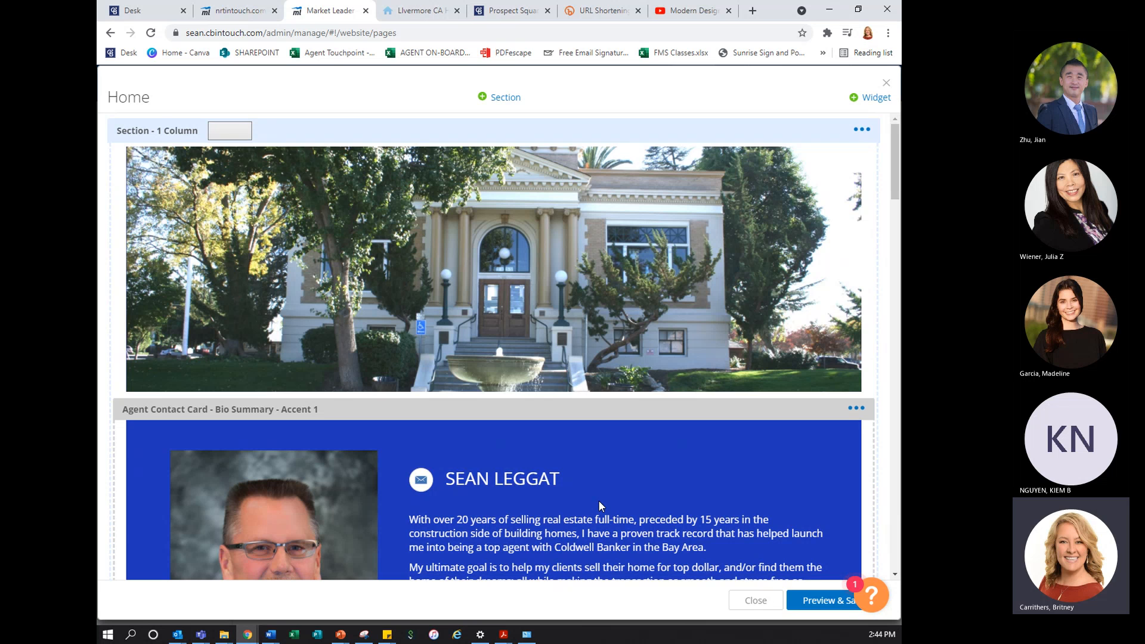
# Add a Search Properties widget to the Home page with the headline "Search for Your Dream Home"
pyautogui.click(858, 105)
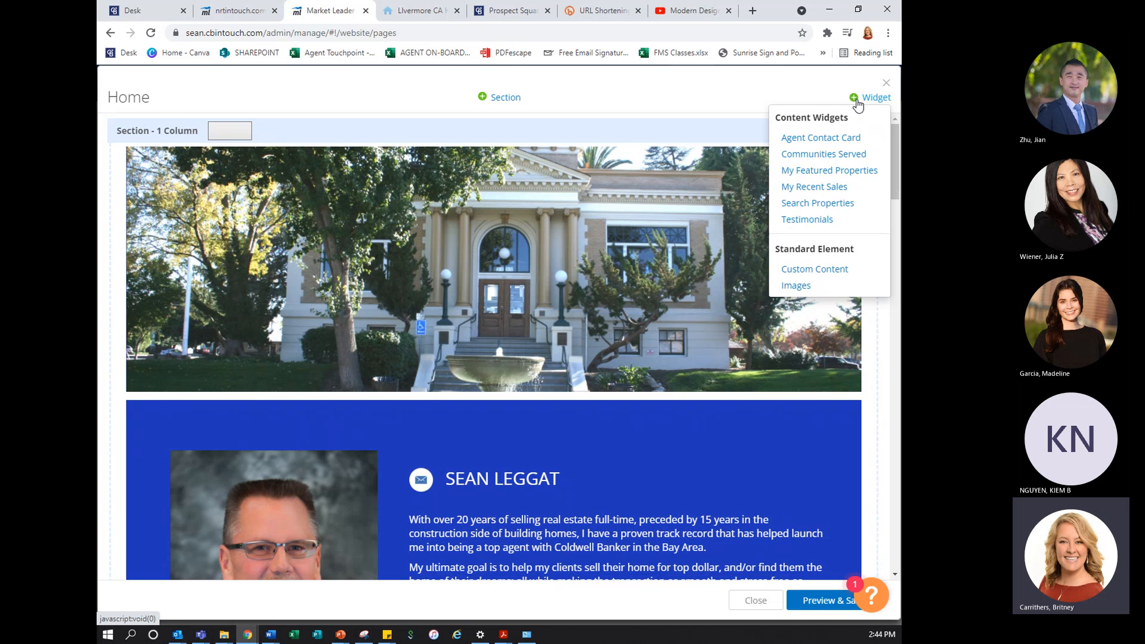
pyautogui.click(827, 203)
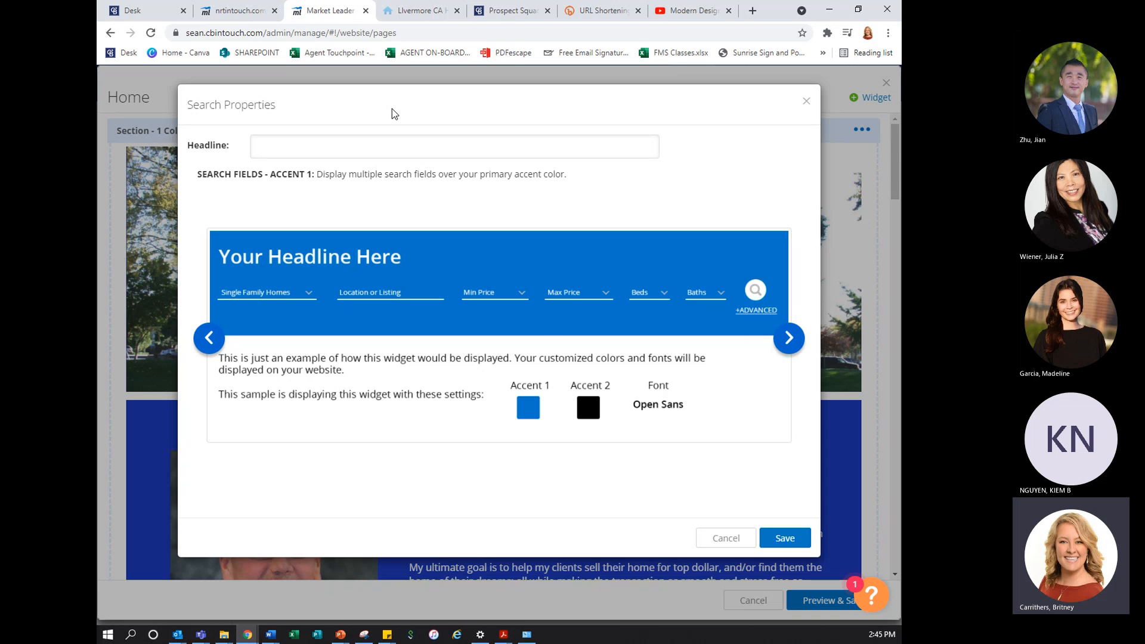
pyautogui.click(392, 147)
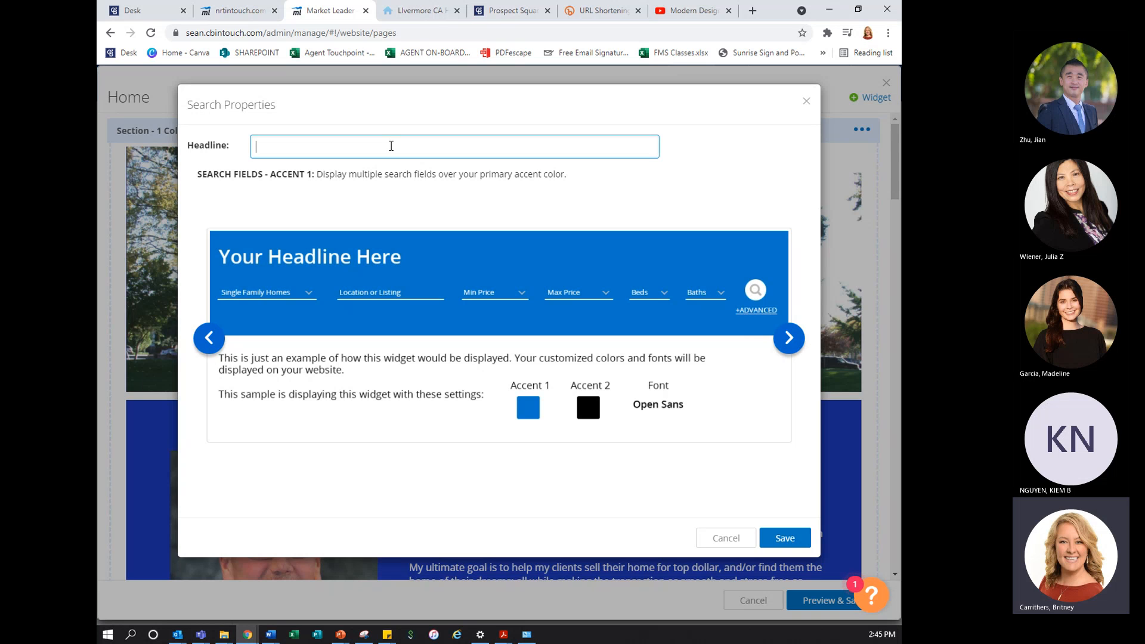
pyautogui.write('Search for Your Dream Home')
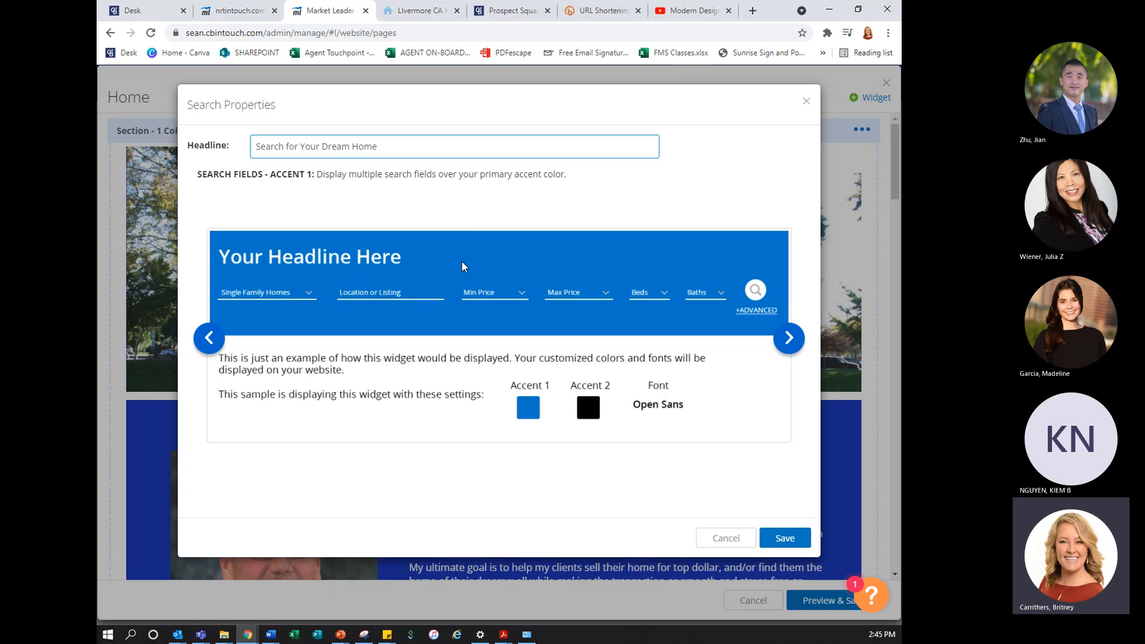
# Compare the Search Properties display styles and save the widget with Search Fields - Accent 1
pyautogui.click(790, 338)
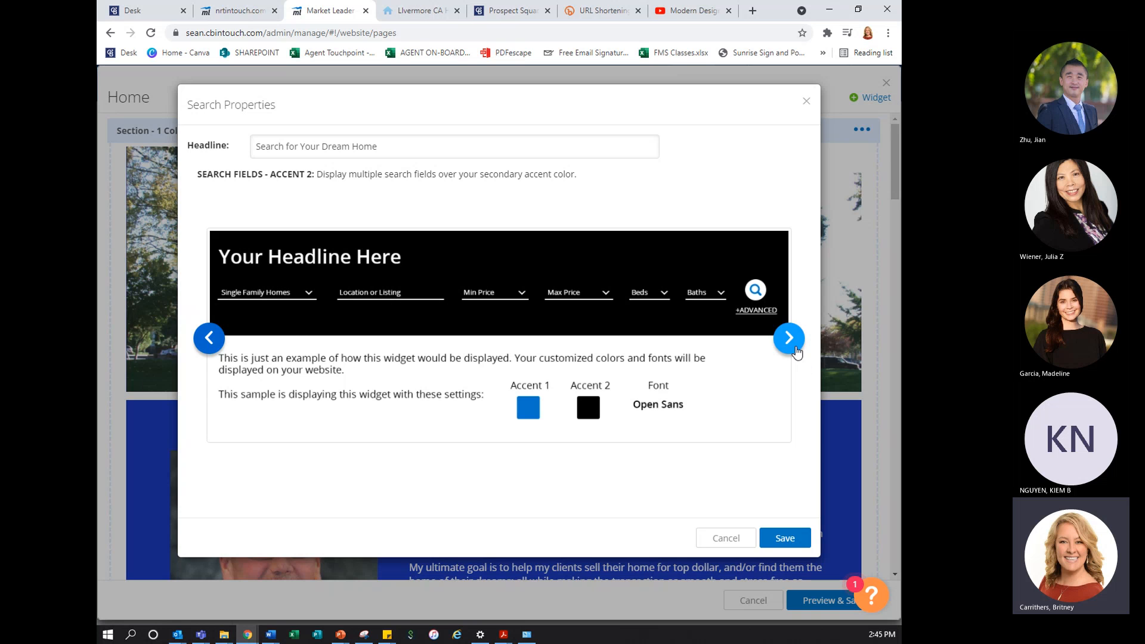
pyautogui.click(796, 349)
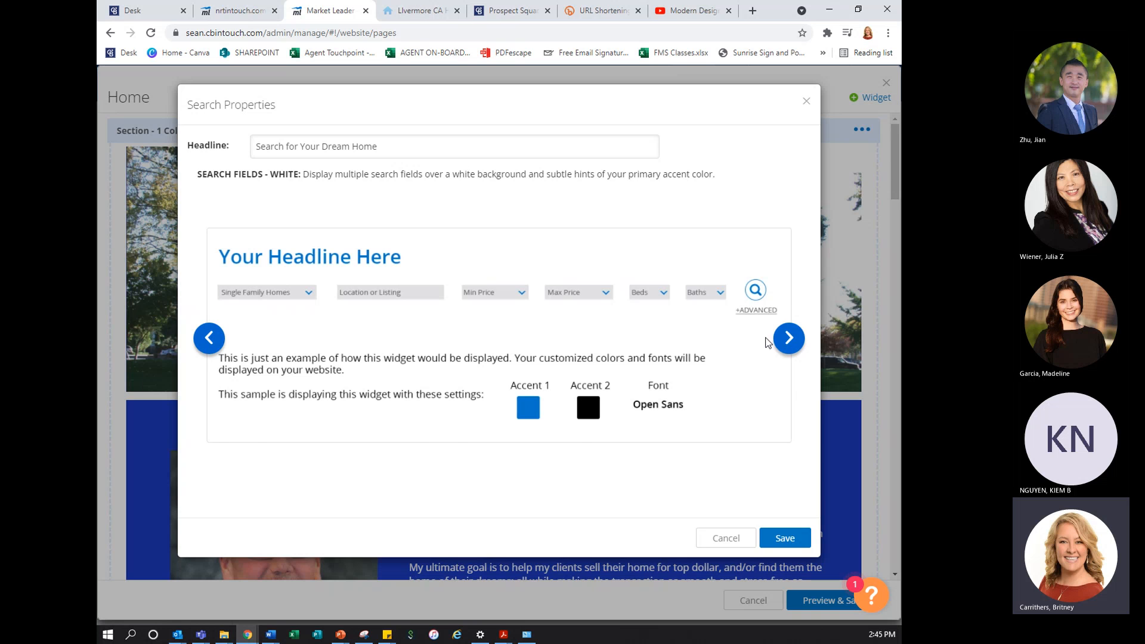
pyautogui.click(788, 339)
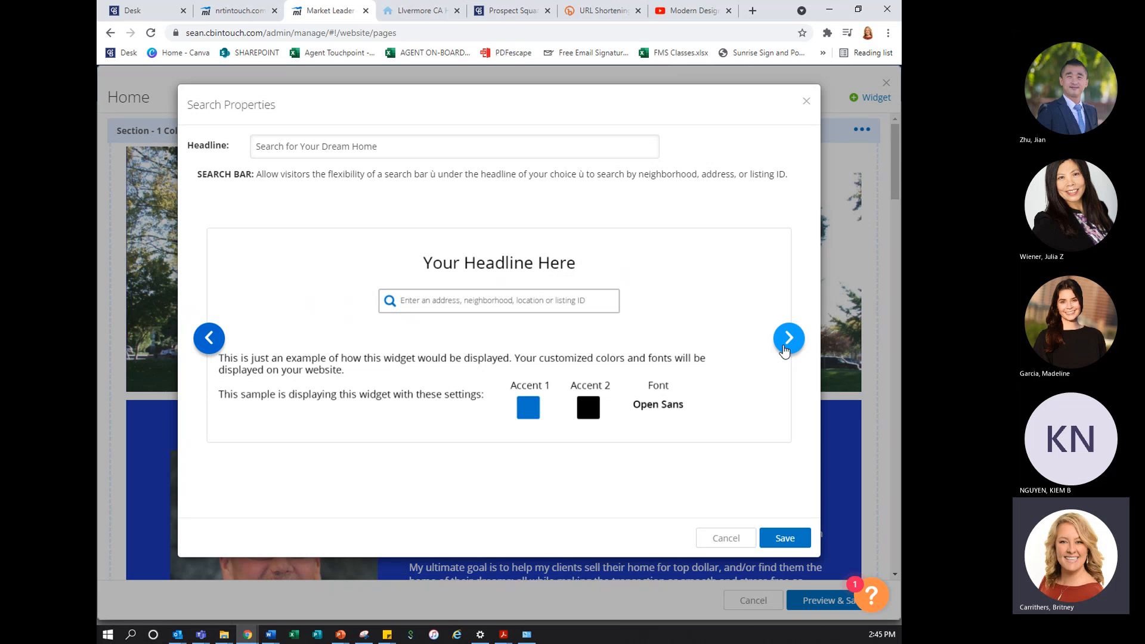
pyautogui.click(787, 346)
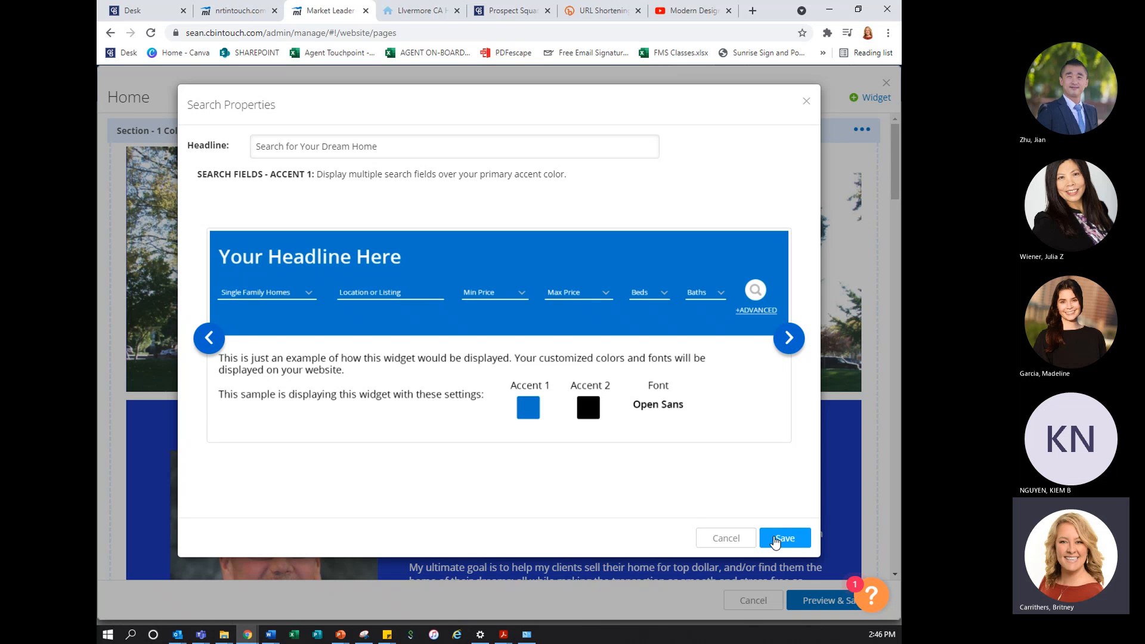
pyautogui.click(776, 539)
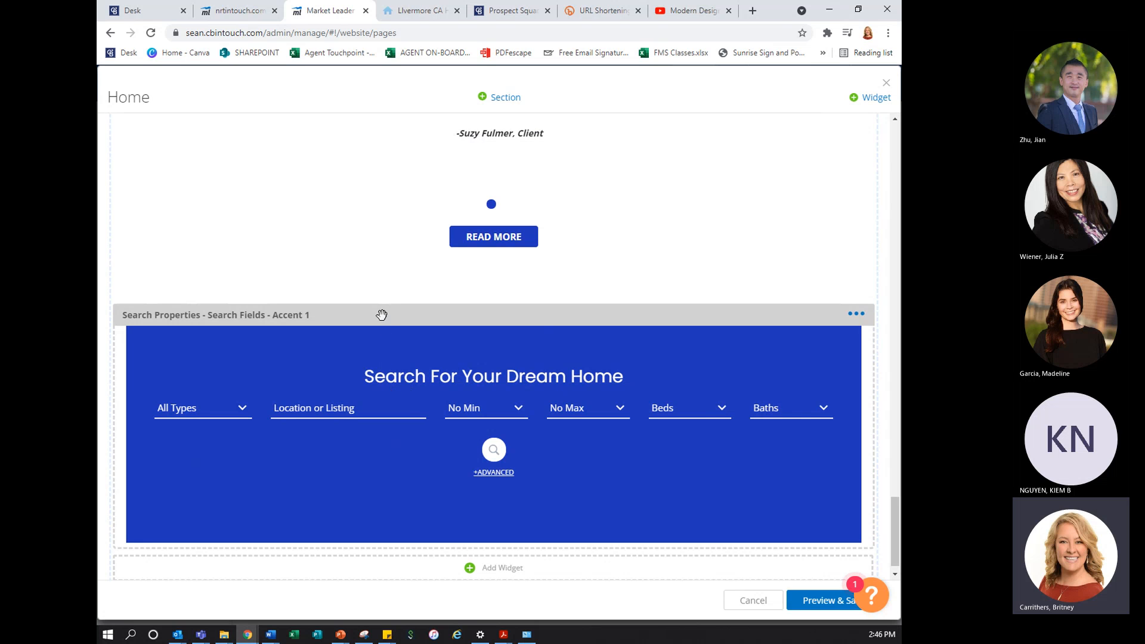
# Move the Search Properties widget directly below the Website Layout widget, above the Agent Contact Card
pyautogui.moveTo(382, 315); pyautogui.dragTo(395, 182)
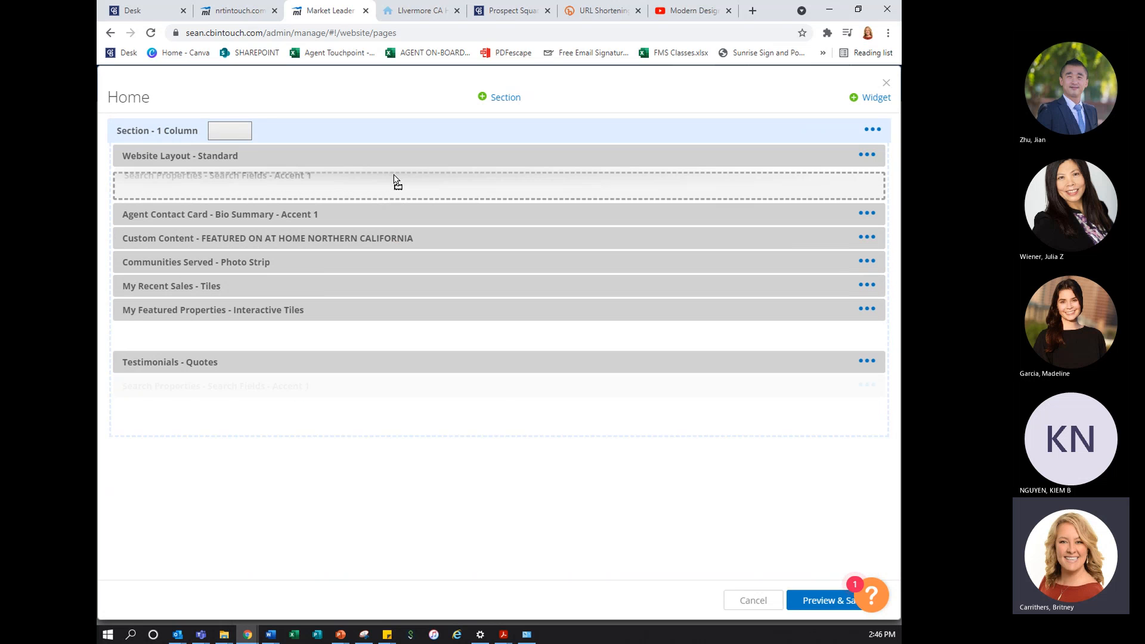
pyautogui.moveTo(394, 179); pyautogui.dragTo(395, 180)
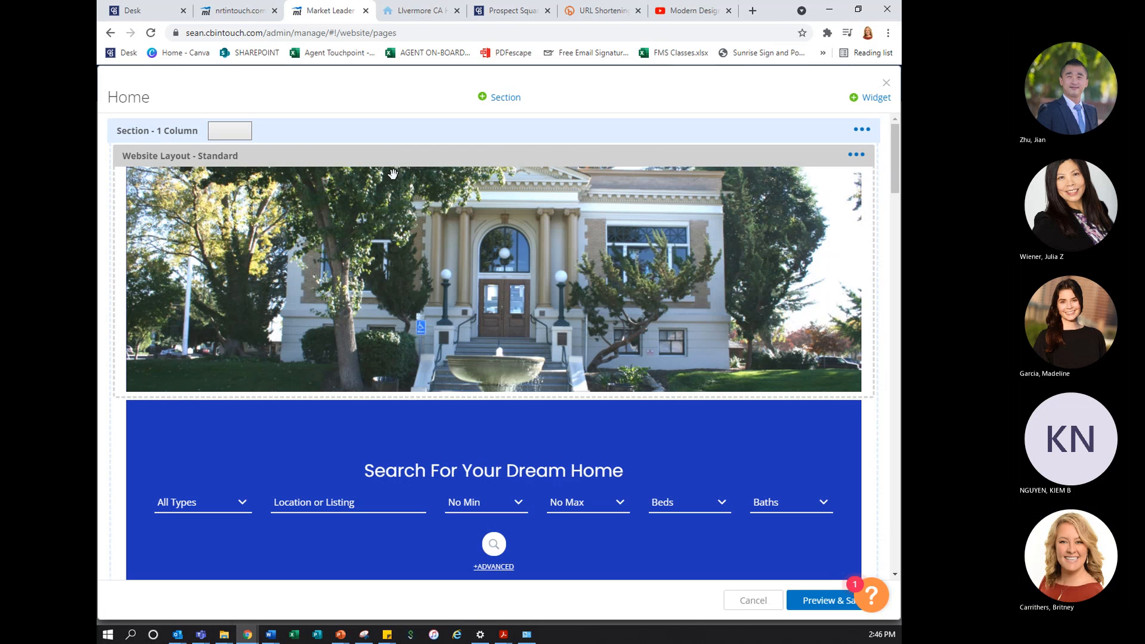
pyautogui.scroll(-6, 442, 470)
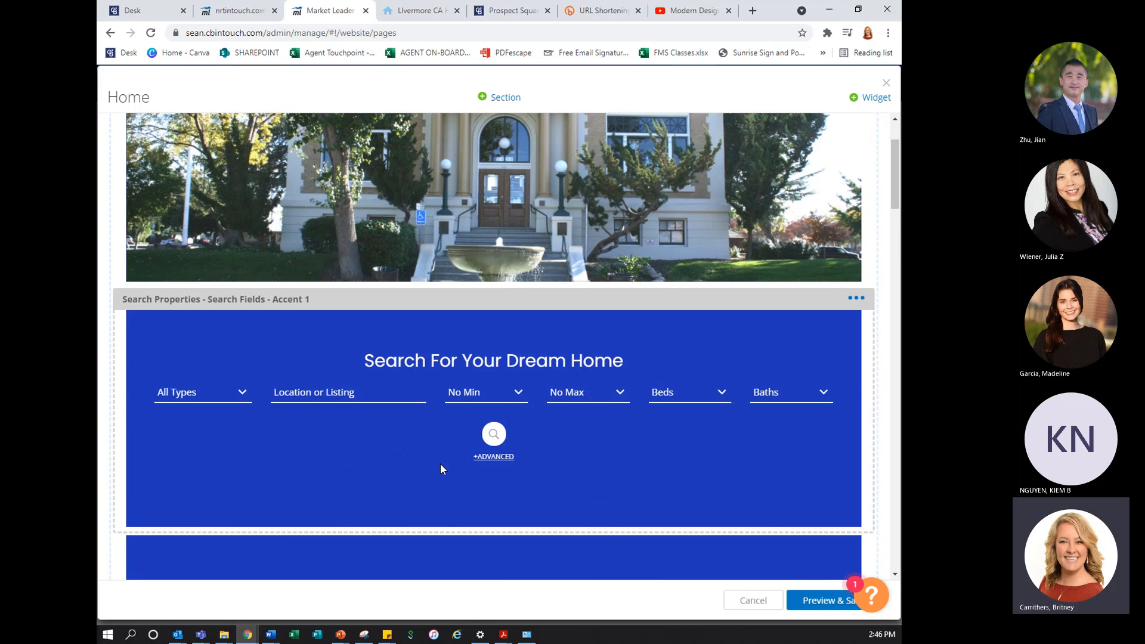
# Compare the Agent Contact Card display styles and save the widget with Bio Summary - Styled Photo
pyautogui.scroll(-1, 441, 463)
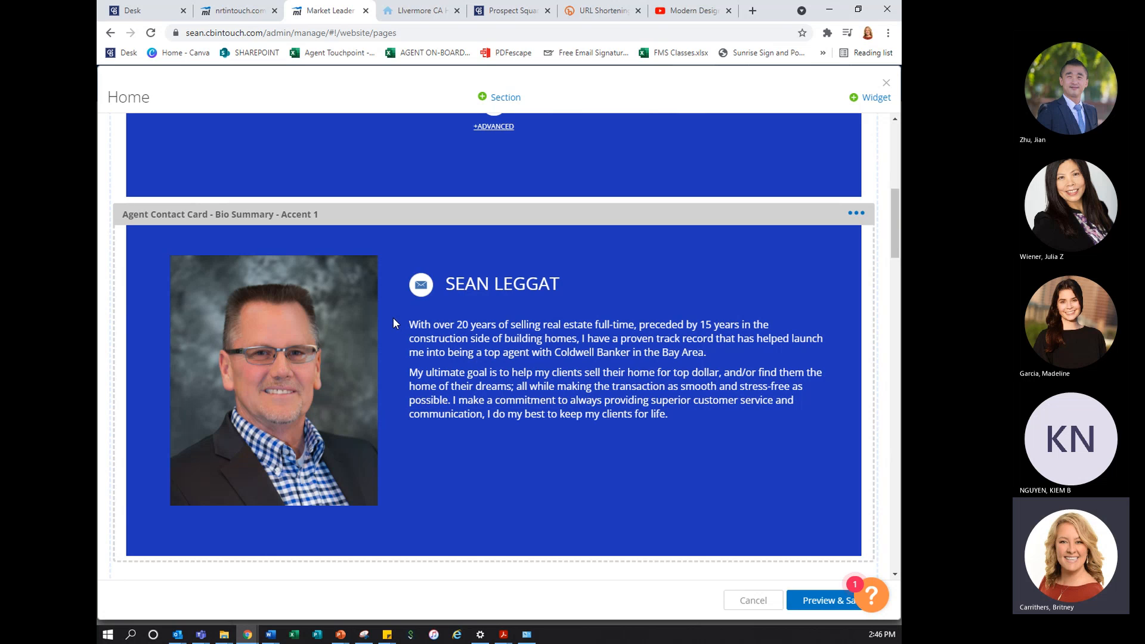
pyautogui.click(855, 216)
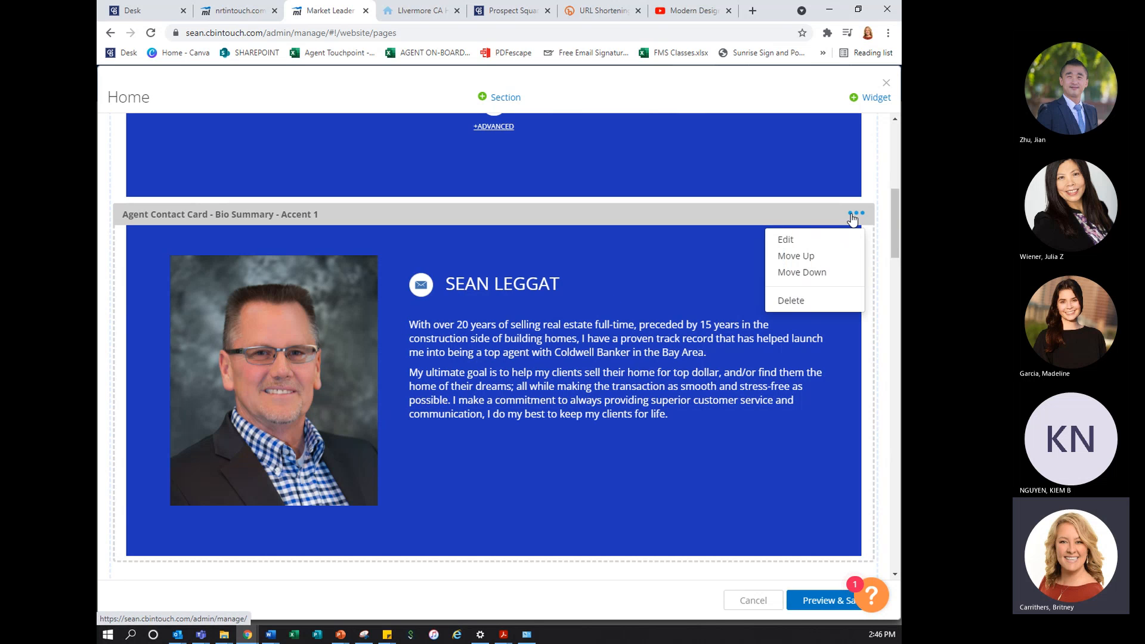
pyautogui.click(825, 246)
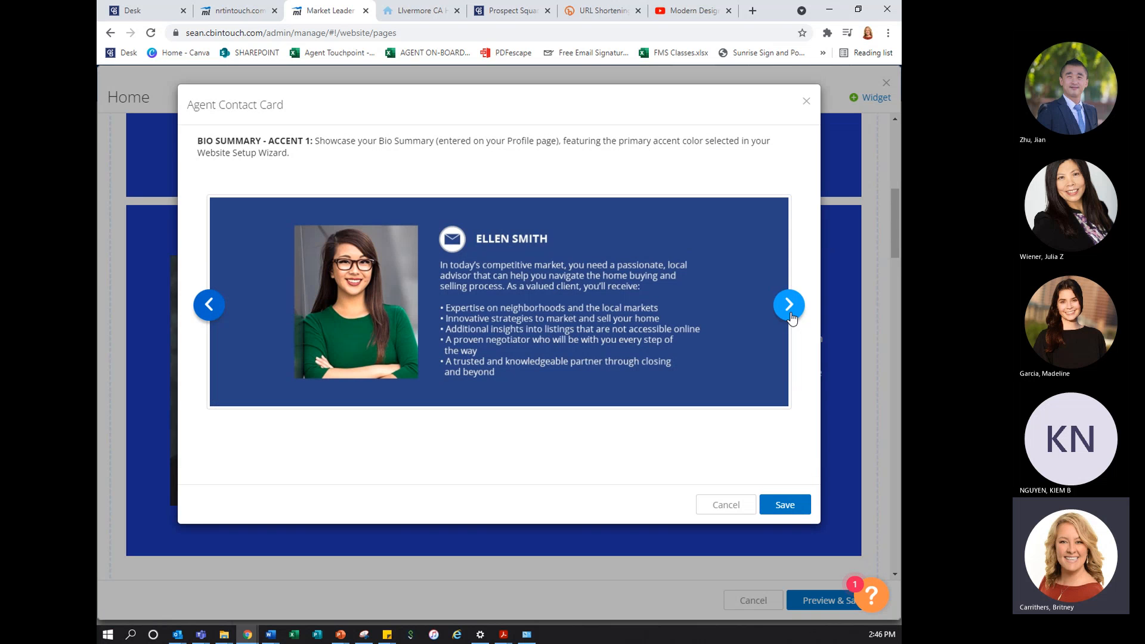
pyautogui.click(790, 315)
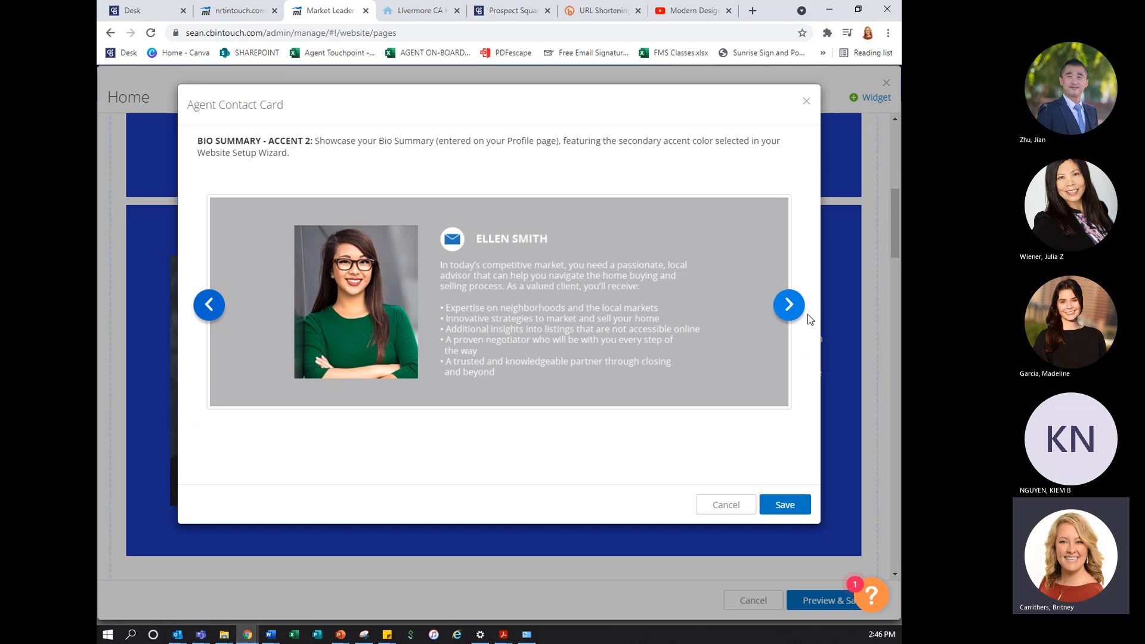
pyautogui.click(791, 307)
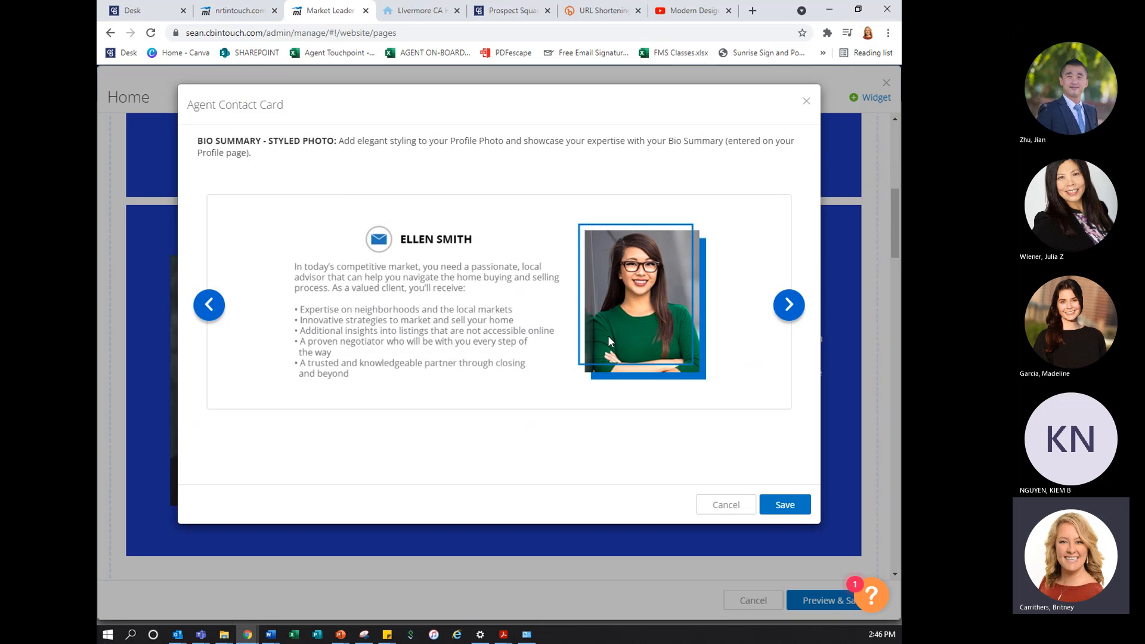
pyautogui.click(788, 307)
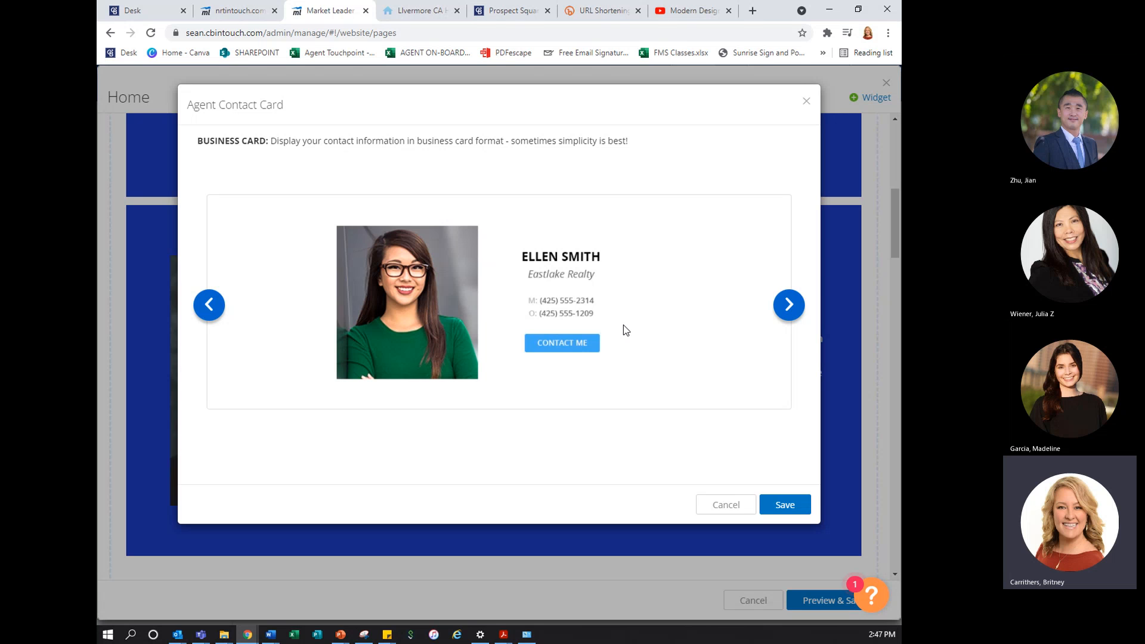
pyautogui.click(779, 313)
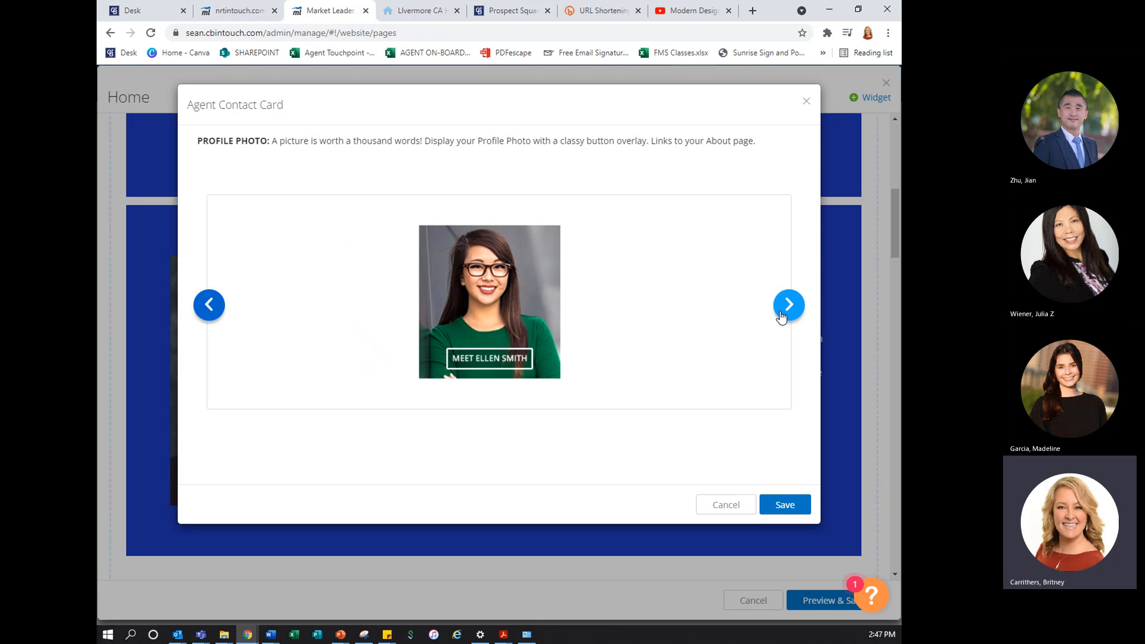
pyautogui.click(781, 313)
pyautogui.click(781, 313)
pyautogui.click(781, 313)
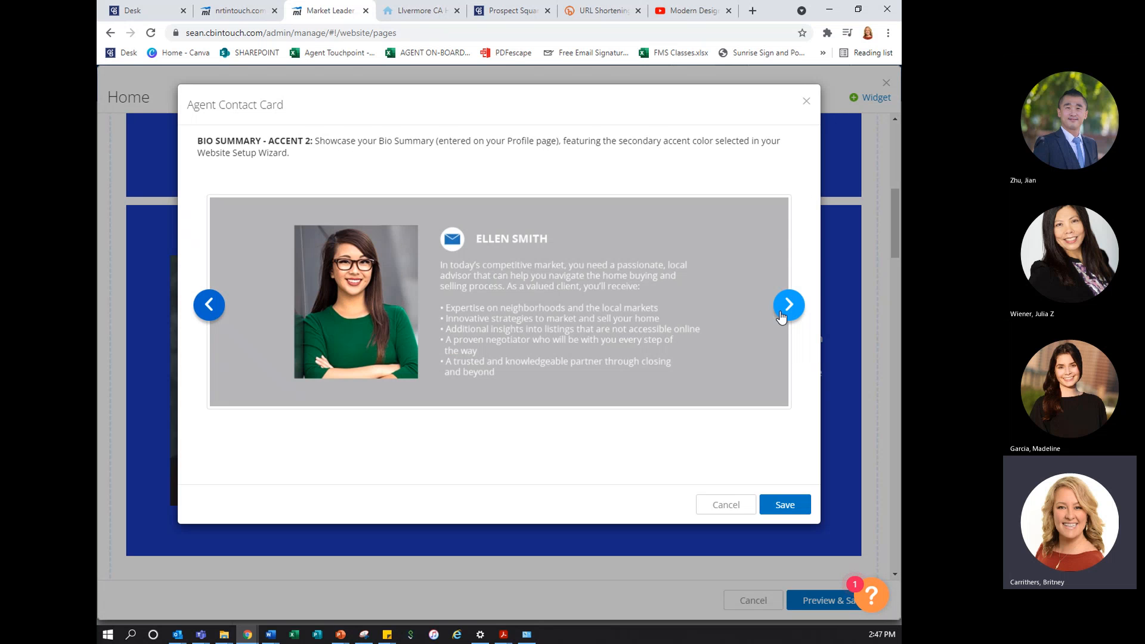
pyautogui.click(781, 313)
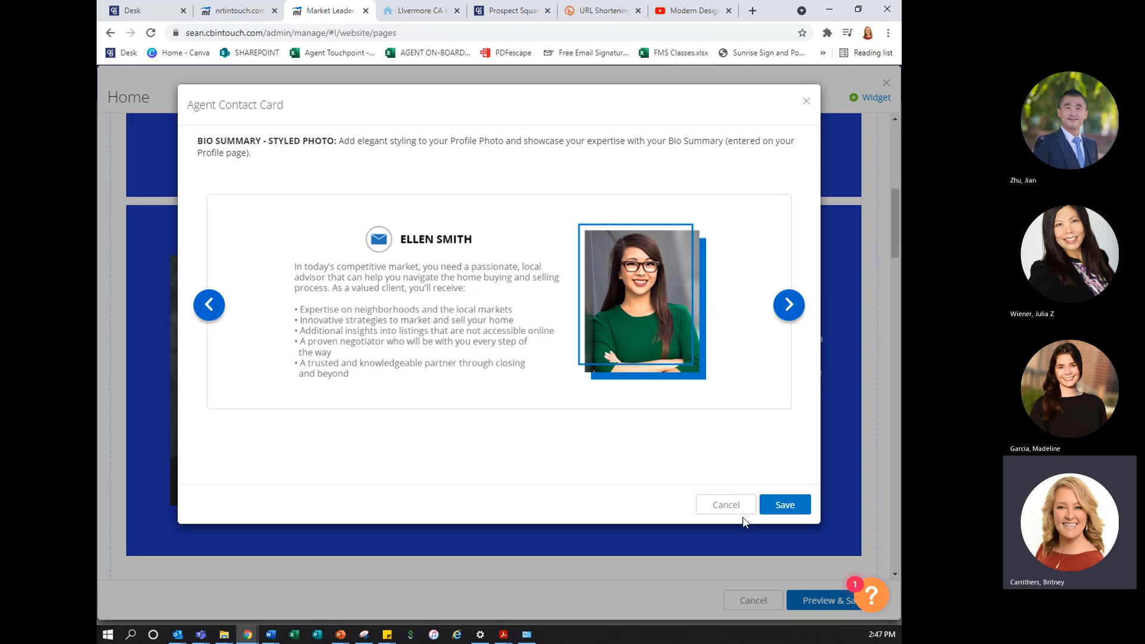
pyautogui.click(764, 504)
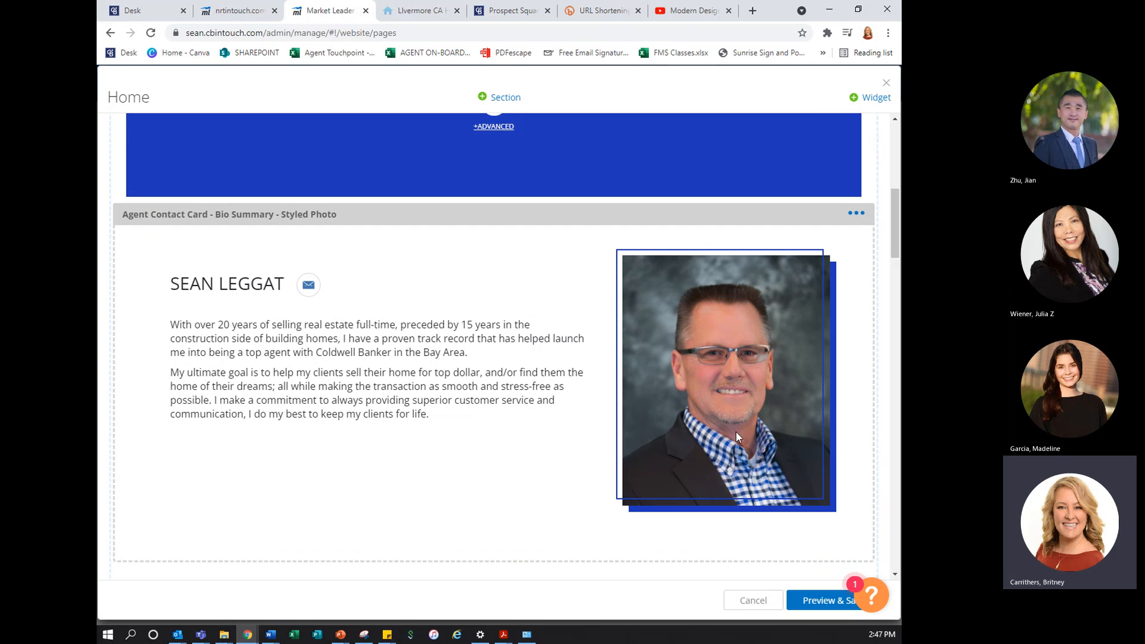
# Examine the Featured on At Home Northern California custom content, including its video and list of marketing services
pyautogui.scroll(5, 736, 432)
pyautogui.scroll(-5, 736, 432)
pyautogui.scroll(-5, 736, 435)
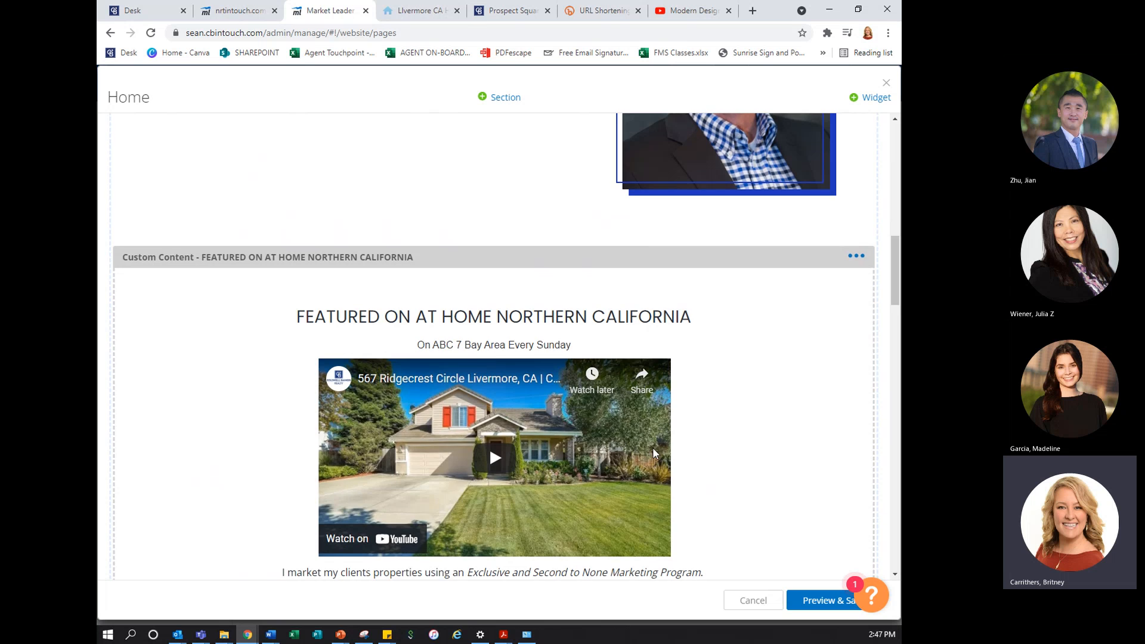
pyautogui.scroll(-2, 653, 447)
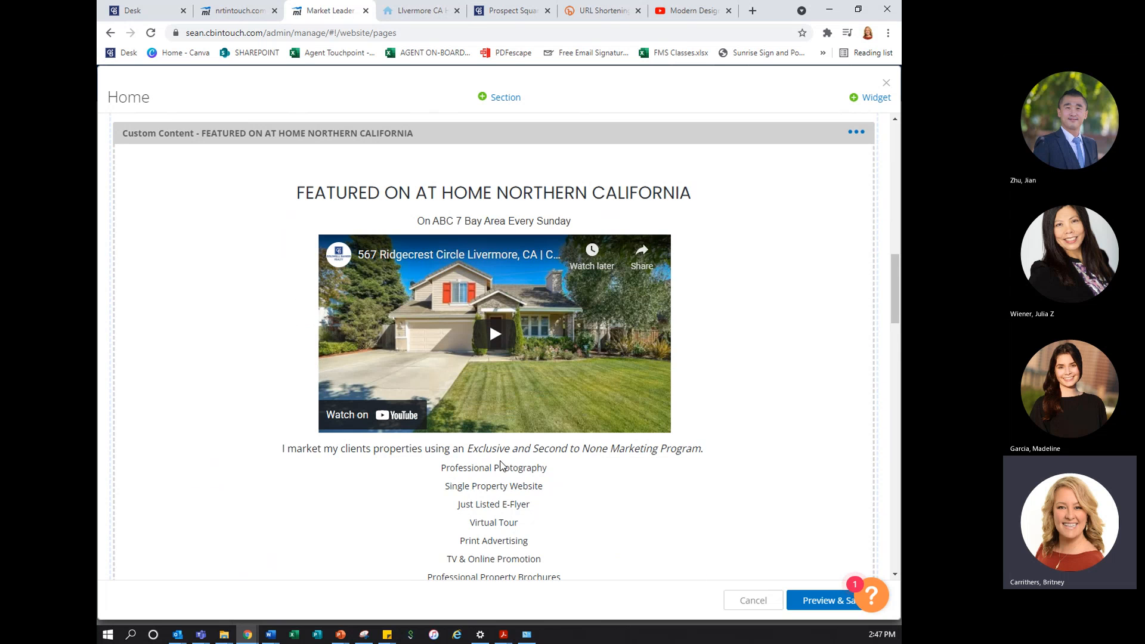
pyautogui.scroll(-4, 501, 465)
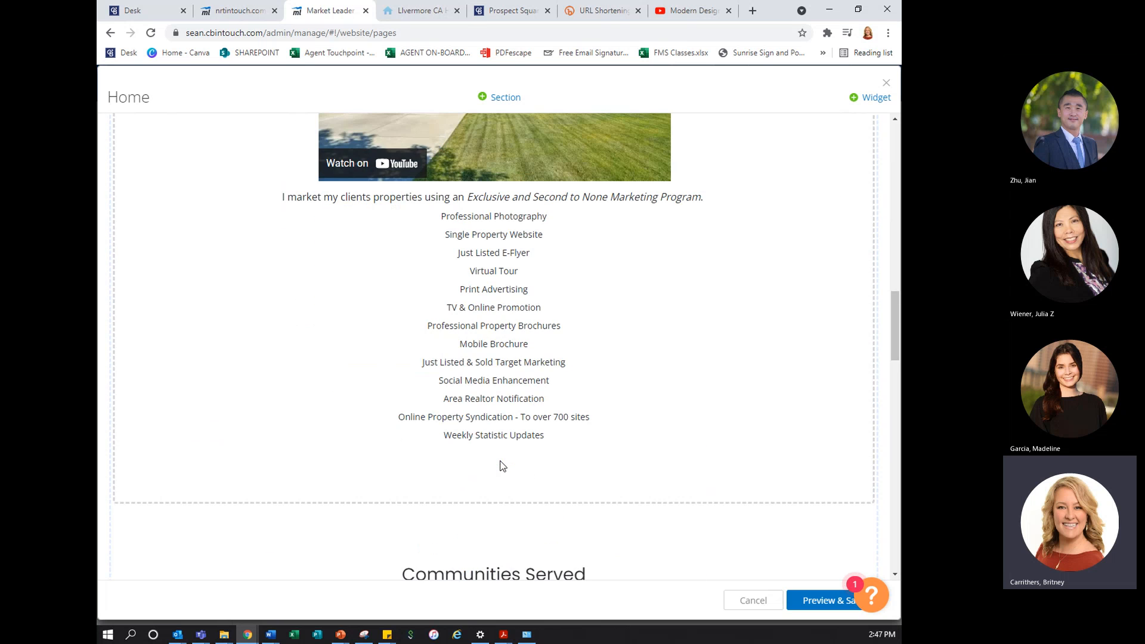
pyautogui.scroll(4, 502, 466)
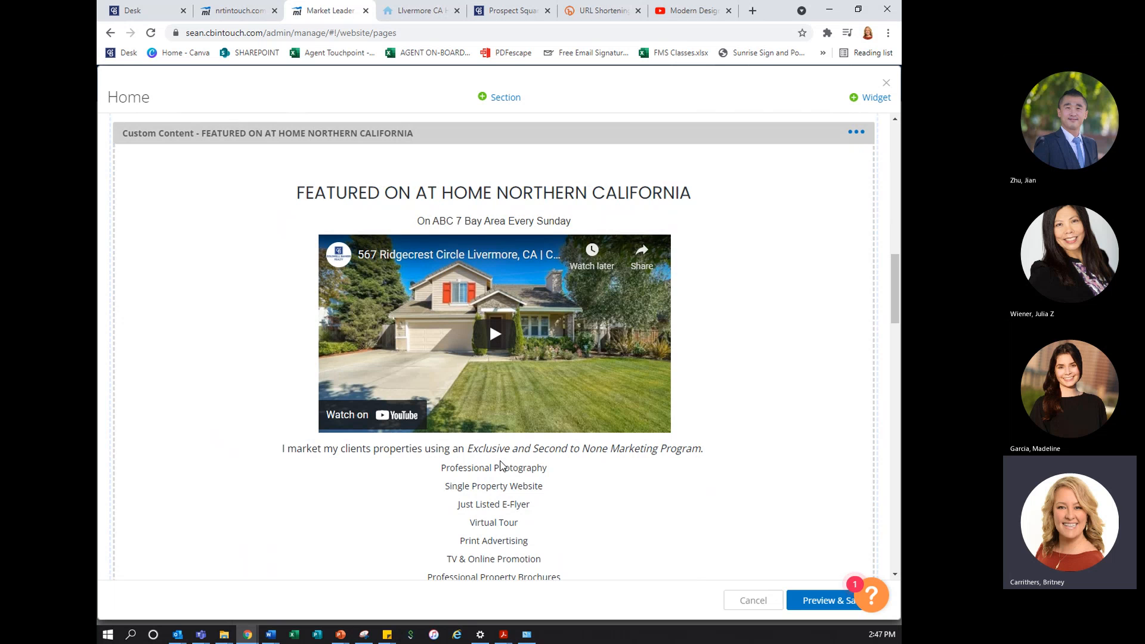
pyautogui.scroll(-1, 502, 466)
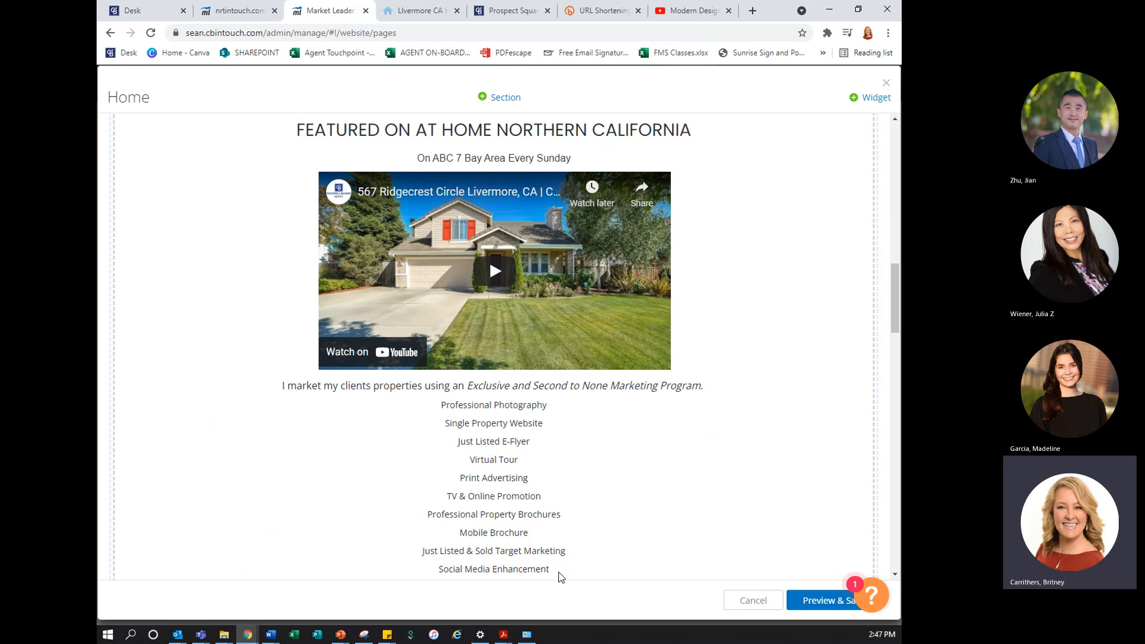
pyautogui.scroll(-2, 508, 568)
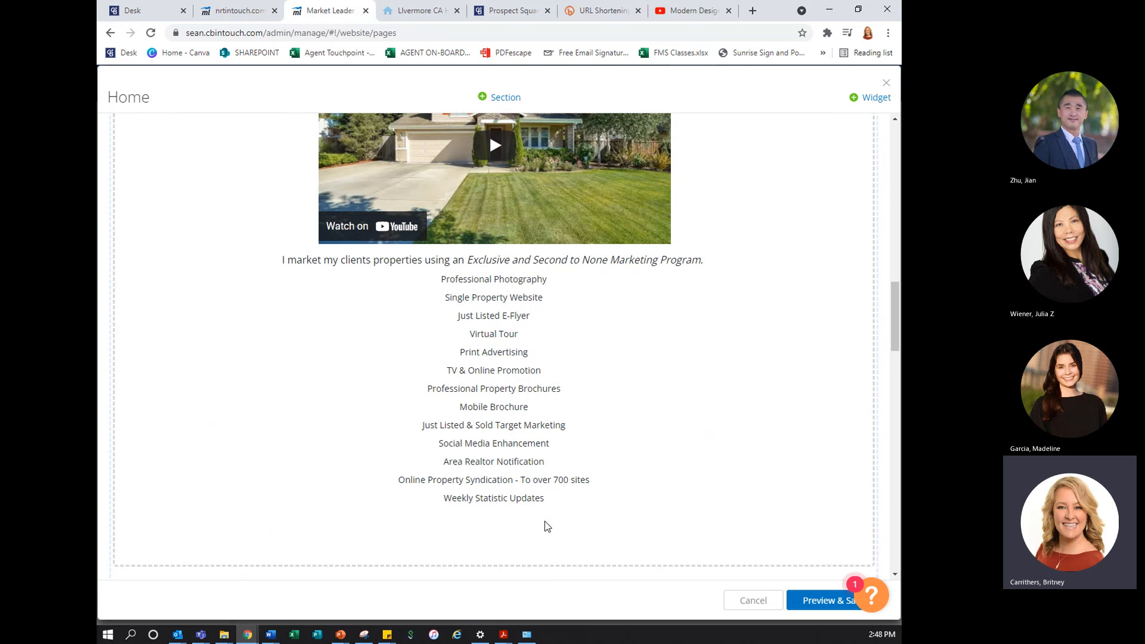
pyautogui.scroll(-1, 548, 526)
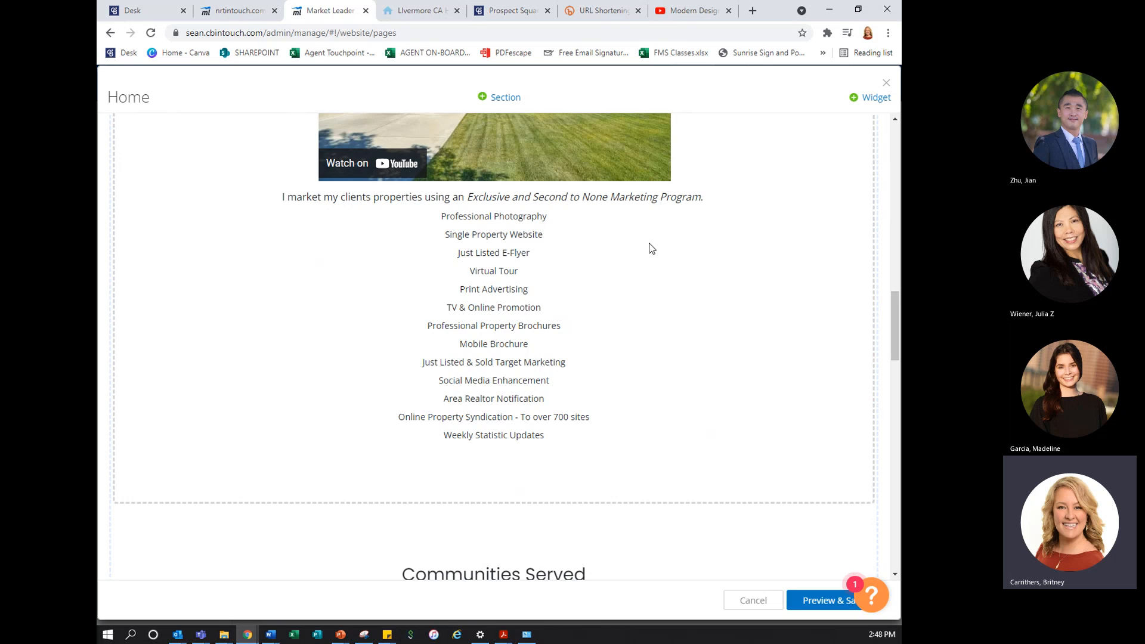
pyautogui.scroll(2, 559, 393)
pyautogui.scroll(1, 559, 394)
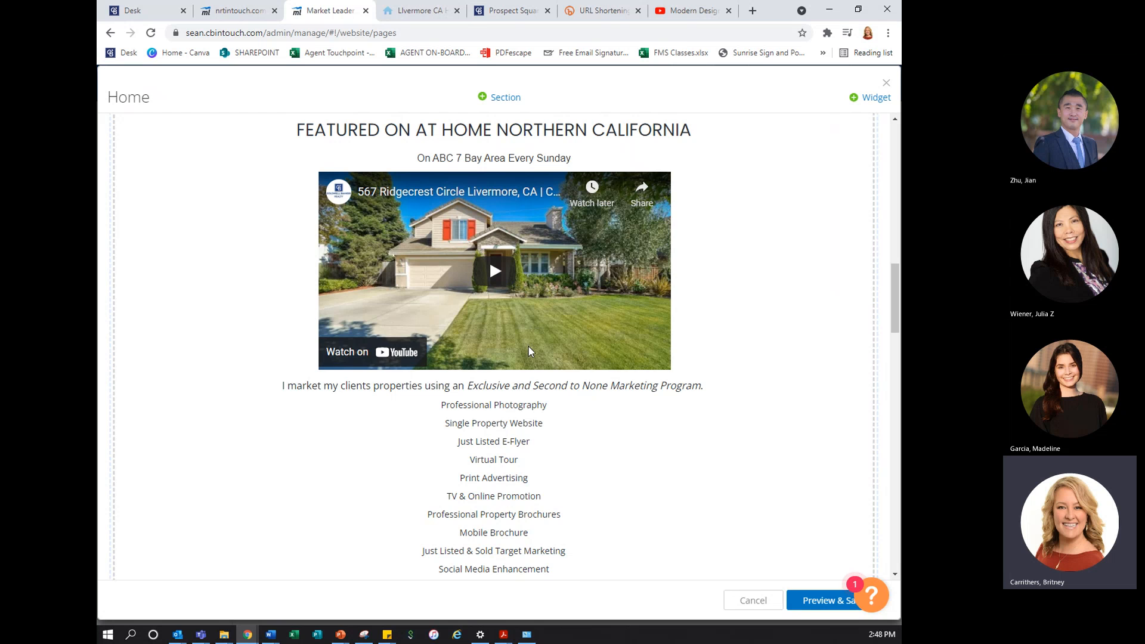
# Compare the Communities Served display styles and save the widget with Styled Text - Accent 1
pyautogui.scroll(-5, 528, 351)
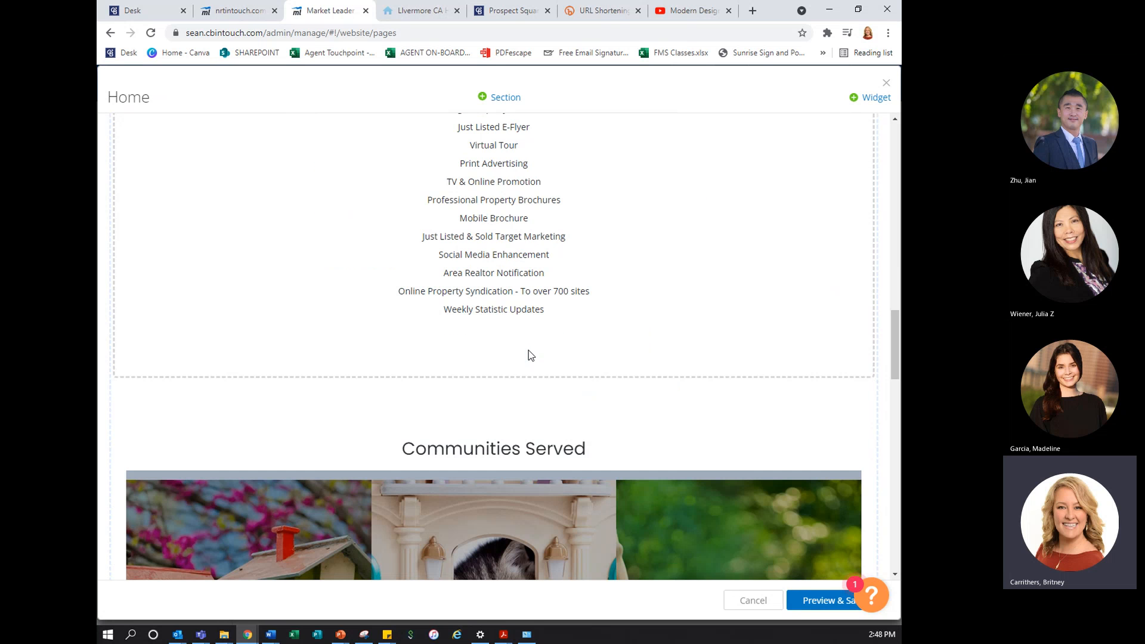
pyautogui.scroll(-4, 529, 354)
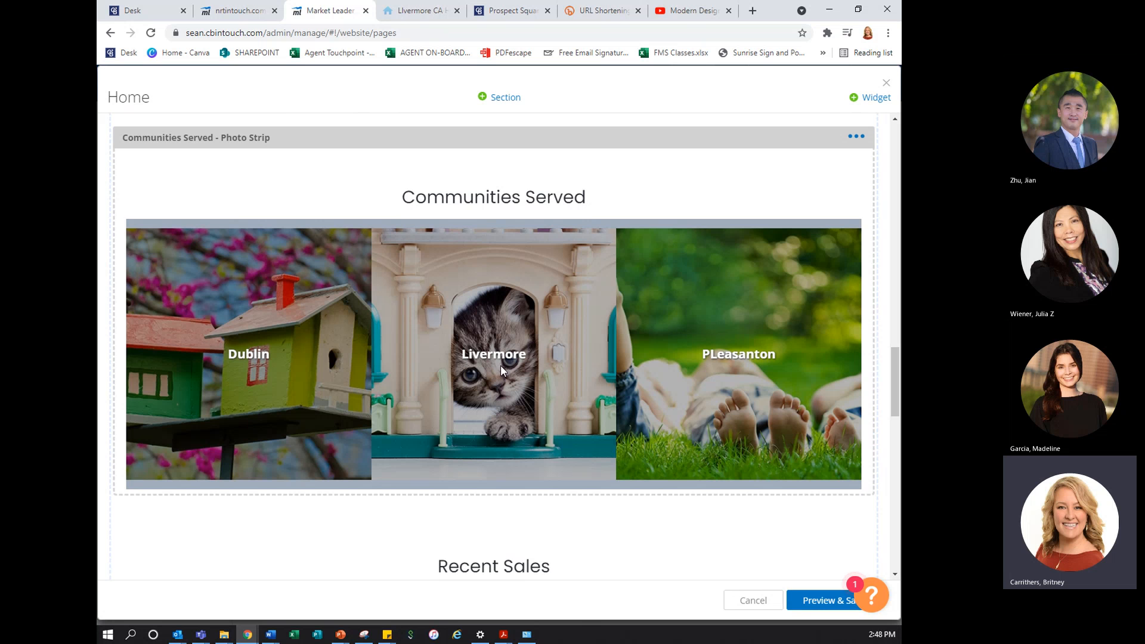
pyautogui.click(857, 137)
pyautogui.click(838, 164)
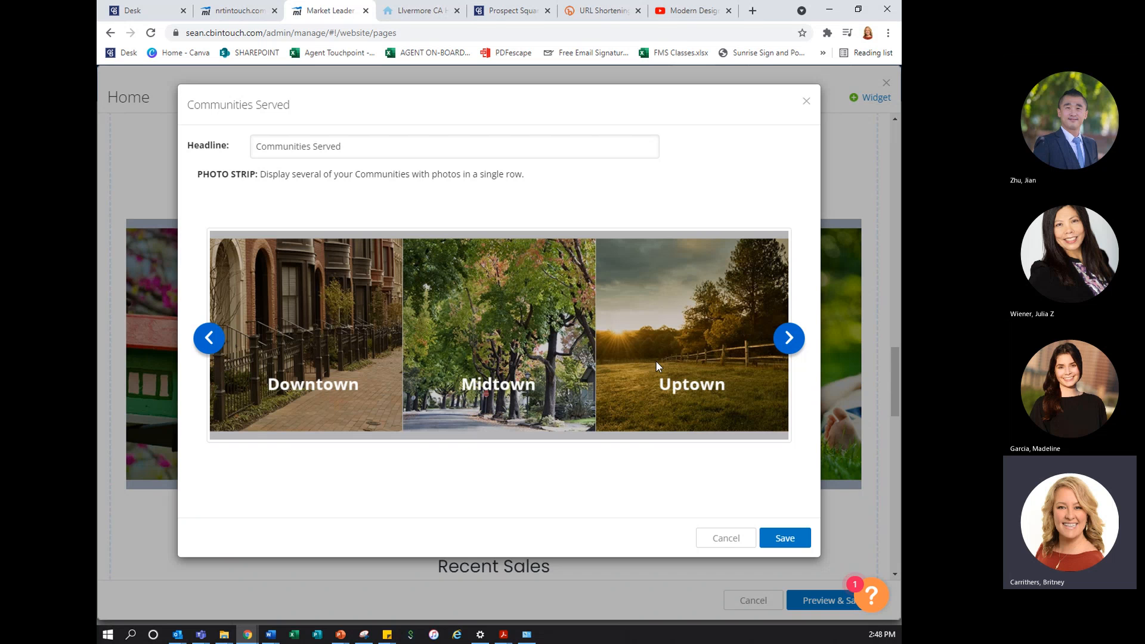
pyautogui.click(787, 338)
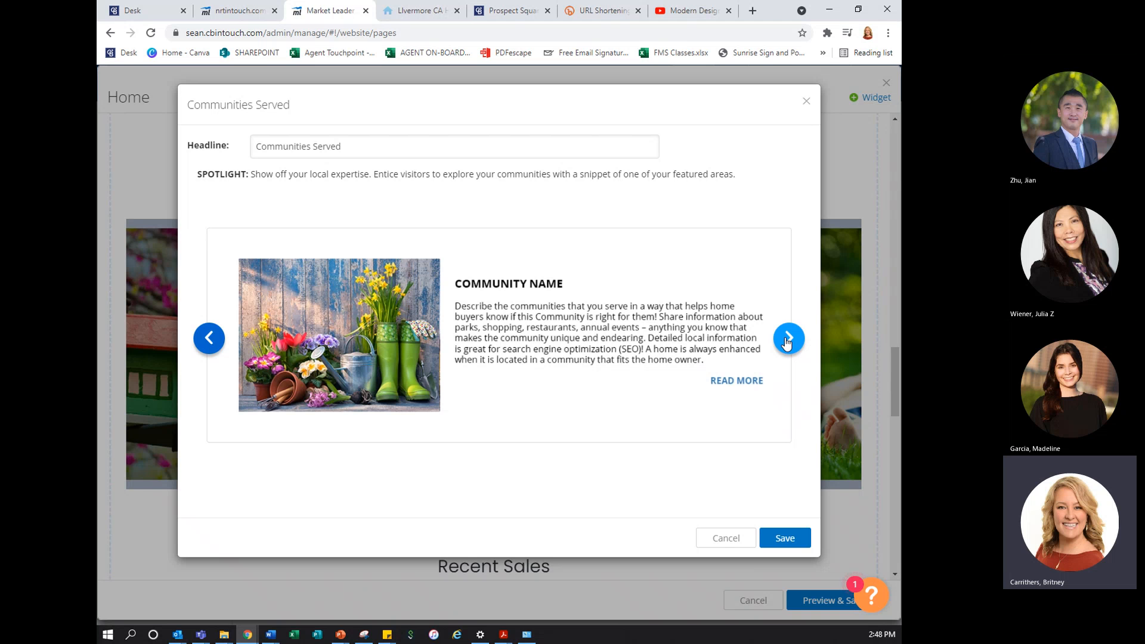
pyautogui.click(787, 339)
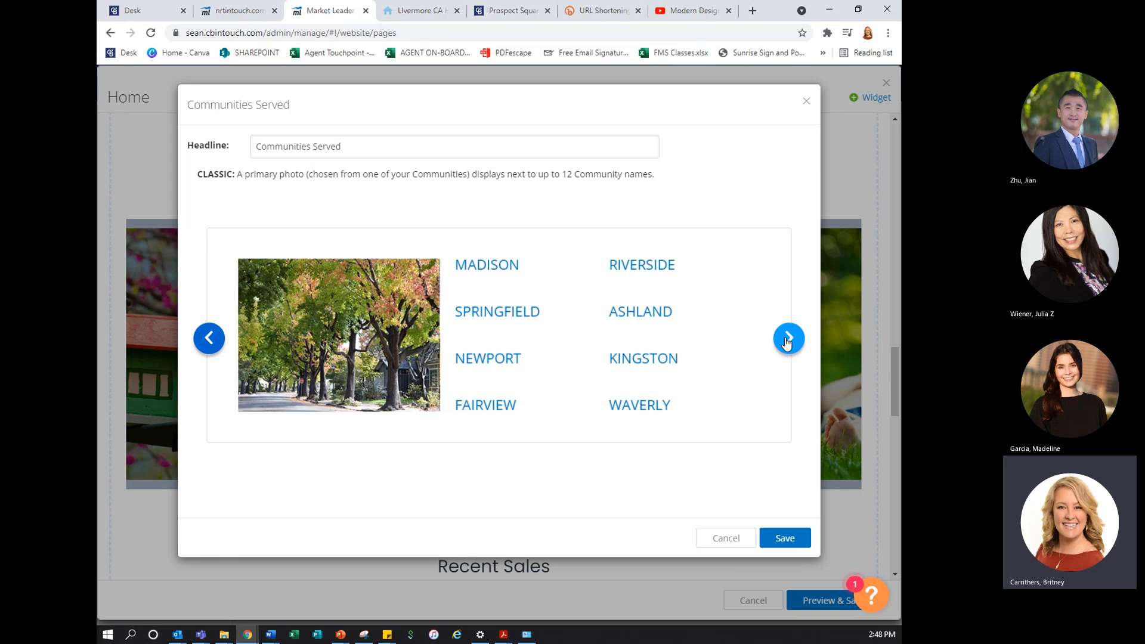
pyautogui.click(787, 339)
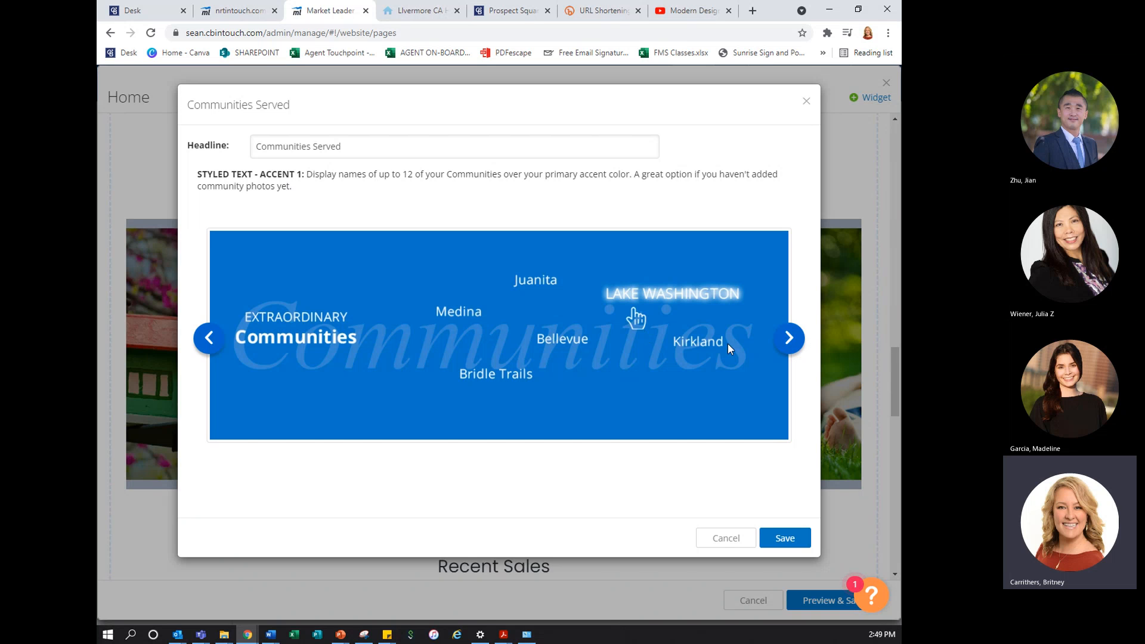
pyautogui.click(790, 340)
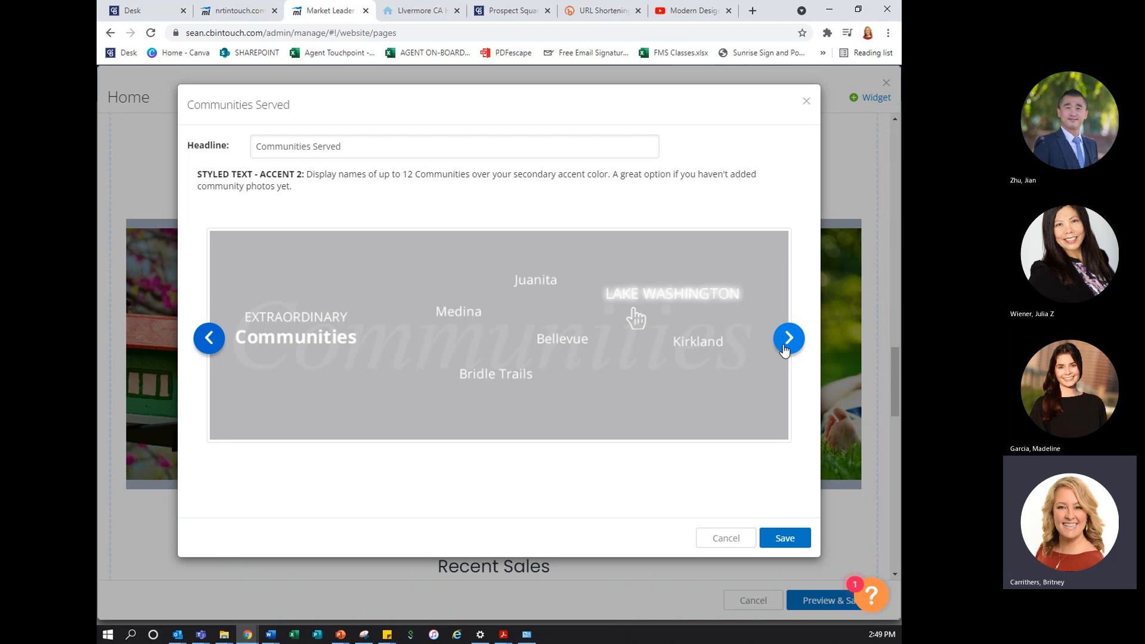
pyautogui.click(209, 338)
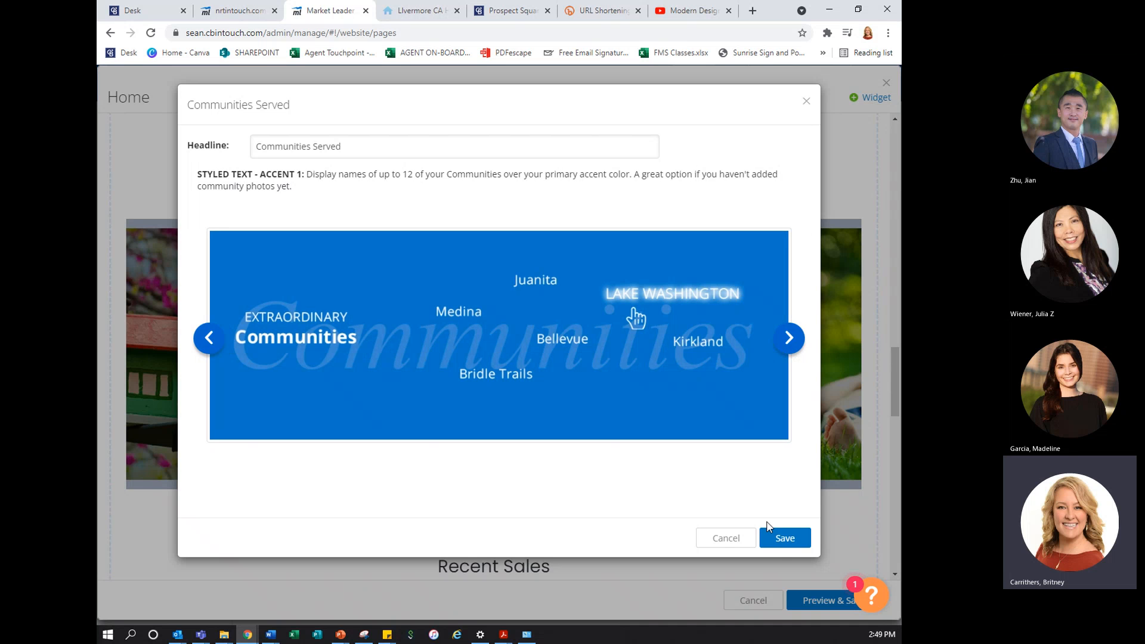
pyautogui.click(785, 539)
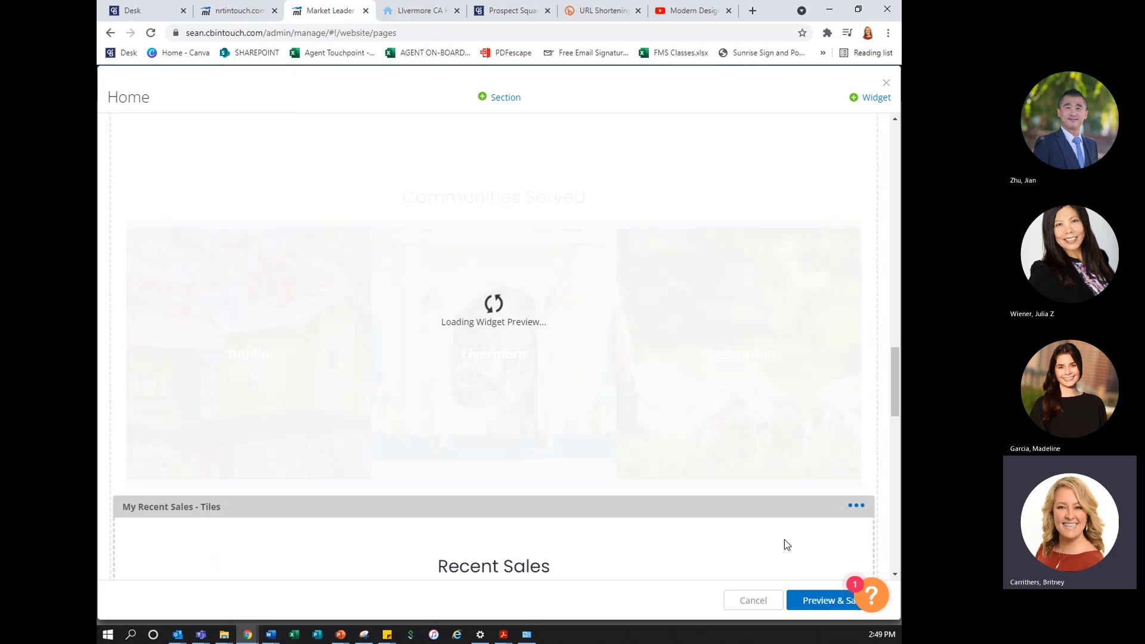
# Move the Communities Served widget to the end of the Home page, below the testimonials
pyautogui.scroll(2, 674, 465)
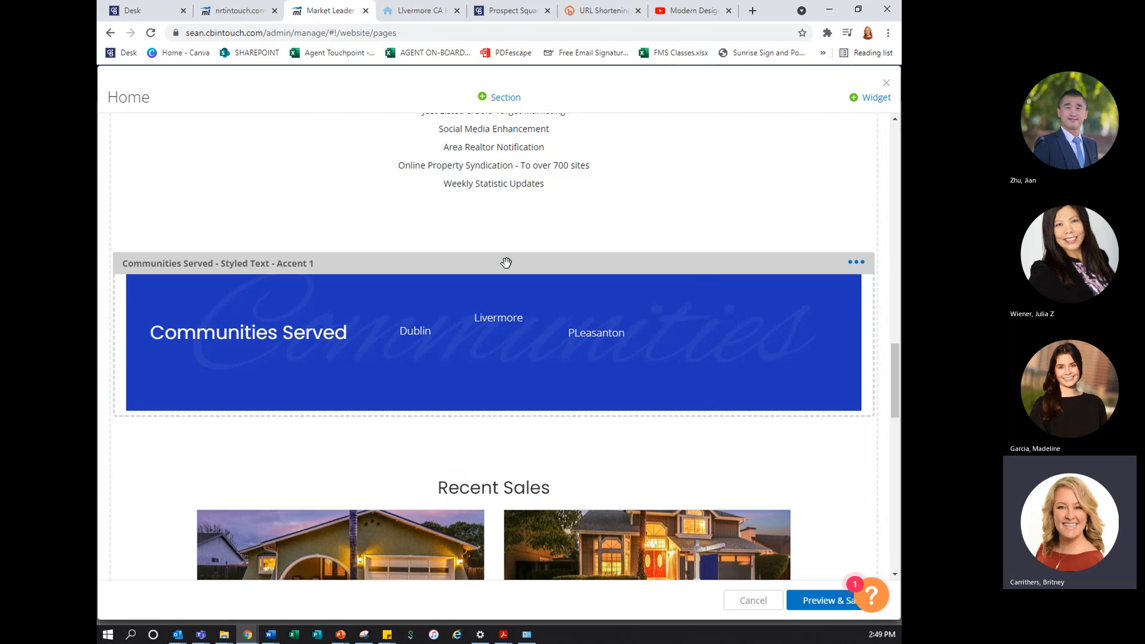
pyautogui.moveTo(507, 258); pyautogui.dragTo(496, 389)
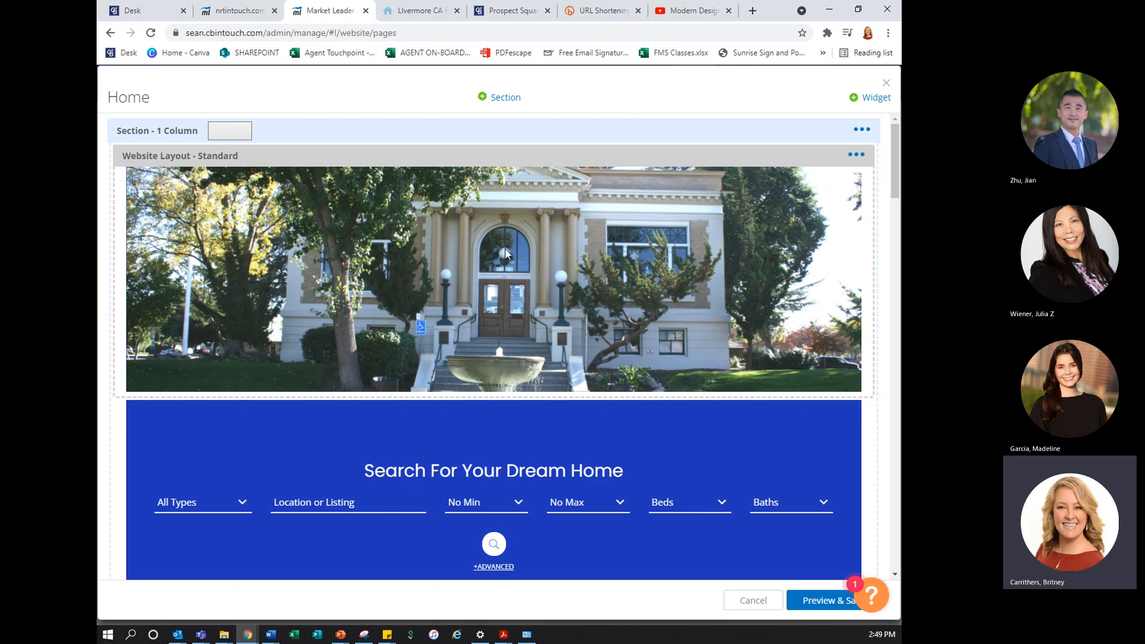
pyautogui.scroll(-20, 575, 440)
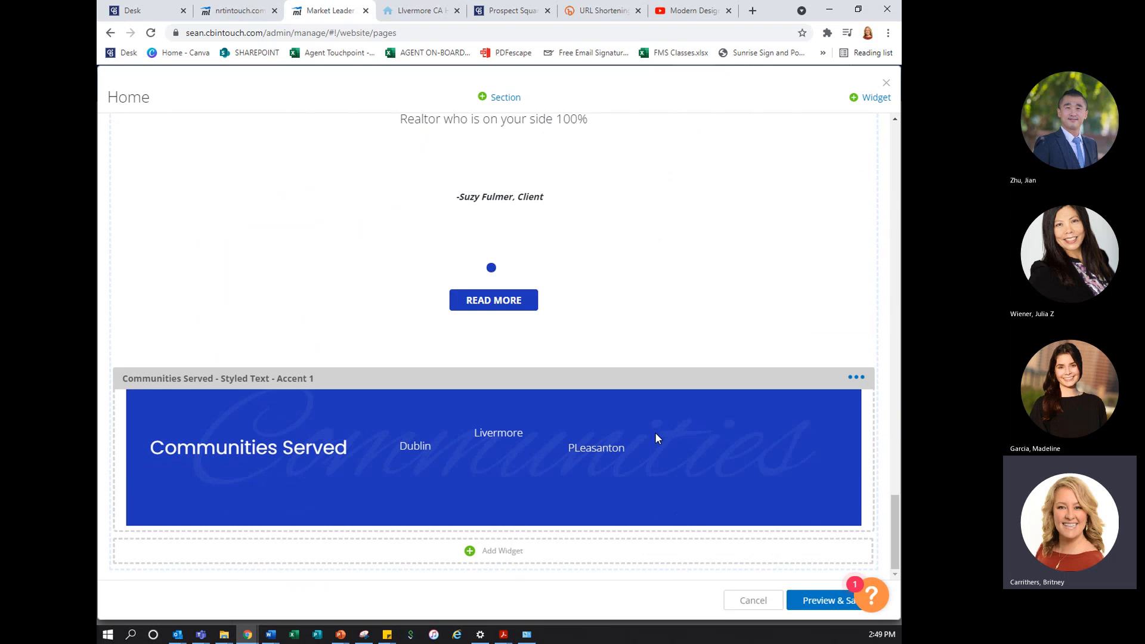
# Compare the My Recent Sales display styles and save the widget with Interactive Tiles
pyautogui.scroll(12, 656, 434)
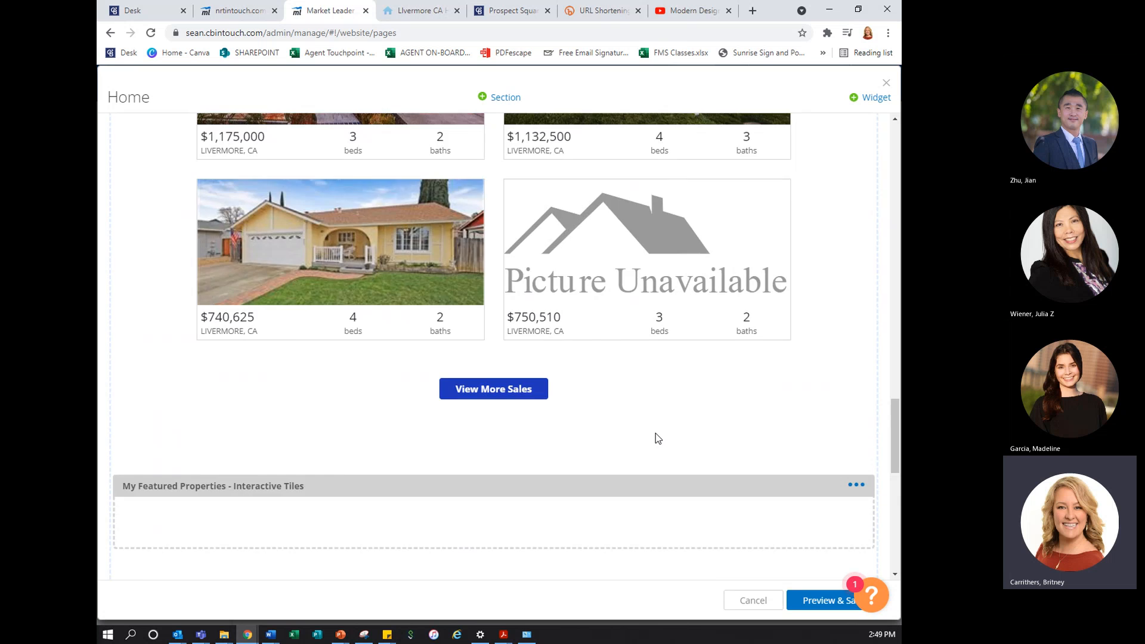
pyautogui.scroll(1, 656, 433)
pyautogui.scroll(-4, 657, 433)
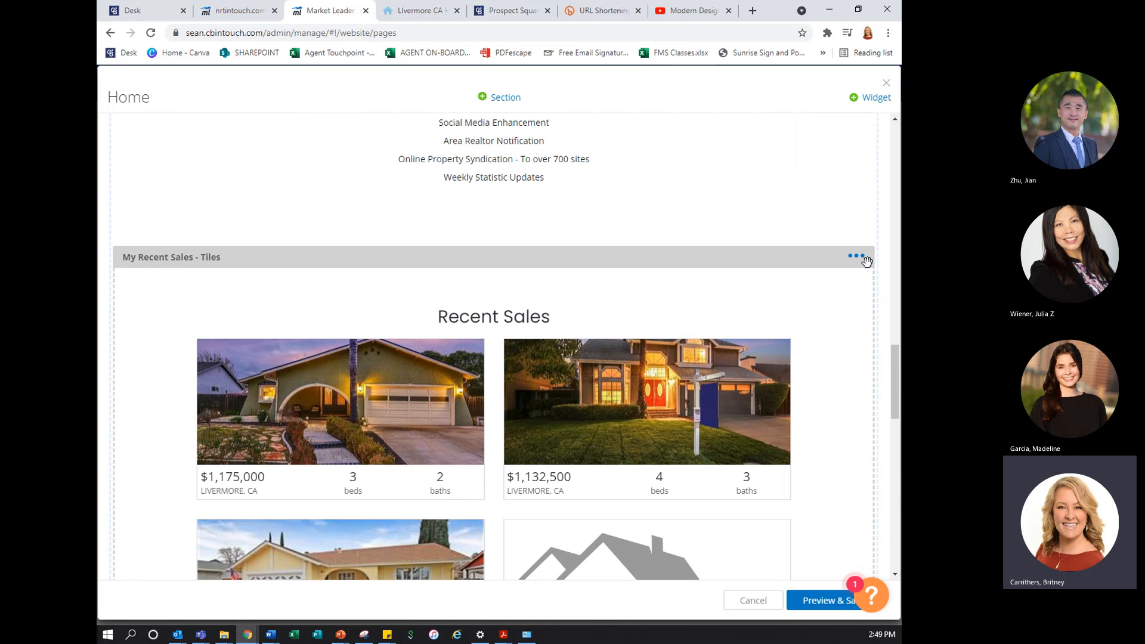
pyautogui.click(858, 256)
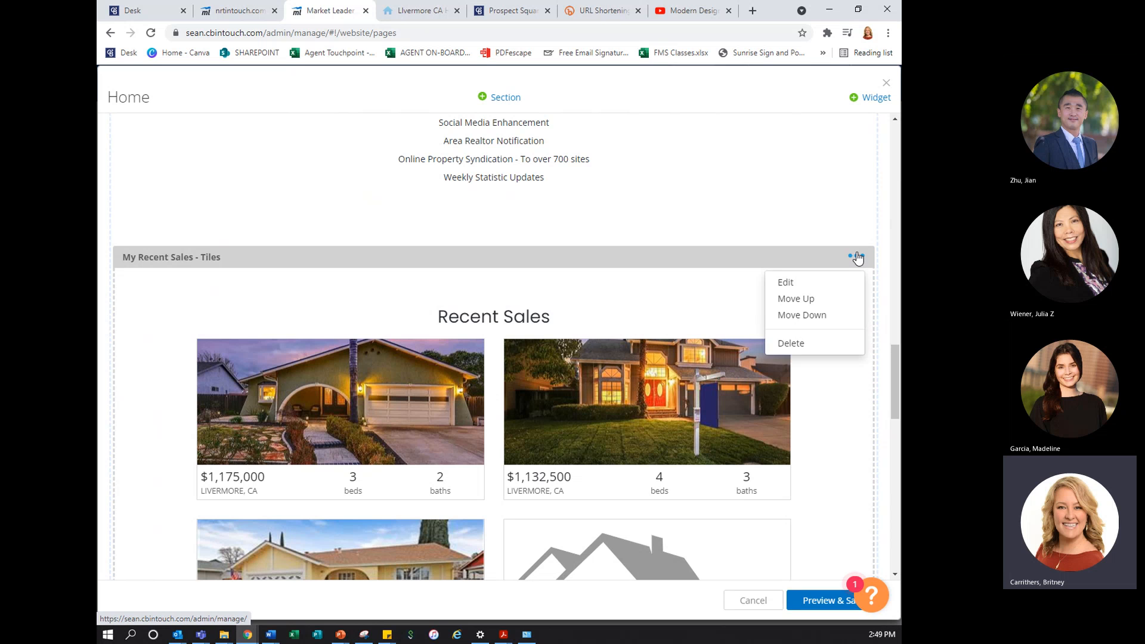
pyautogui.click(786, 284)
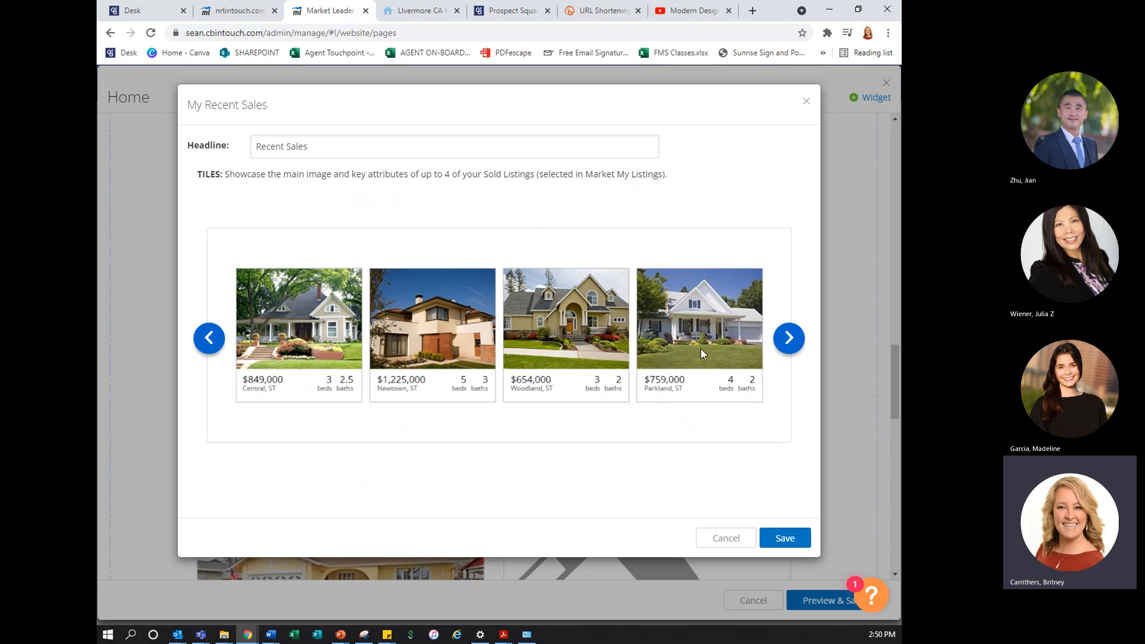
pyautogui.click(790, 339)
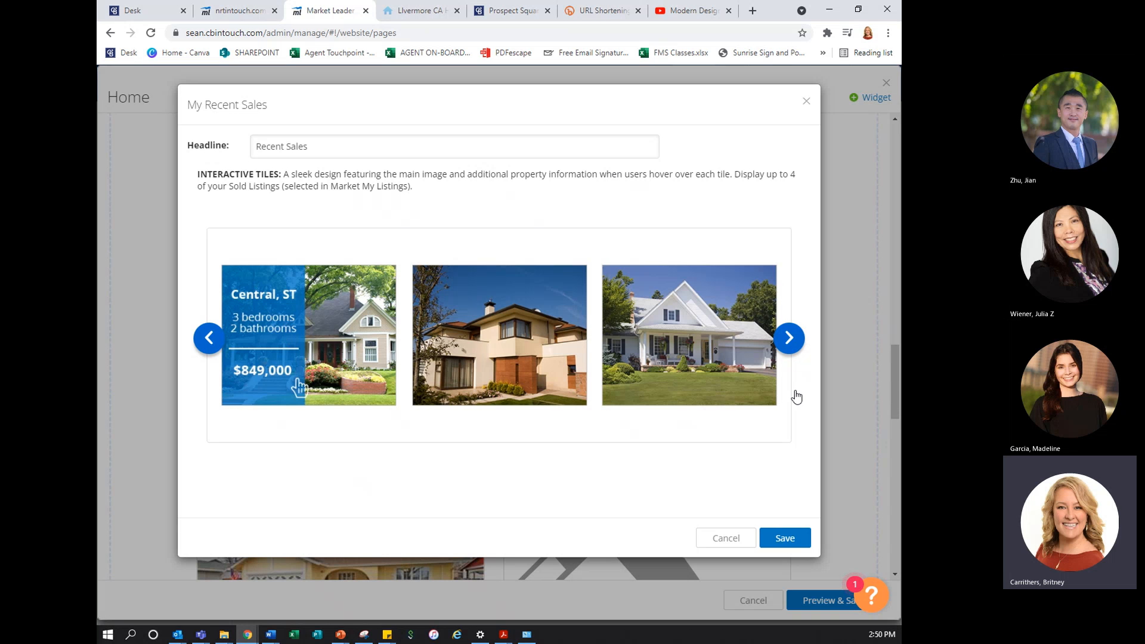
pyautogui.click(796, 352)
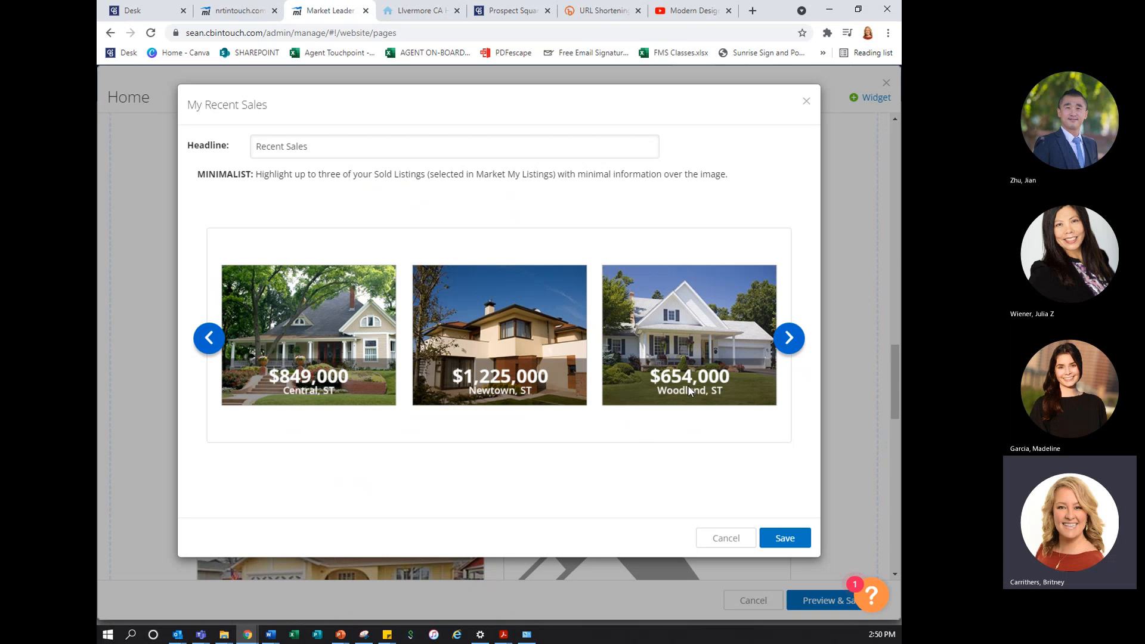
pyautogui.click(786, 346)
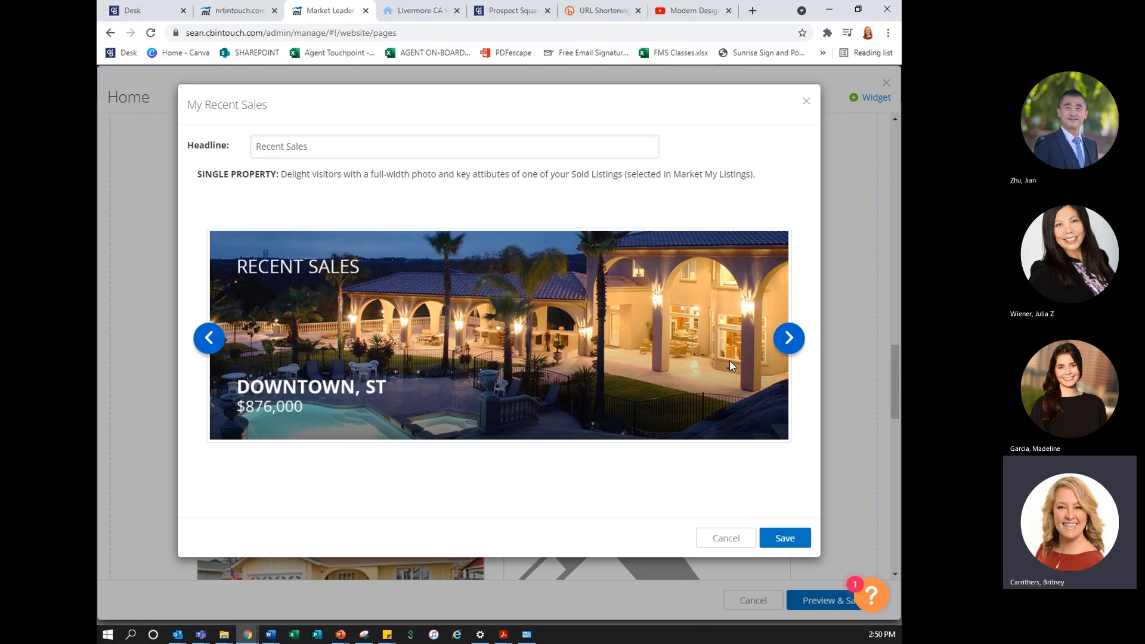
pyautogui.click(786, 340)
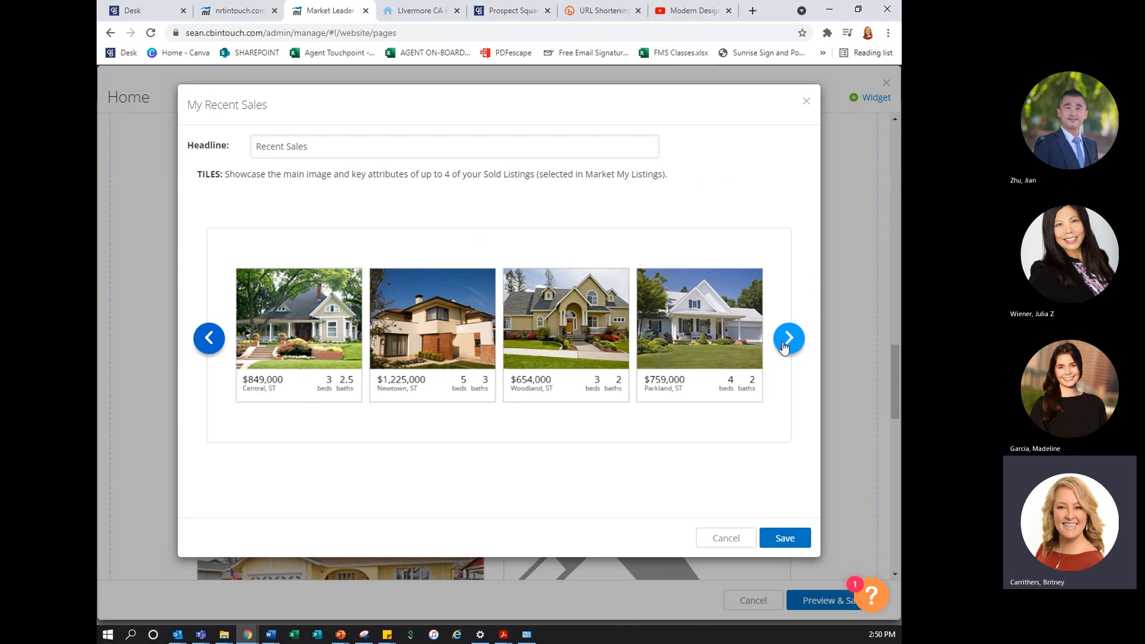
pyautogui.click(786, 343)
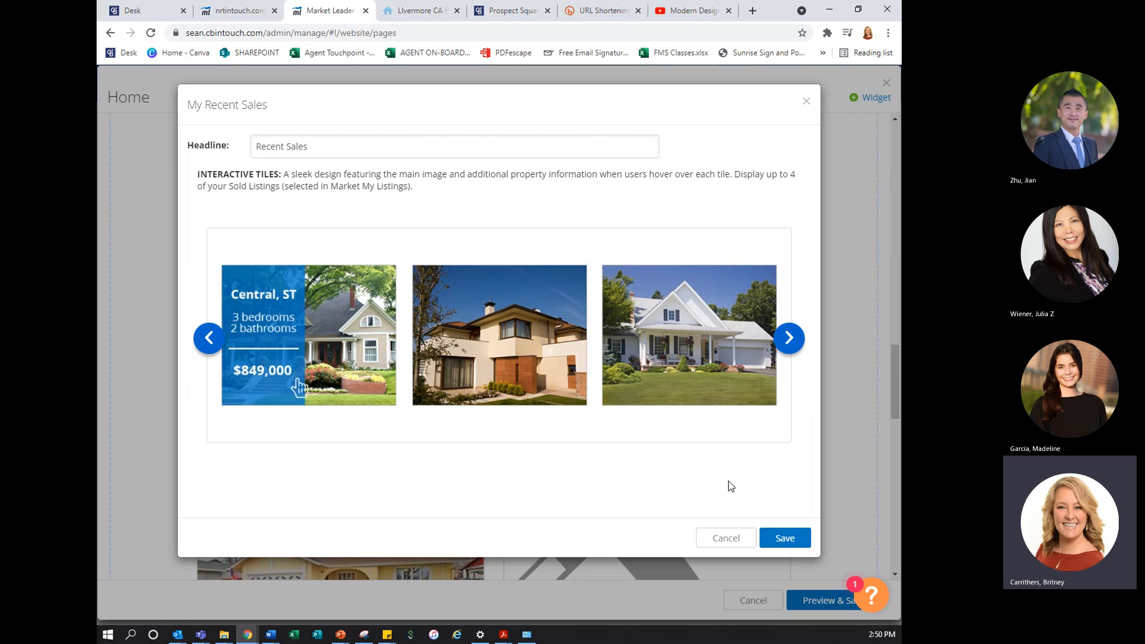
pyautogui.click(773, 537)
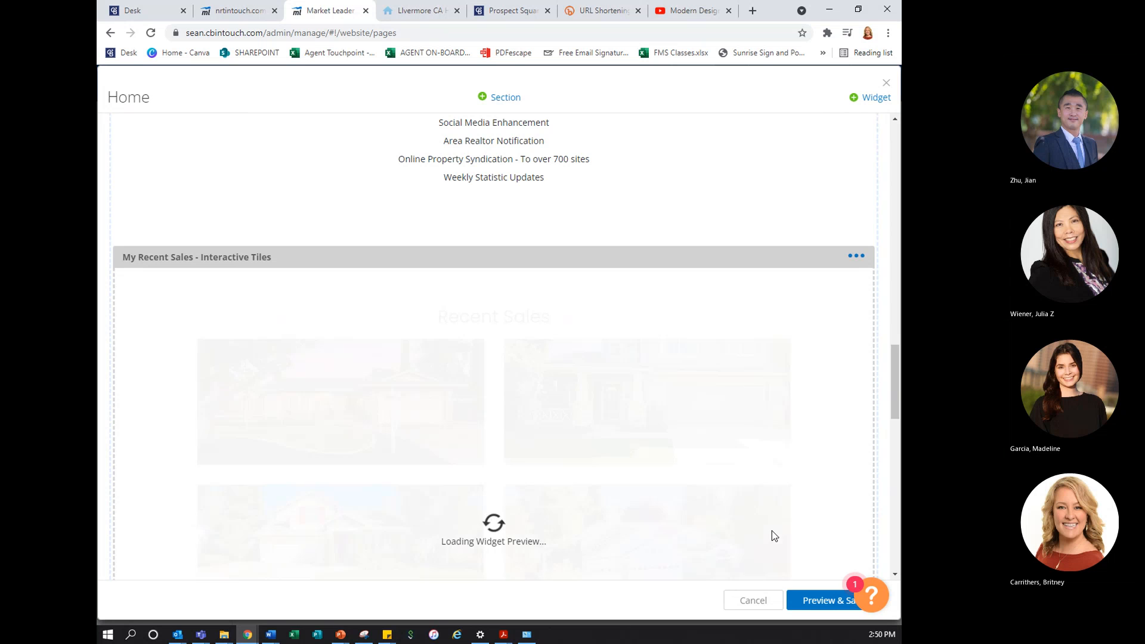
# Review the My Featured Properties widget settings and save it with the Interactive Tiles style and the headline Featured Properties
pyautogui.scroll(-7, 772, 531)
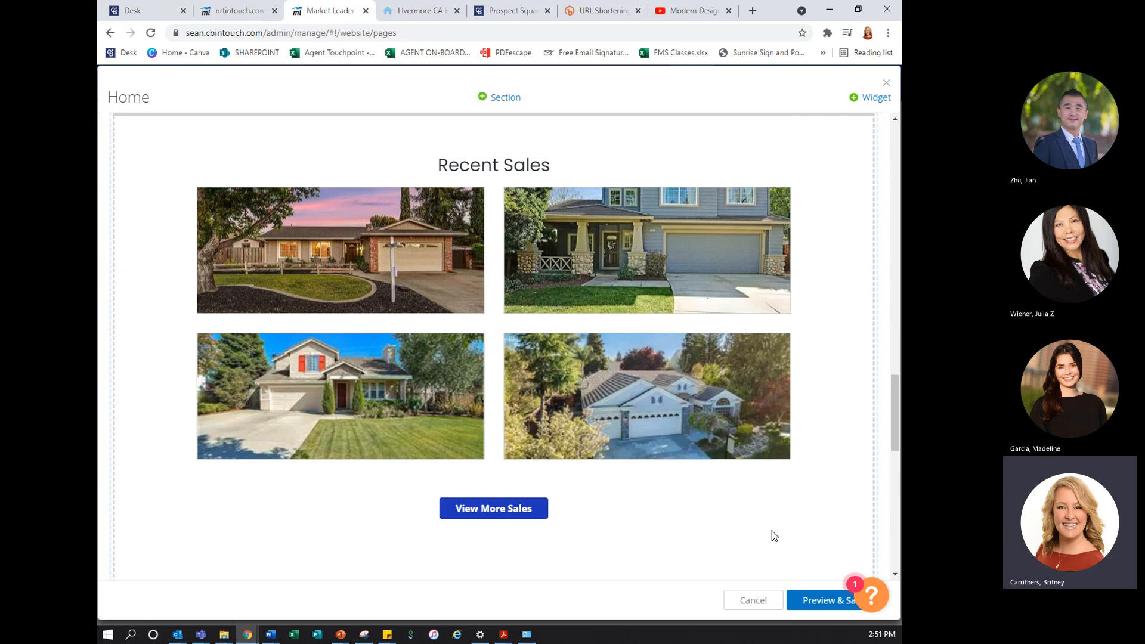
pyautogui.scroll(-1, 774, 536)
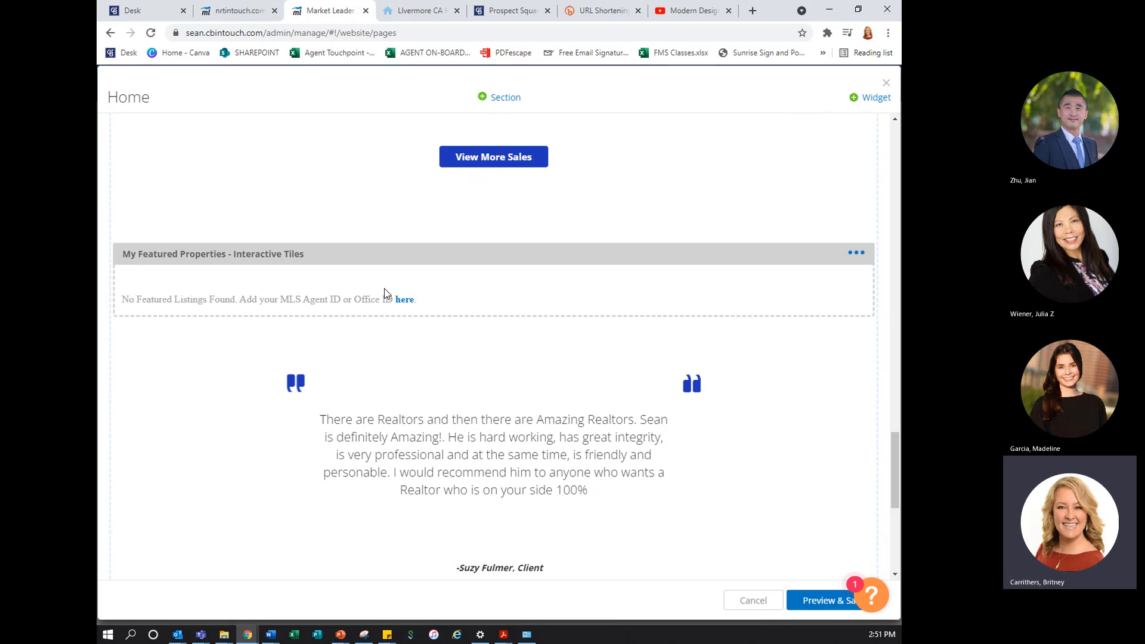
pyautogui.click(857, 253)
pyautogui.click(824, 282)
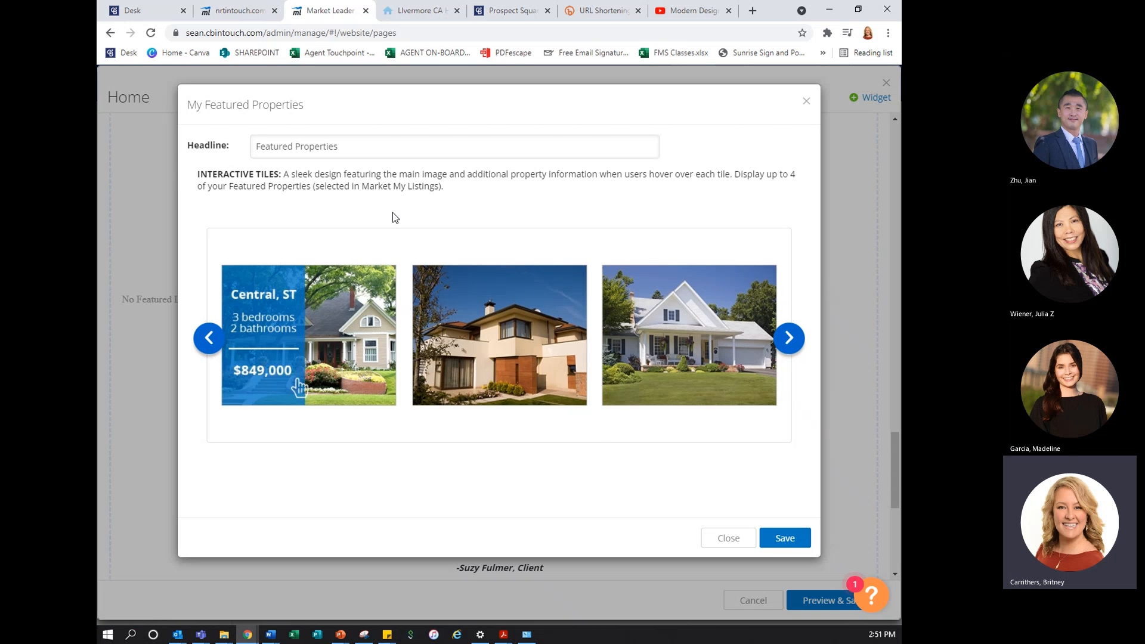
pyautogui.click(787, 540)
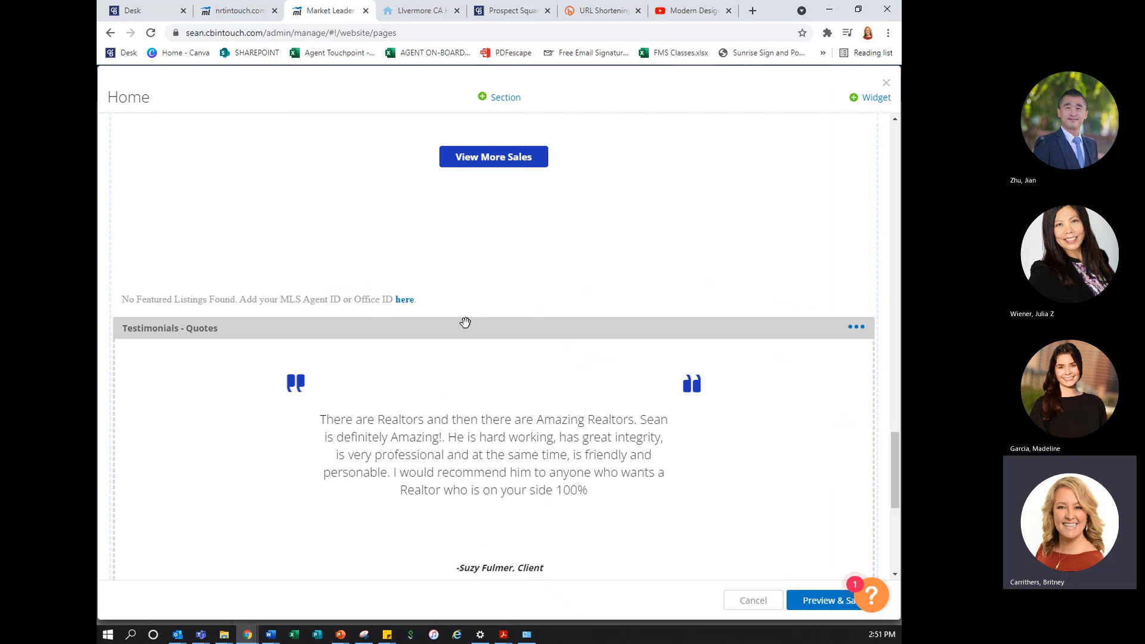
# Move the Testimonials - Quotes widget up the Home page to directly below the agent contact card
pyautogui.moveTo(466, 333); pyautogui.dragTo(472, 224)
pyautogui.scroll(-10, 642, 257)
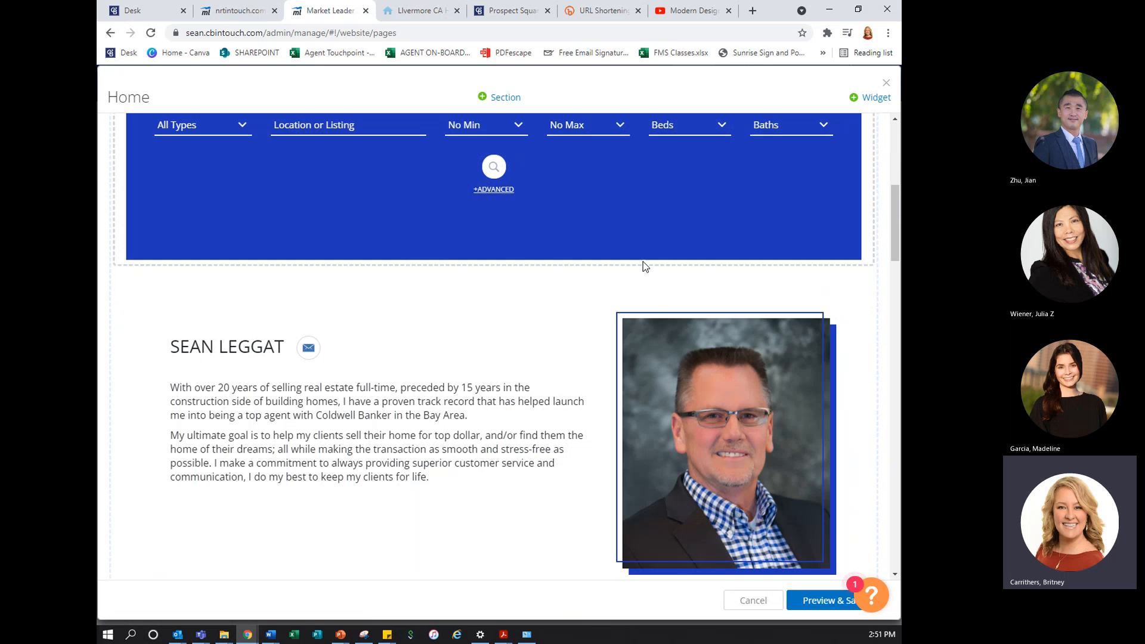
pyautogui.scroll(1, 643, 268)
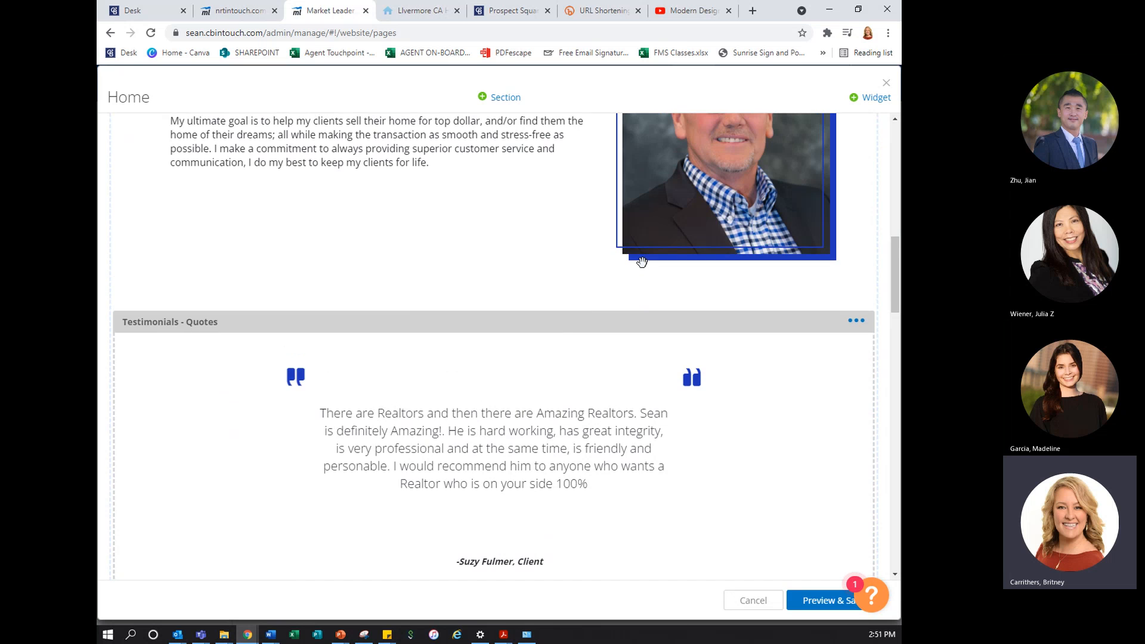
pyautogui.scroll(4, 643, 262)
pyautogui.scroll(-8, 638, 300)
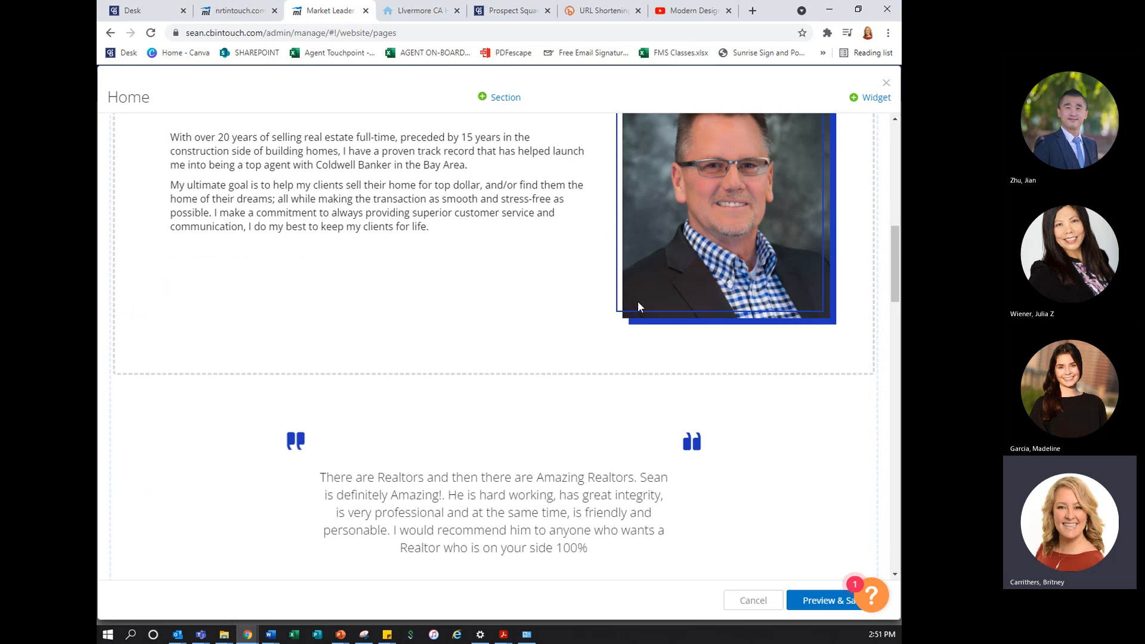
pyautogui.scroll(-10, 634, 317)
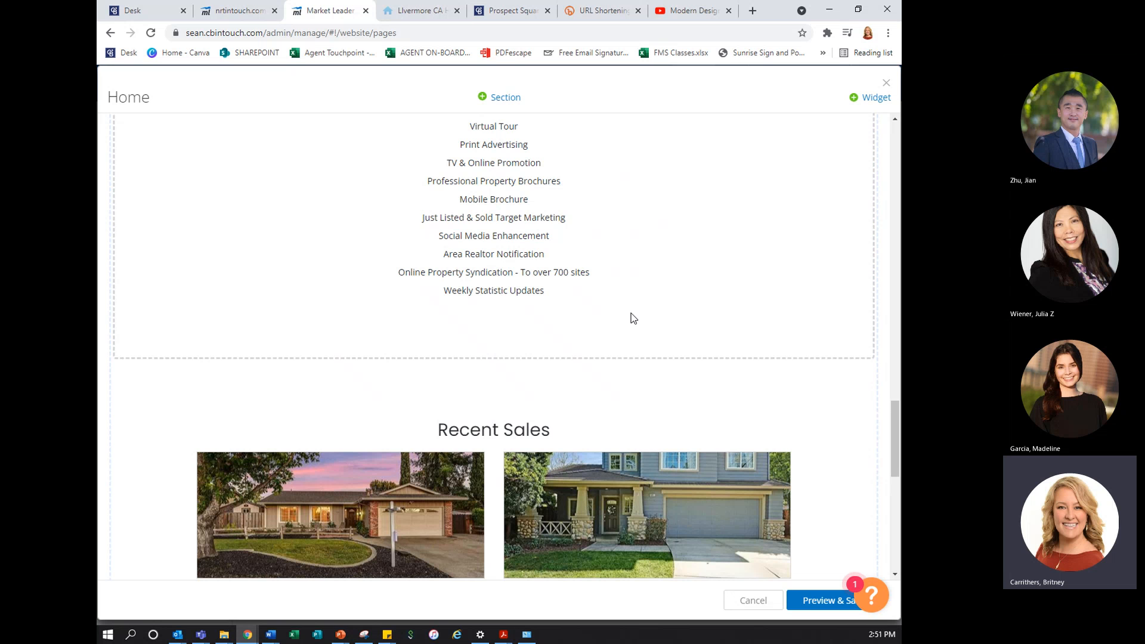
pyautogui.scroll(-9, 634, 319)
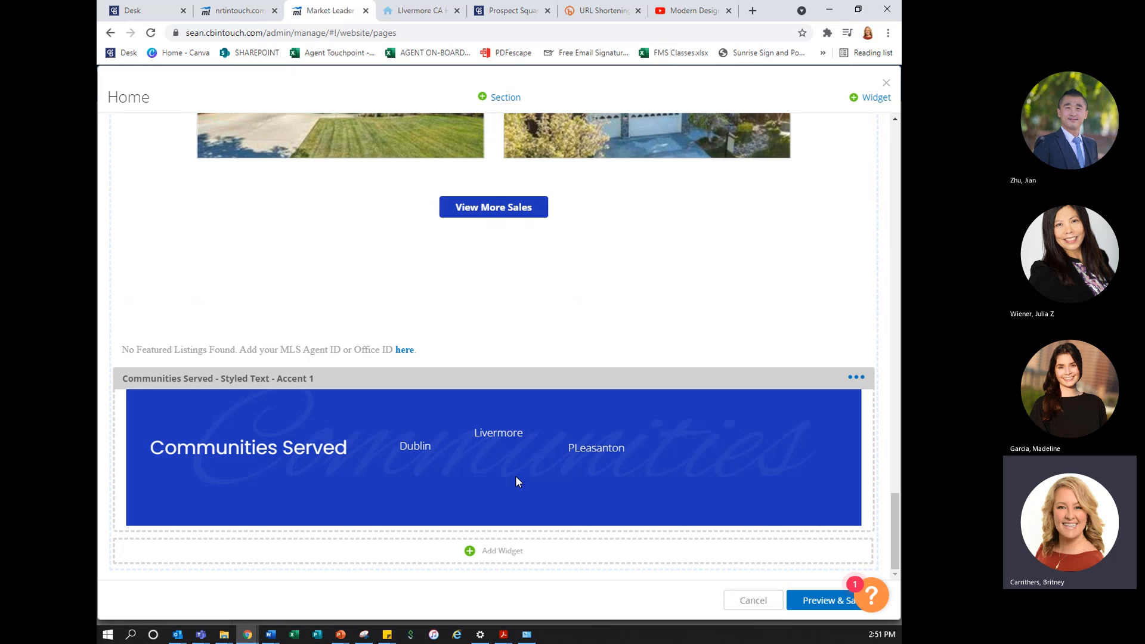
pyautogui.click(499, 555)
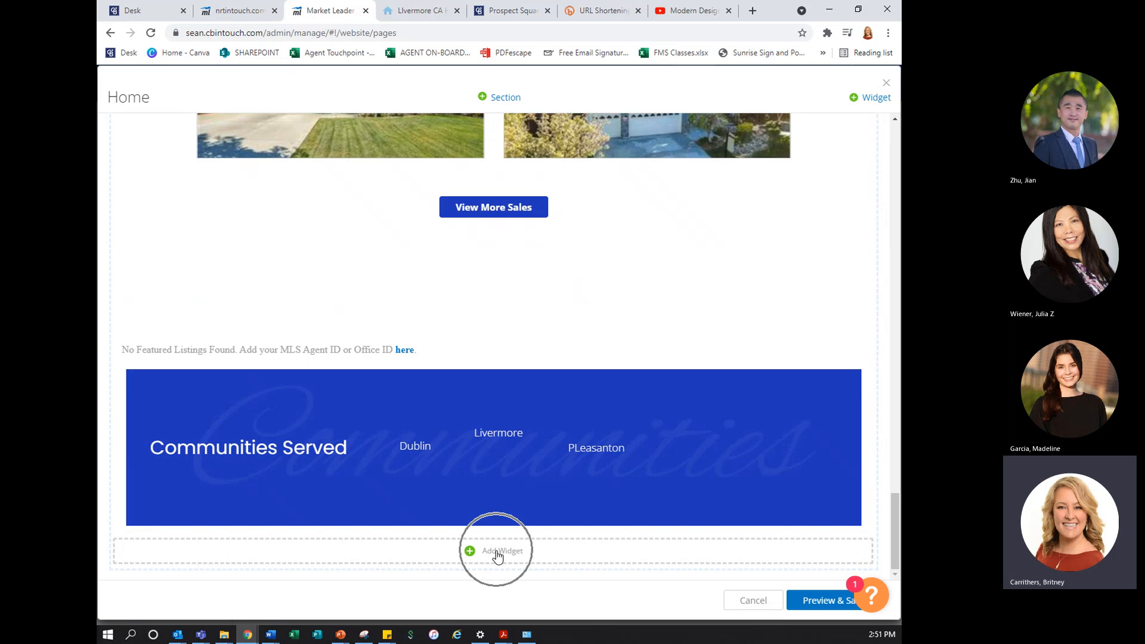
pyautogui.click(871, 103)
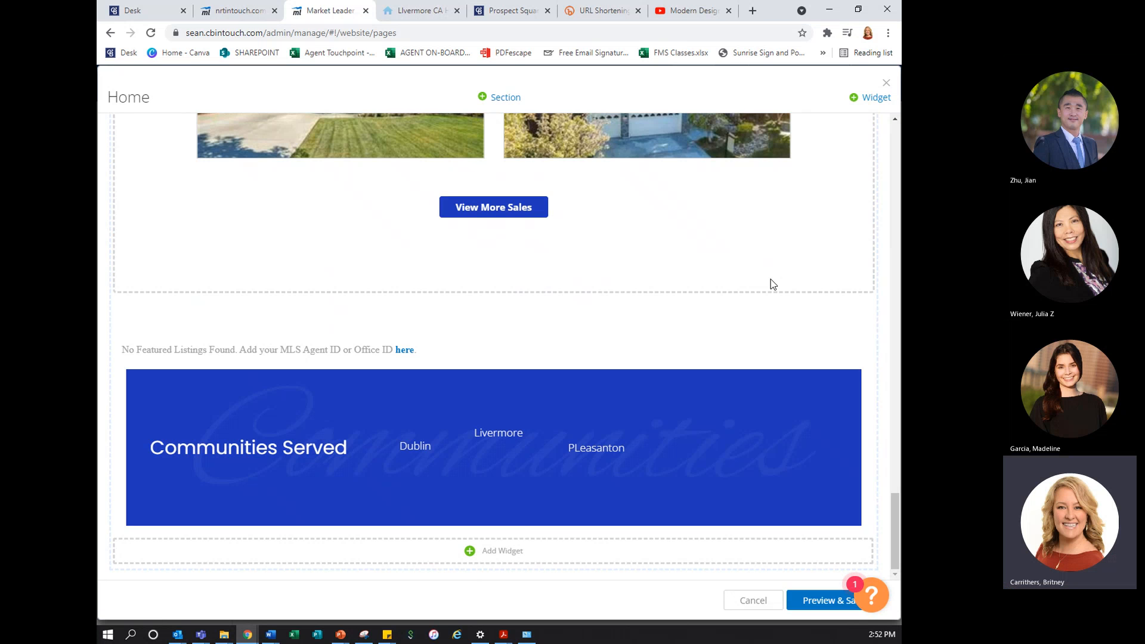
# Preview the Home page in tablet, mobile and desktop layouts, and save the changes before closing the page editor
pyautogui.click(812, 601)
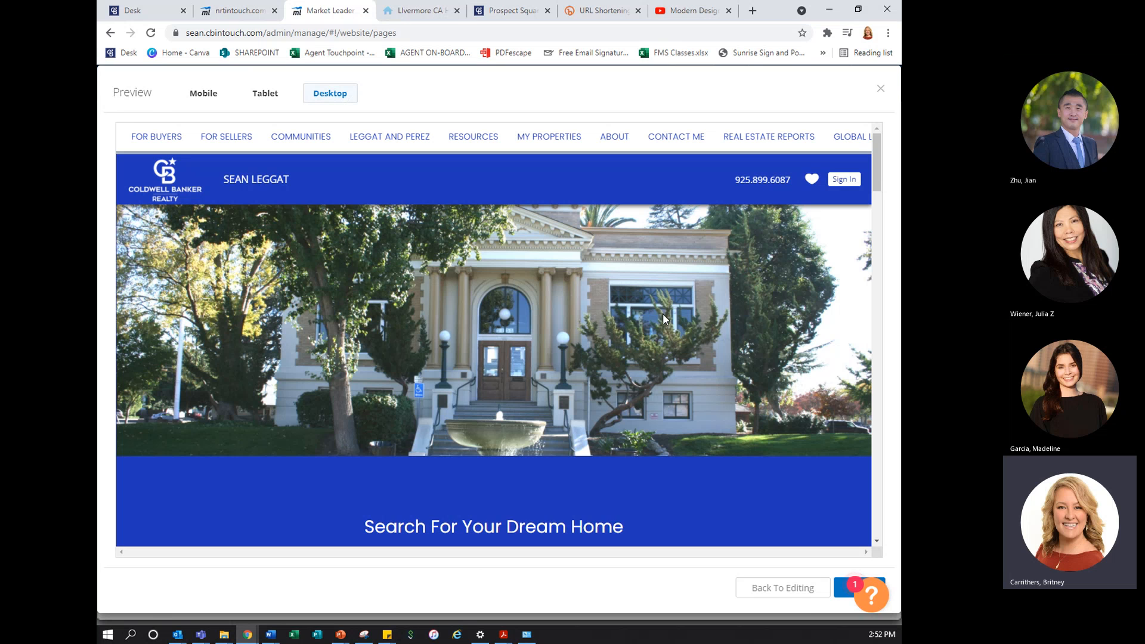
pyautogui.click(265, 100)
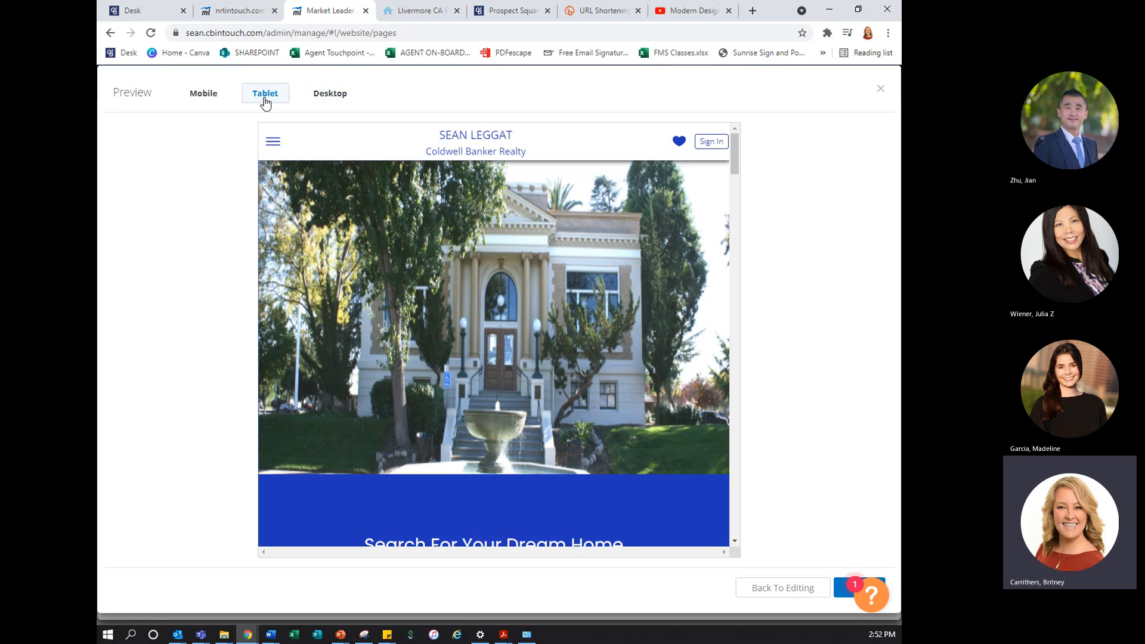
pyautogui.scroll(-10, 463, 400)
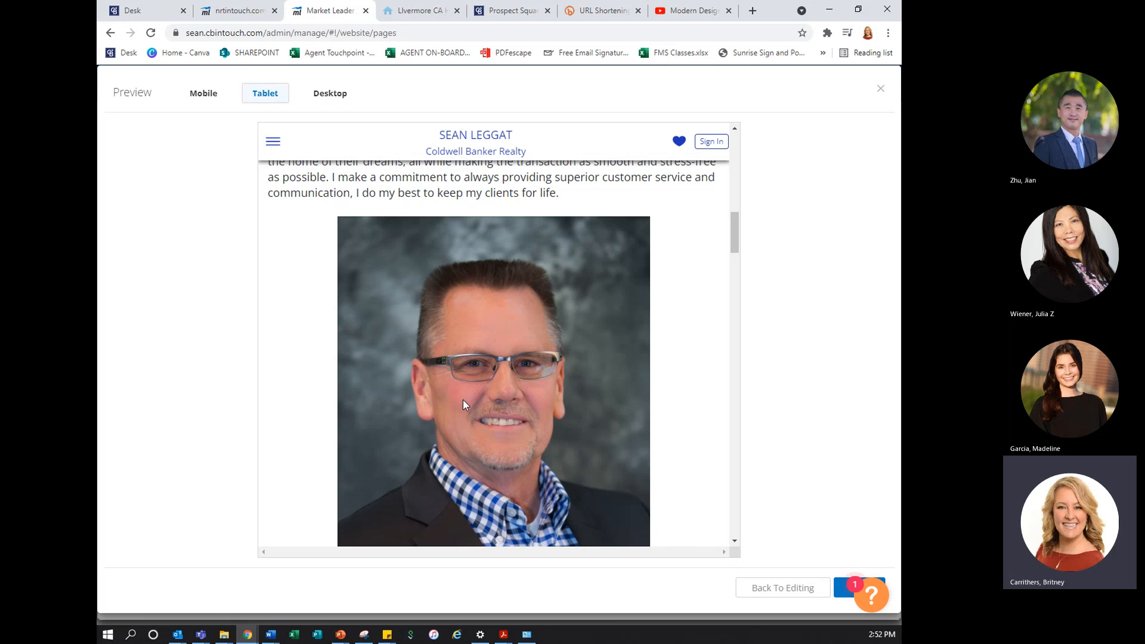
pyautogui.click(204, 96)
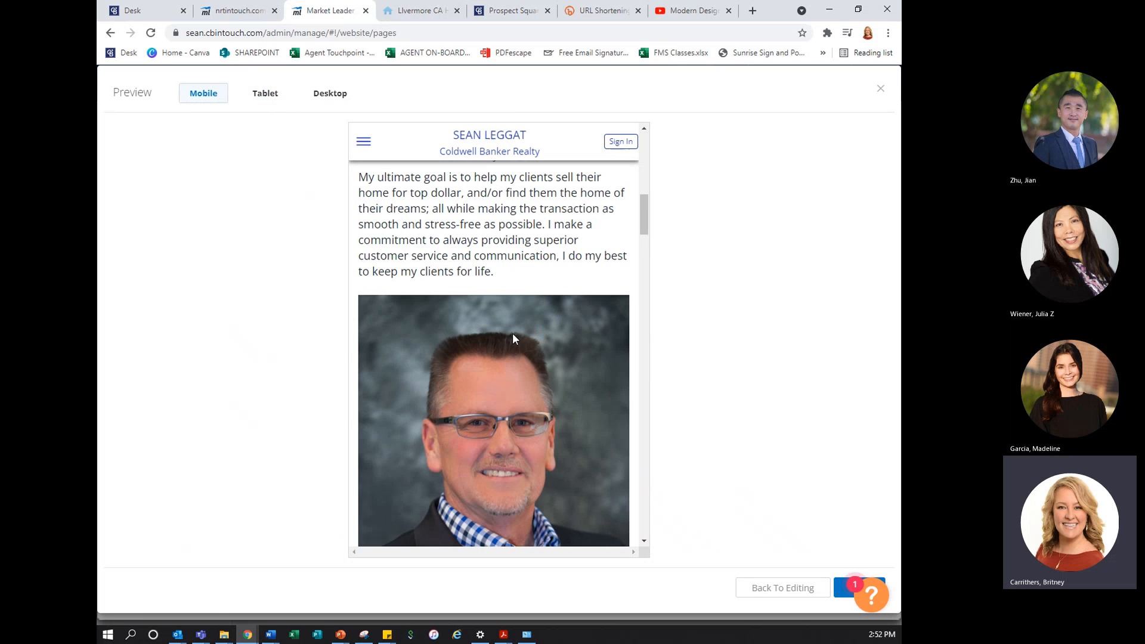
pyautogui.scroll(-10, 515, 338)
pyautogui.scroll(-15, 516, 332)
pyautogui.scroll(-2, 517, 337)
pyautogui.scroll(20, 516, 336)
pyautogui.scroll(3, 516, 331)
pyautogui.click(334, 95)
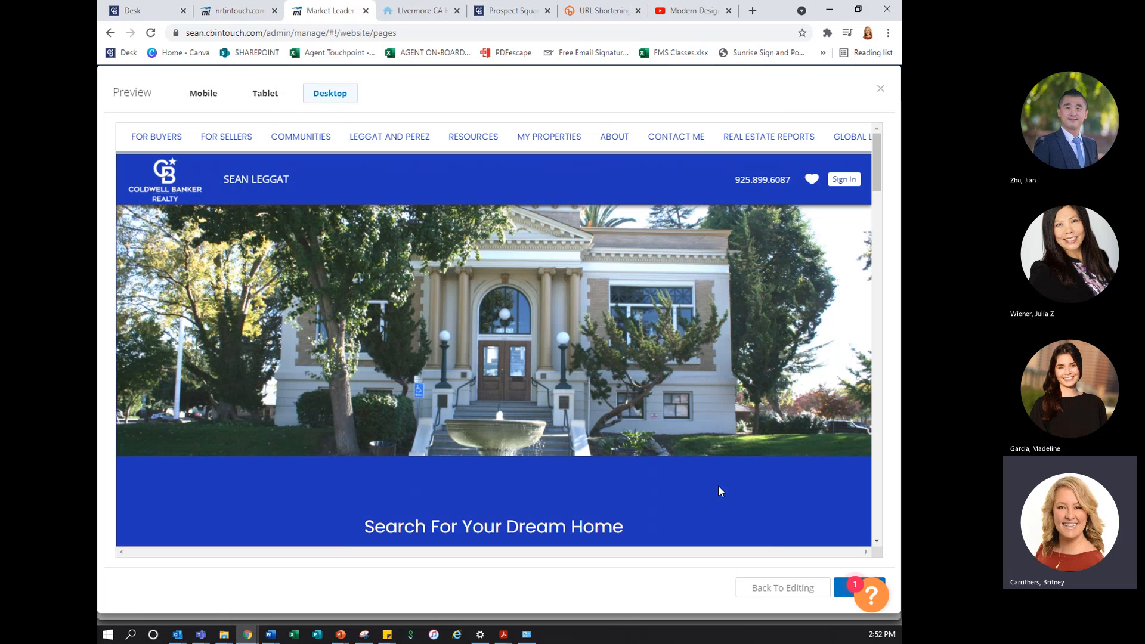
pyautogui.click(838, 590)
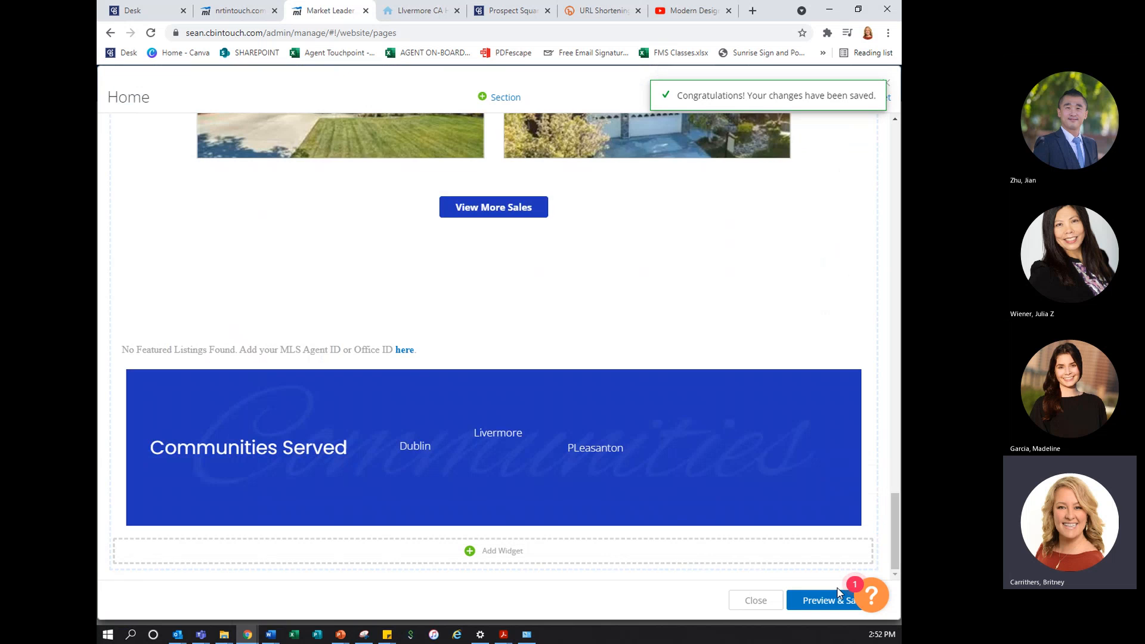
pyautogui.click(753, 602)
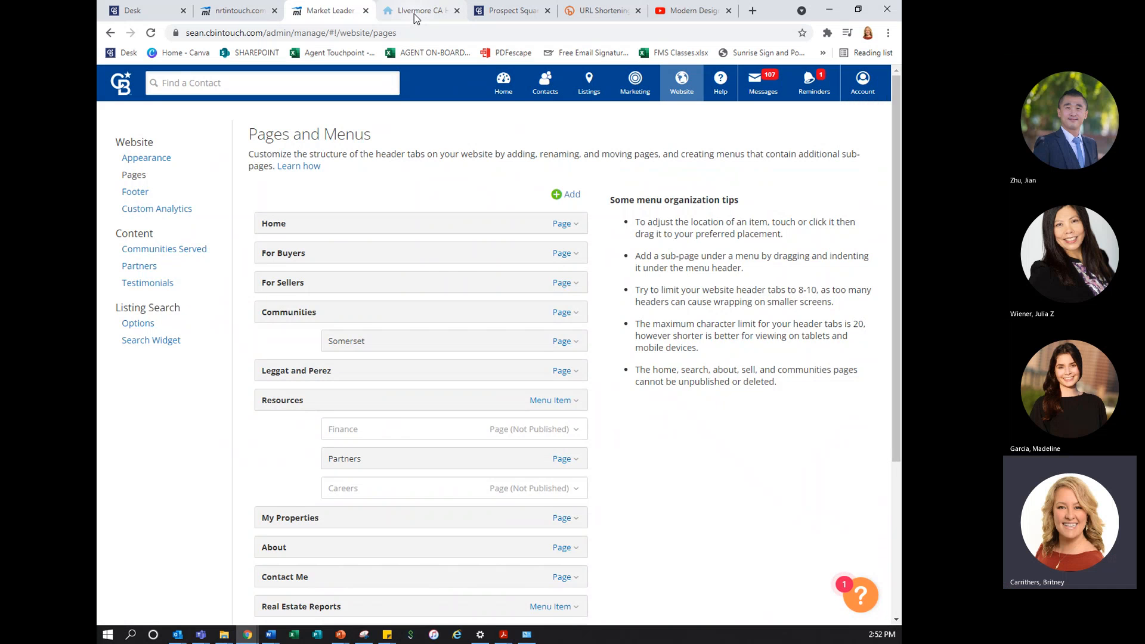
# Reload the live agent website and examine the updated Home page from the header image down to Communities Served
pyautogui.click(416, 16)
pyautogui.scroll(-3, 521, 280)
pyautogui.scroll(4, 521, 287)
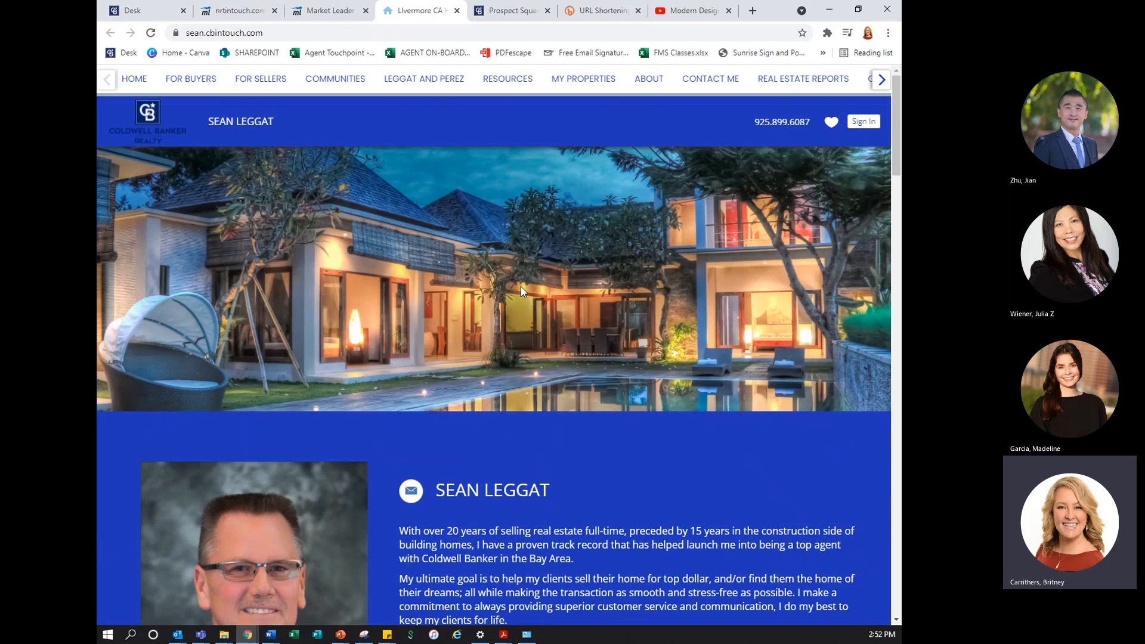
pyautogui.click(158, 35)
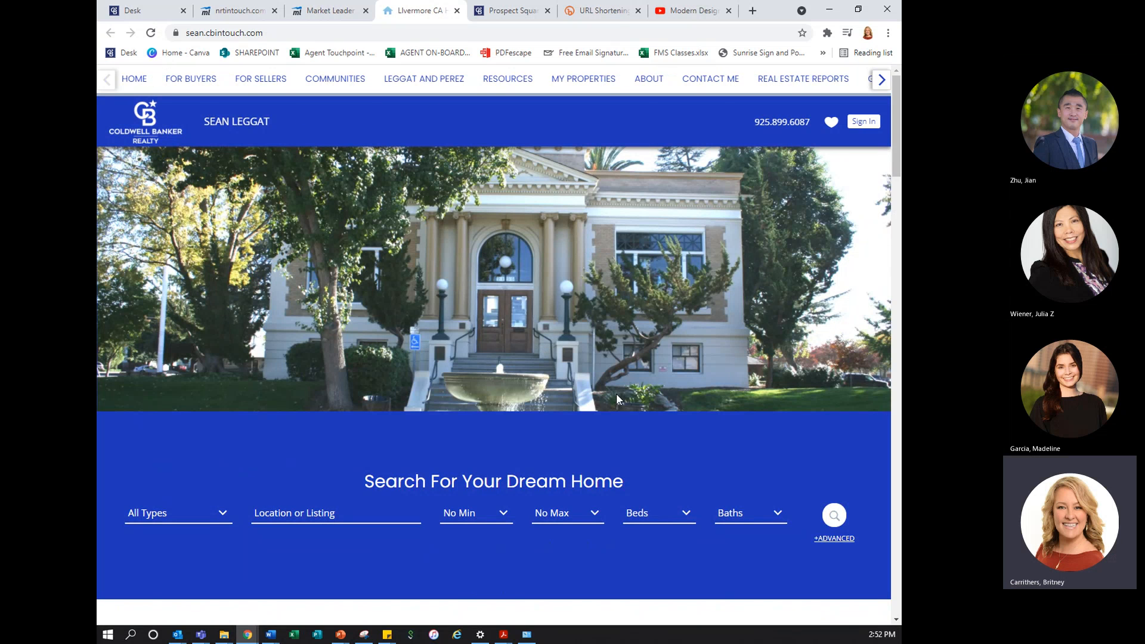
pyautogui.scroll(-2, 567, 445)
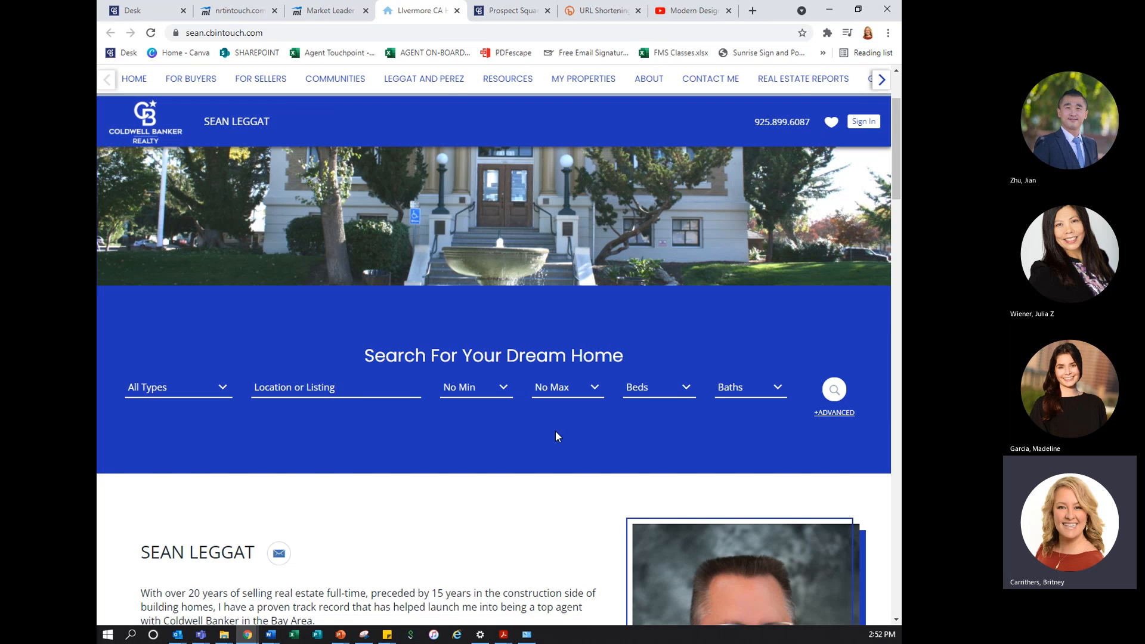
pyautogui.scroll(-6, 556, 432)
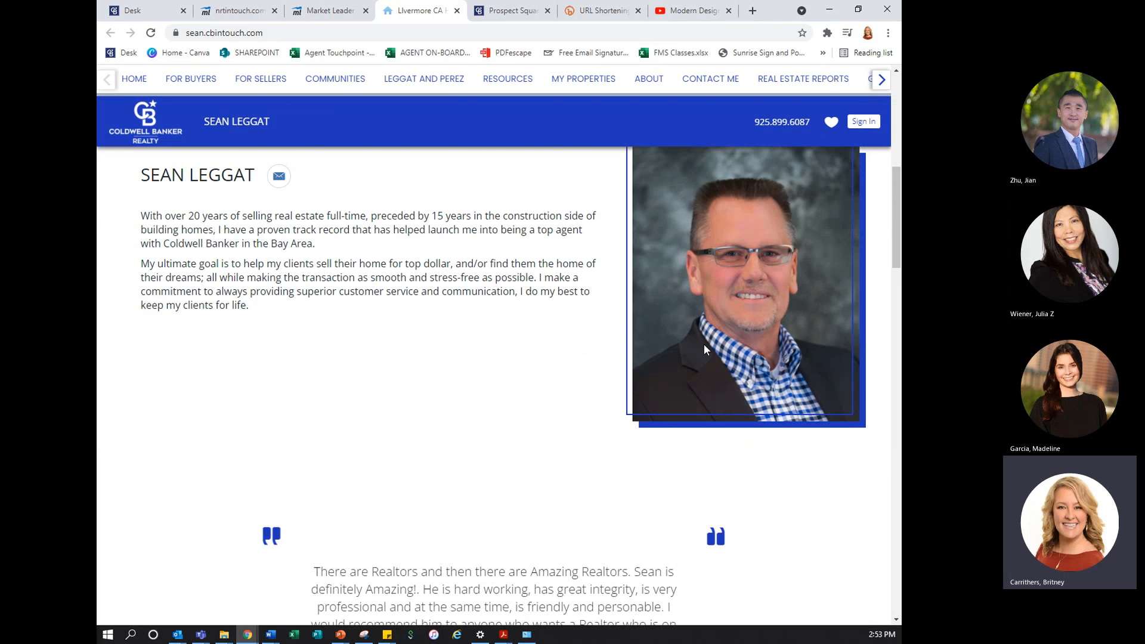
pyautogui.scroll(-5, 704, 350)
pyautogui.scroll(-14, 575, 372)
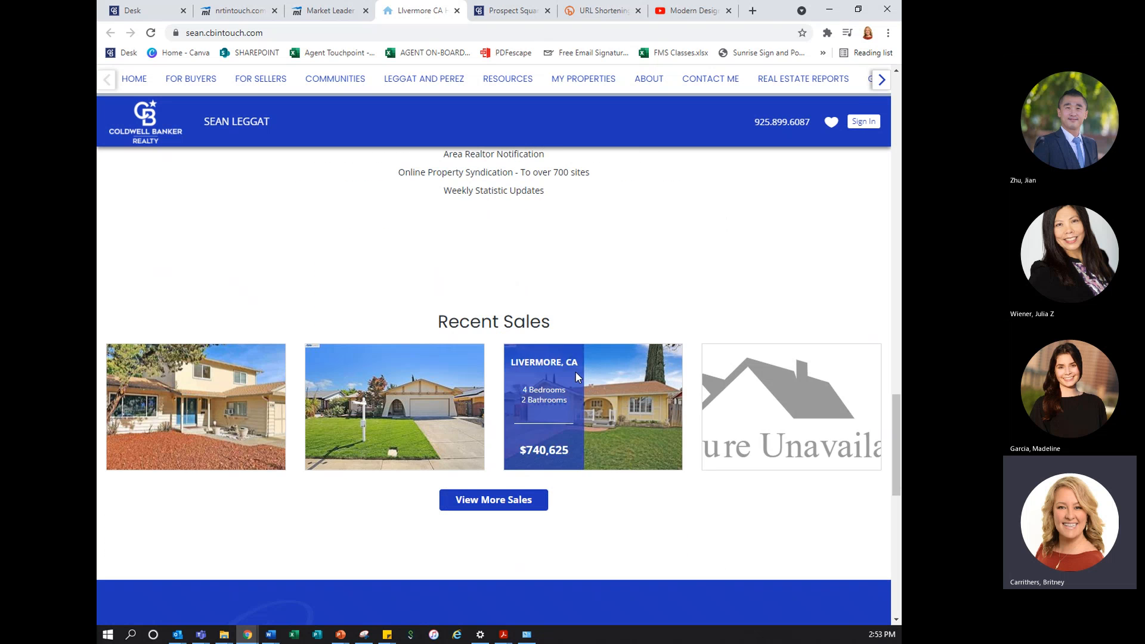
pyautogui.scroll(-4, 764, 410)
pyautogui.scroll(8, 760, 406)
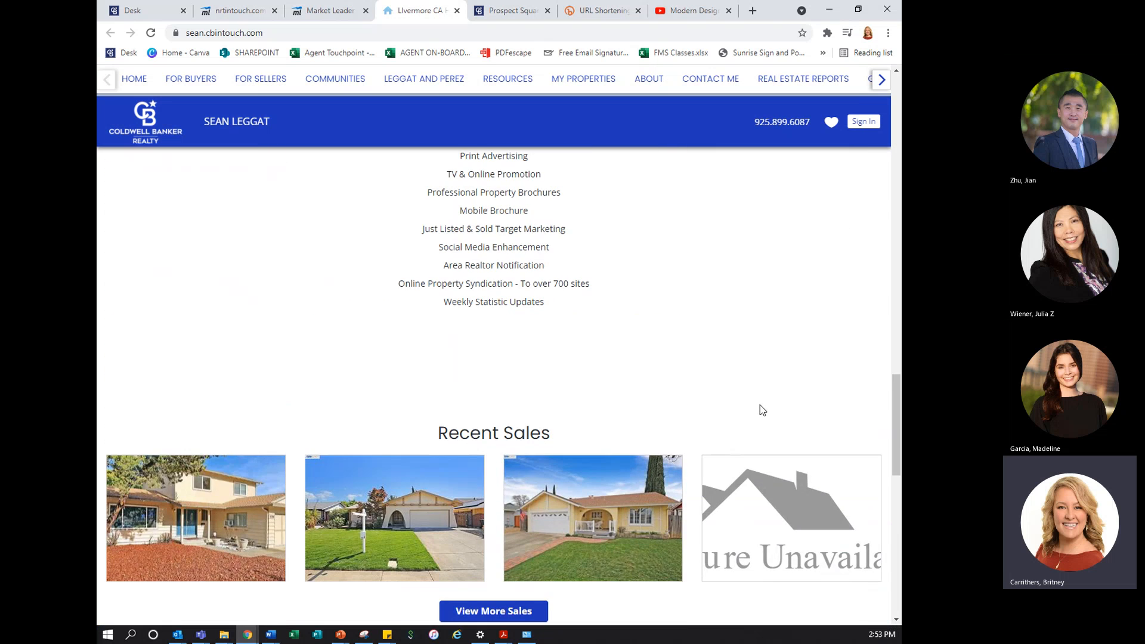
pyautogui.scroll(-7, 760, 406)
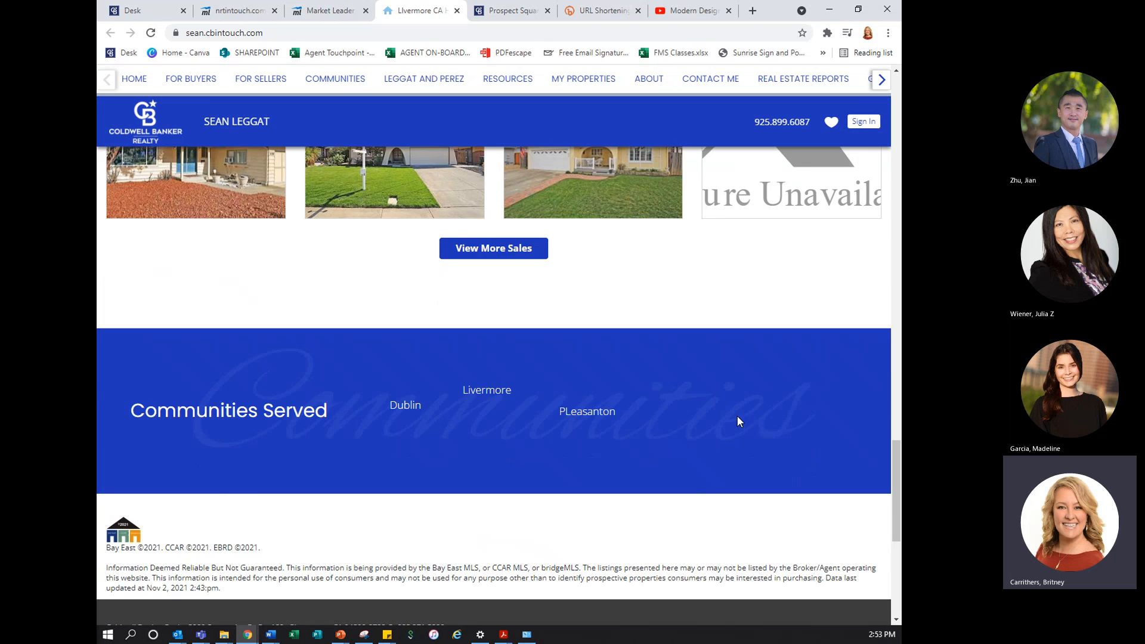
# Return to the site admin, open Market My Listings and show My Office's Listings
pyautogui.scroll(16, 737, 418)
pyautogui.click(335, 15)
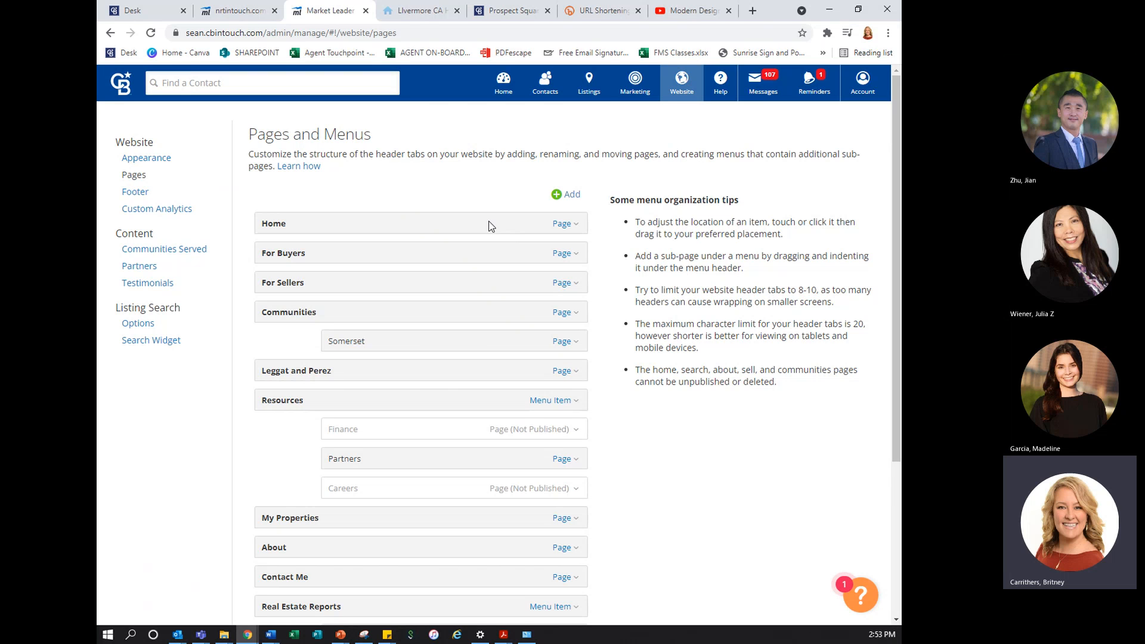
pyautogui.moveTo(582, 101)
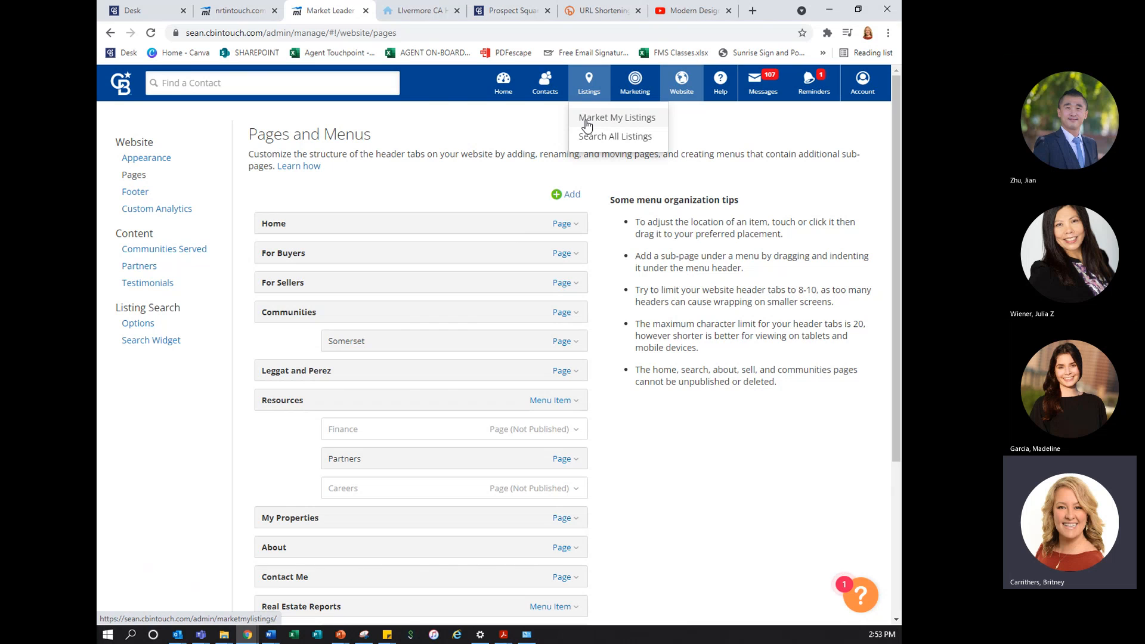
pyautogui.click(587, 122)
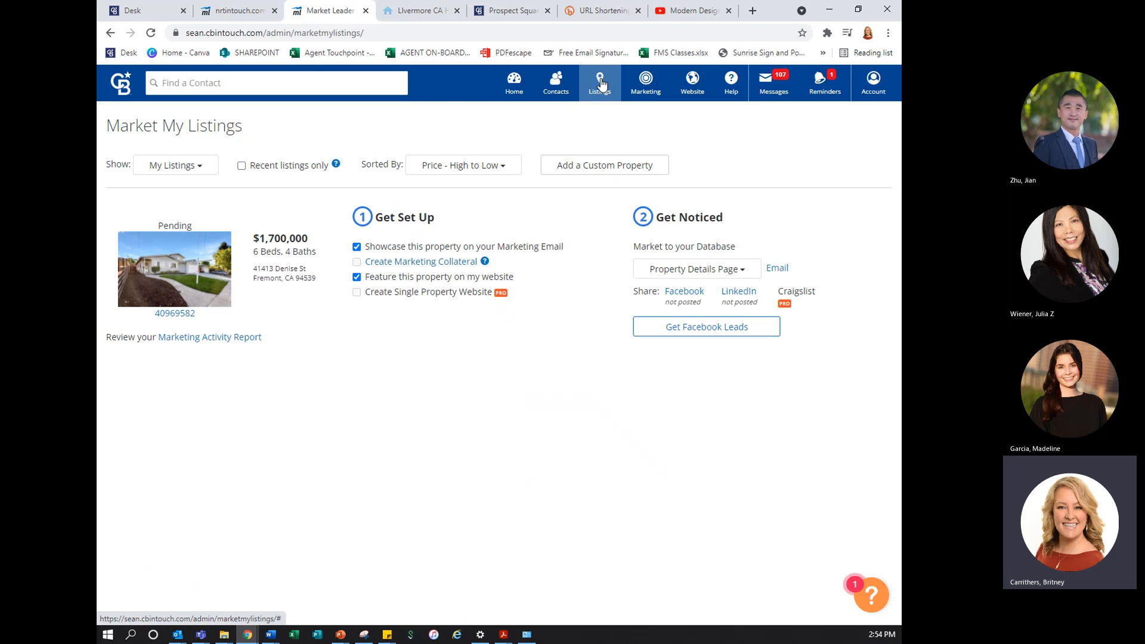
pyautogui.moveTo(601, 84)
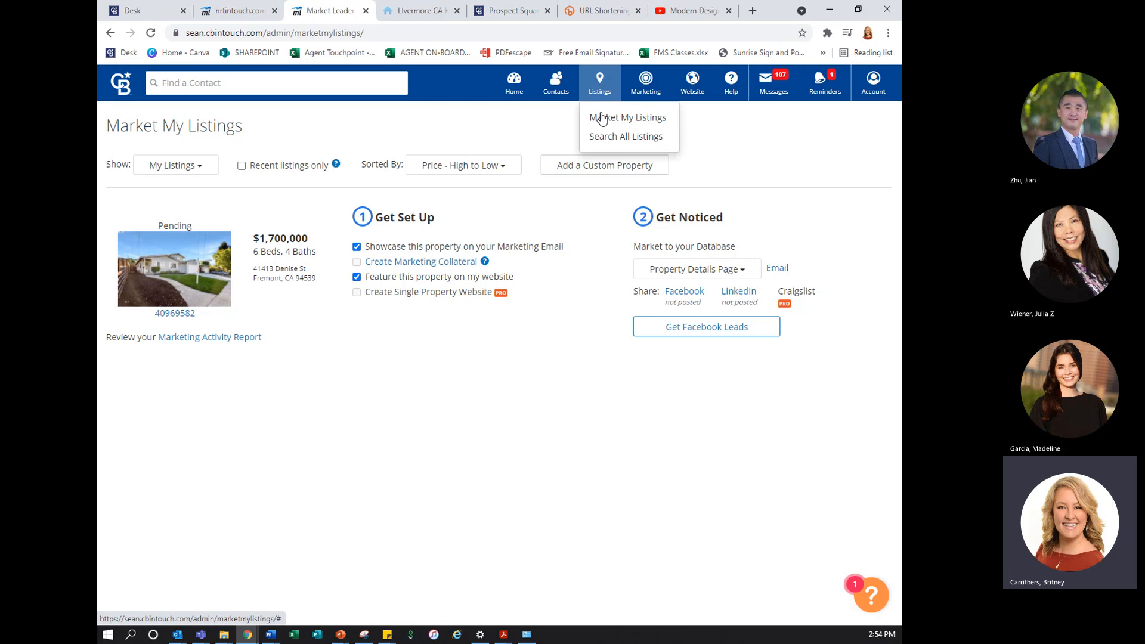
pyautogui.click(603, 117)
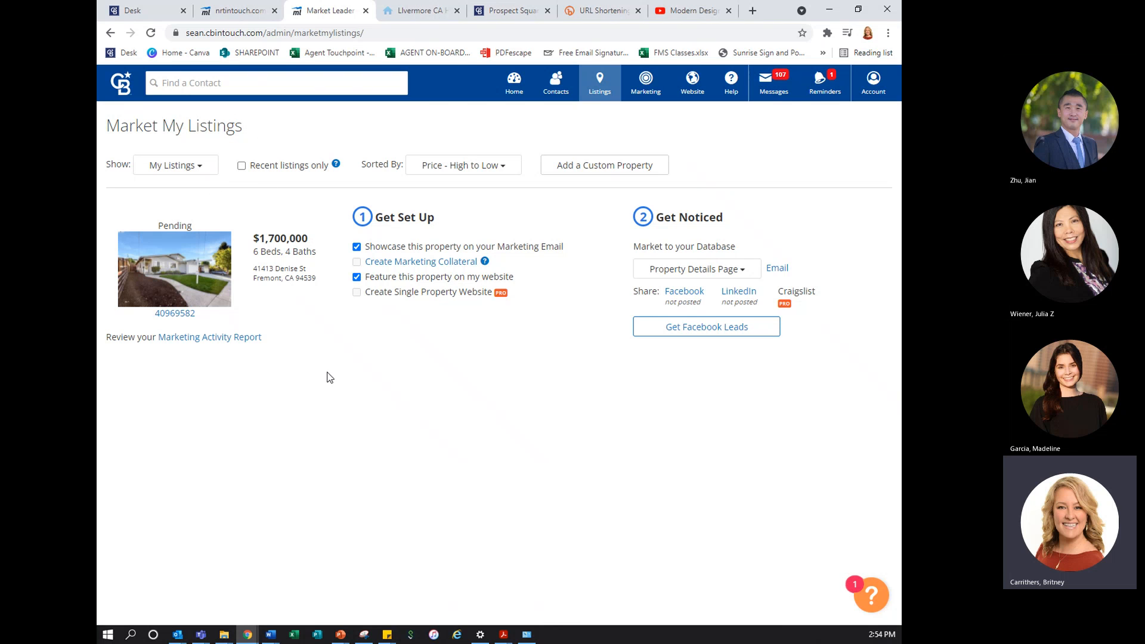
pyautogui.click(198, 166)
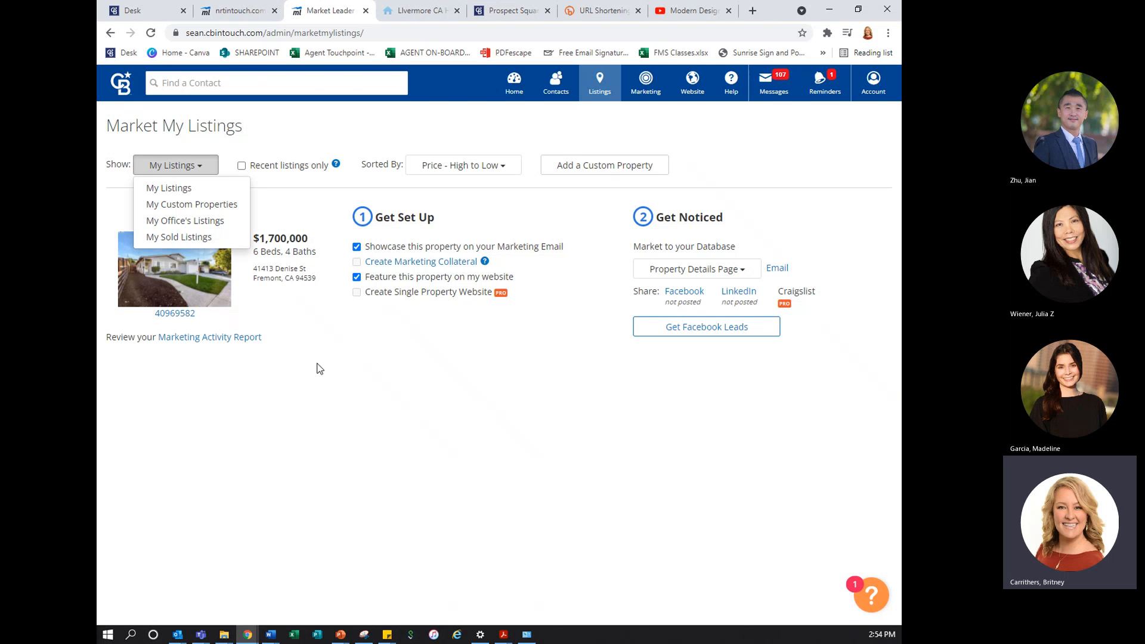
pyautogui.click(194, 227)
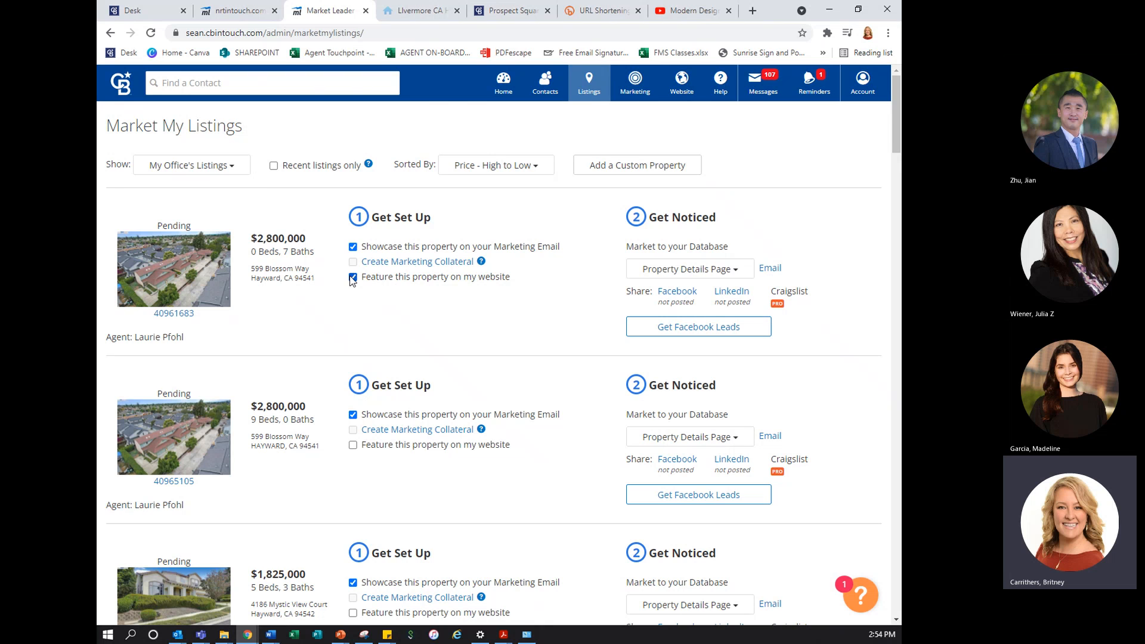
# Feature the $1,825,000, $1,698,000, $1,650,000 and $1,180,000 office listings on the website
pyautogui.scroll(-4, 355, 316)
pyautogui.click(352, 362)
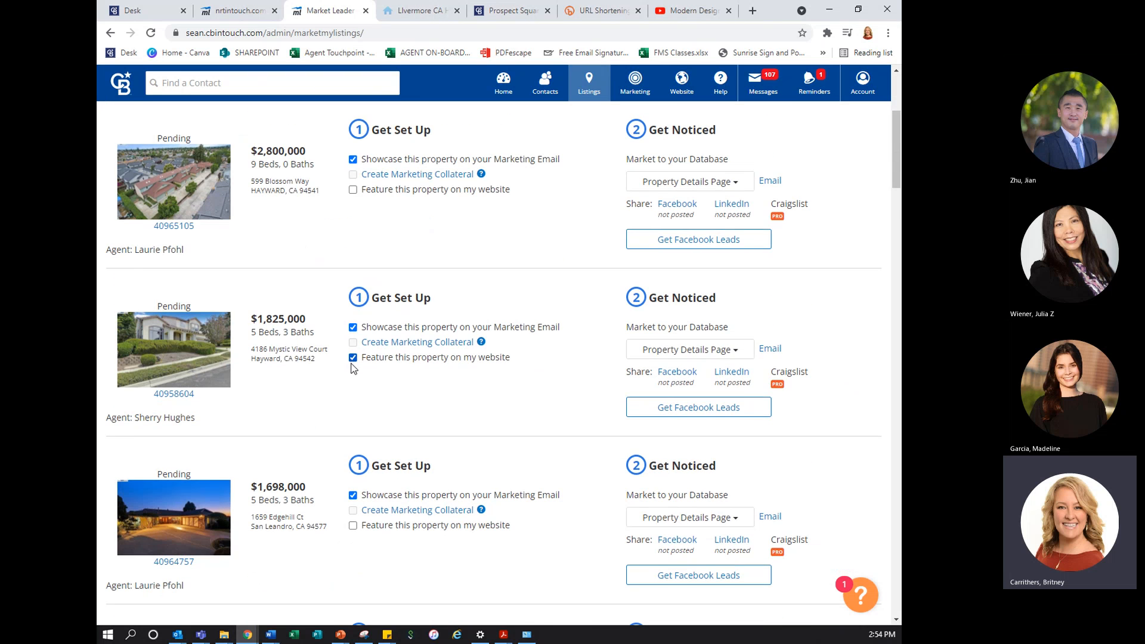
pyautogui.scroll(-3, 352, 358)
pyautogui.click(353, 341)
pyautogui.scroll(-3, 353, 334)
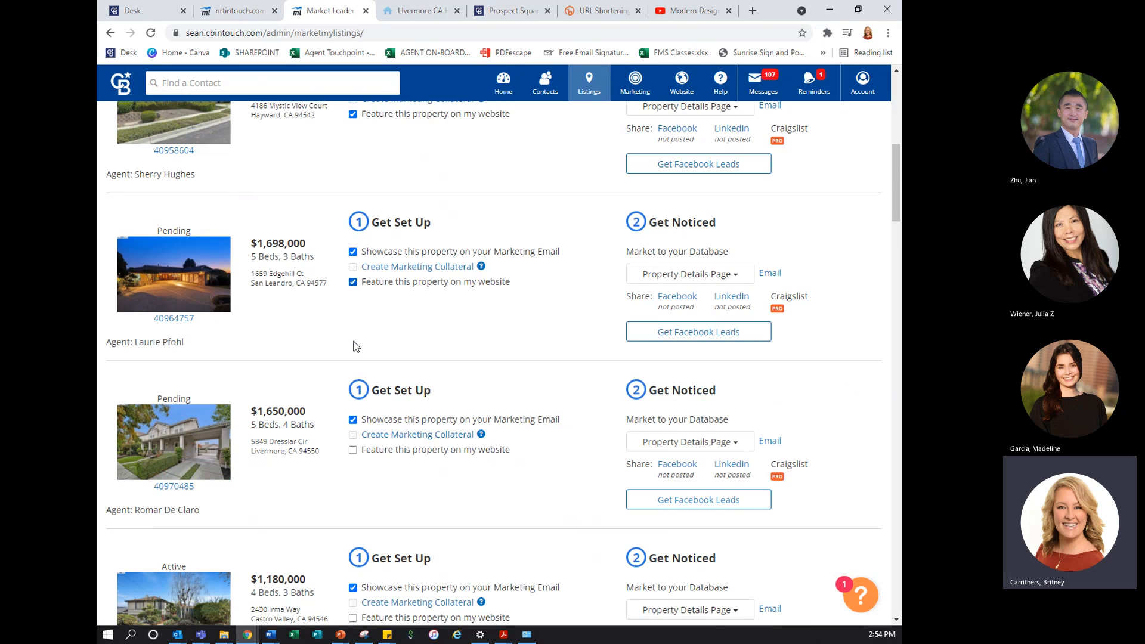
pyautogui.click(353, 320)
pyautogui.scroll(-2, 354, 325)
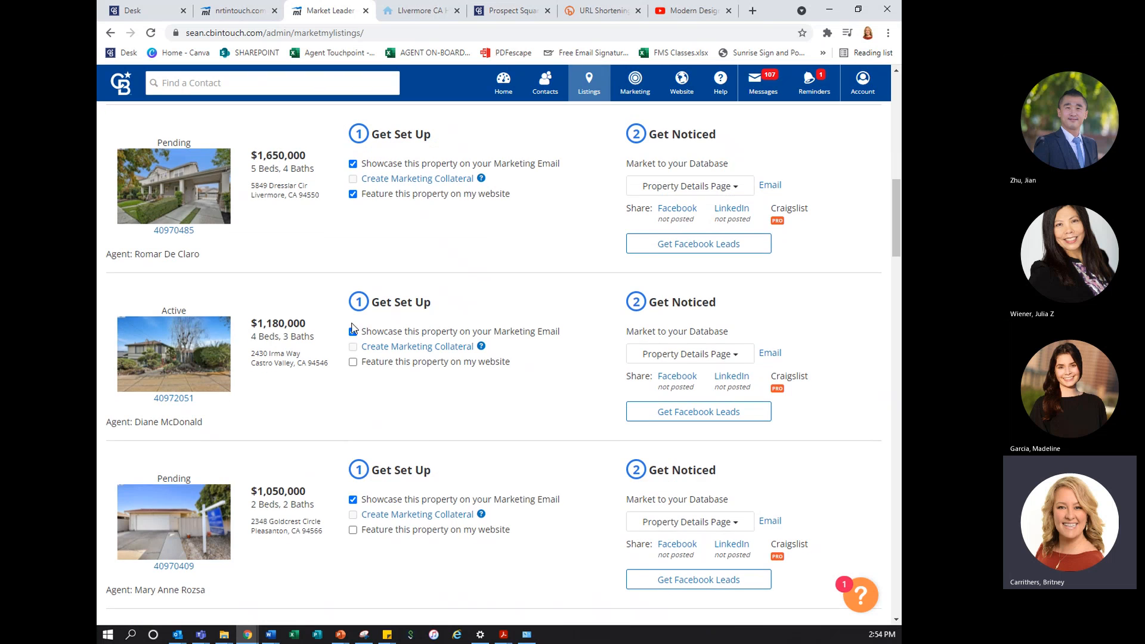
pyautogui.click(354, 362)
# Feature the $1,050,000, $995,000 and $925,000 office listings on the website
pyautogui.scroll(-3, 355, 363)
pyautogui.click(353, 339)
pyautogui.scroll(-3, 355, 343)
pyautogui.click(353, 321)
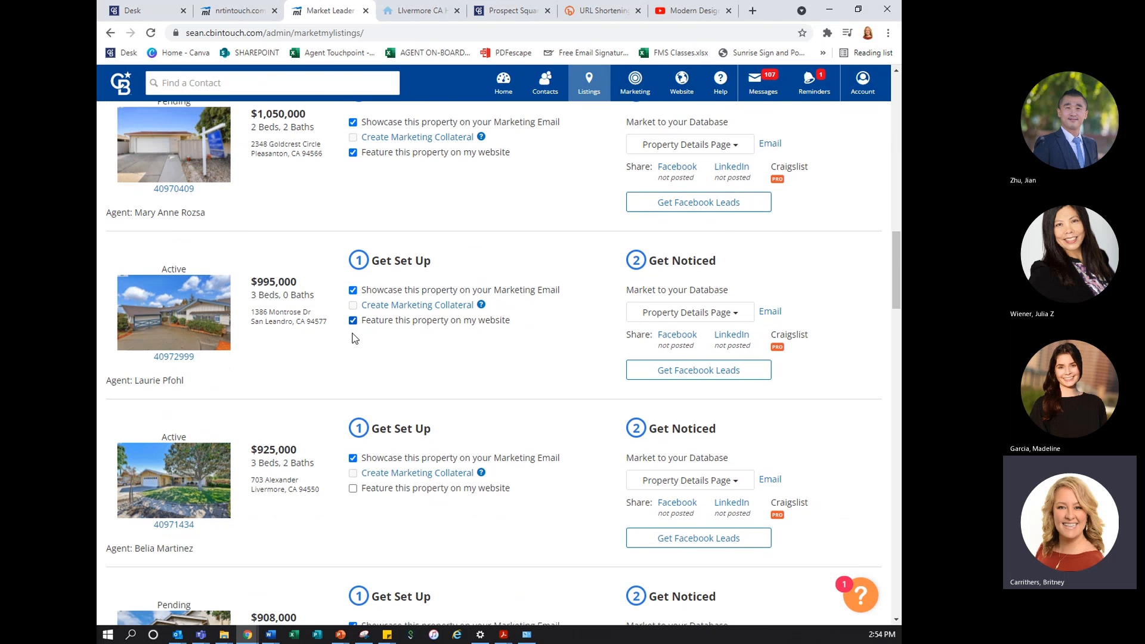
pyautogui.scroll(-3, 356, 337)
pyautogui.click(353, 300)
# Feature the $889,500, $850,000, $769,000 and $759,900 office listings on the website
pyautogui.scroll(-3, 354, 304)
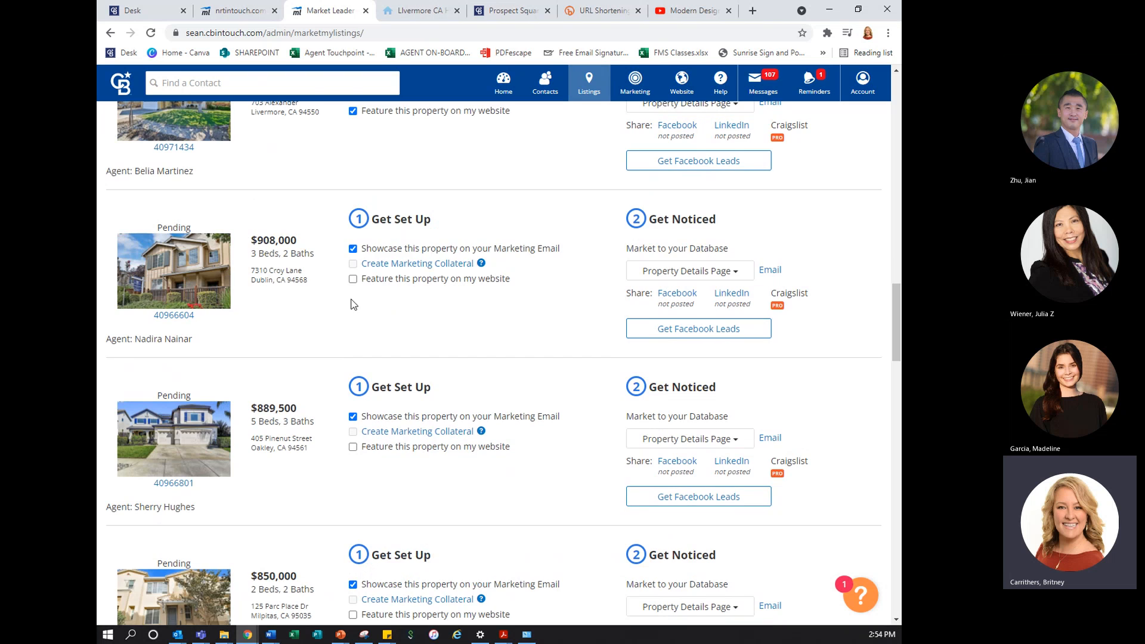
pyautogui.scroll(-4, 352, 292)
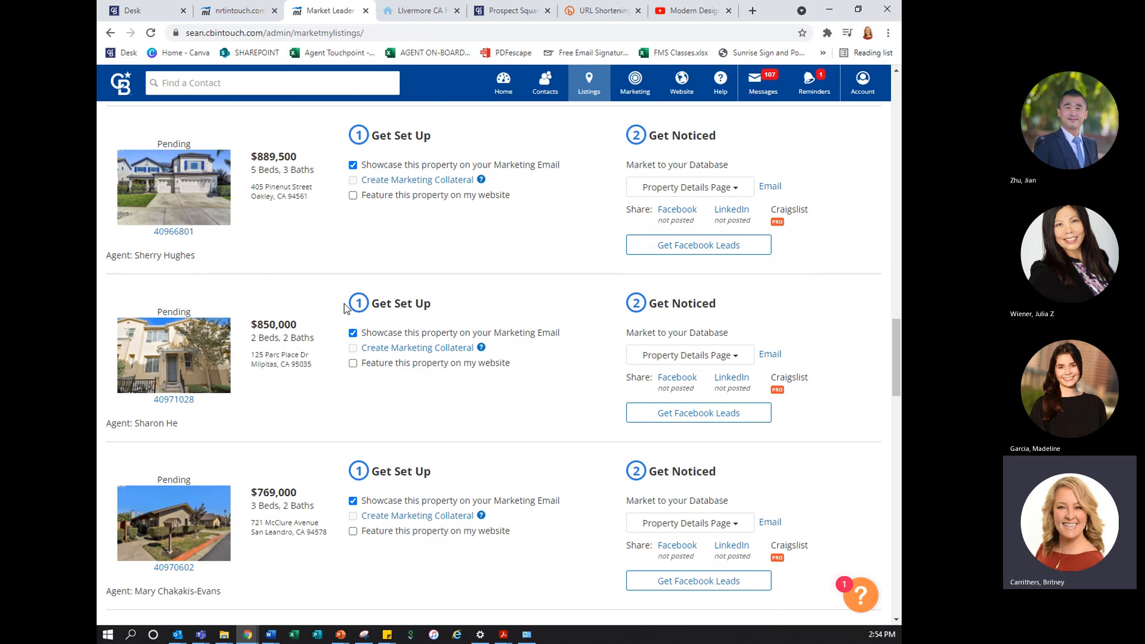
pyautogui.click(353, 195)
pyautogui.click(354, 364)
pyautogui.scroll(-3, 354, 358)
pyautogui.click(353, 342)
pyautogui.scroll(-3, 351, 346)
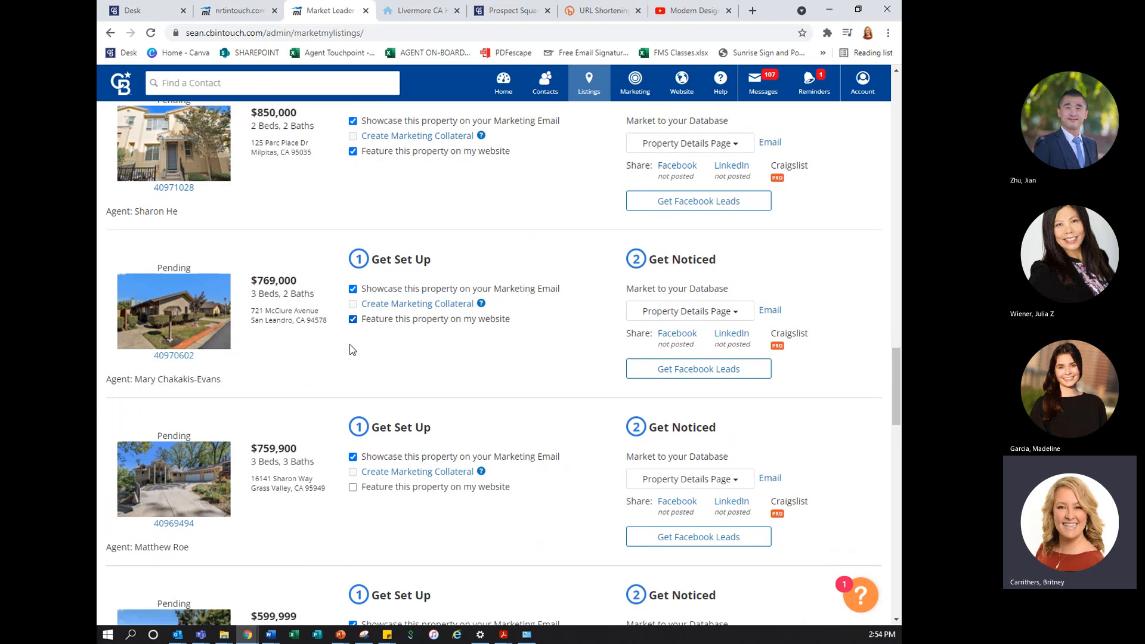
pyautogui.click(354, 323)
# Feature the $599,999, $599,000, $499,900 and $495,000 office listings on the website
pyautogui.scroll(-2, 353, 334)
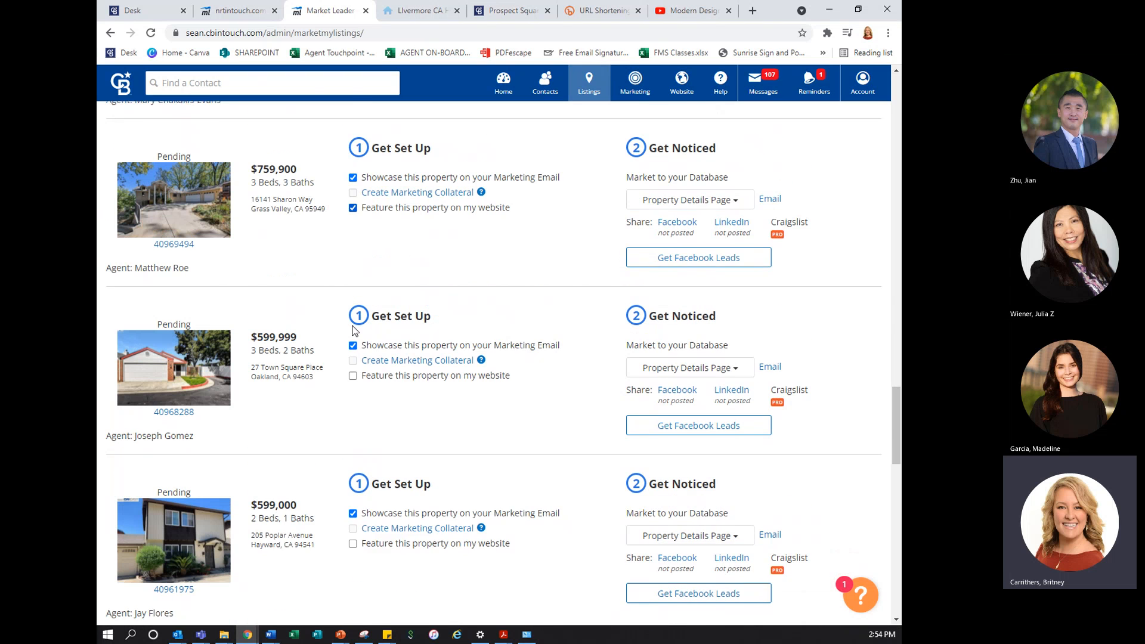
pyautogui.click(353, 365)
pyautogui.scroll(-4, 353, 358)
pyautogui.click(353, 279)
pyautogui.scroll(-3, 342, 316)
pyautogui.click(353, 269)
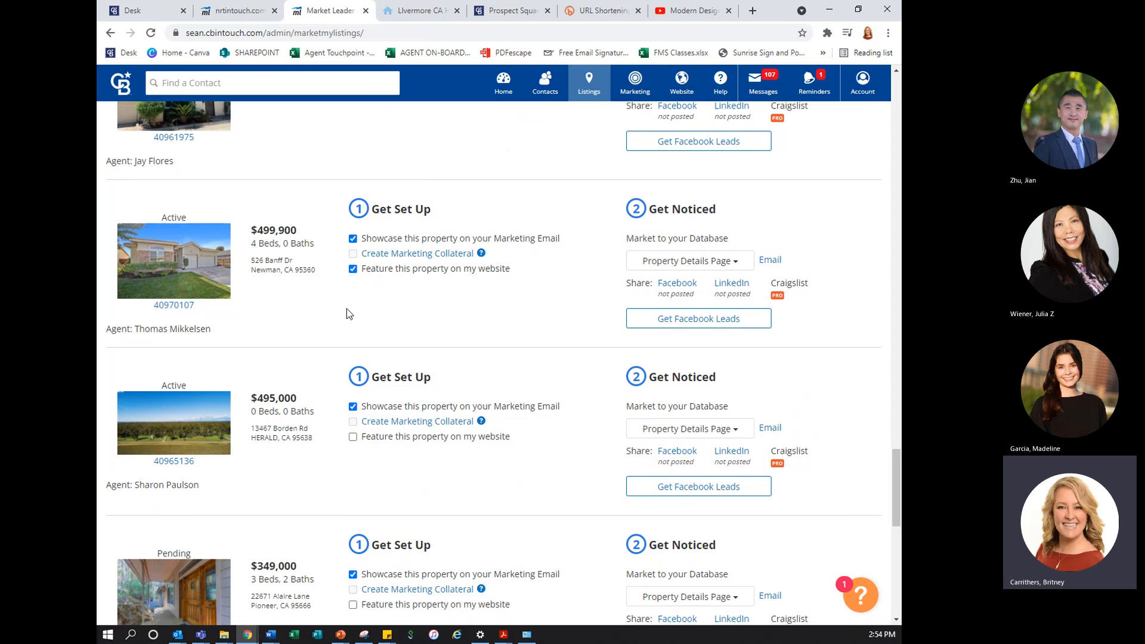
pyautogui.scroll(-2, 346, 309)
pyautogui.click(353, 309)
# Feature the $349,000, $220,000 and $32,000 office listings on the website, skipping the $225,000 San Ramon lot
pyautogui.scroll(-1, 357, 358)
pyautogui.scroll(-3, 359, 358)
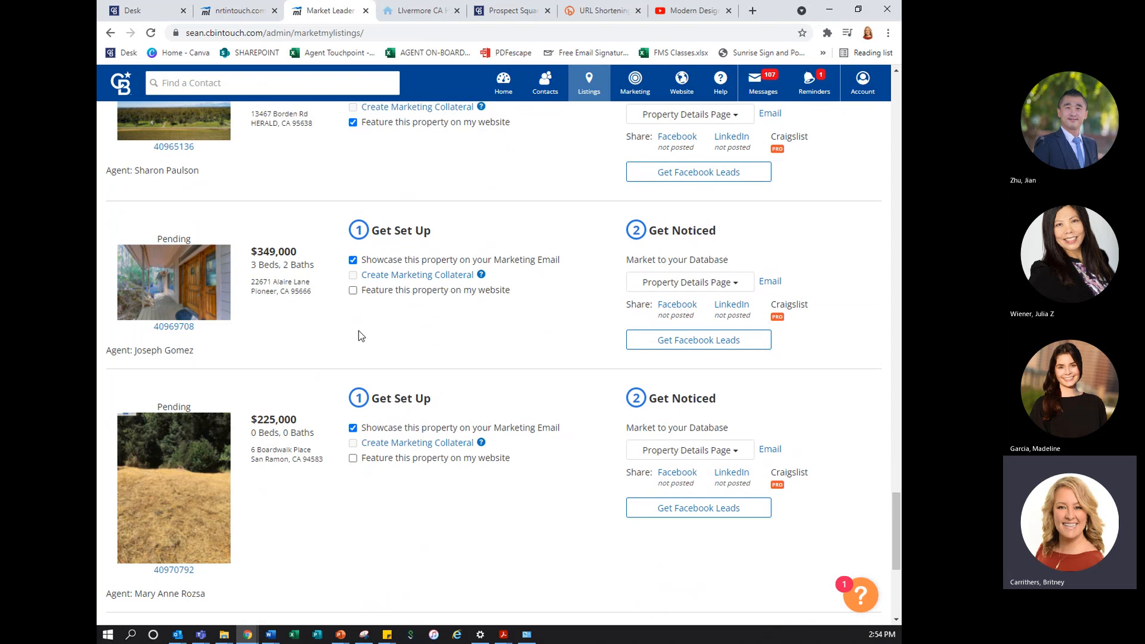
pyautogui.click(353, 291)
pyautogui.scroll(-4, 394, 397)
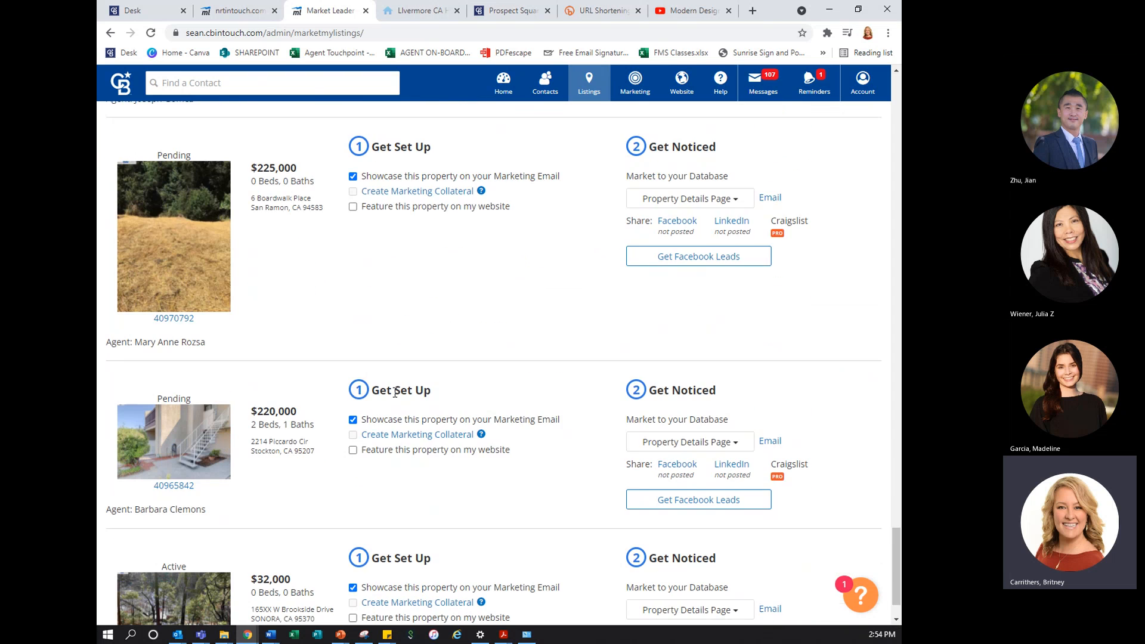
pyautogui.scroll(-1, 385, 418)
pyautogui.click(353, 387)
pyautogui.click(354, 557)
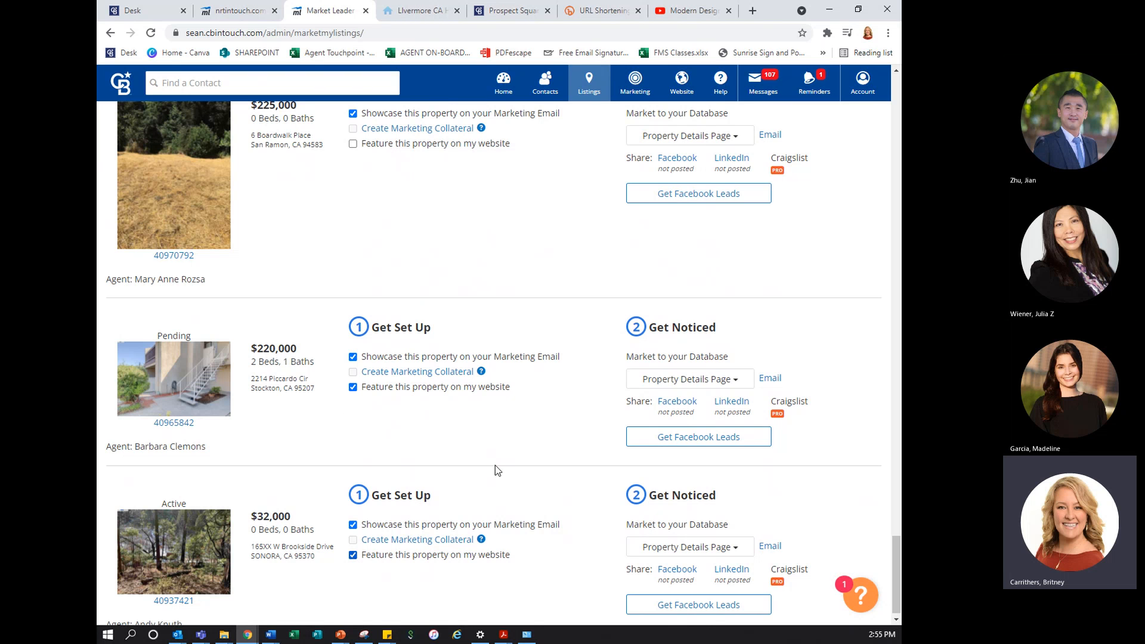
# Reload the live agent website and examine the Featured Properties section of the Home page
pyautogui.scroll(15, 502, 460)
pyautogui.scroll(3, 513, 448)
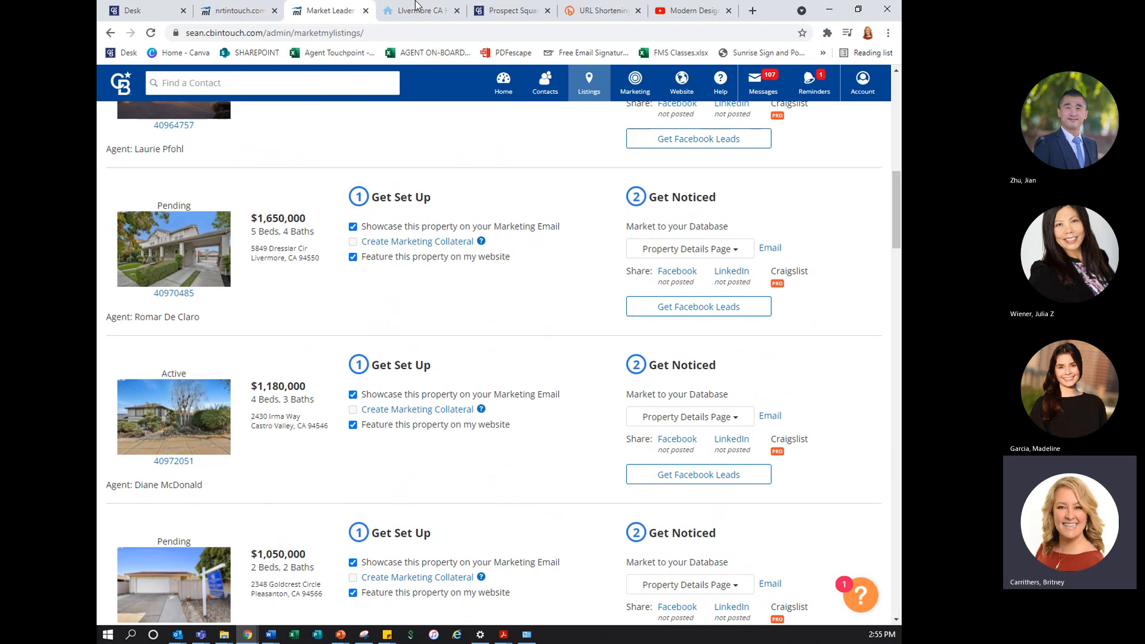
pyautogui.click(406, 12)
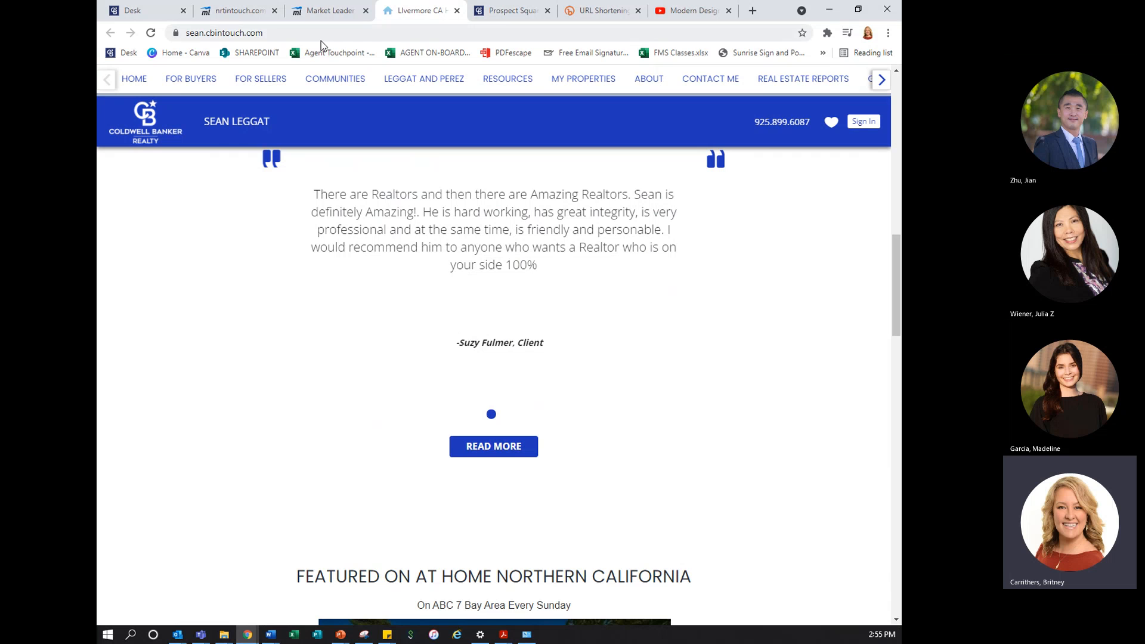
pyautogui.click(151, 33)
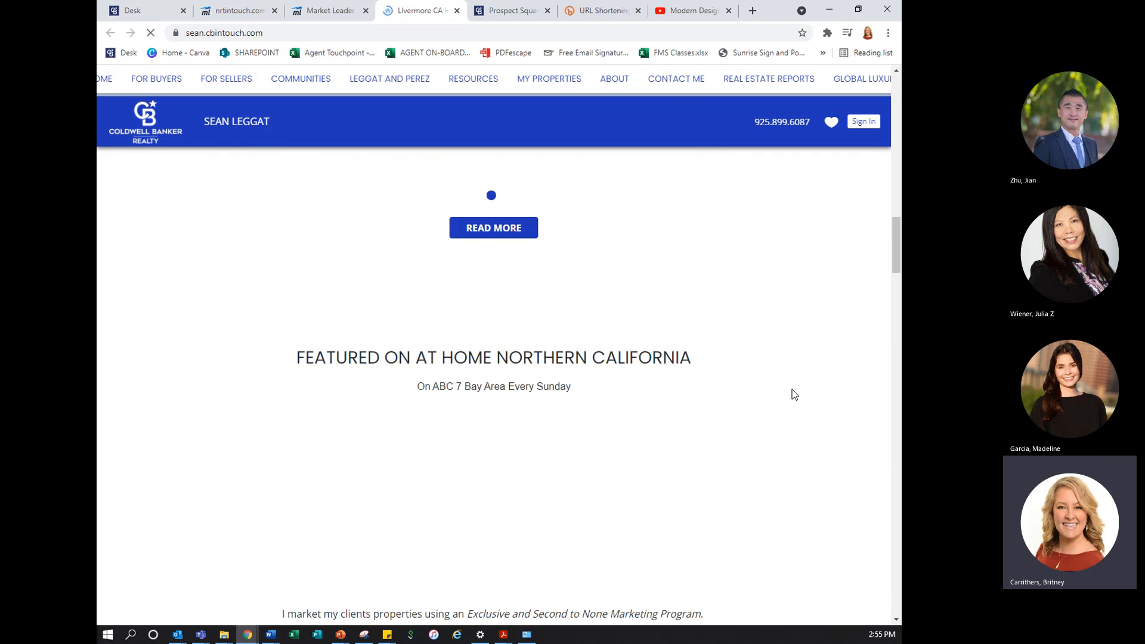
pyautogui.scroll(-8, 791, 393)
pyautogui.scroll(-10, 792, 393)
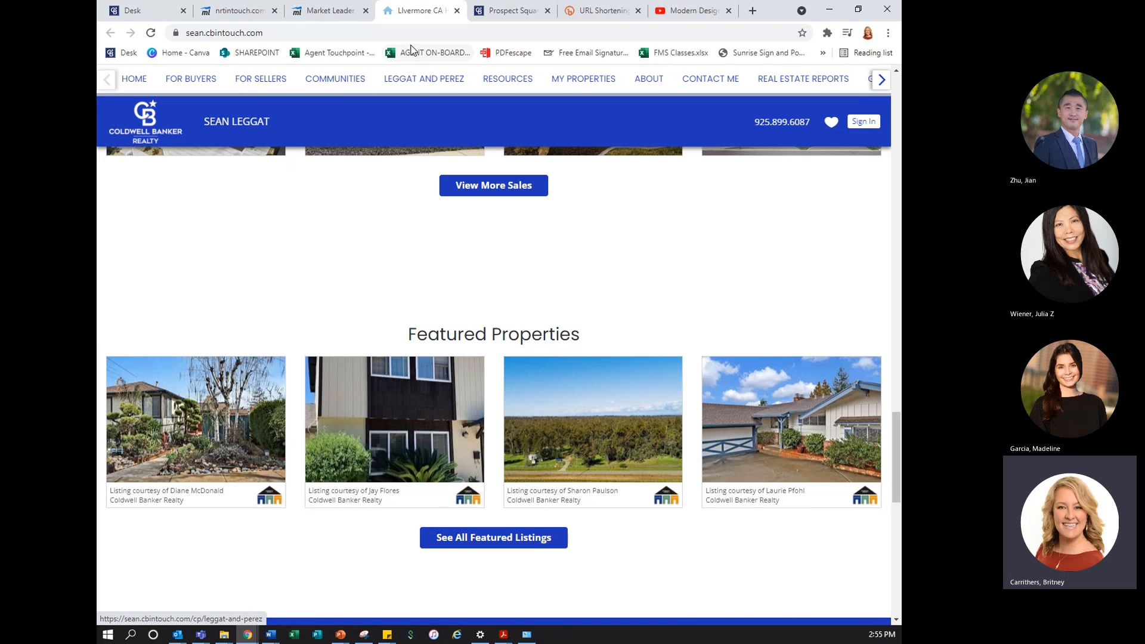
# Return to the admin site editor and open the Communities Served list
pyautogui.click(330, 10)
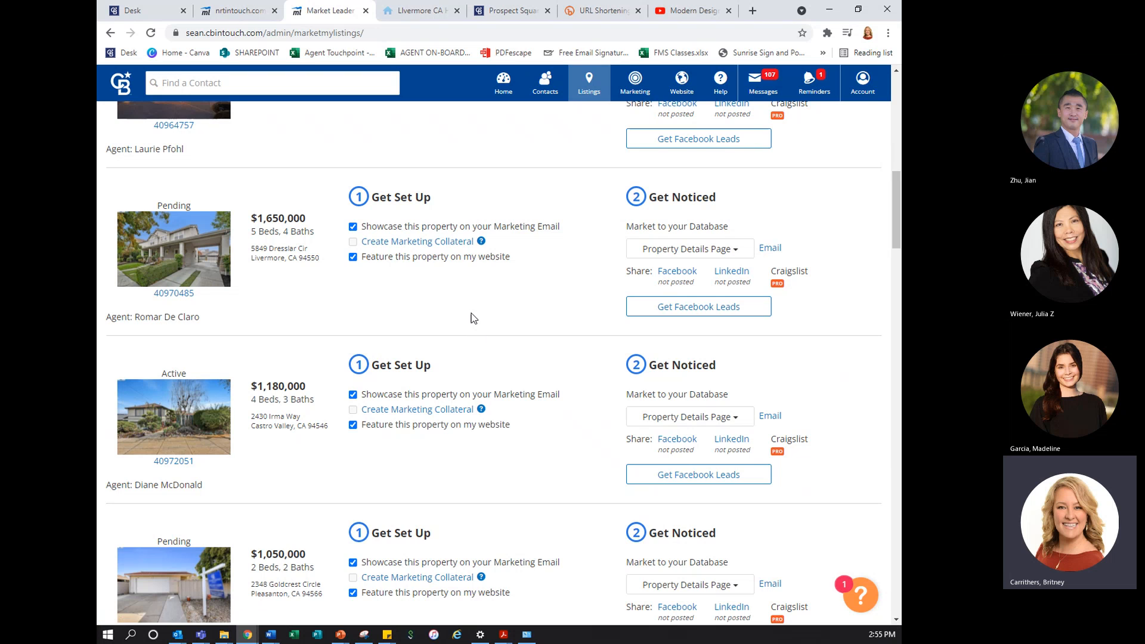
pyautogui.scroll(10, 482, 318)
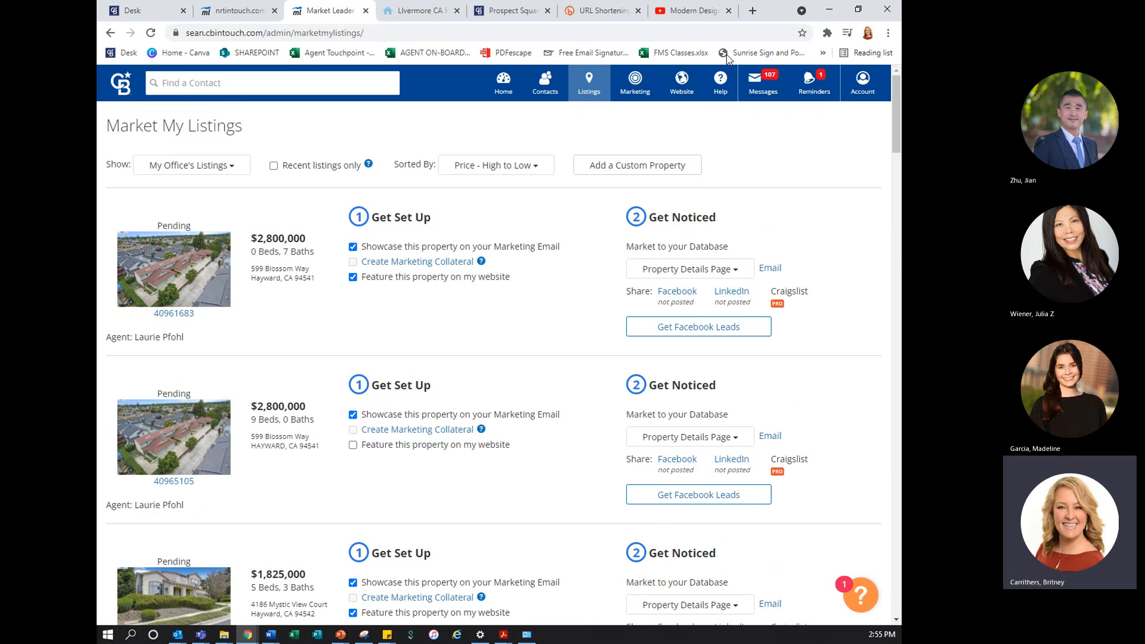
pyautogui.click(689, 91)
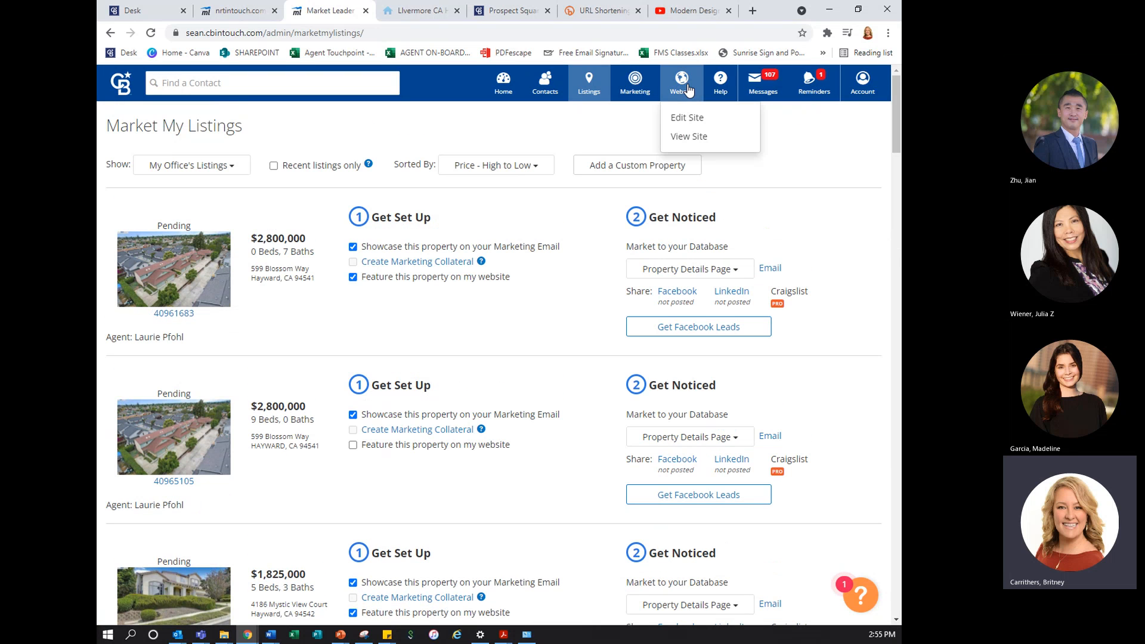
pyautogui.click(678, 122)
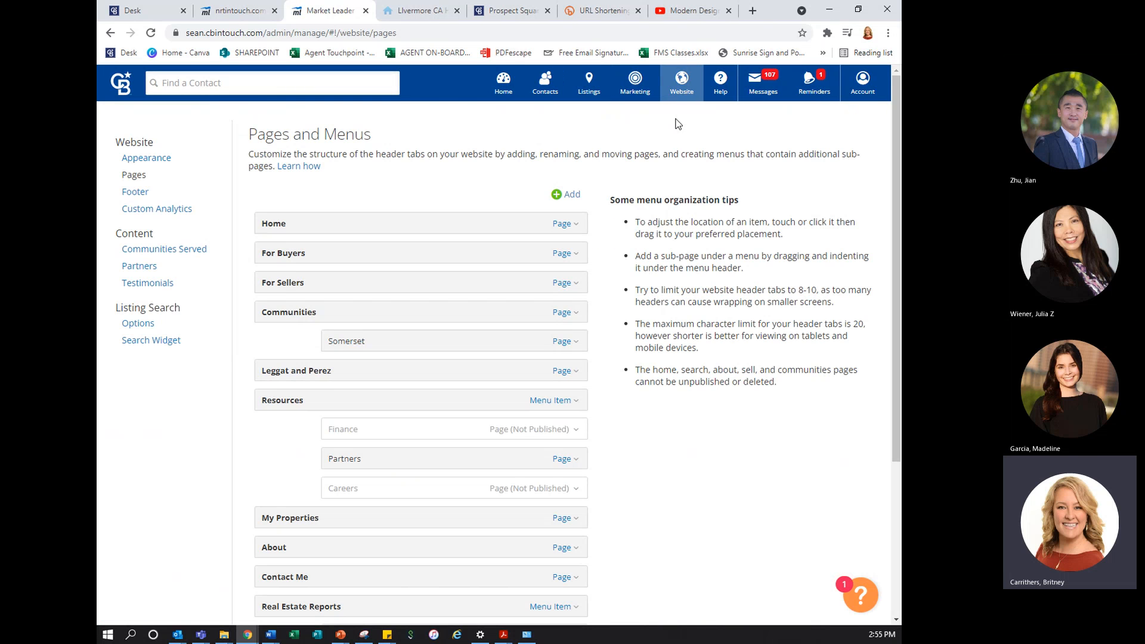
pyautogui.click(200, 257)
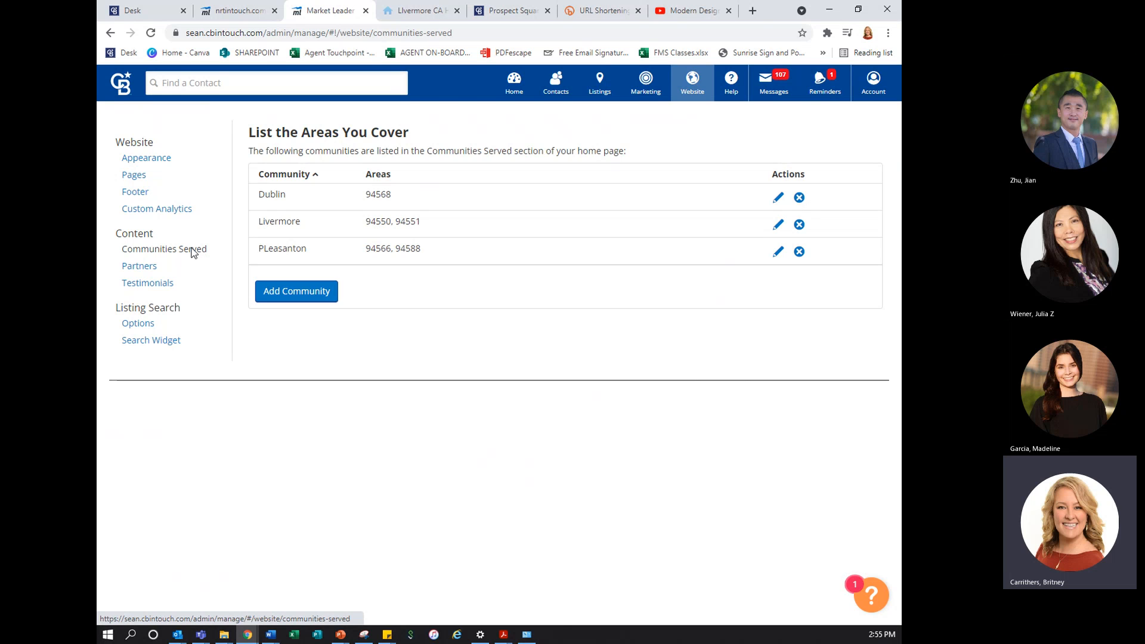
# Start a new community entry and name it SAN RAMON
pyautogui.click(300, 293)
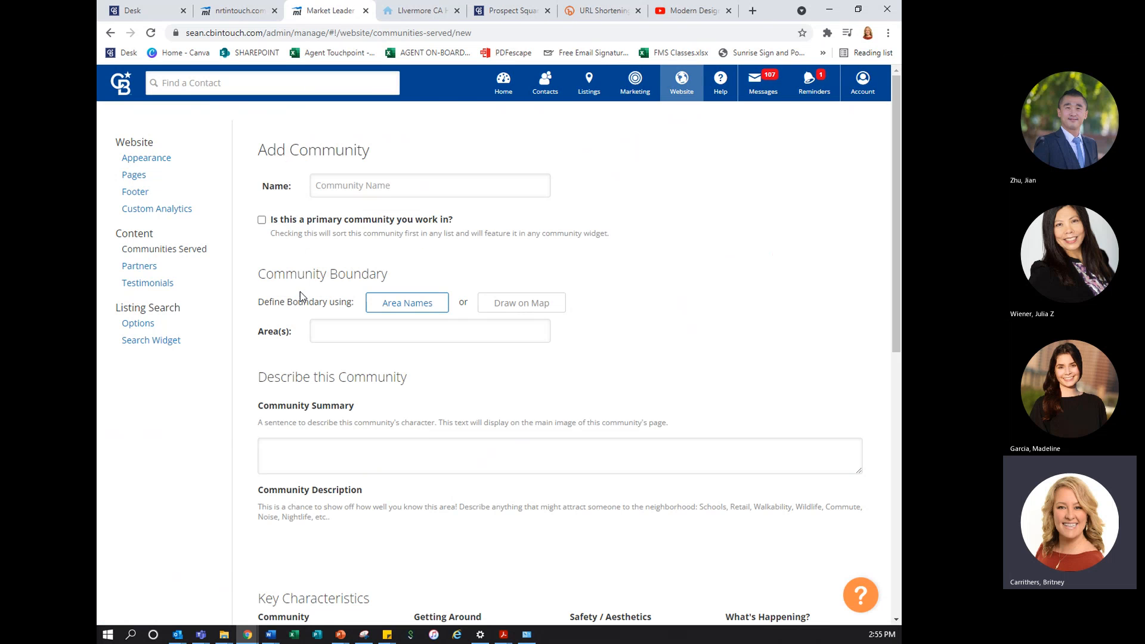
pyautogui.click(389, 188)
pyautogui.write('San')
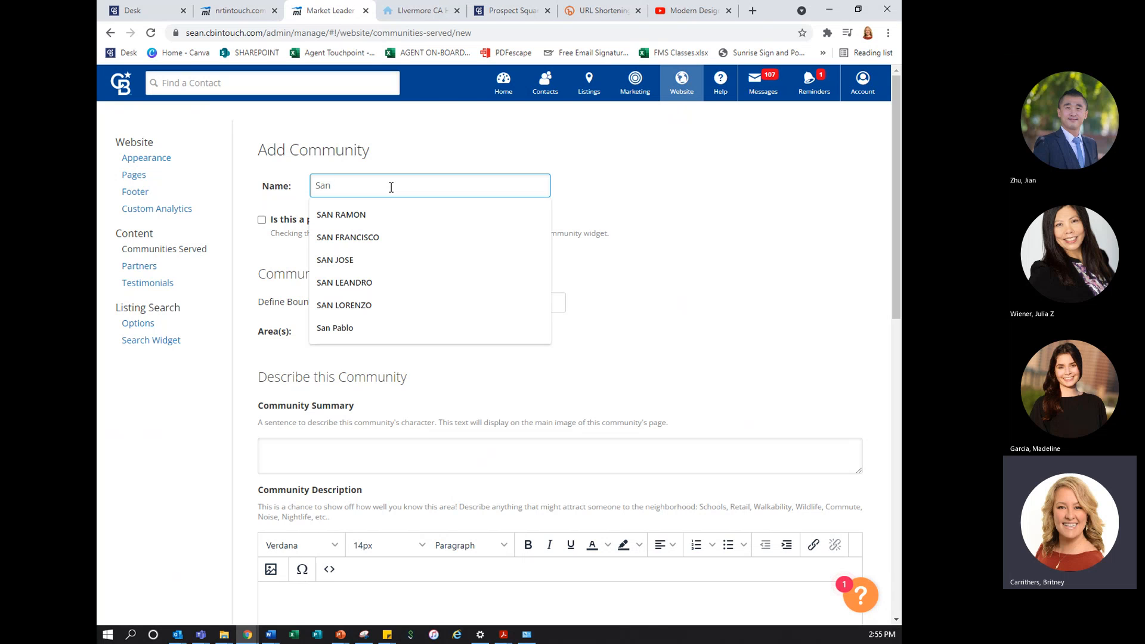
pyautogui.press('BackSpace')
pyautogui.press('BackSpace')
pyautogui.write('An')
pyautogui.click(386, 214)
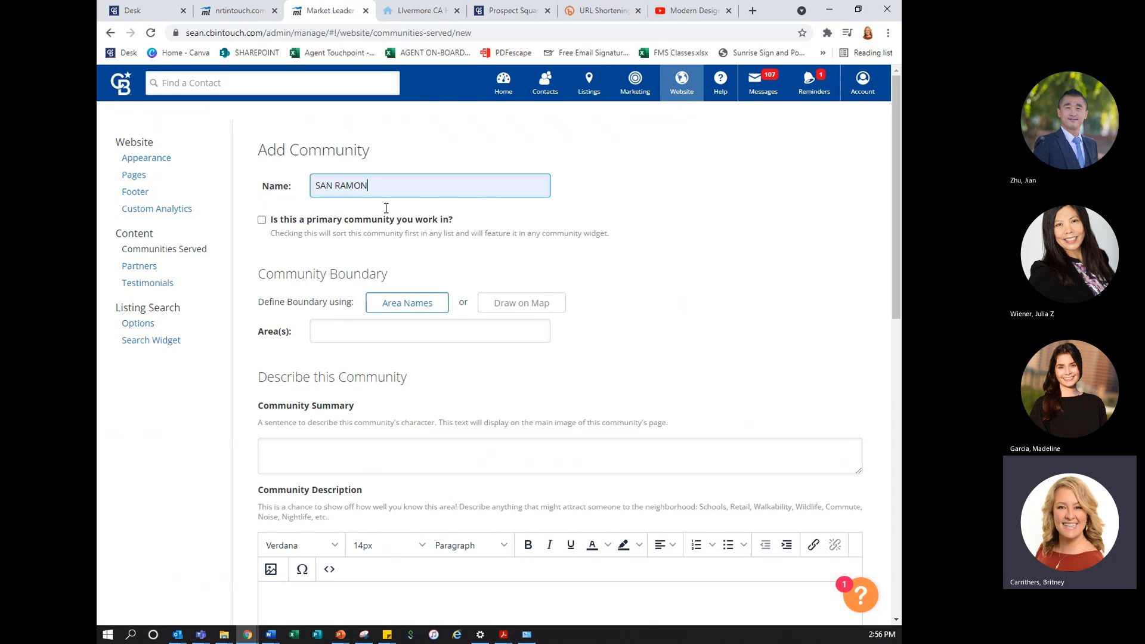
pyautogui.press('ctrl')
pyautogui.press('ctrl')
# Define the new community's boundary by area name as San Ramon, CA (Contra Costa)
pyautogui.click(359, 328)
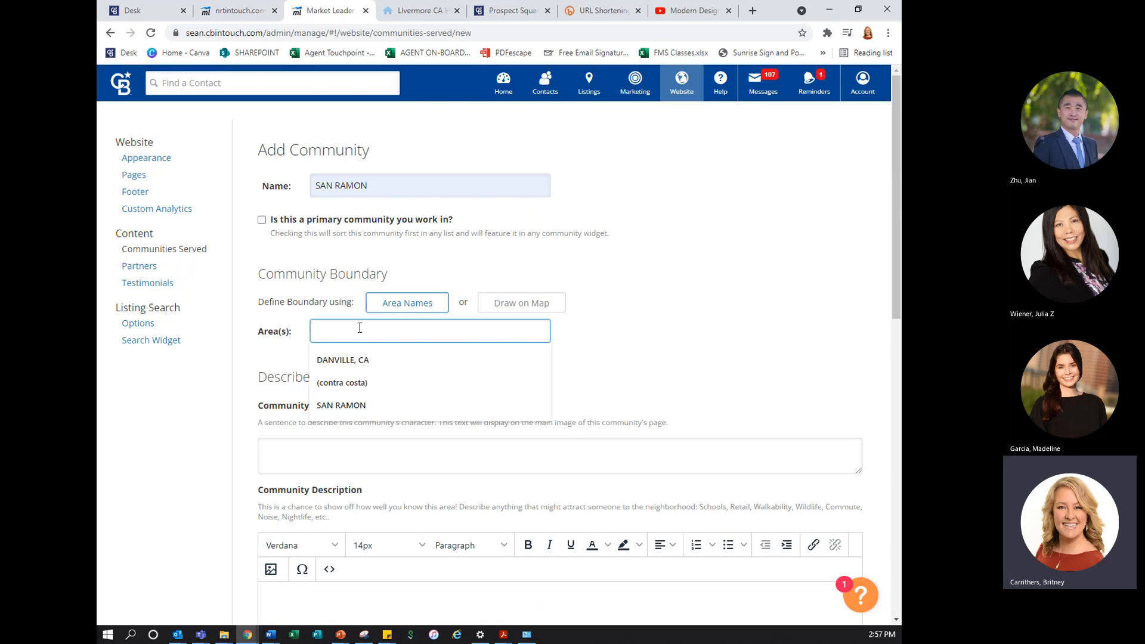
pyautogui.write('s')
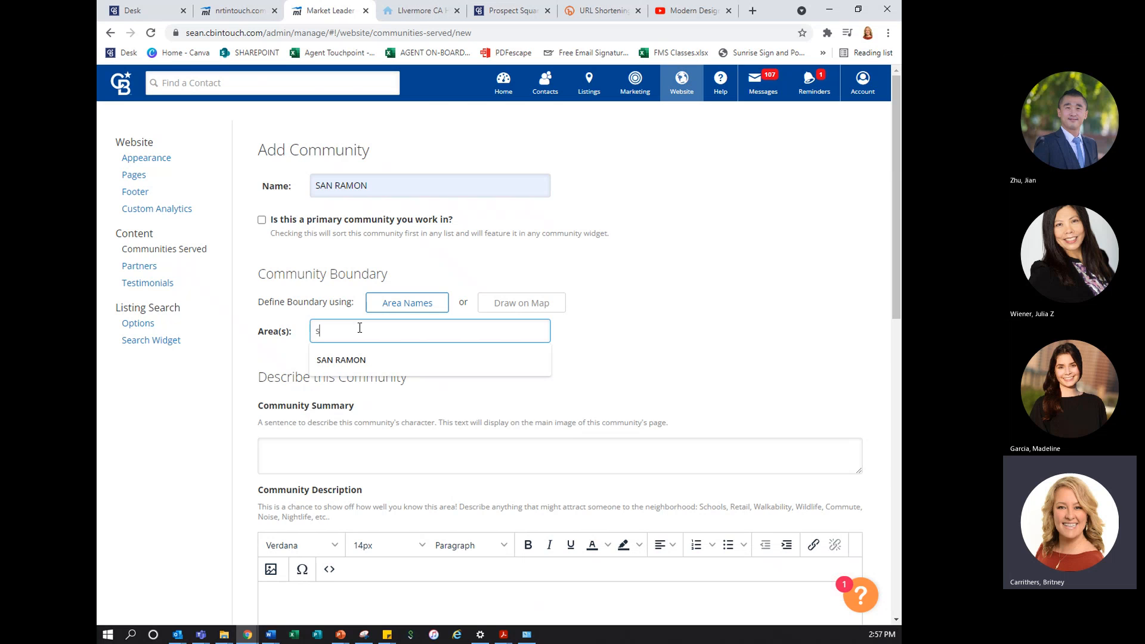
pyautogui.write('an ramo')
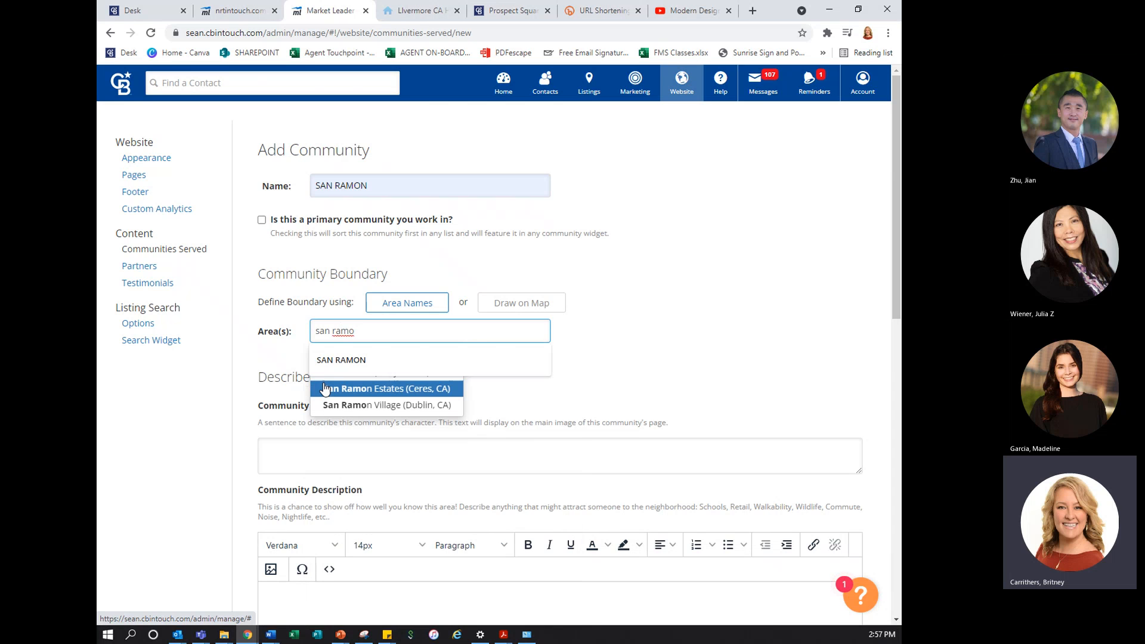
pyautogui.click(341, 358)
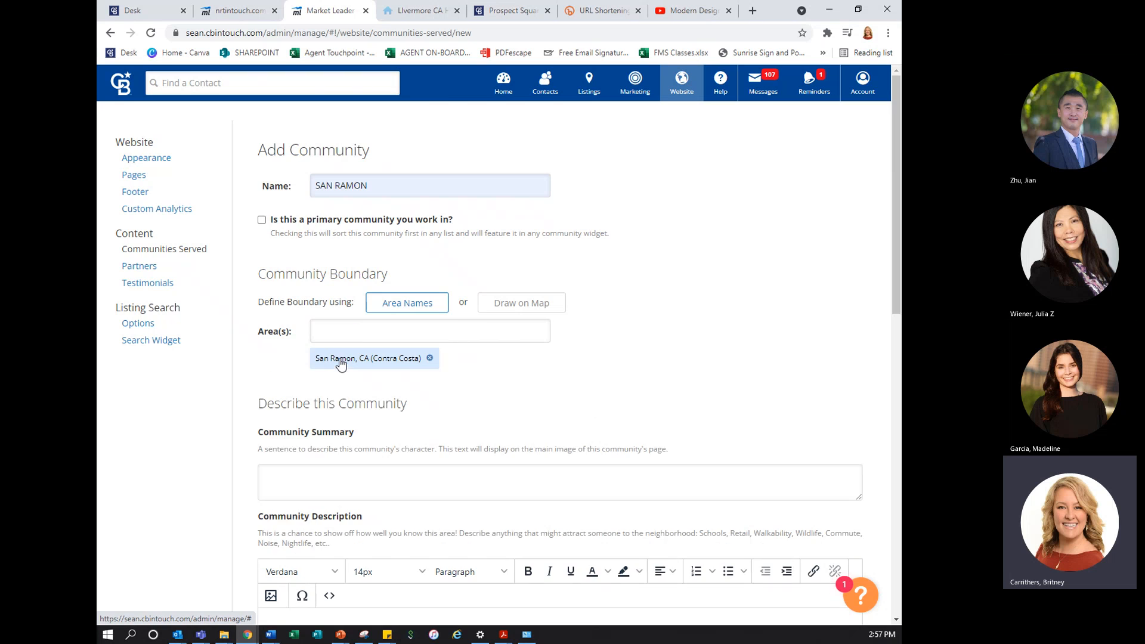
# Examine the Community Summary and Community Description fields of the new community
pyautogui.scroll(-4, 597, 430)
pyautogui.scroll(1, 597, 431)
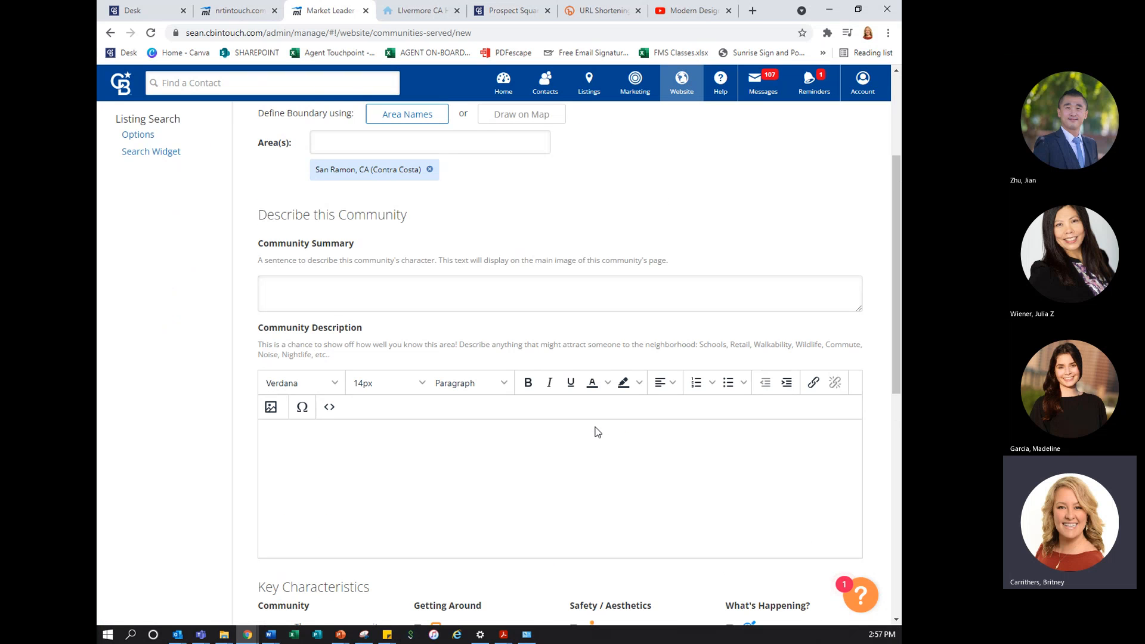
pyautogui.click(344, 295)
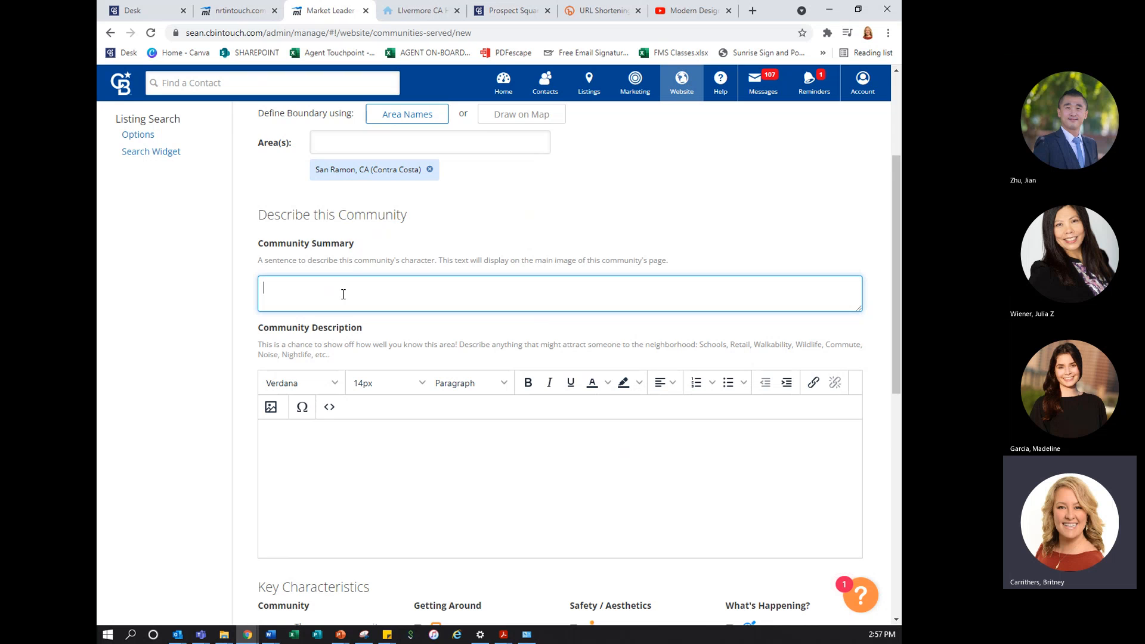
pyautogui.scroll(-2, 343, 294)
pyautogui.scroll(1, 343, 294)
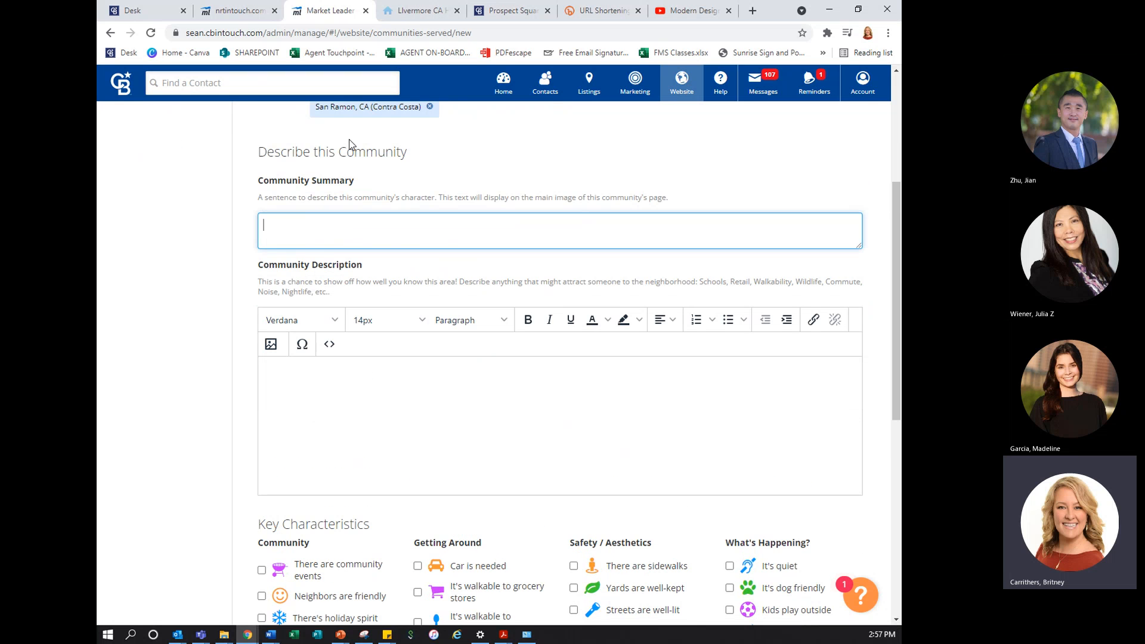
pyautogui.scroll(-2, 367, 401)
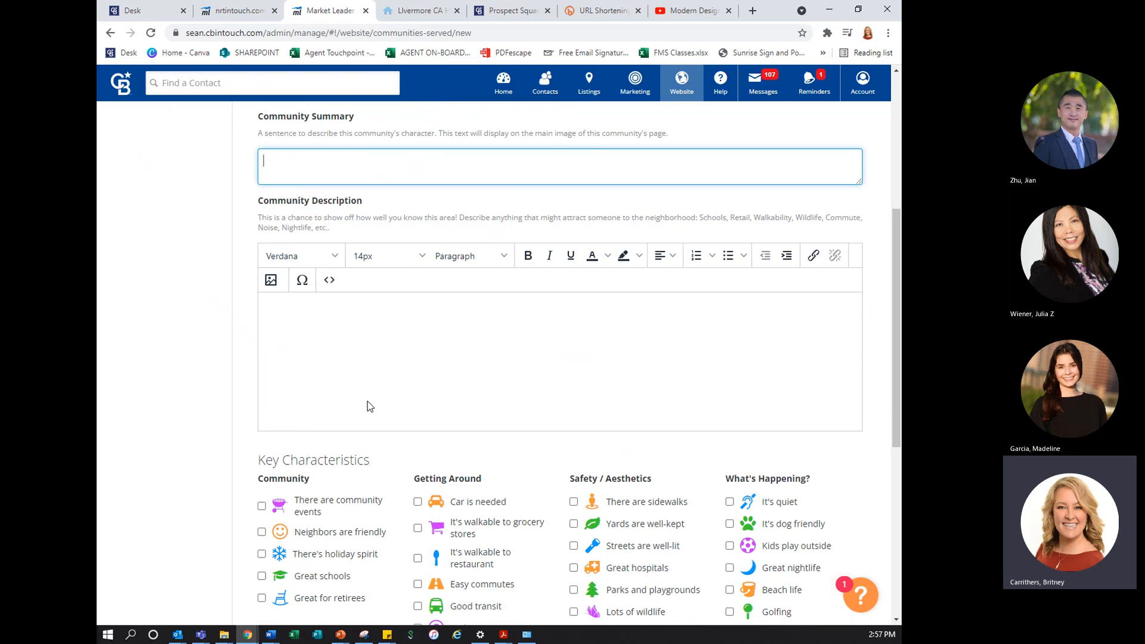
pyautogui.click(380, 294)
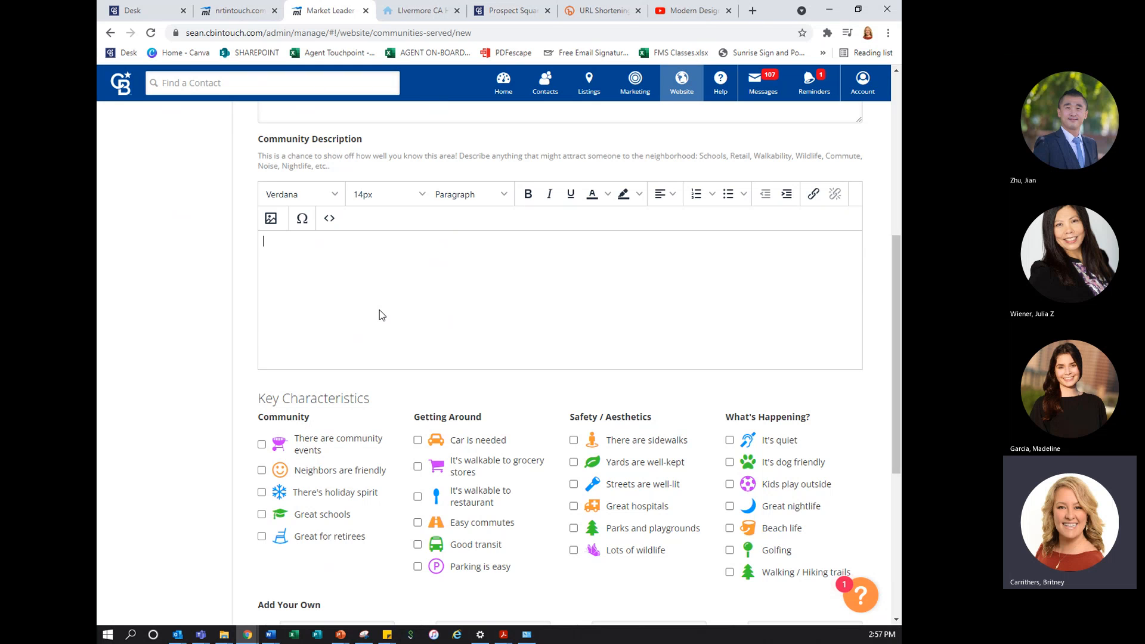
# Mark community events, friendly neighbors, great schools, car is needed, walkable to restaurant and easy commutes as key characteristics
pyautogui.scroll(-3, 381, 315)
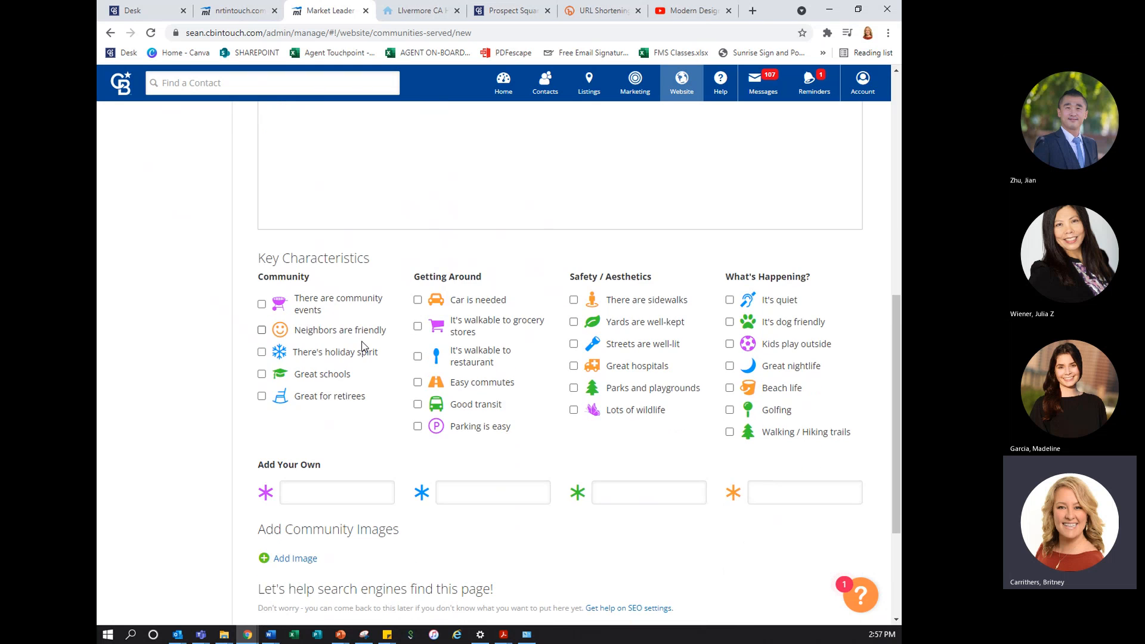
pyautogui.click(262, 256)
pyautogui.click(262, 282)
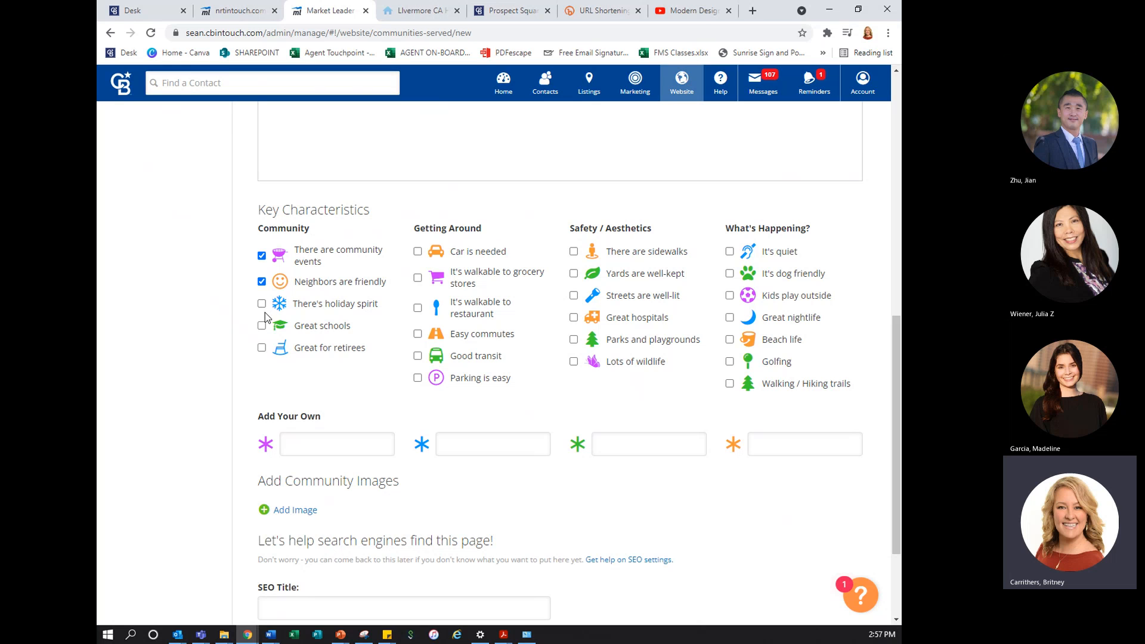
pyautogui.click(262, 326)
pyautogui.click(417, 308)
pyautogui.click(418, 334)
# Mark sidewalks, well-lit streets, great hospitals, dog friendly, kids play outside and beach life as key characteristics
pyautogui.click(574, 317)
pyautogui.click(574, 296)
pyautogui.click(574, 252)
pyautogui.click(730, 274)
pyautogui.click(729, 296)
pyautogui.click(730, 341)
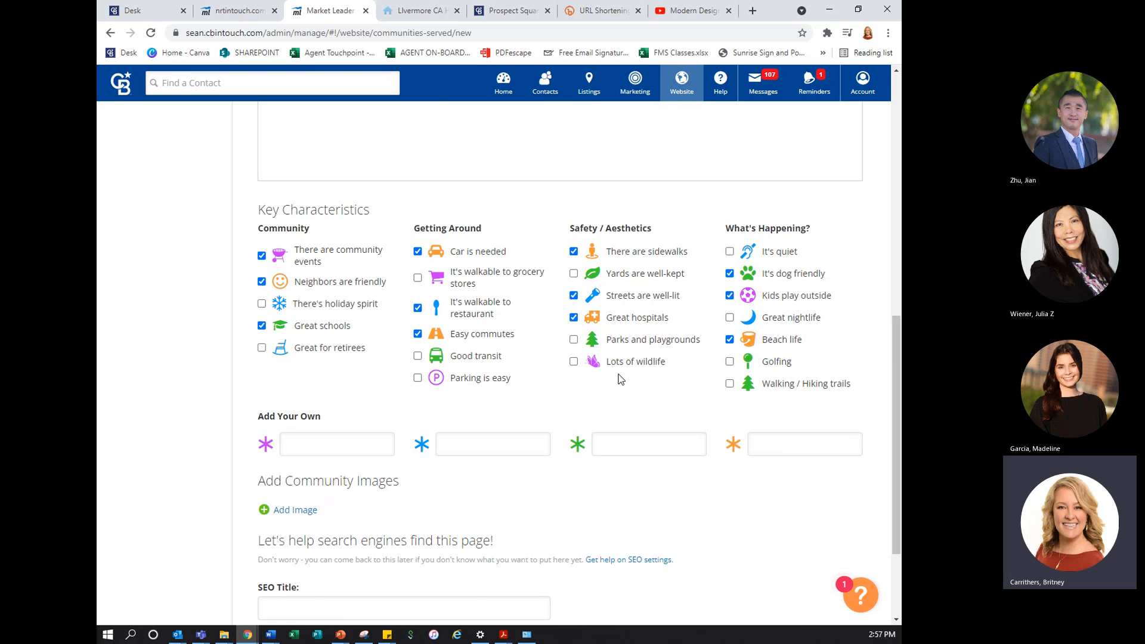
# Upload the red poppy field photo from the Desktop's graphics_photos > Website Images folder as a community image
pyautogui.scroll(-3, 324, 379)
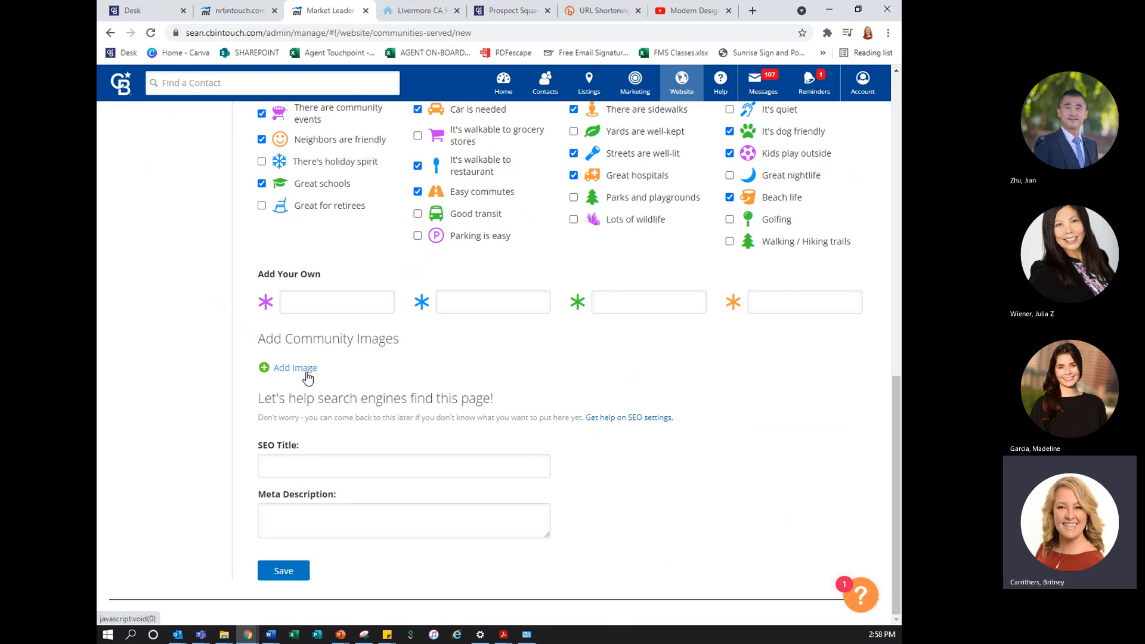
pyautogui.click(295, 368)
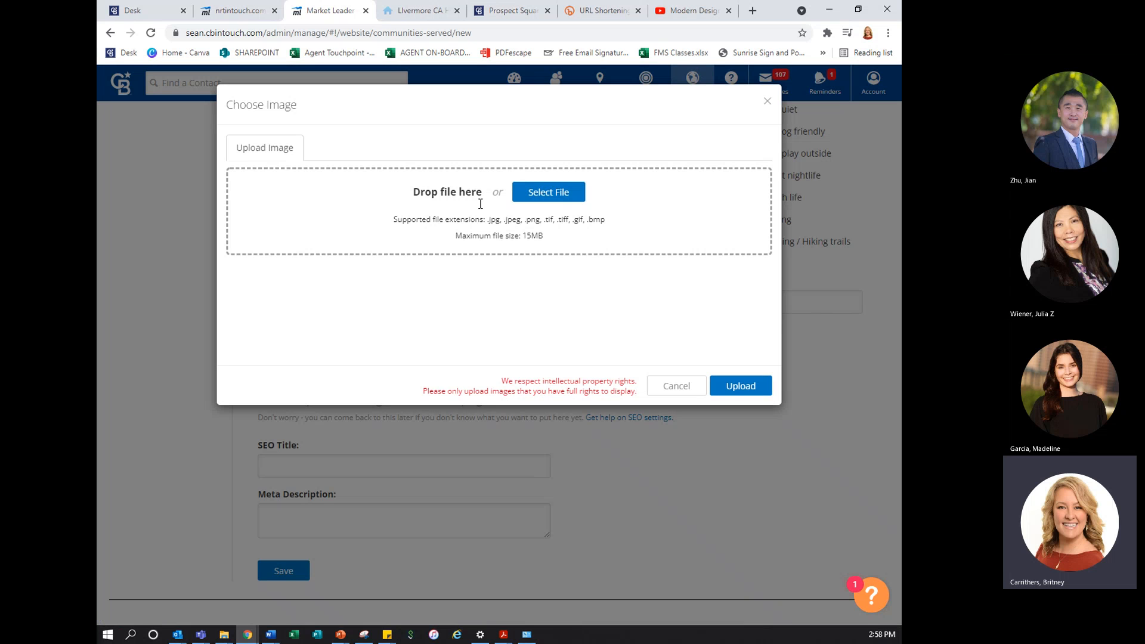
pyautogui.click(563, 192)
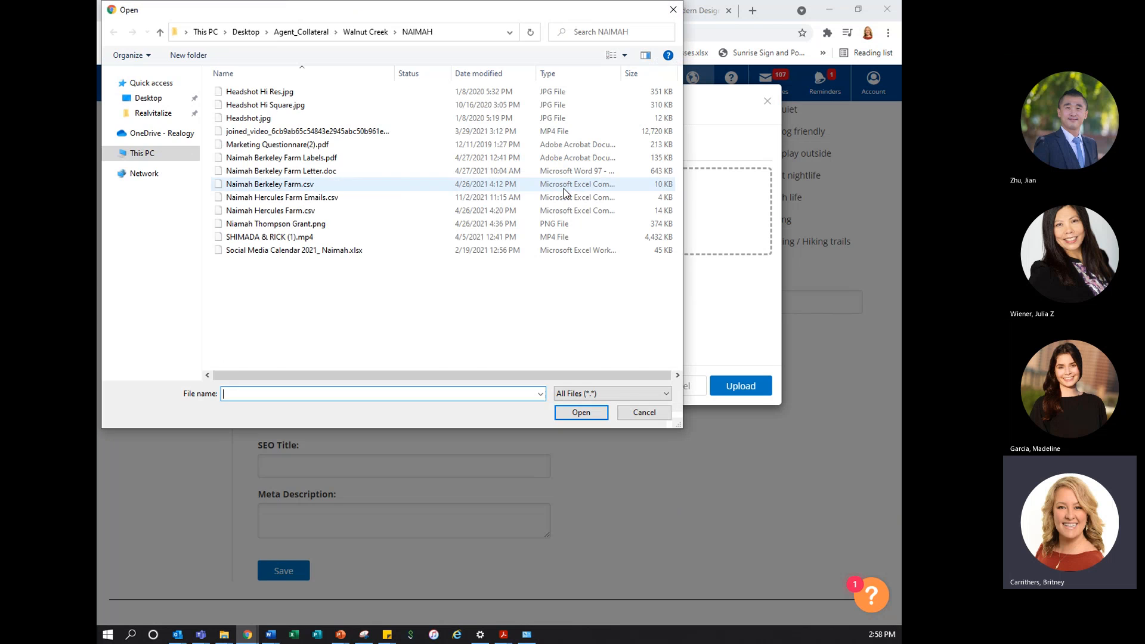
pyautogui.click(247, 32)
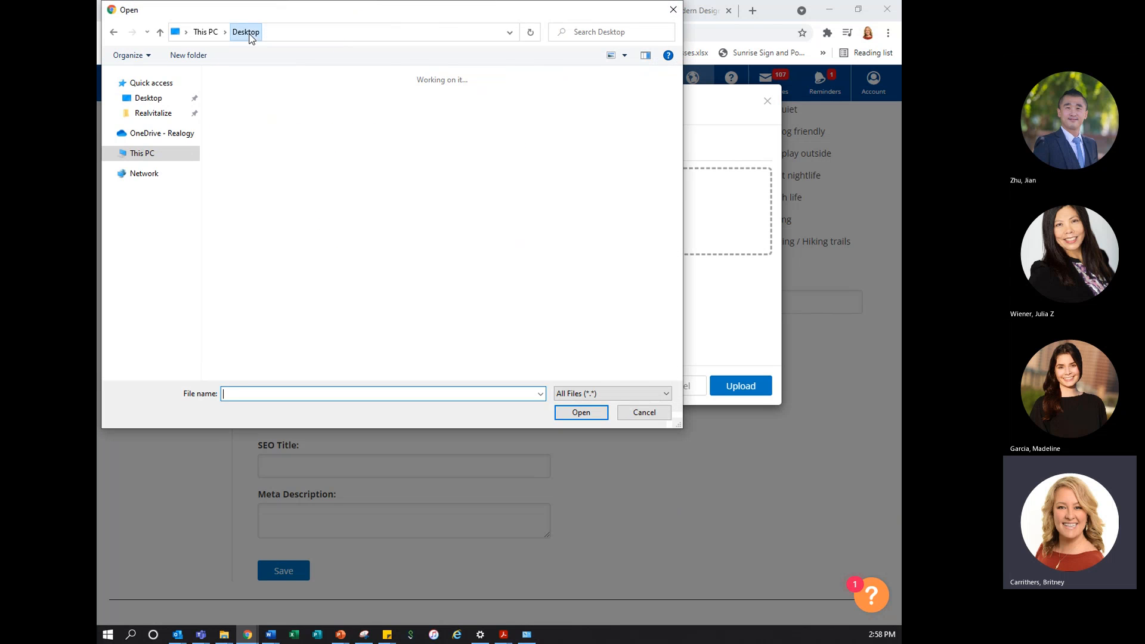
pyautogui.click(388, 196)
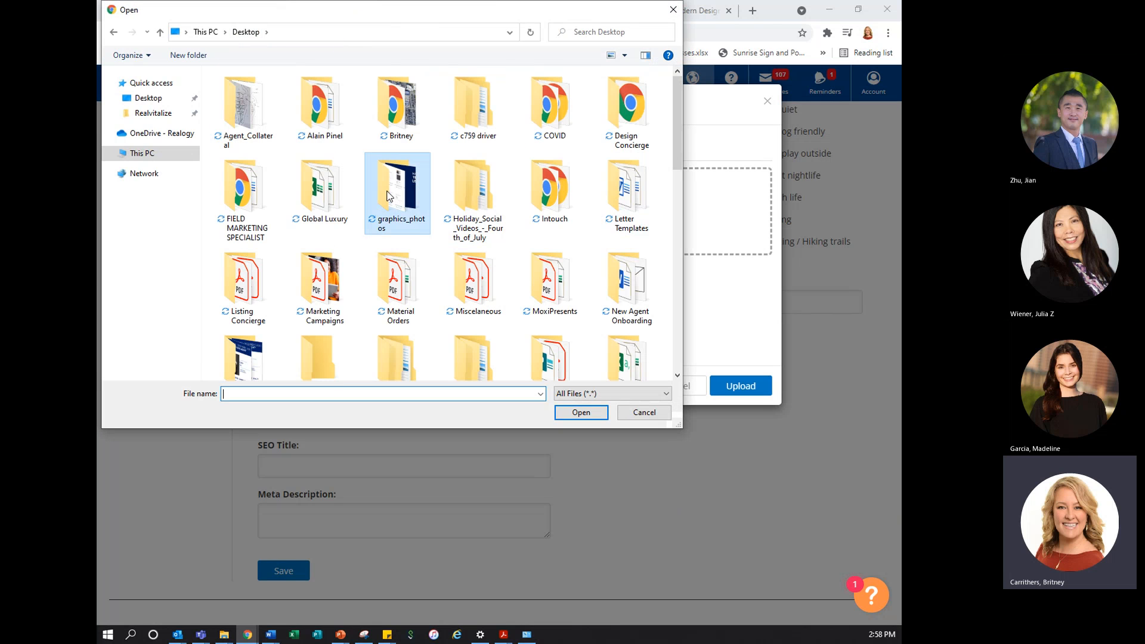
pyautogui.doubleClick(387, 196)
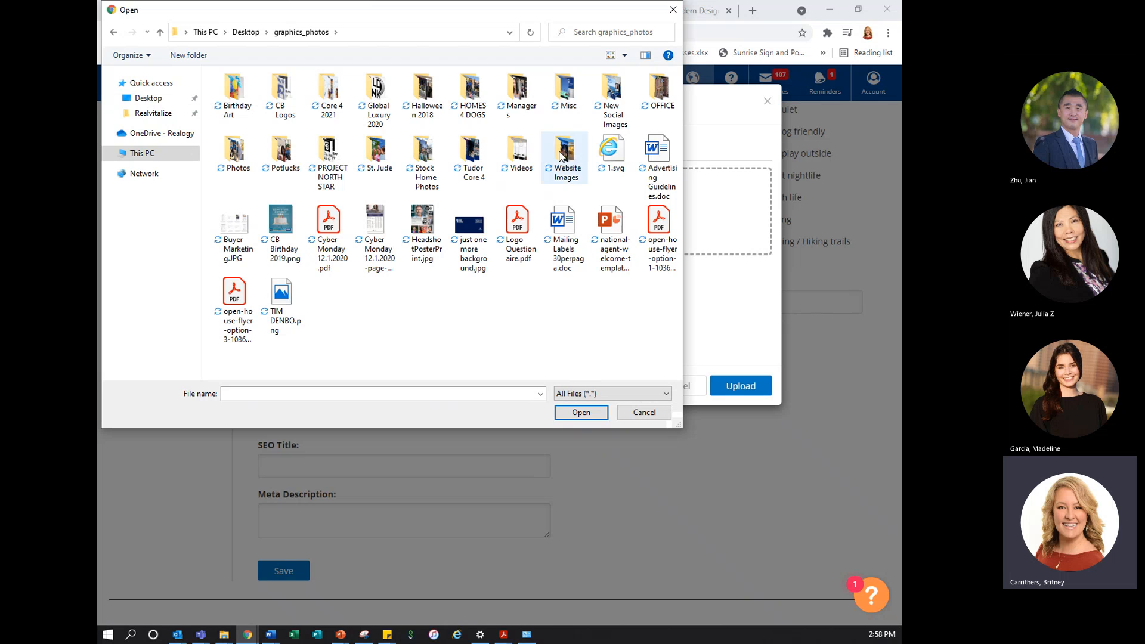
pyautogui.doubleClick(573, 149)
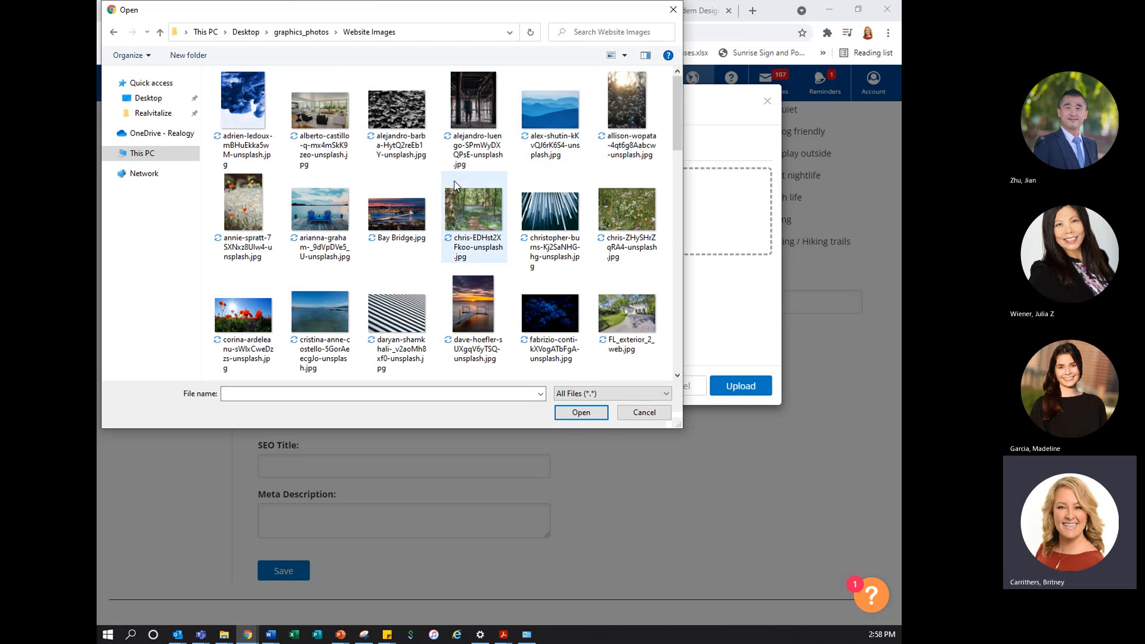
pyautogui.click(242, 318)
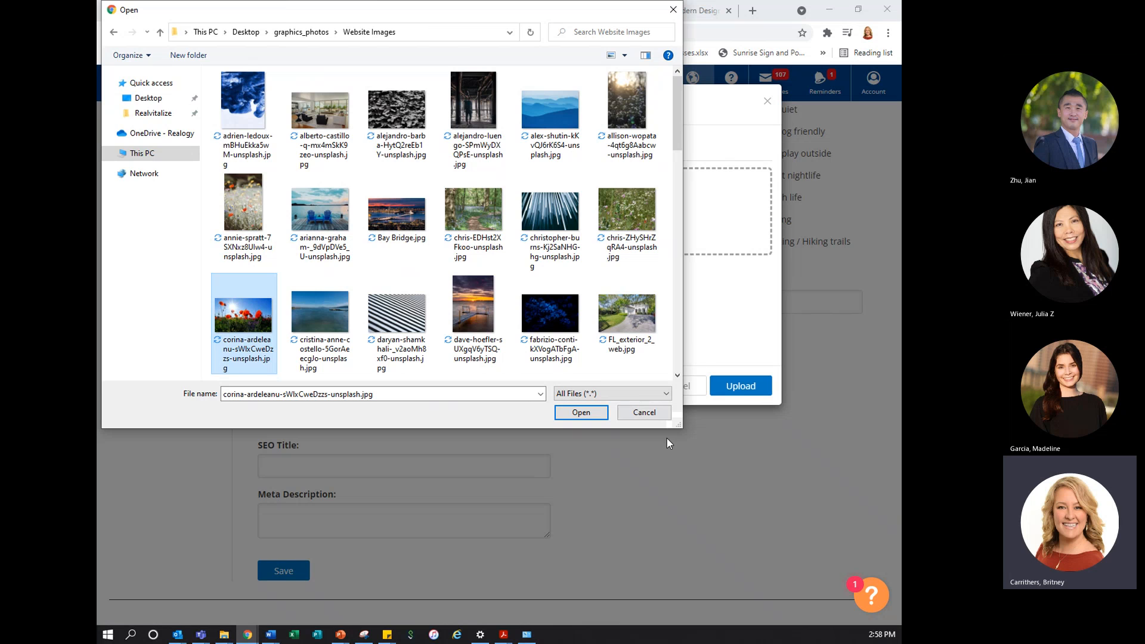
pyautogui.click(581, 412)
pyautogui.click(747, 389)
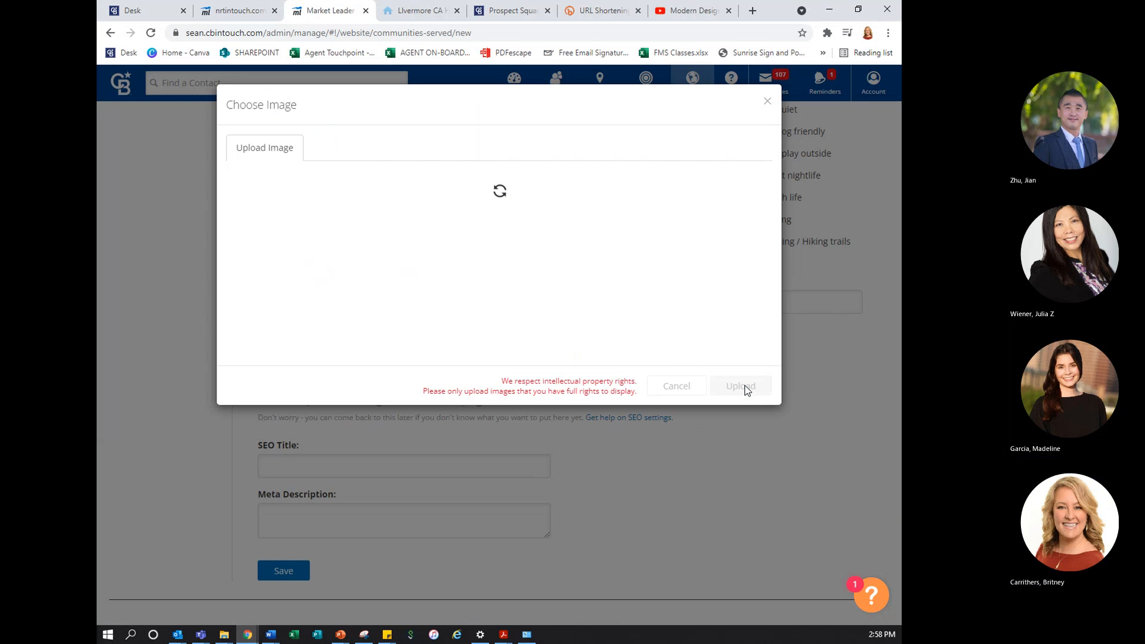
# Set the SEO title to "San Ramon Real Estate by" followed by the agent's full name
pyautogui.scroll(-1, 518, 505)
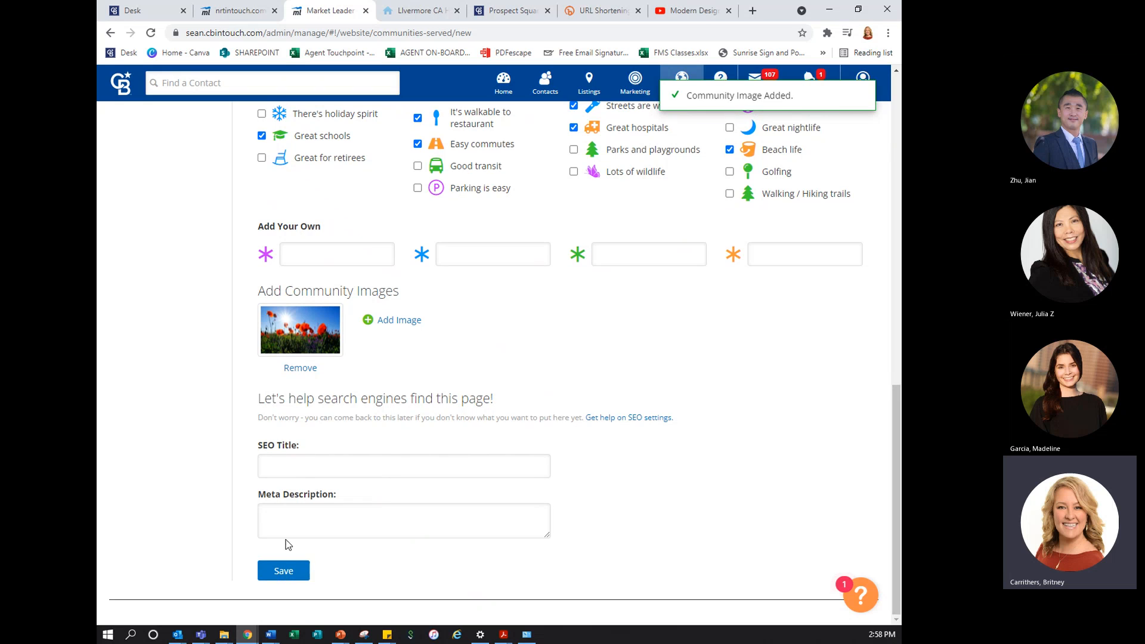
pyautogui.click(406, 469)
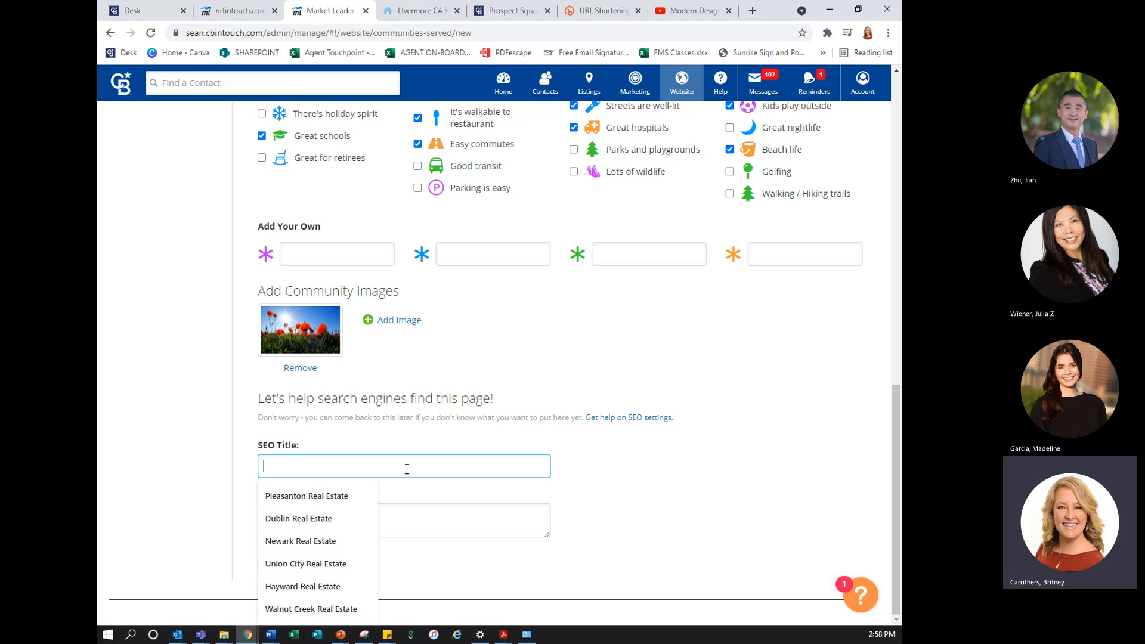
pyautogui.write('San')
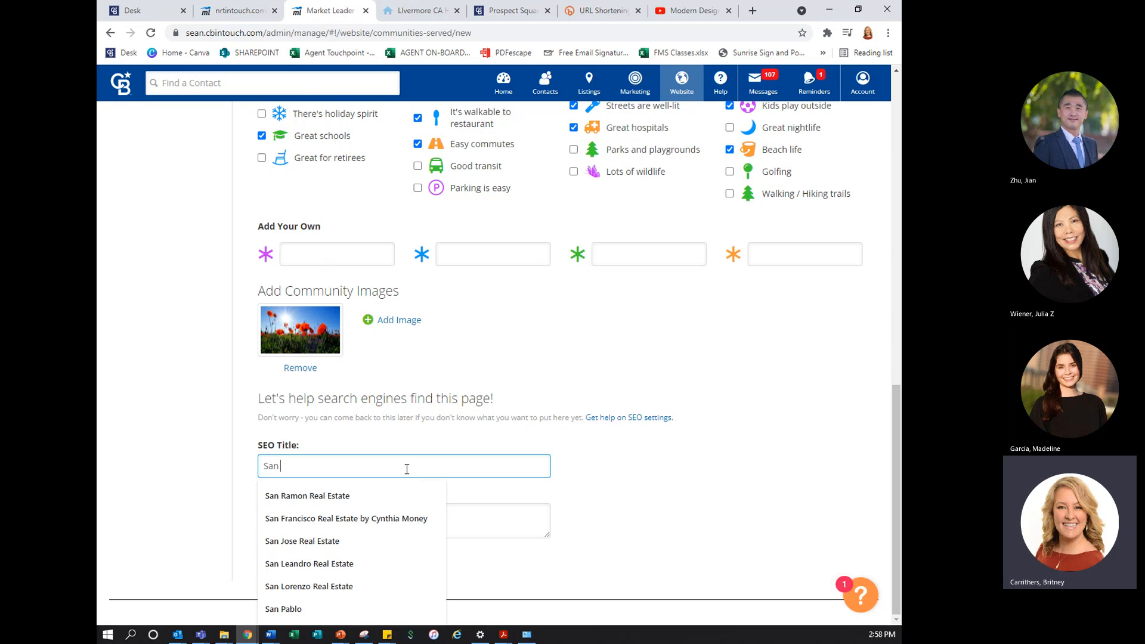
pyautogui.write(' Ramon Real ')
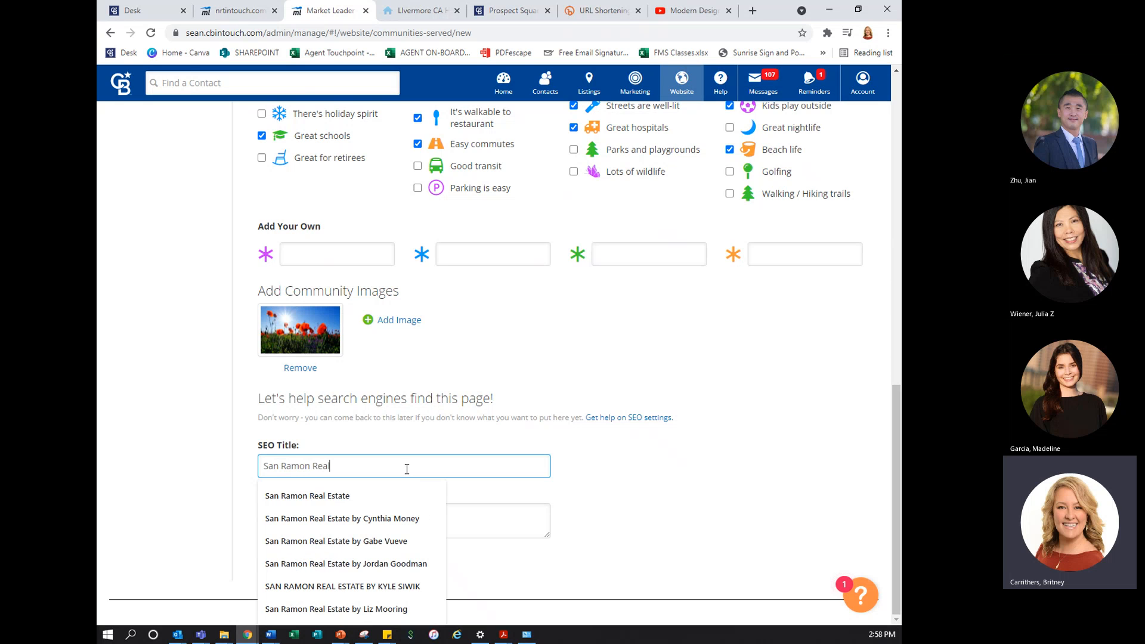
pyautogui.write('Estate b')
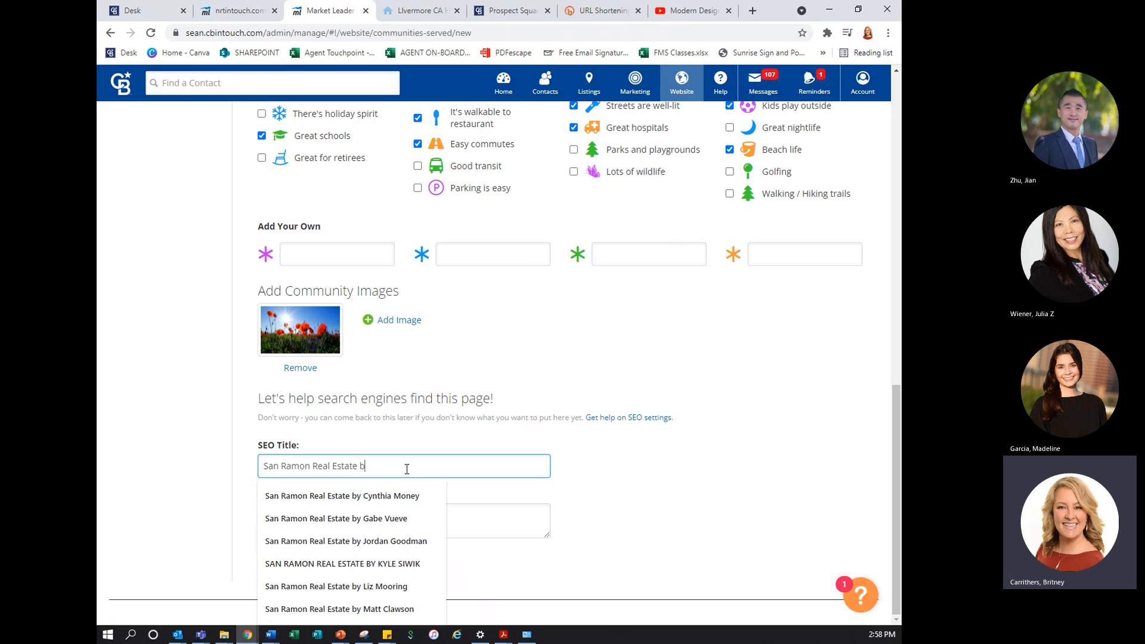
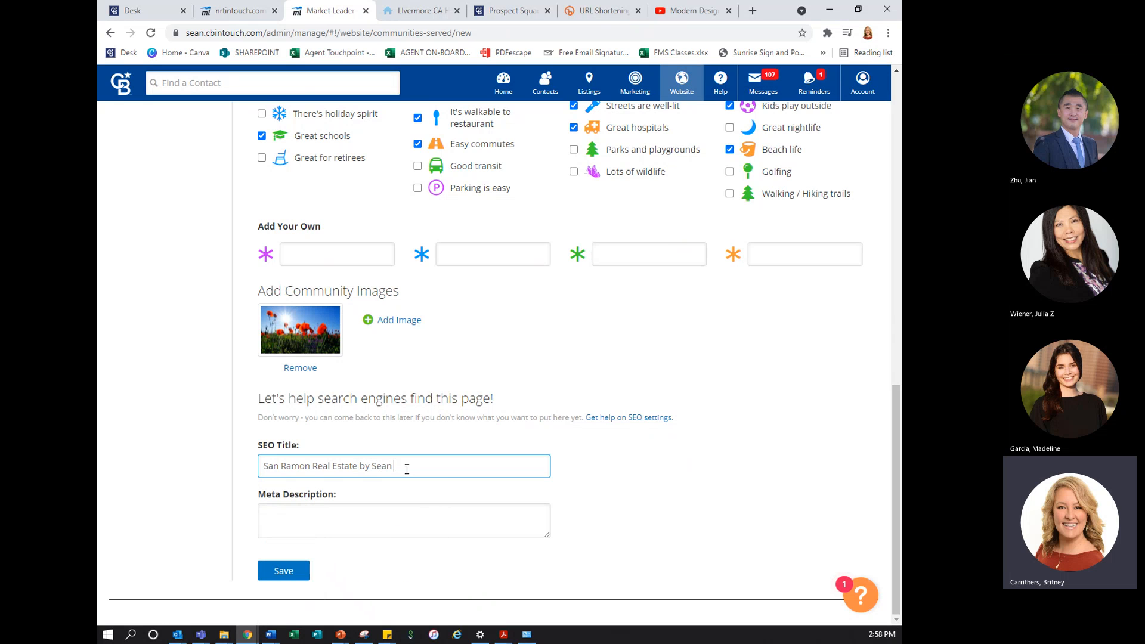
# Enter the meta description "San Ramon Homes for sale and market data by" plus the agent's full name, and save the community
pyautogui.press('Tab')
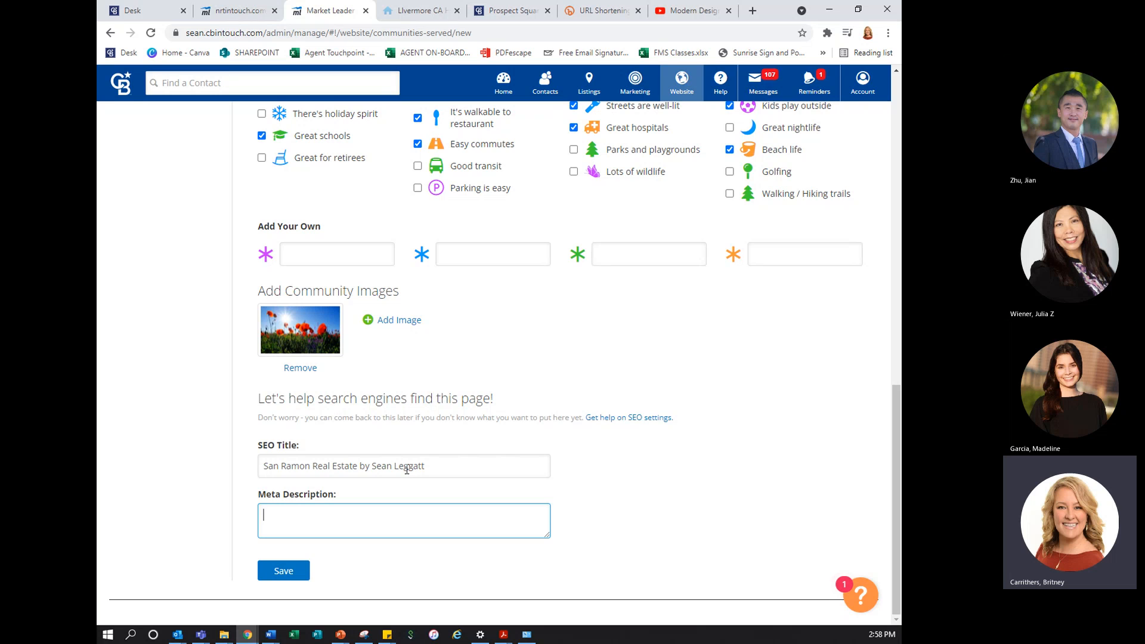
pyautogui.write('San Ramon Homes for sale and marke')
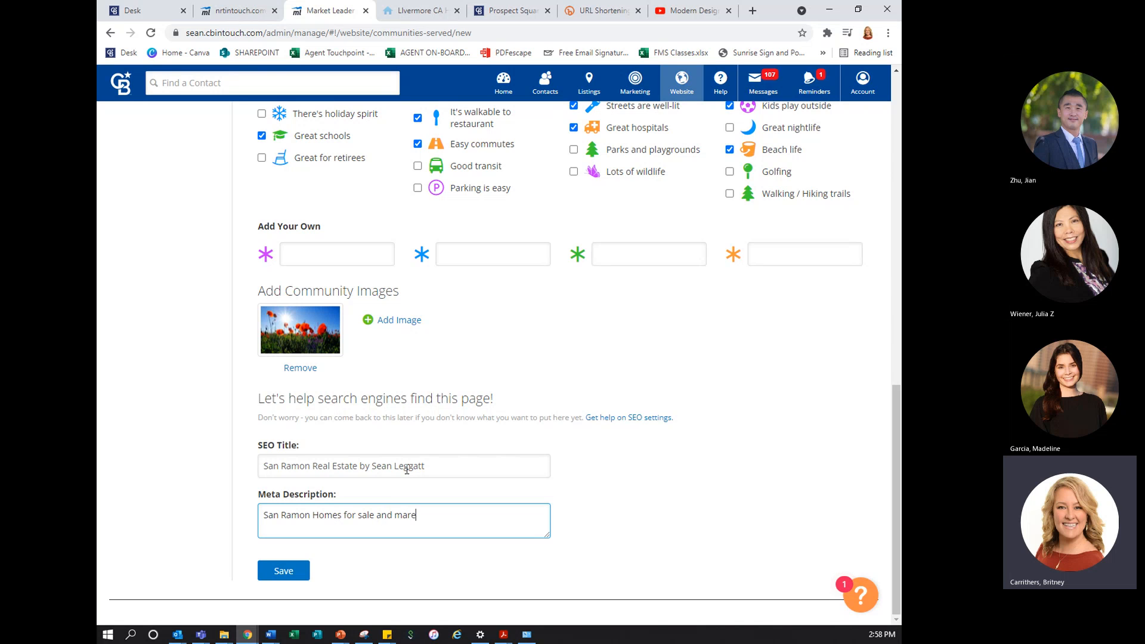
pyautogui.write('t data')
pyautogui.write(' for')
pyautogui.press('BackSpace')
pyautogui.press('BackSpace')
pyautogui.press('BackSpace')
pyautogui.press('BackSpace')
pyautogui.press('BackSpace')
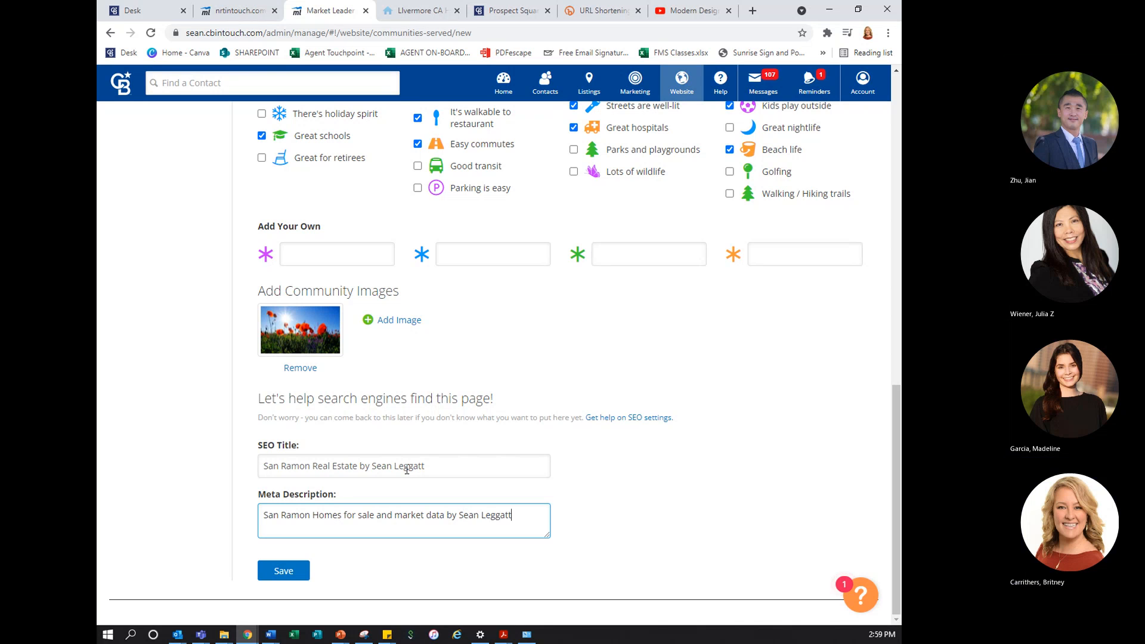
pyautogui.click(284, 571)
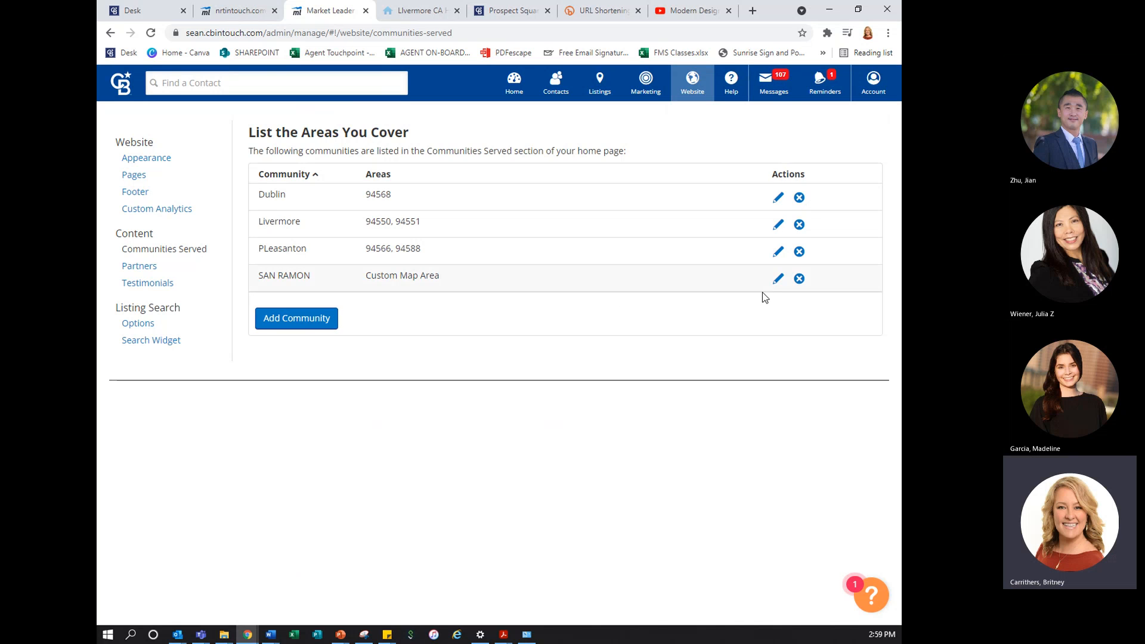
# Open the SAN RAMON community for editing
pyautogui.click(779, 280)
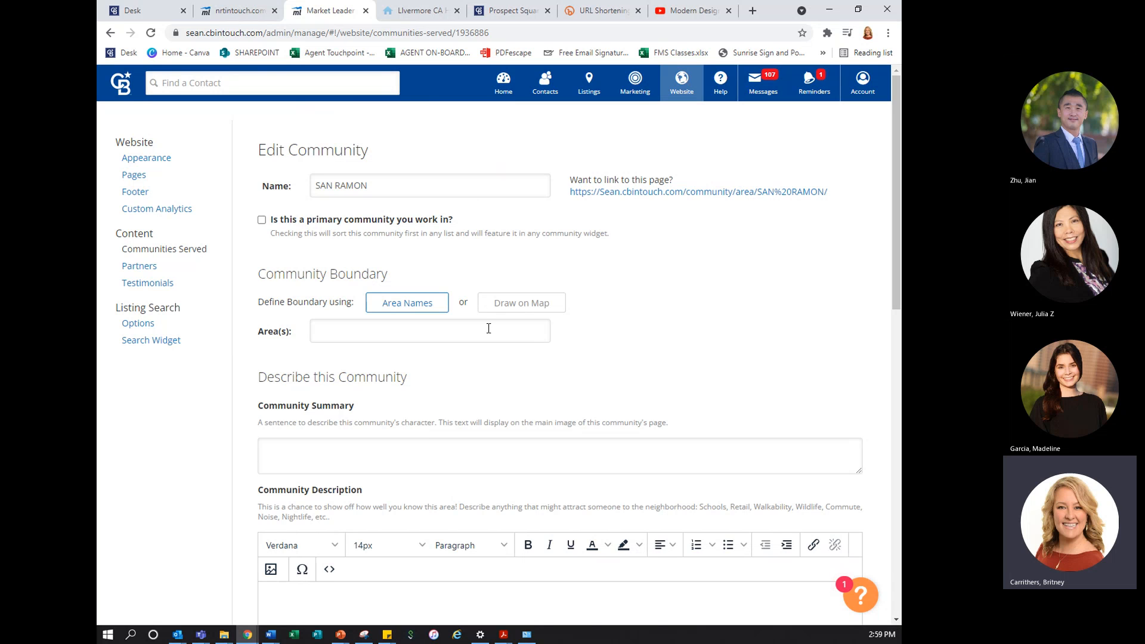
pyautogui.click(378, 326)
pyautogui.write('san ramon')
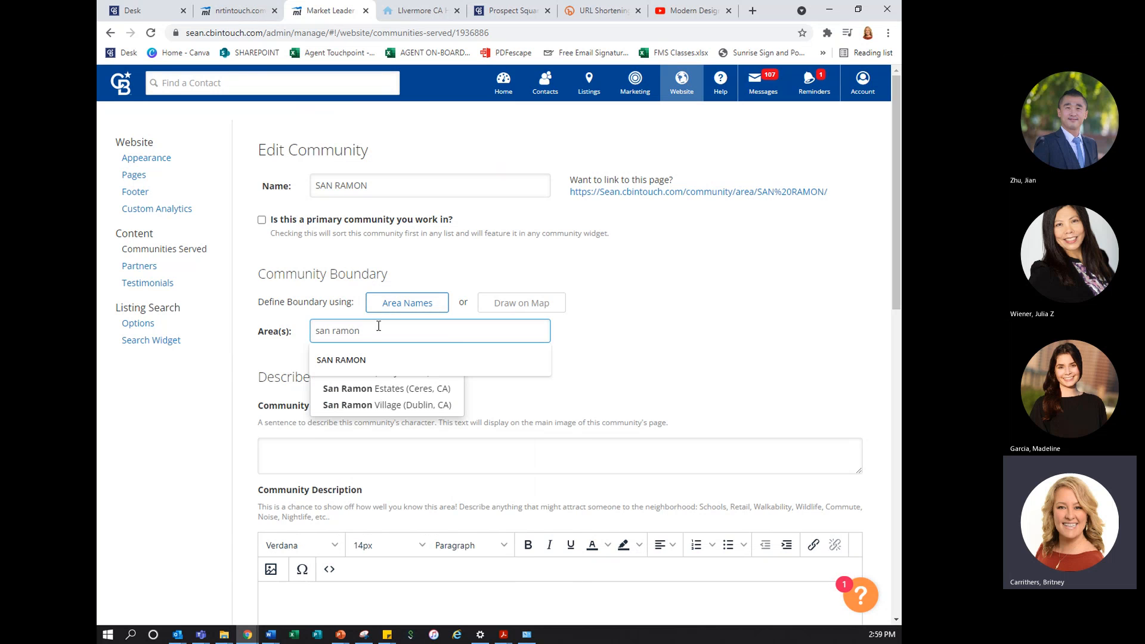
pyautogui.click(362, 391)
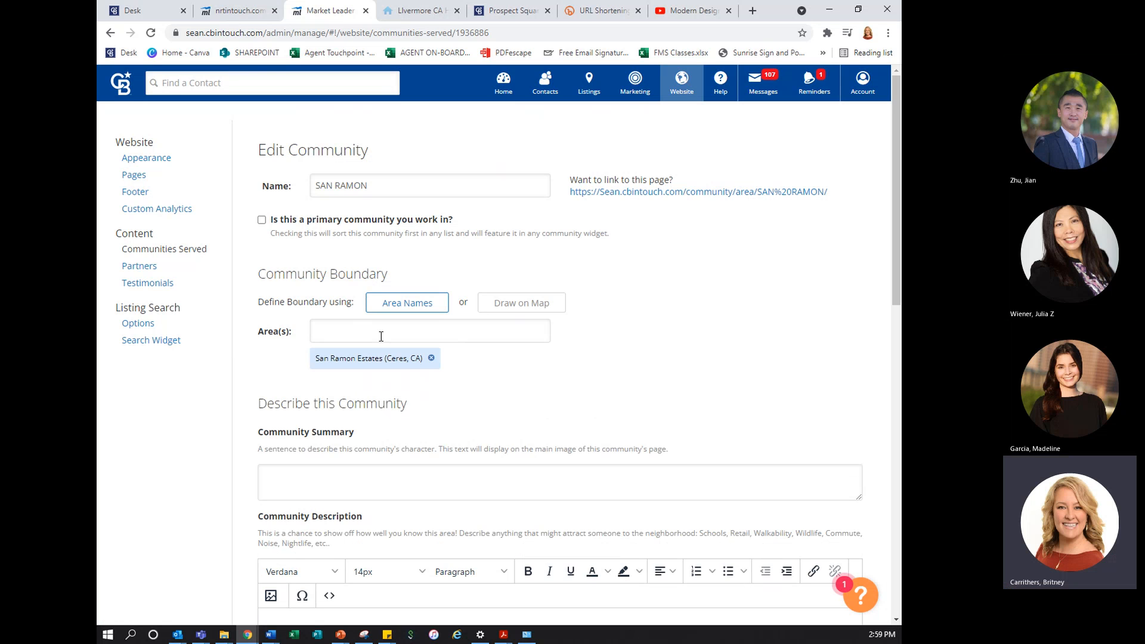
pyautogui.click(431, 358)
pyautogui.click(422, 335)
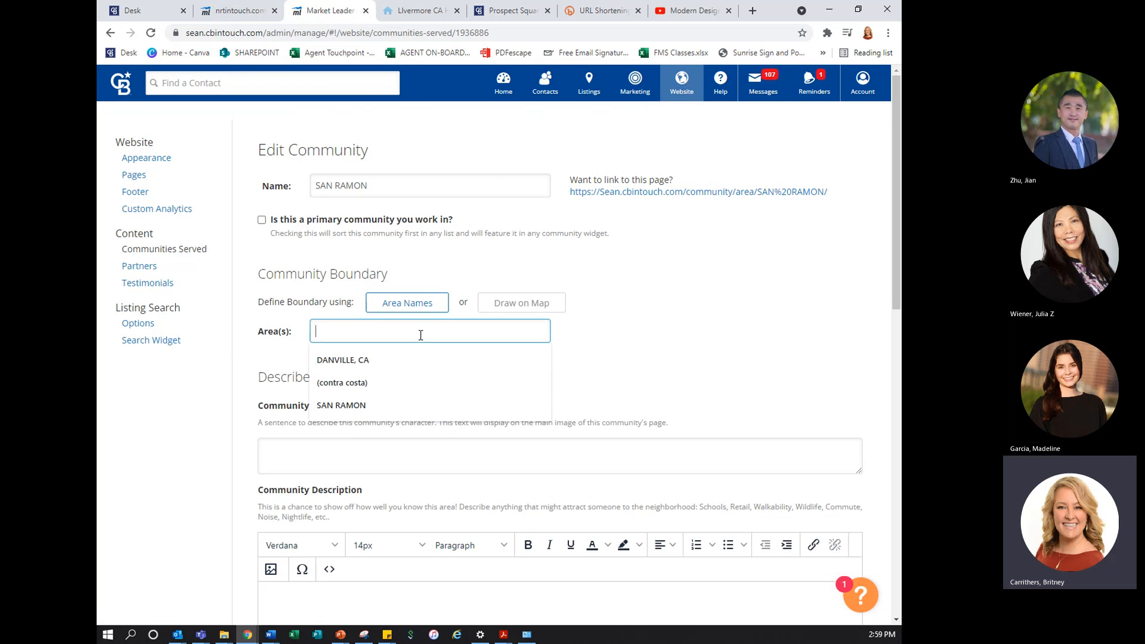
pyautogui.write('san')
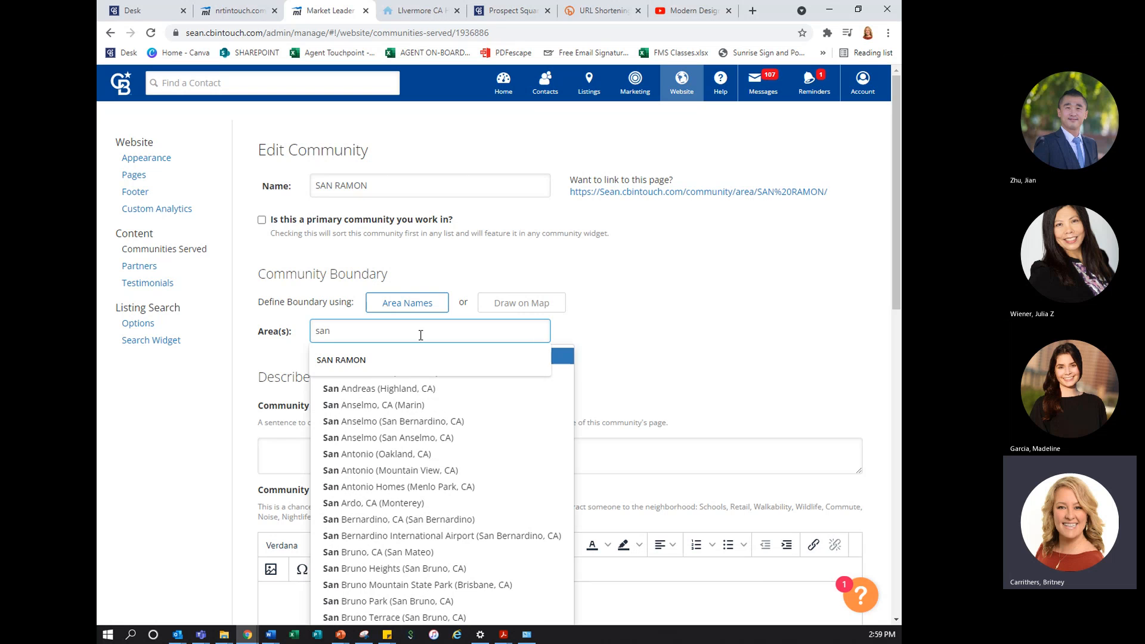
pyautogui.write(' ramon')
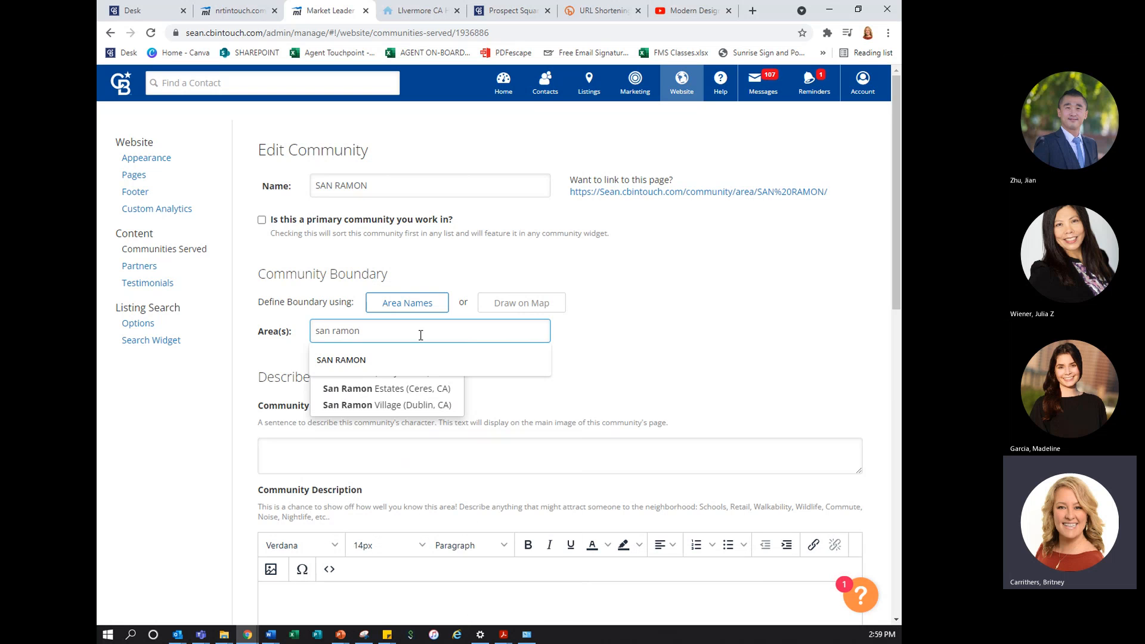
pyautogui.moveTo(387, 389); pyautogui.dragTo(398, 360)
pyautogui.click(398, 358)
# Try to define the community boundary by the area name SAN RAMON and save the community
pyautogui.click(400, 332)
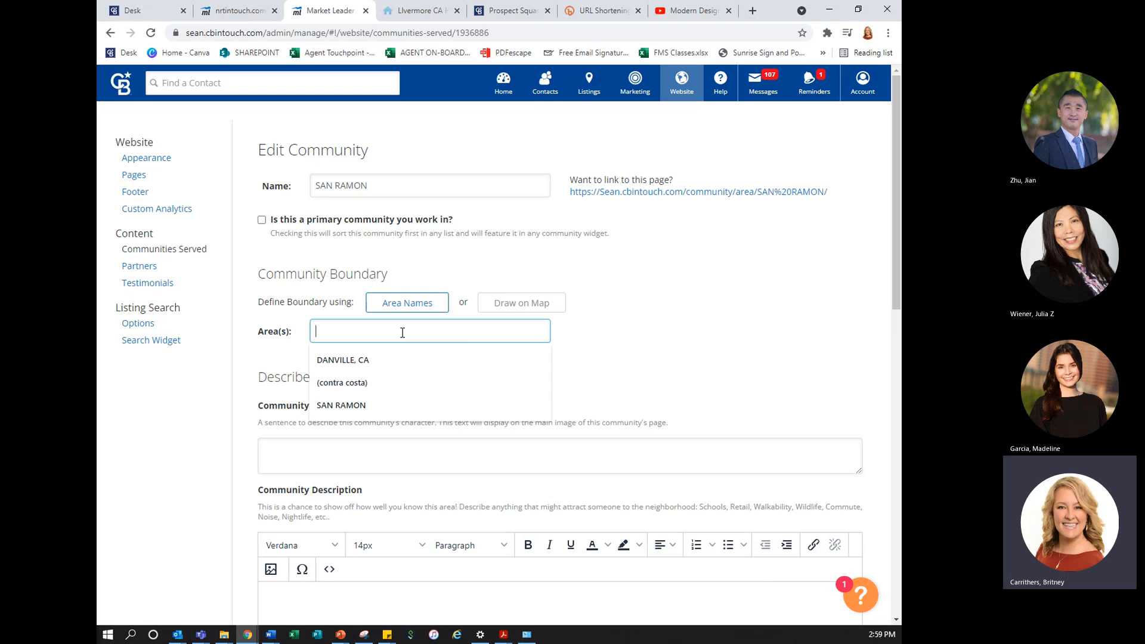
pyautogui.rightClick(399, 327)
pyautogui.click(403, 332)
pyautogui.write('sa')
pyautogui.click(377, 366)
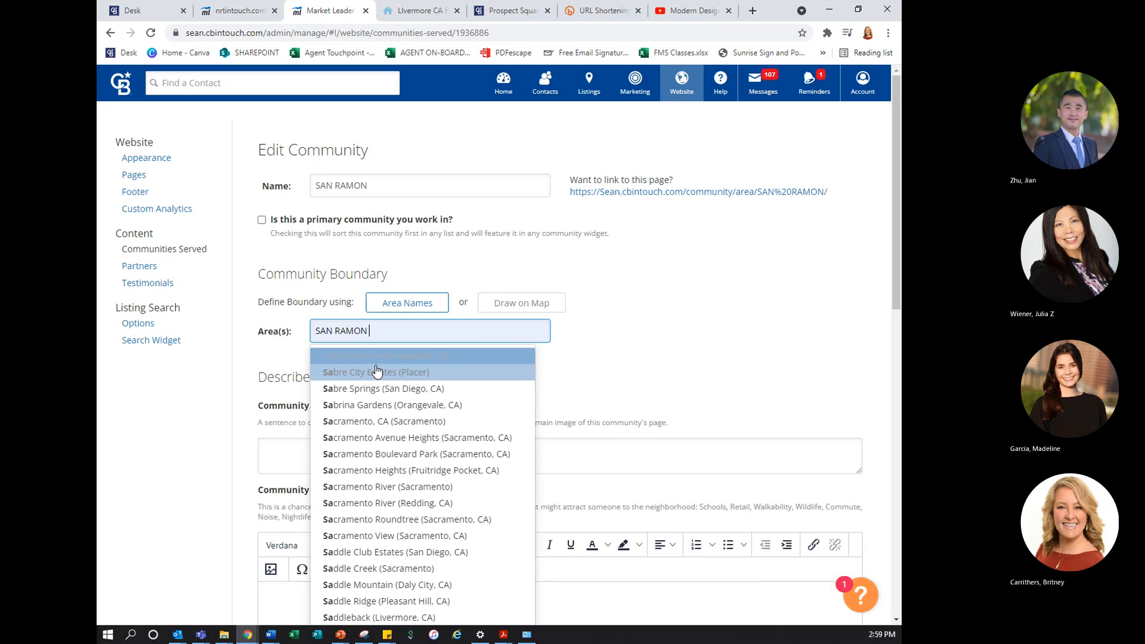
pyautogui.click(411, 360)
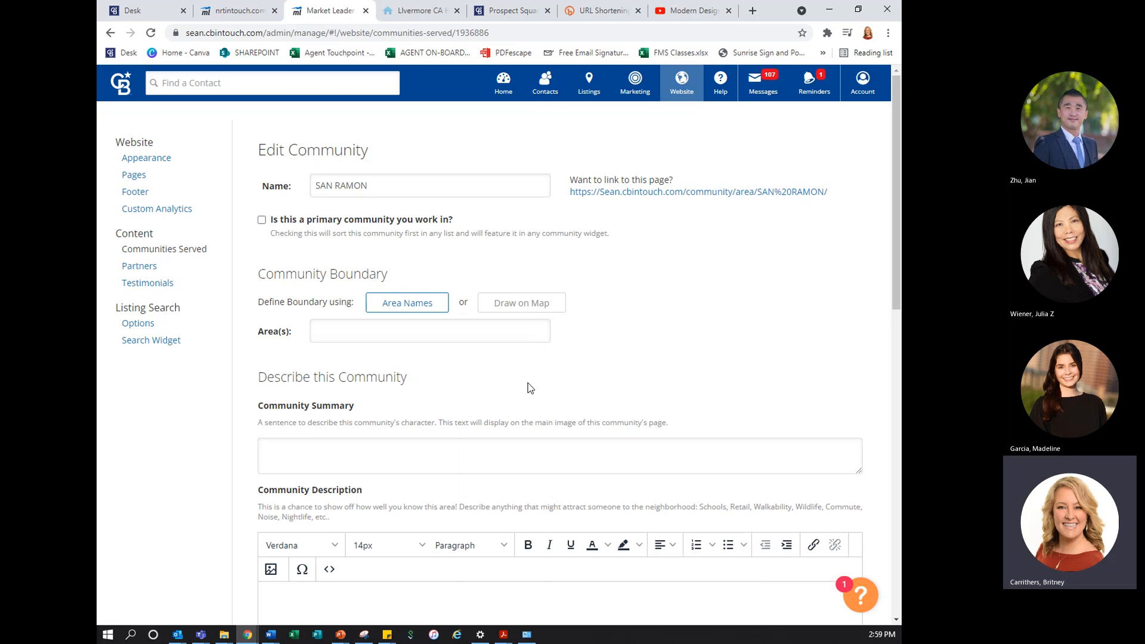
pyautogui.scroll(-12, 390, 341)
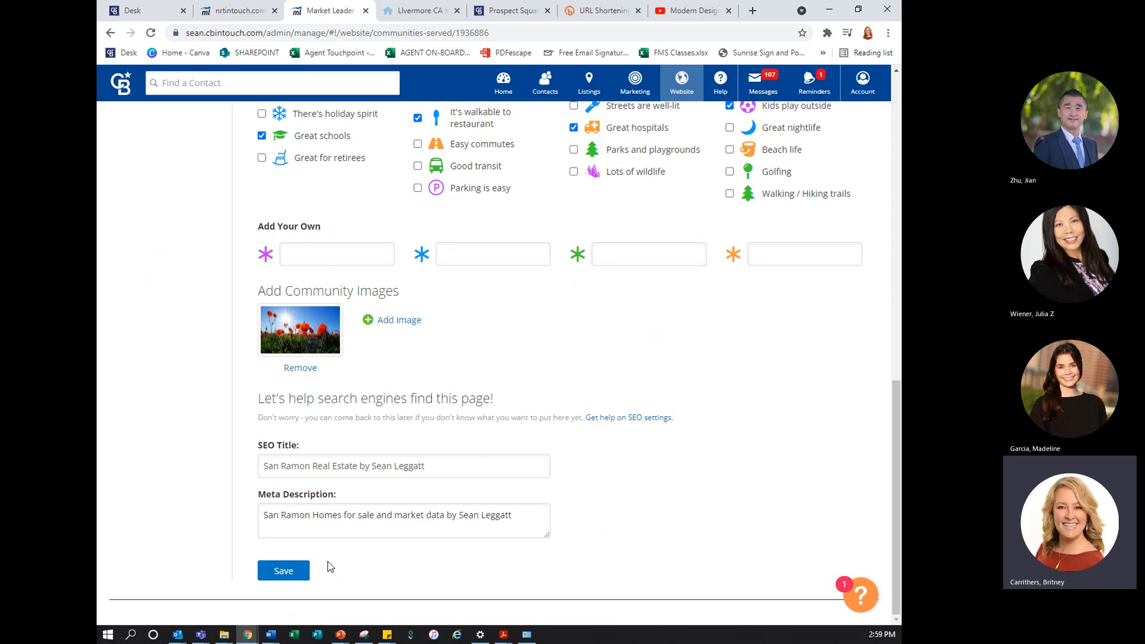
pyautogui.click(301, 572)
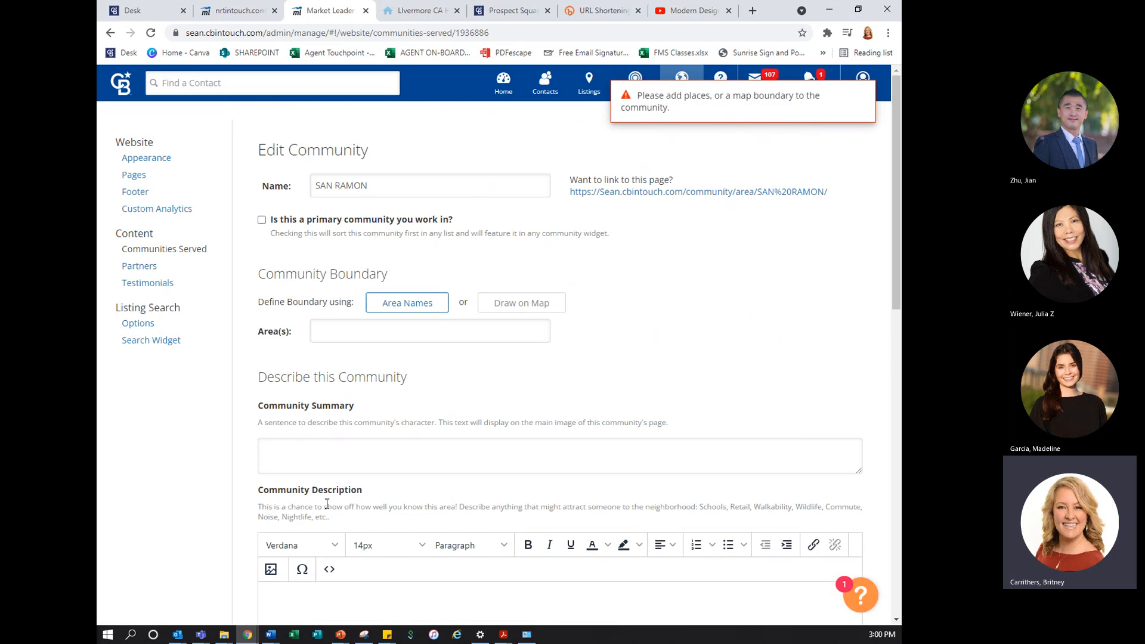
# Define the boundary by drawing on the map, tracing a rough closed circle around San Ramon from Danville South down to Montevideo Dr
pyautogui.click(521, 302)
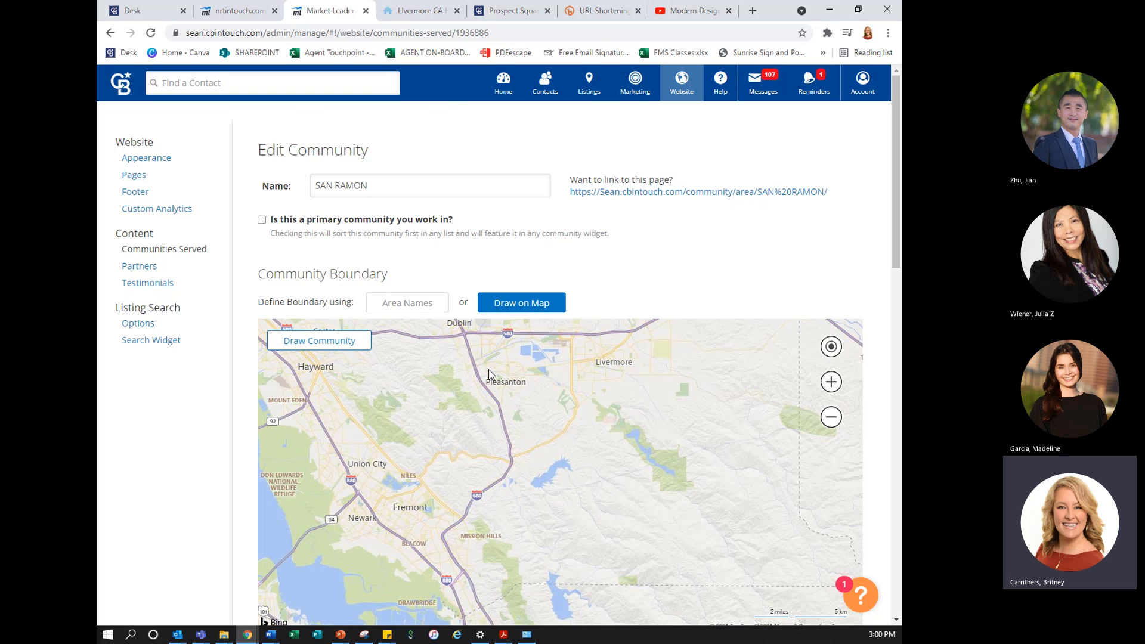
pyautogui.click(828, 384)
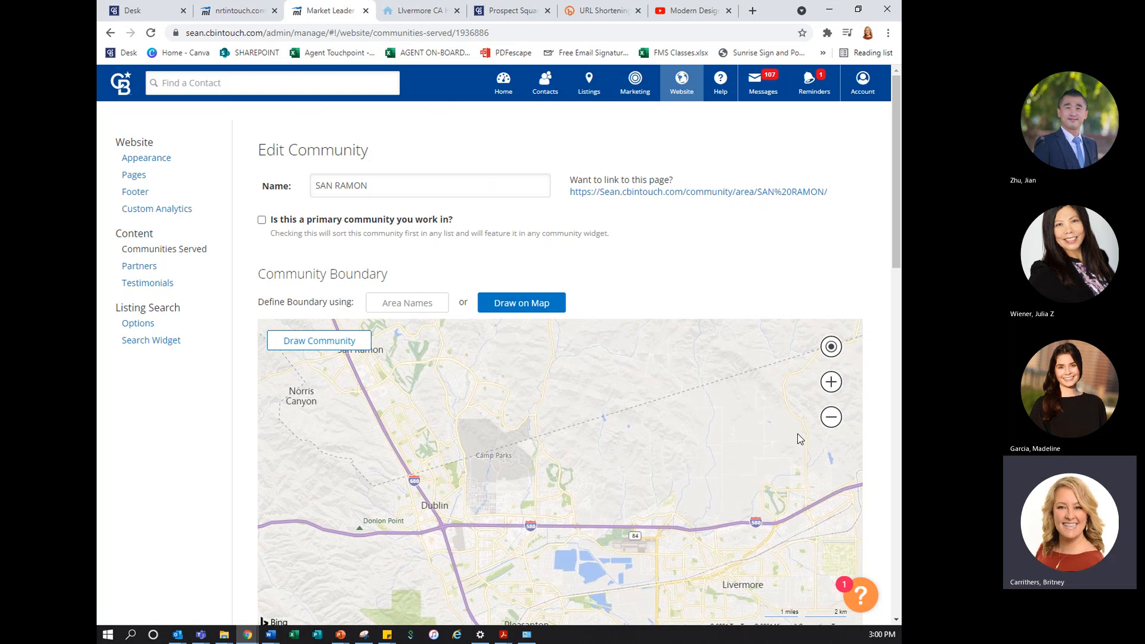
pyautogui.click(833, 381)
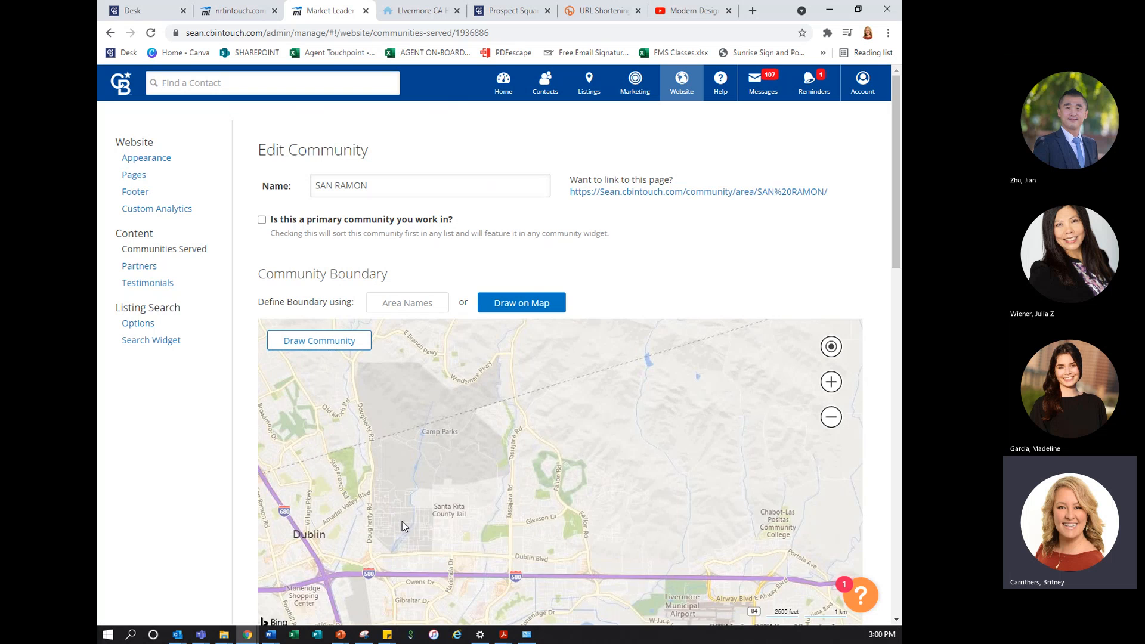
pyautogui.moveTo(493, 544); pyautogui.dragTo(635, 482)
pyautogui.moveTo(528, 450); pyautogui.dragTo(529, 560)
pyautogui.moveTo(487, 467); pyautogui.dragTo(501, 593)
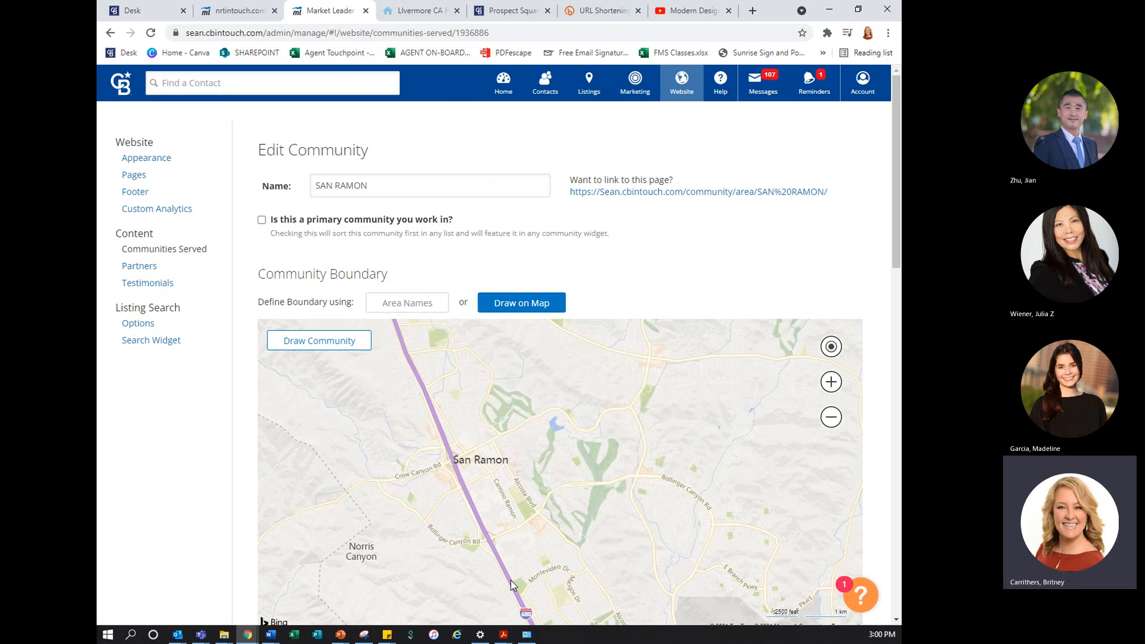
pyautogui.scroll(-1, 882, 428)
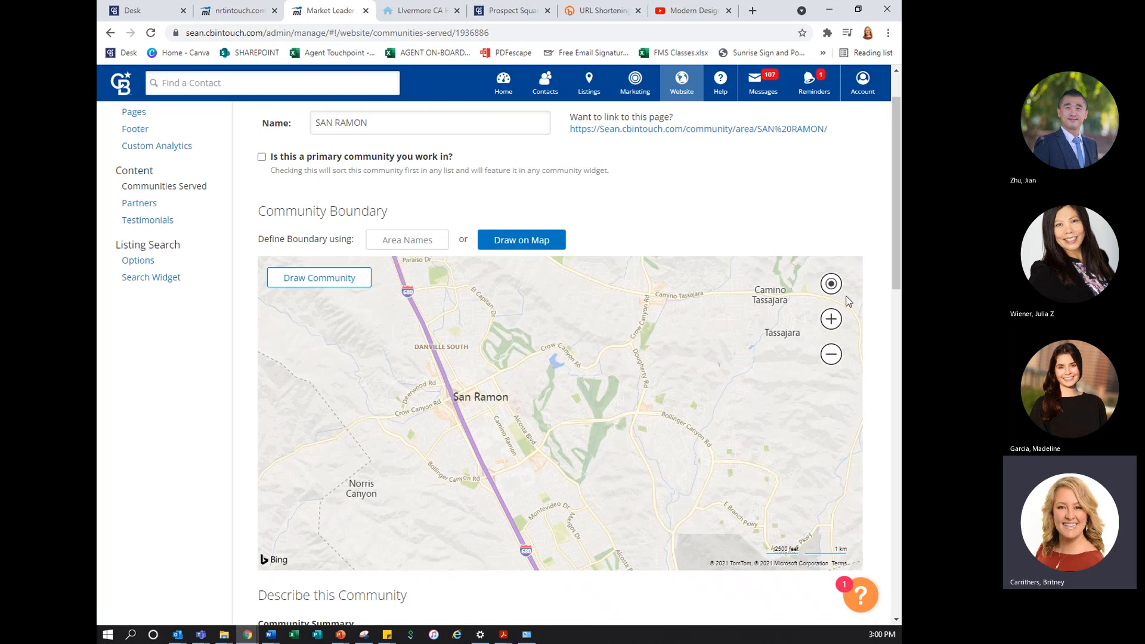
pyautogui.click(529, 242)
pyautogui.moveTo(520, 280)
pyautogui.mouseDown()
pyautogui.moveTo(435, 267)
pyautogui.moveTo(482, 281)
pyautogui.mouseUp()
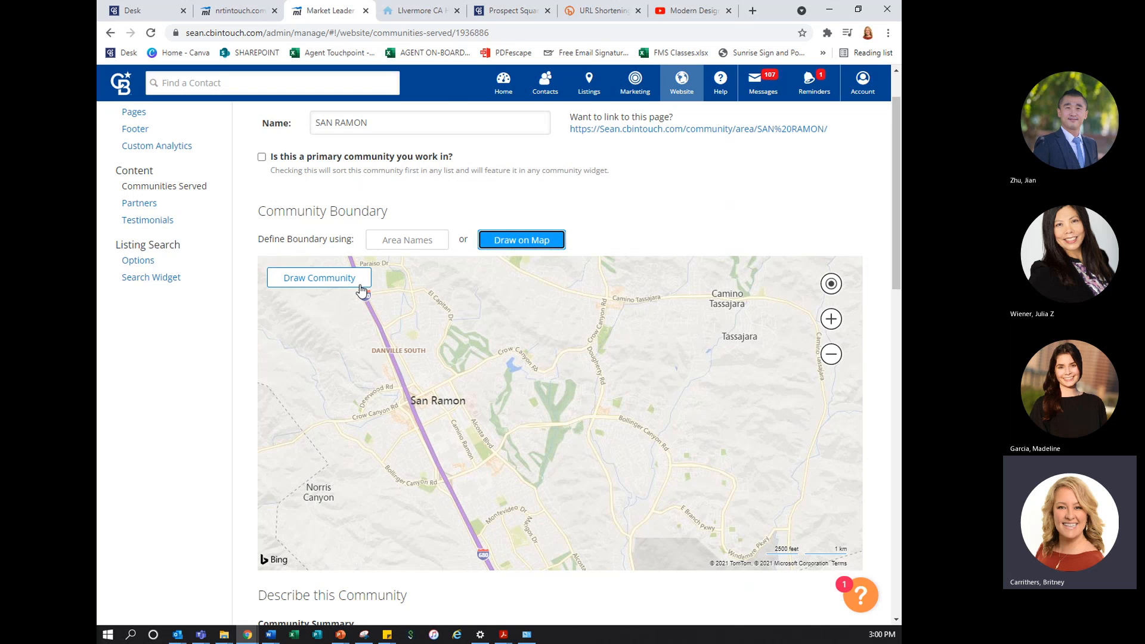
pyautogui.click(320, 278)
pyautogui.moveTo(525, 283)
pyautogui.mouseDown()
pyautogui.moveTo(450, 274)
pyautogui.moveTo(327, 388)
pyautogui.moveTo(498, 521)
pyautogui.moveTo(593, 365)
pyautogui.moveTo(534, 276)
pyautogui.moveTo(510, 274)
pyautogui.moveTo(507, 286)
pyautogui.mouseUp()
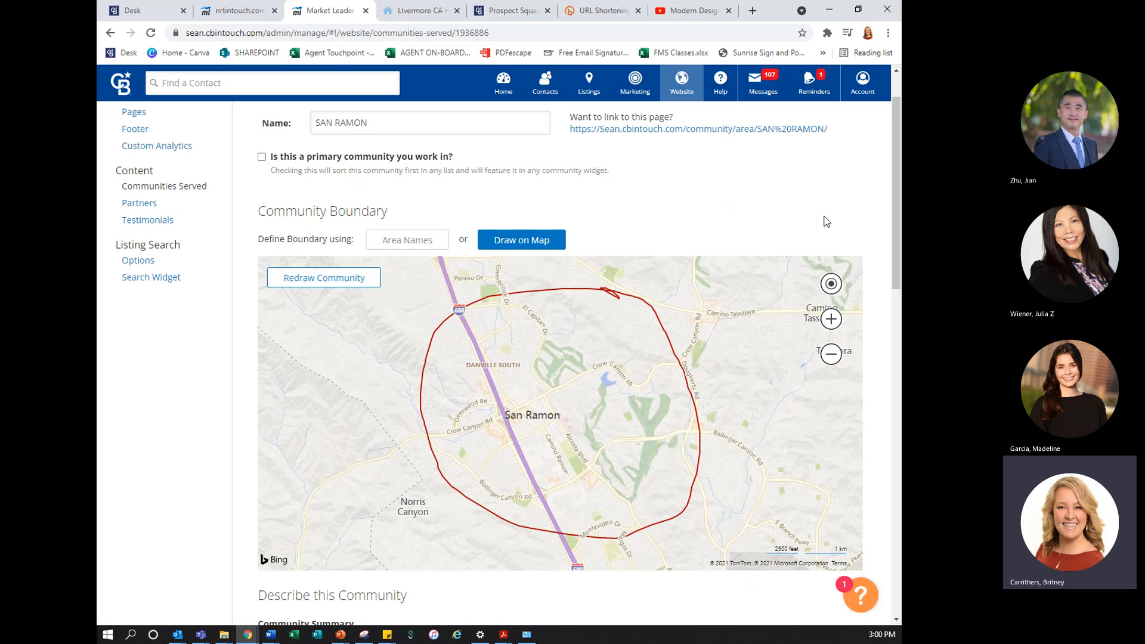
# Save the SAN RAMON community with its hand-drawn map boundary
pyautogui.scroll(-15, 827, 221)
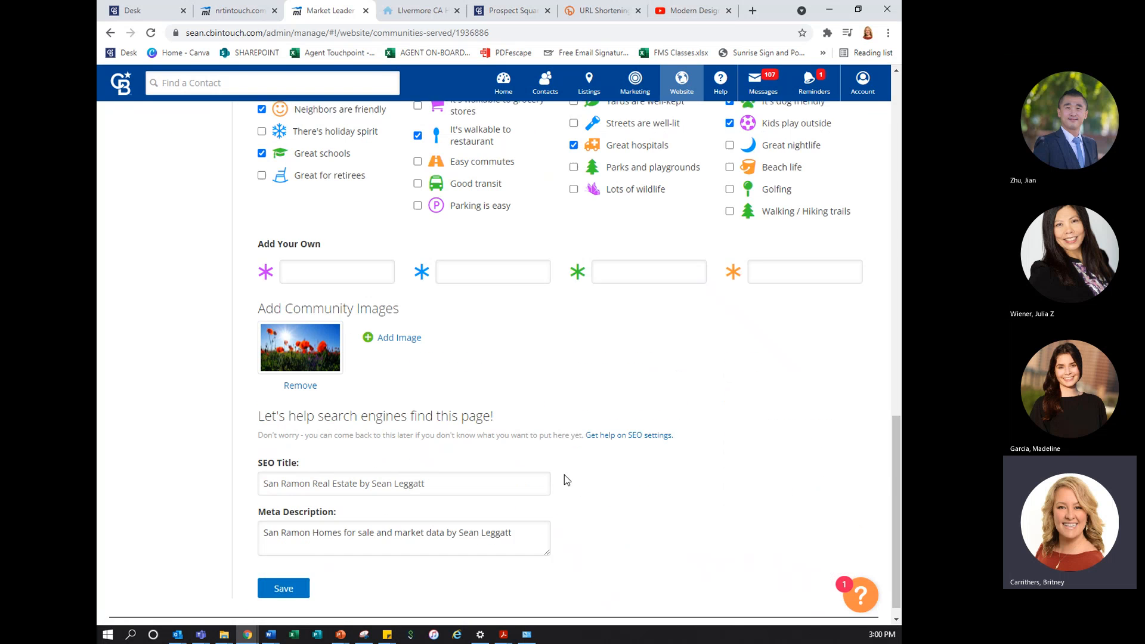
pyautogui.scroll(-1, 565, 479)
pyautogui.click(277, 570)
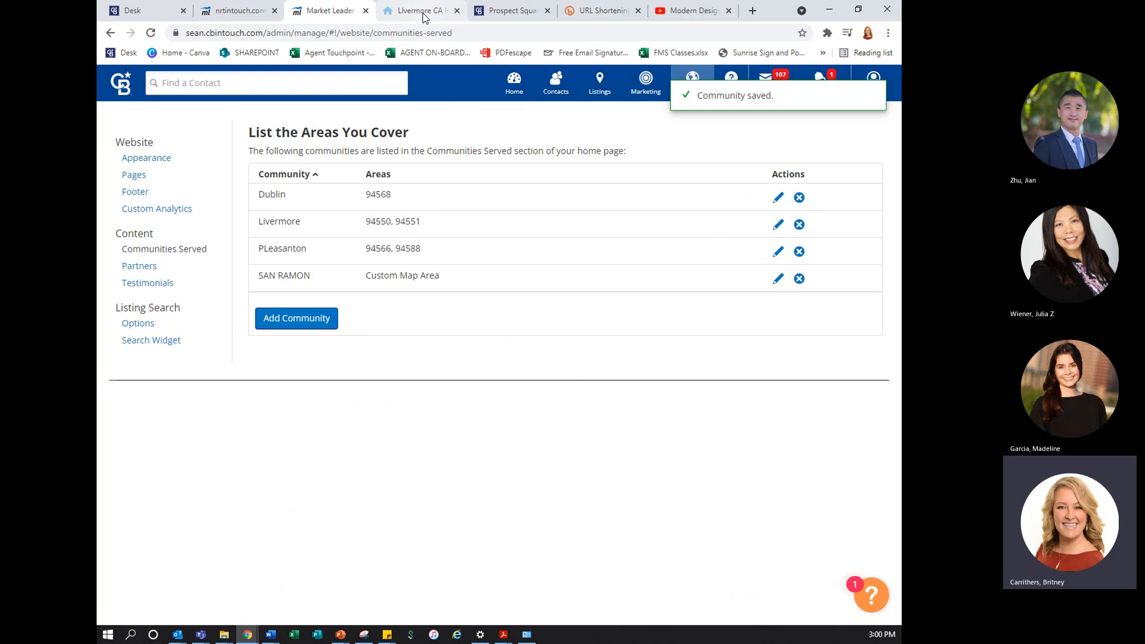
# Reload the agent's public website and open the SAN RAMON page from the Communities Served section
pyautogui.click(424, 12)
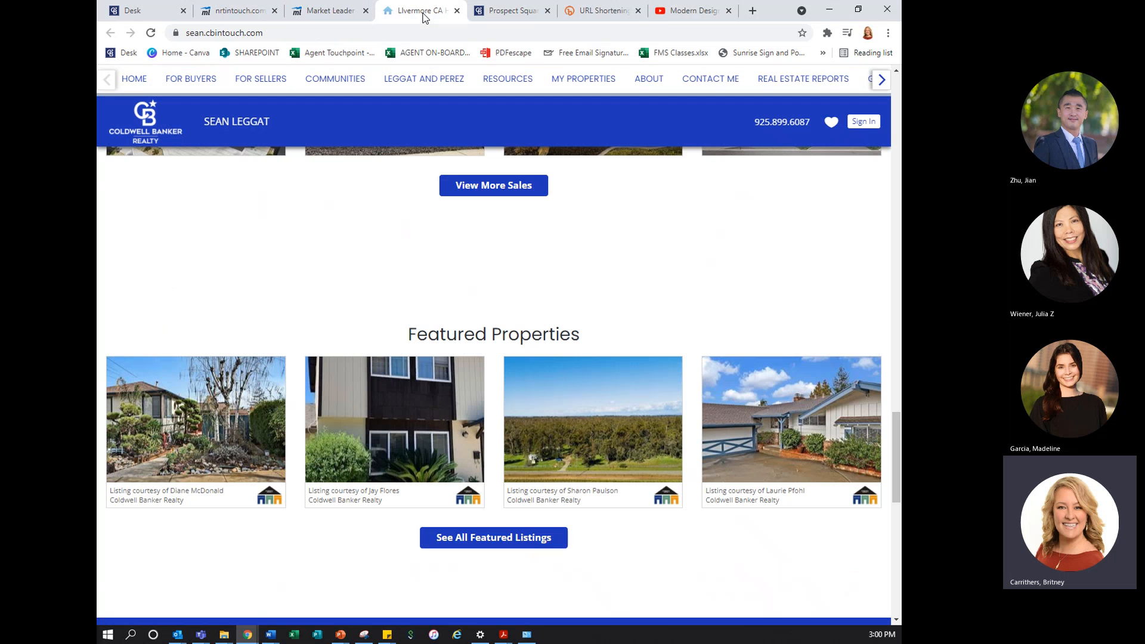
pyautogui.click(149, 34)
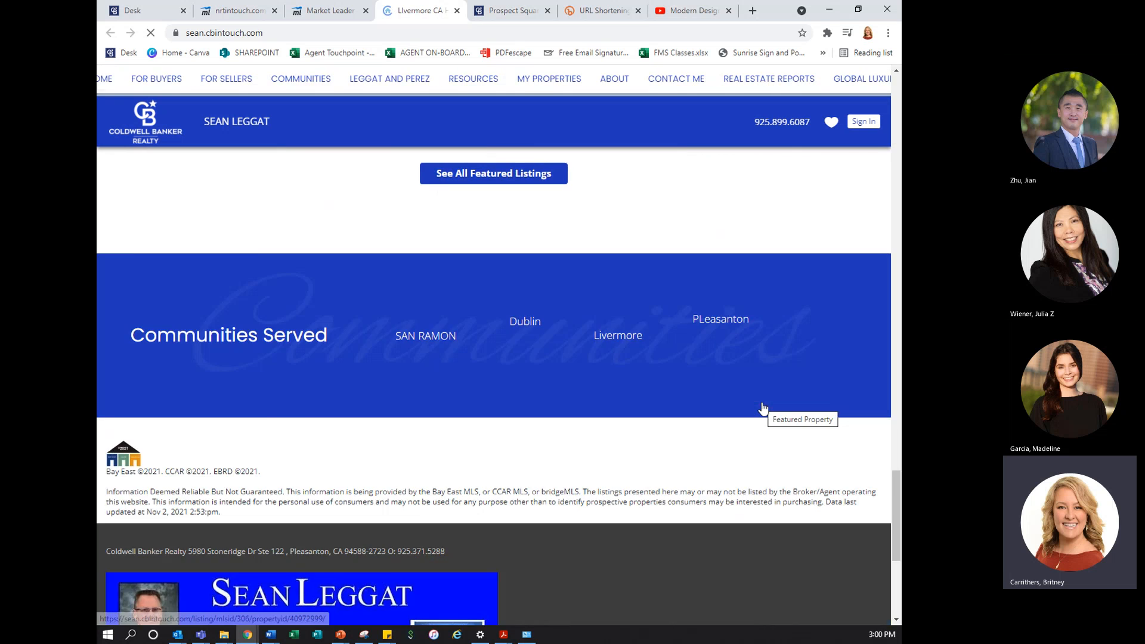
pyautogui.scroll(-5, 485, 367)
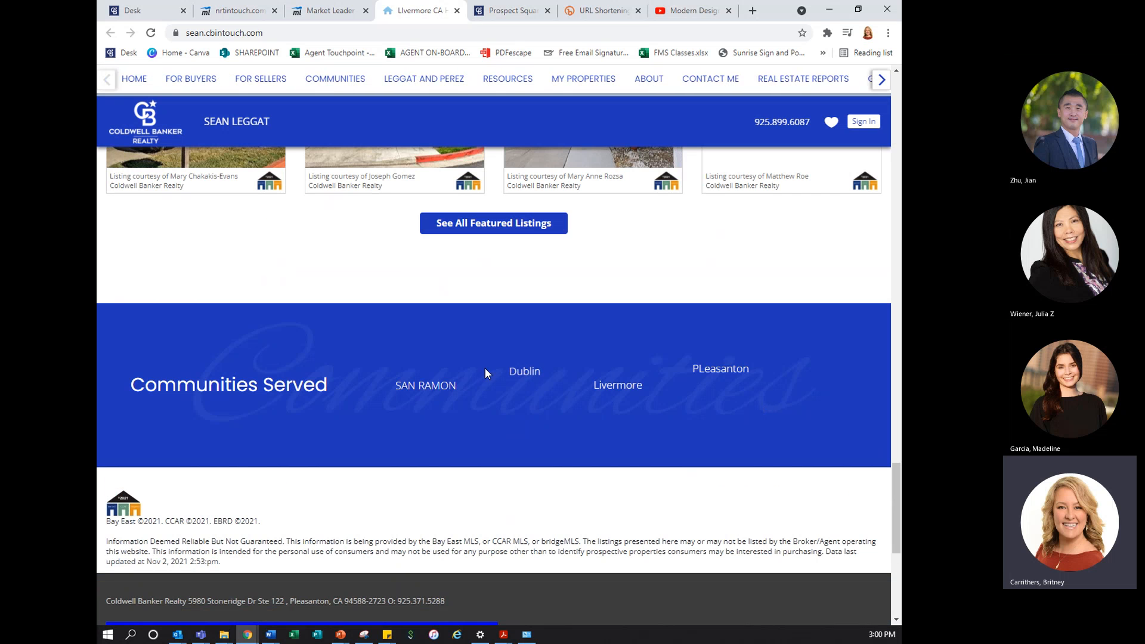
pyautogui.click(426, 394)
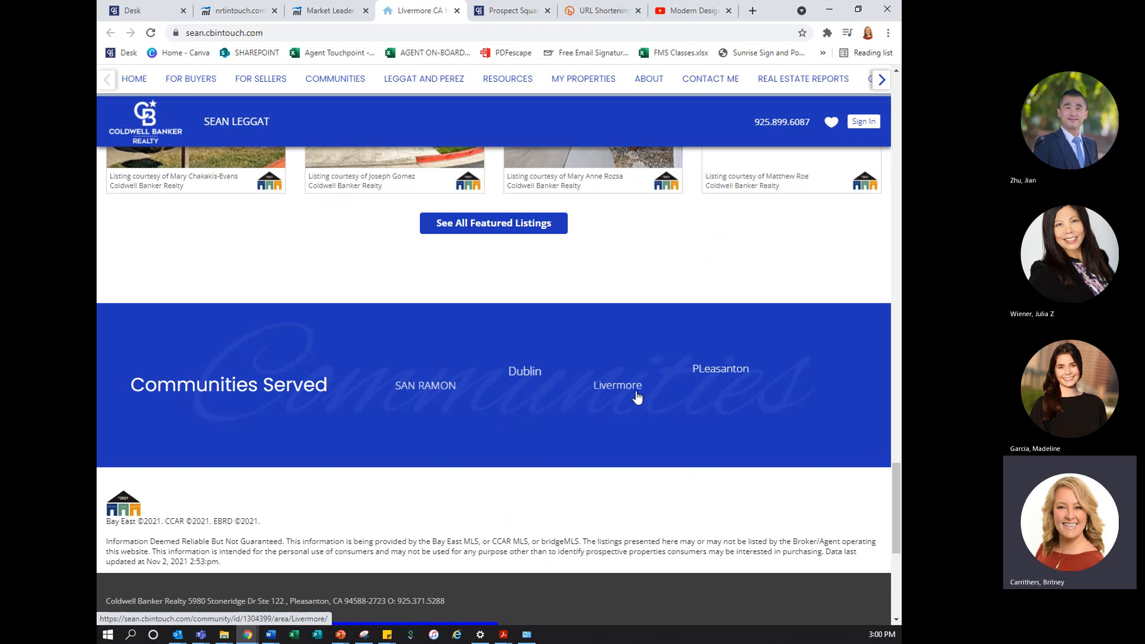
pyautogui.click(432, 389)
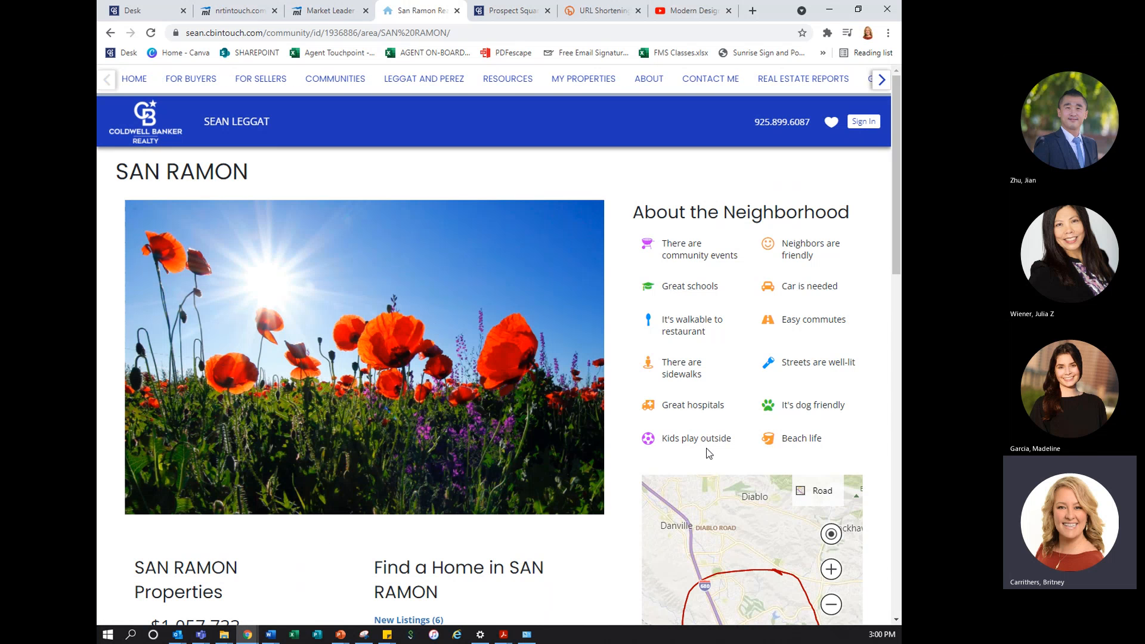
# Review the SAN RAMON page's property statistics and boundary map, and open the Livermore page from More Neighborhoods
pyautogui.scroll(-4, 543, 298)
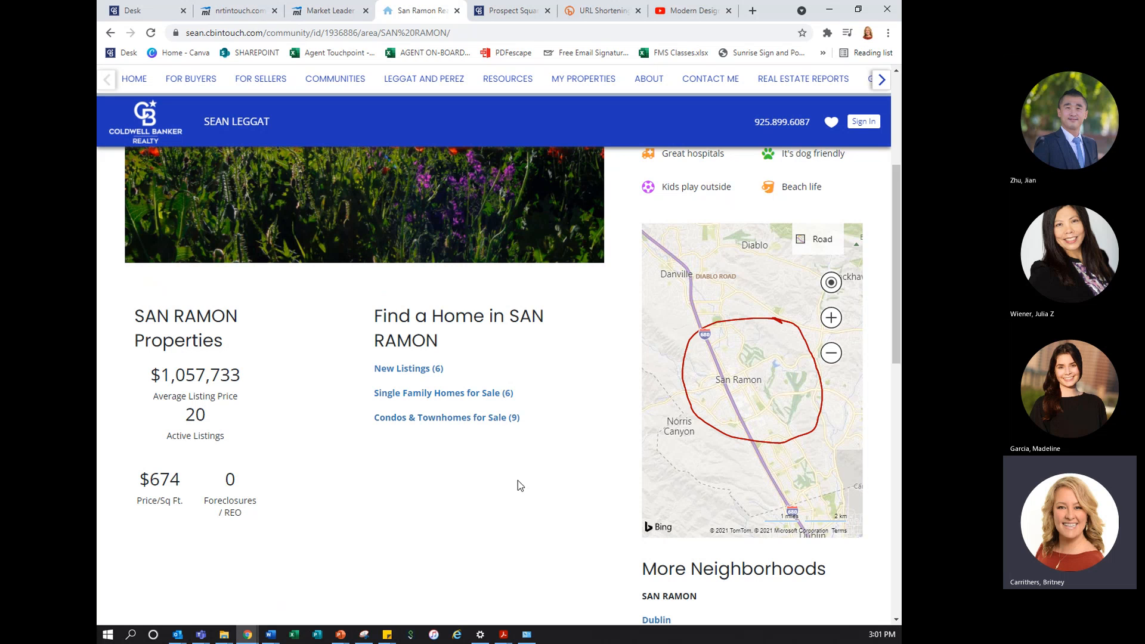
pyautogui.scroll(4, 556, 420)
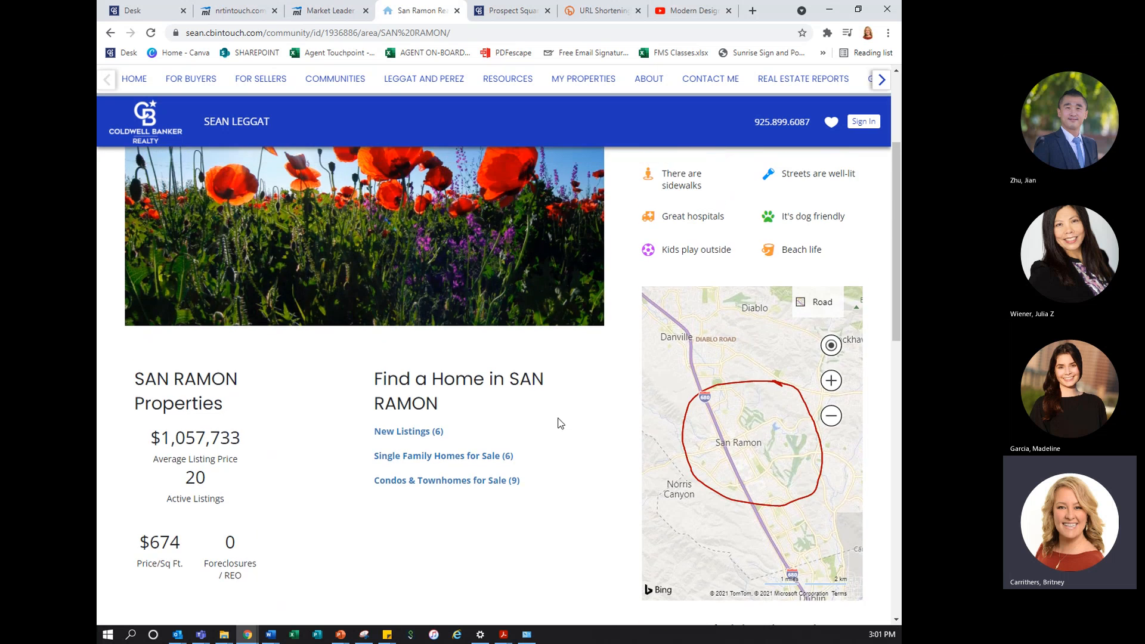
pyautogui.scroll(-5, 535, 424)
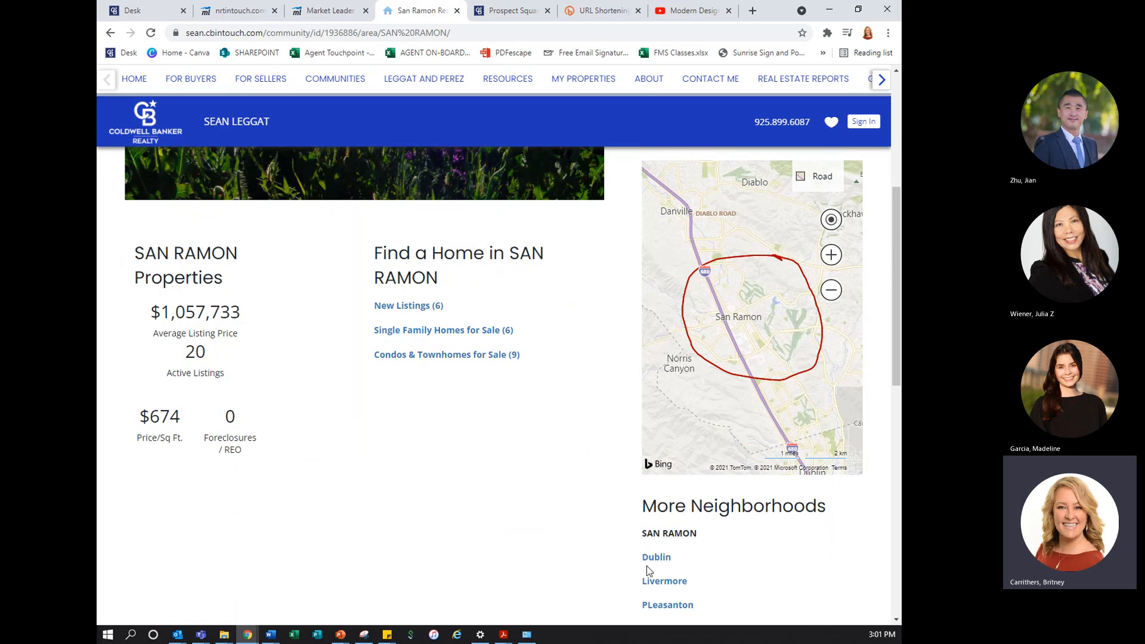
pyautogui.click(651, 582)
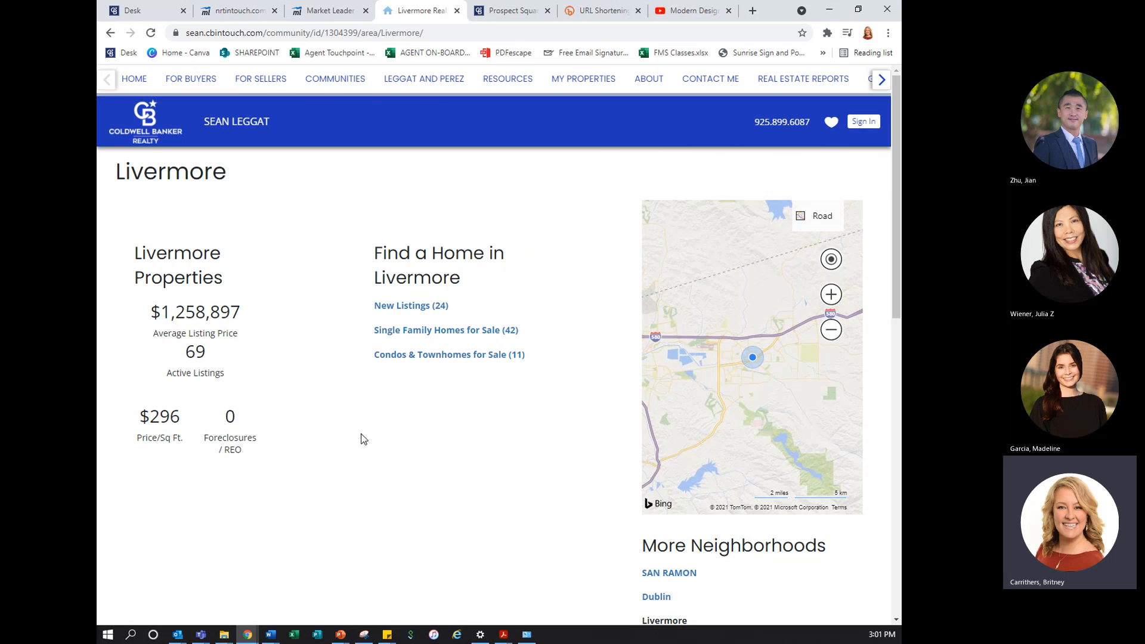
# Return to the public site's Communities page and review the Communities Served list
pyautogui.click(327, 88)
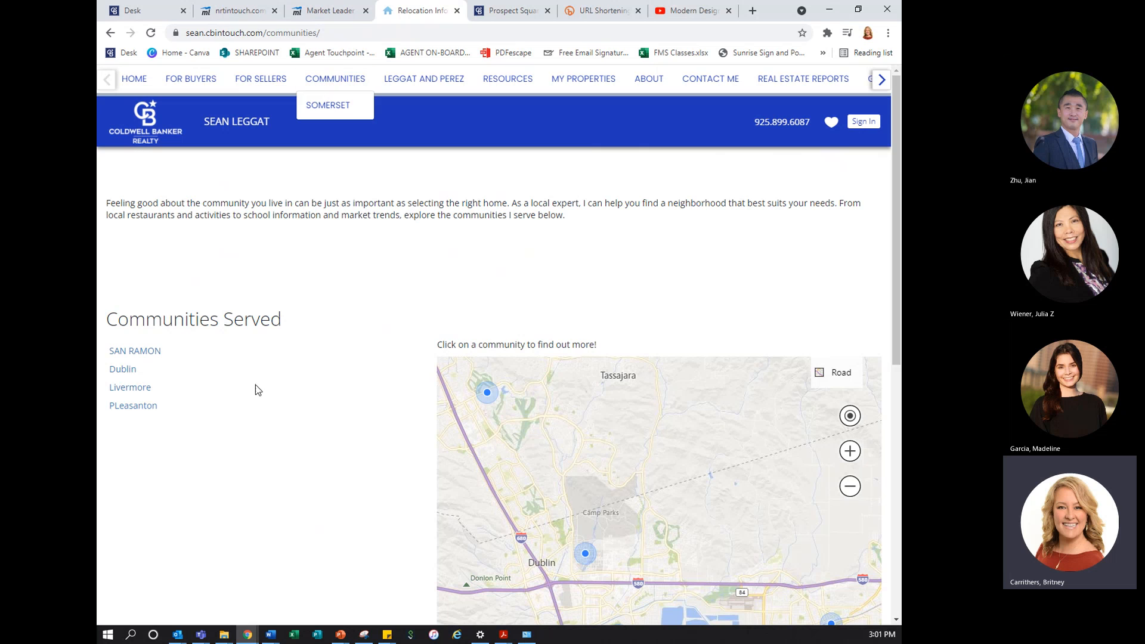
pyautogui.click(158, 361)
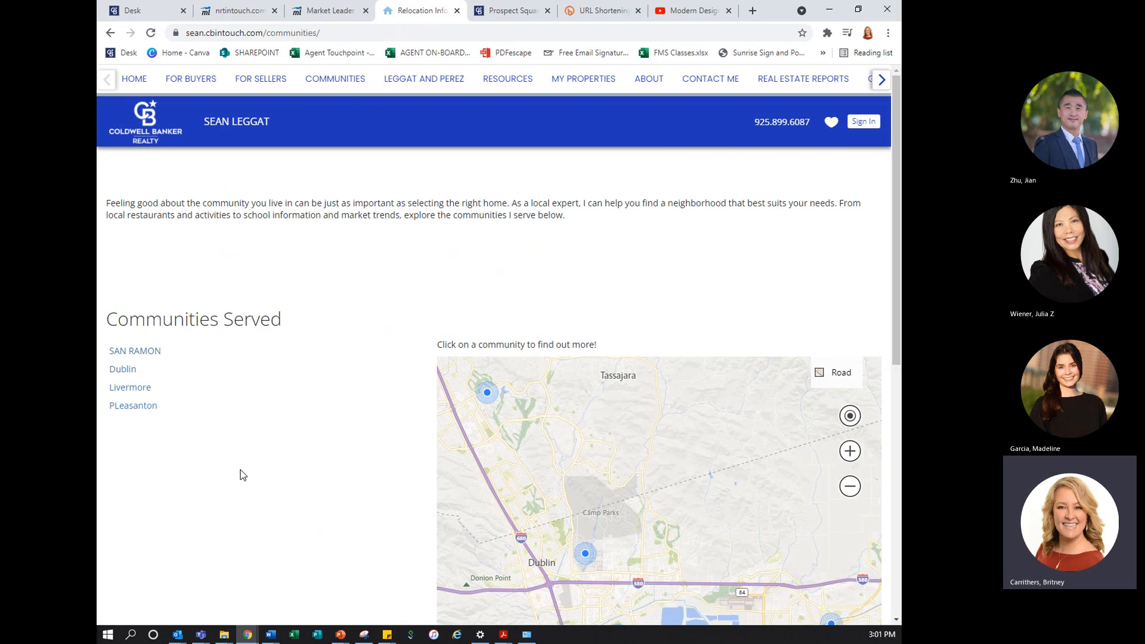
# In the website admin, delete the SAN RAMON community from Communities Served and open the Testimonials settings
pyautogui.click(338, 13)
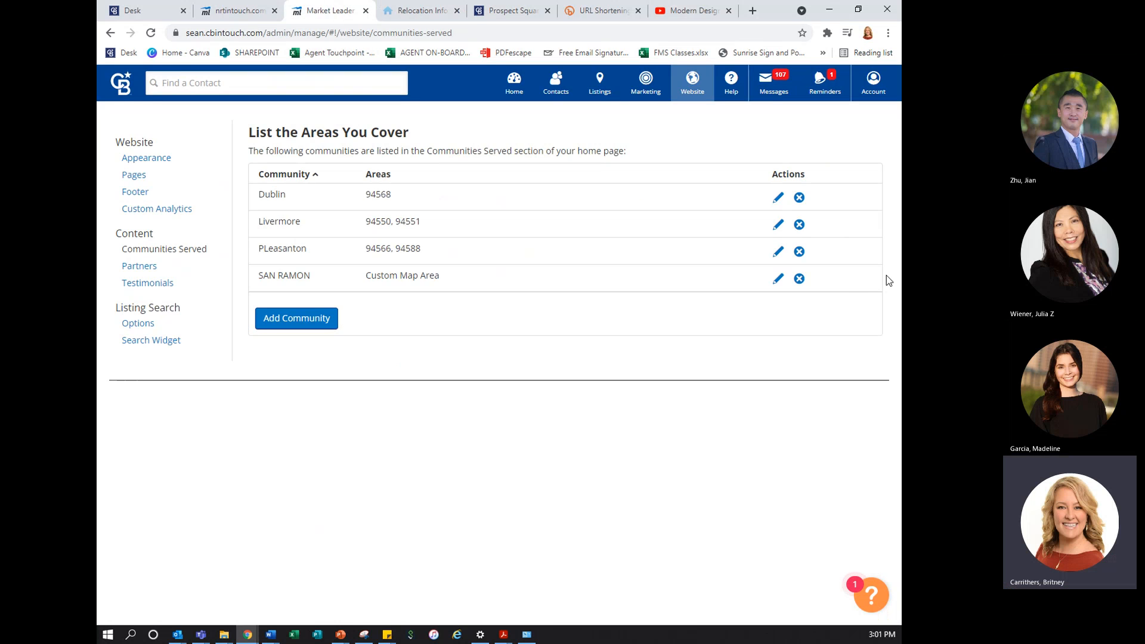
pyautogui.click(800, 279)
pyautogui.click(599, 373)
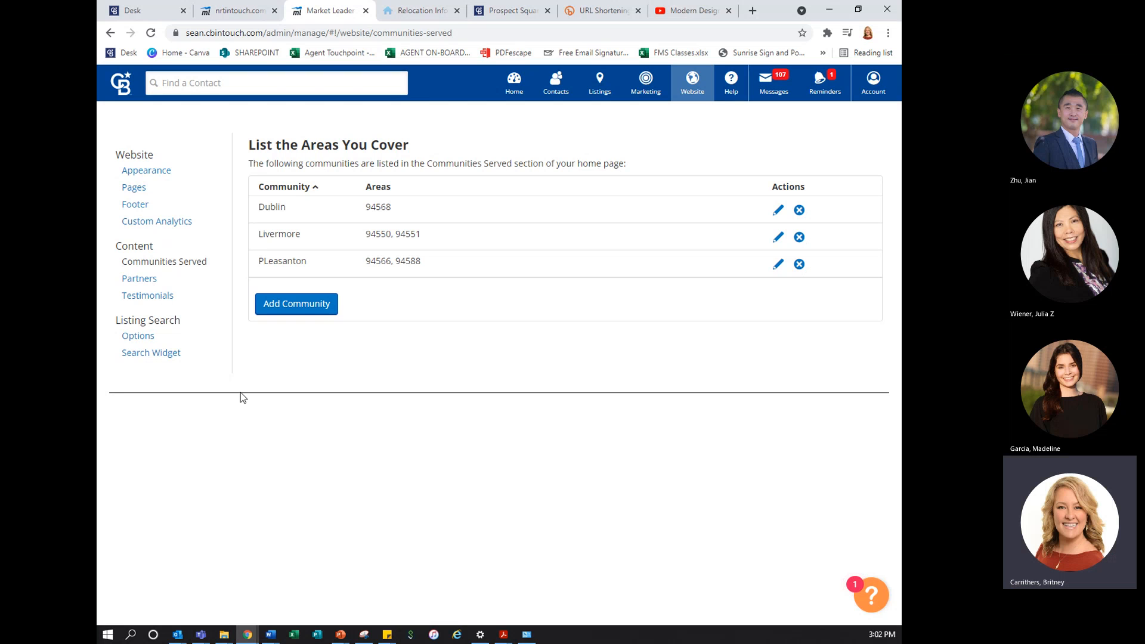
pyautogui.click(169, 296)
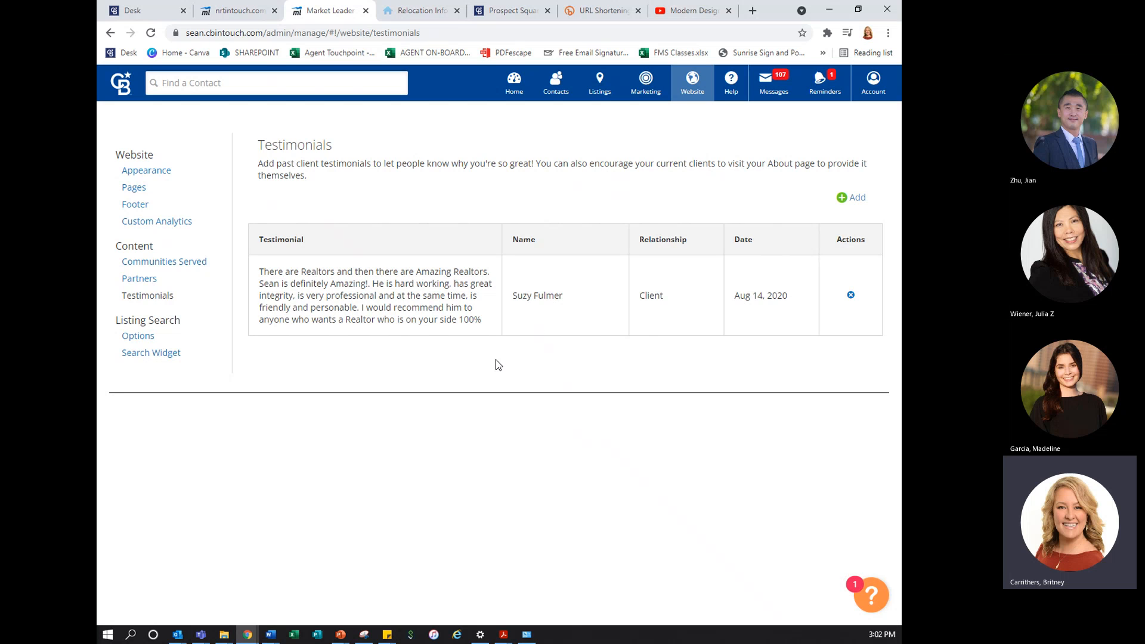
pyautogui.click(864, 200)
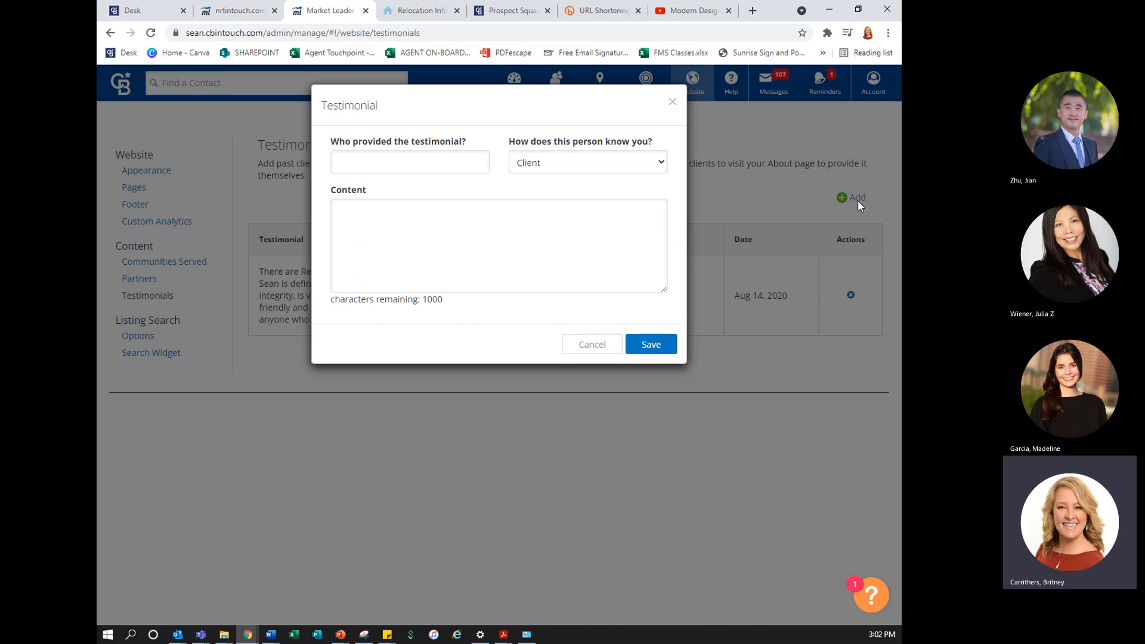
pyautogui.click(472, 229)
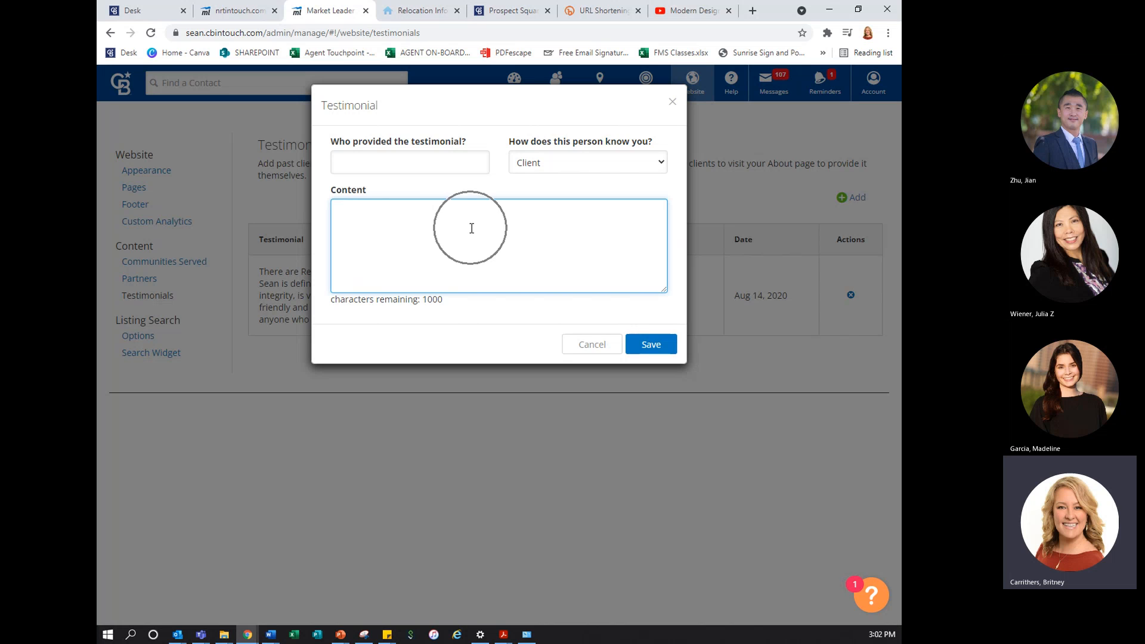
pyautogui.click(380, 166)
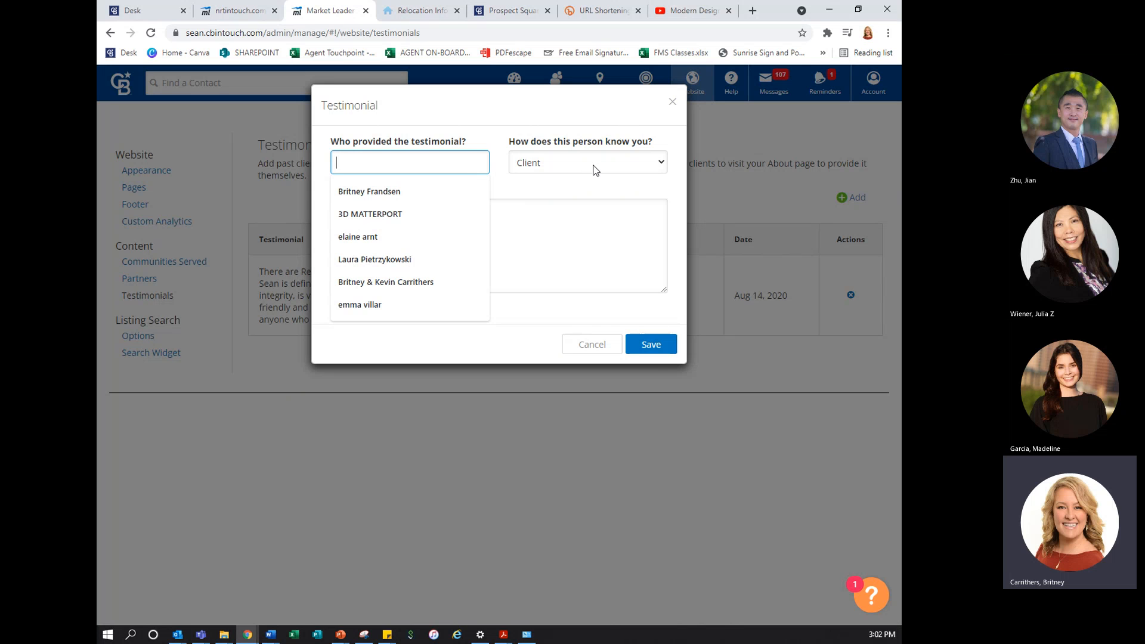
pyautogui.click(658, 346)
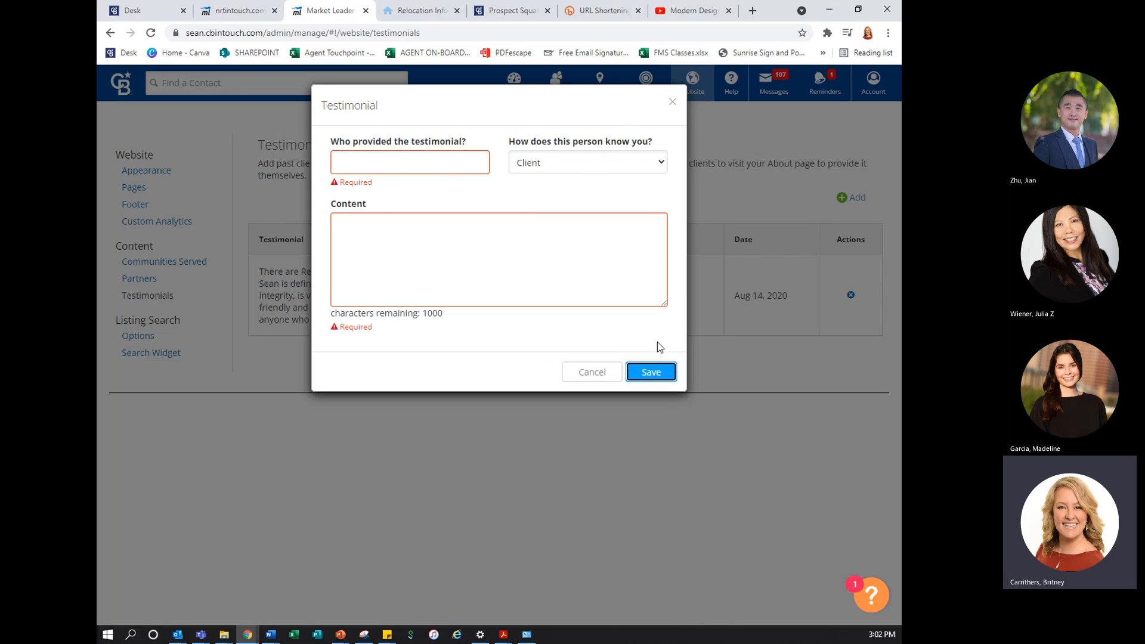
pyautogui.click(592, 373)
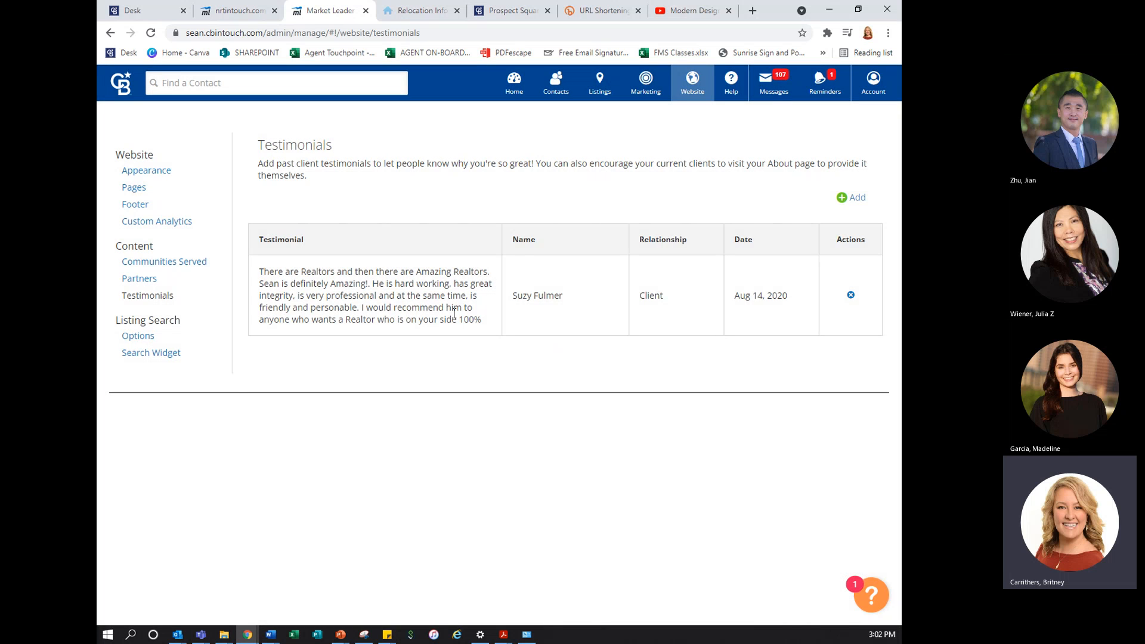
# Copy the full text of the existing client testimonial
pyautogui.press('ctrl')
pyautogui.moveTo(494, 328); pyautogui.dragTo(261, 278)
pyautogui.hotkey('ctrl', 'c')
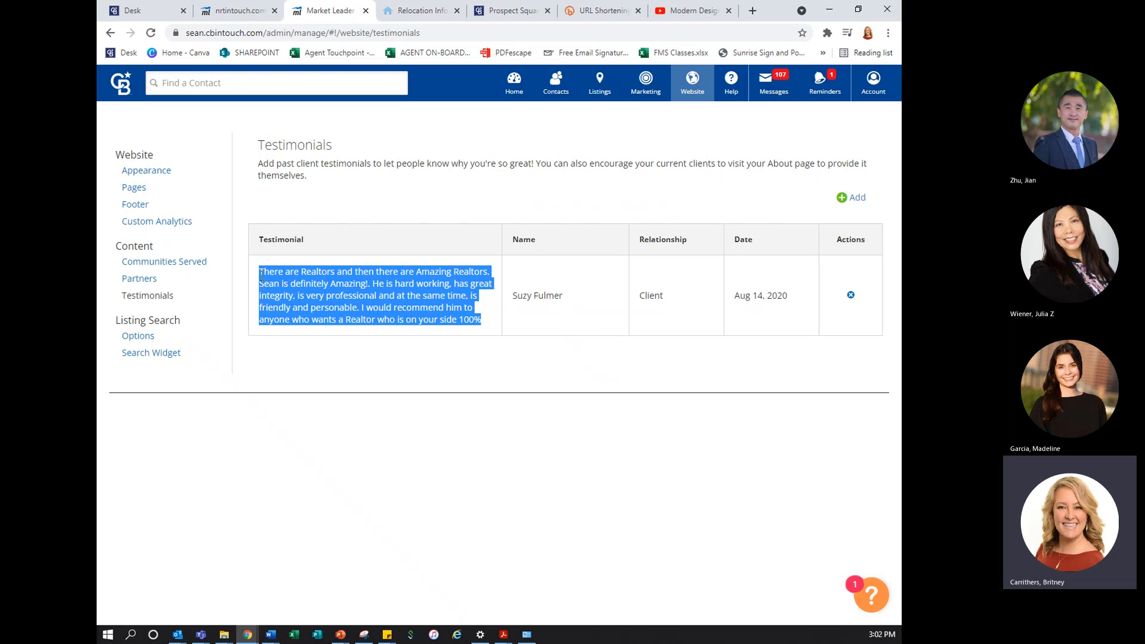
pyautogui.click(859, 198)
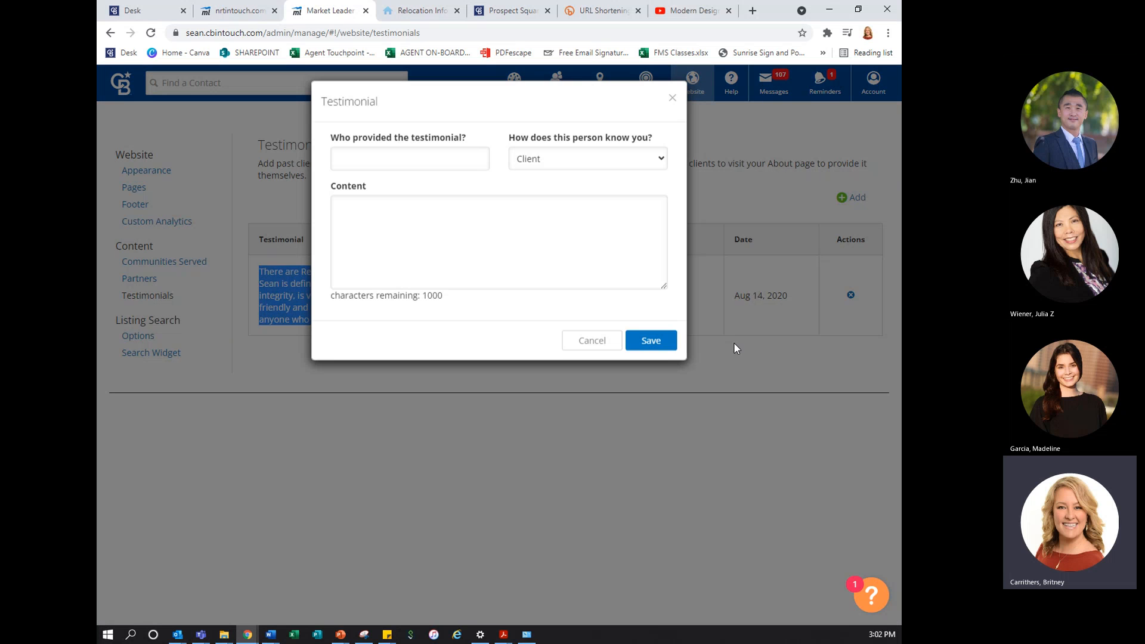
pyautogui.click(565, 260)
pyautogui.hotkey('ctrl', 'v')
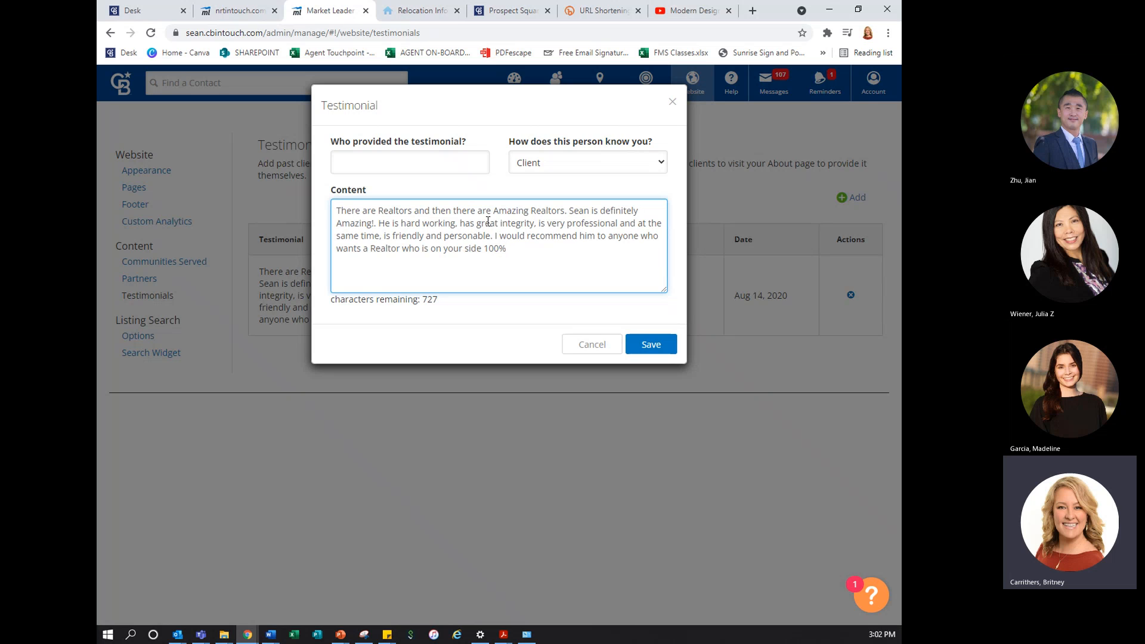
pyautogui.click(376, 223)
pyautogui.press('BackSpace')
pyautogui.press('BackSpace')
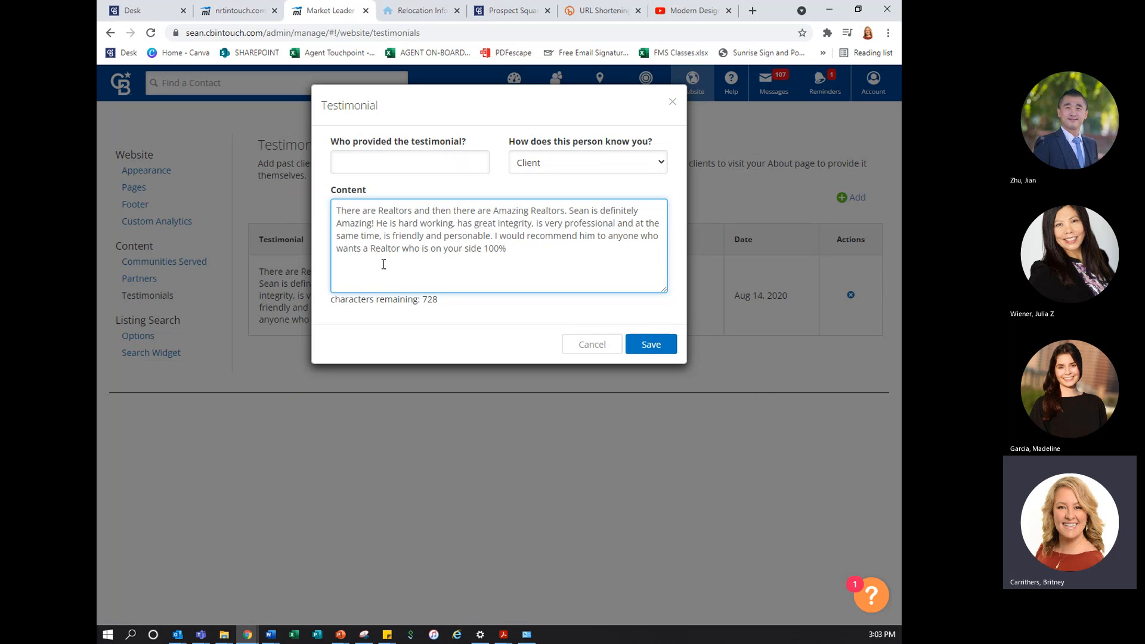
pyautogui.moveTo(498, 123); pyautogui.dragTo(652, 169)
pyautogui.click(604, 349)
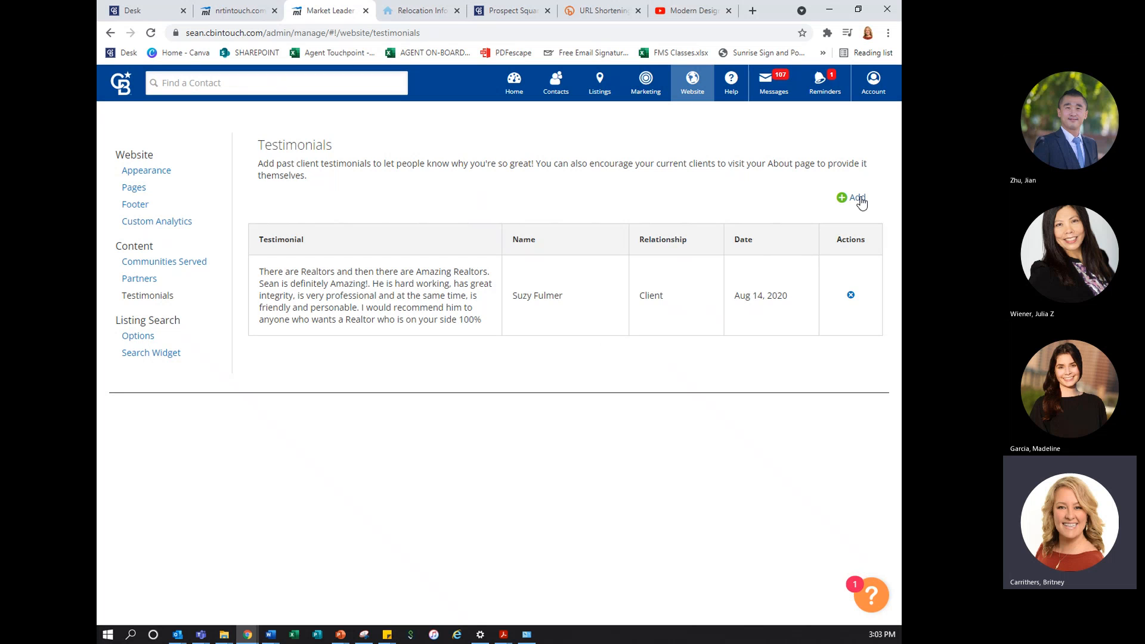
# Start a new testimonial with the copied text as its content and remove the stray period after "Amazing!"
pyautogui.click(859, 199)
pyautogui.click(363, 243)
pyautogui.hotkey('ctrl', 'v')
pyautogui.click(377, 225)
pyautogui.press('BackSpace')
# Enter the client's full name as the testimonial provider and save the new testimonial
pyautogui.hotkey('shift', 'Tab')
pyautogui.hotkey('shift', 'Tab')
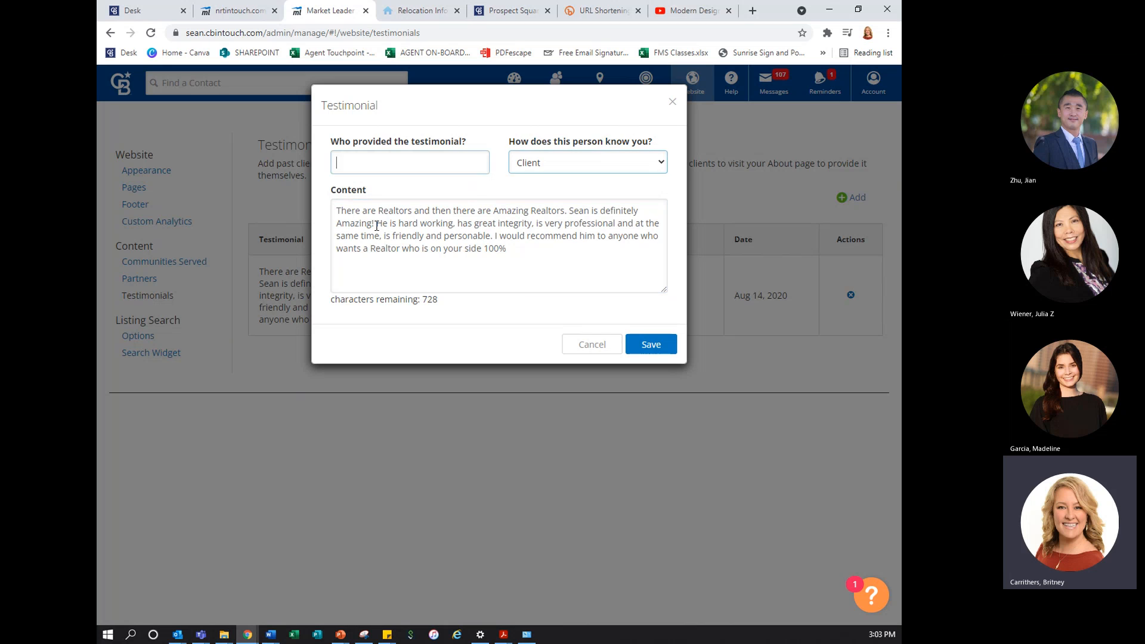
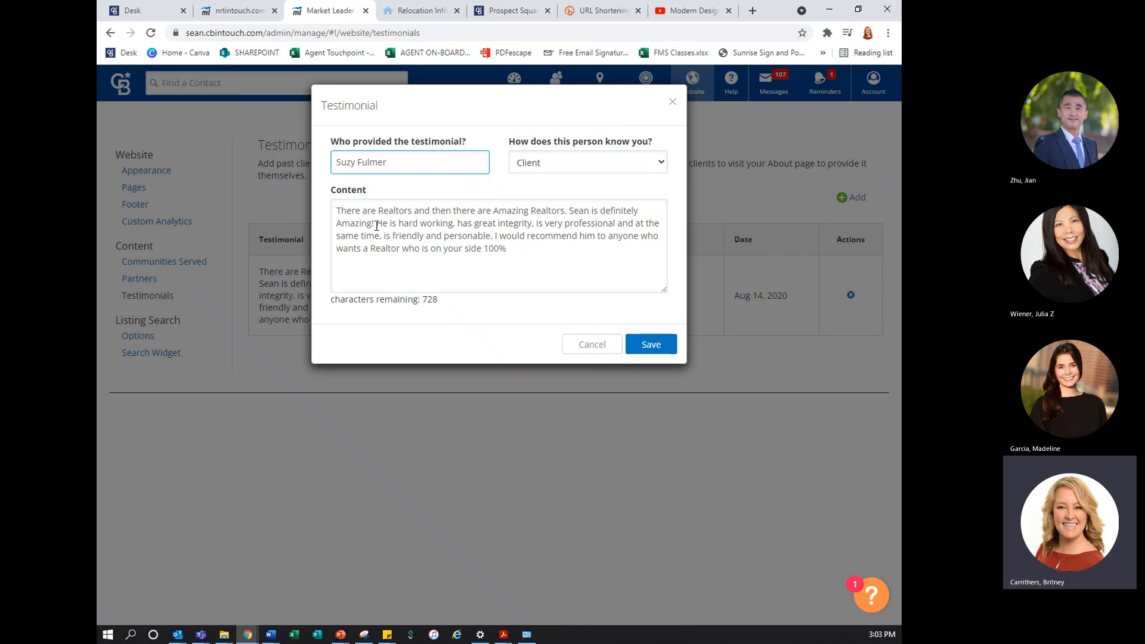
pyautogui.click(637, 352)
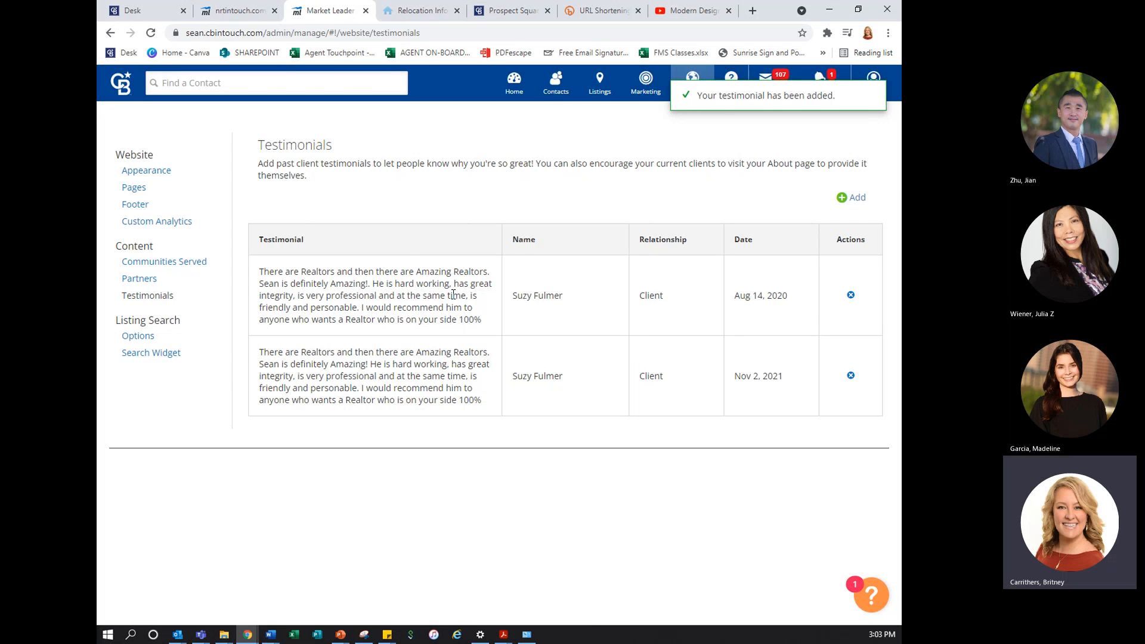
# Delete the older duplicate testimonial dated Aug 14, 2020
pyautogui.click(851, 295)
pyautogui.click(637, 178)
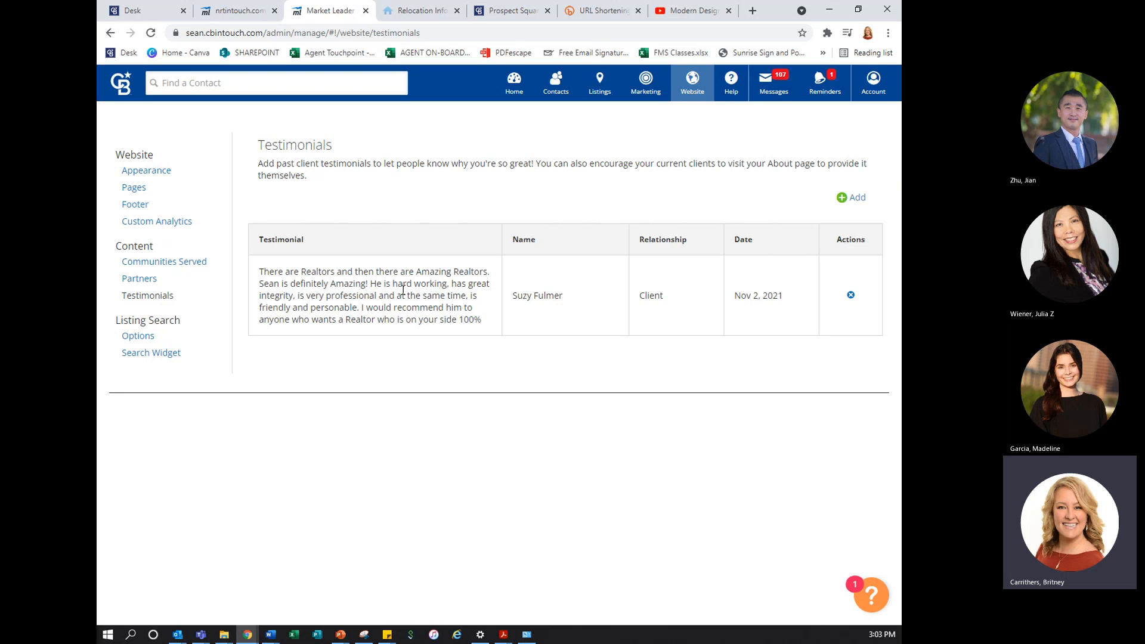
# Check how the testimonial appears on the public site's Home and About pages, and return to its Home page
pyautogui.click(437, 14)
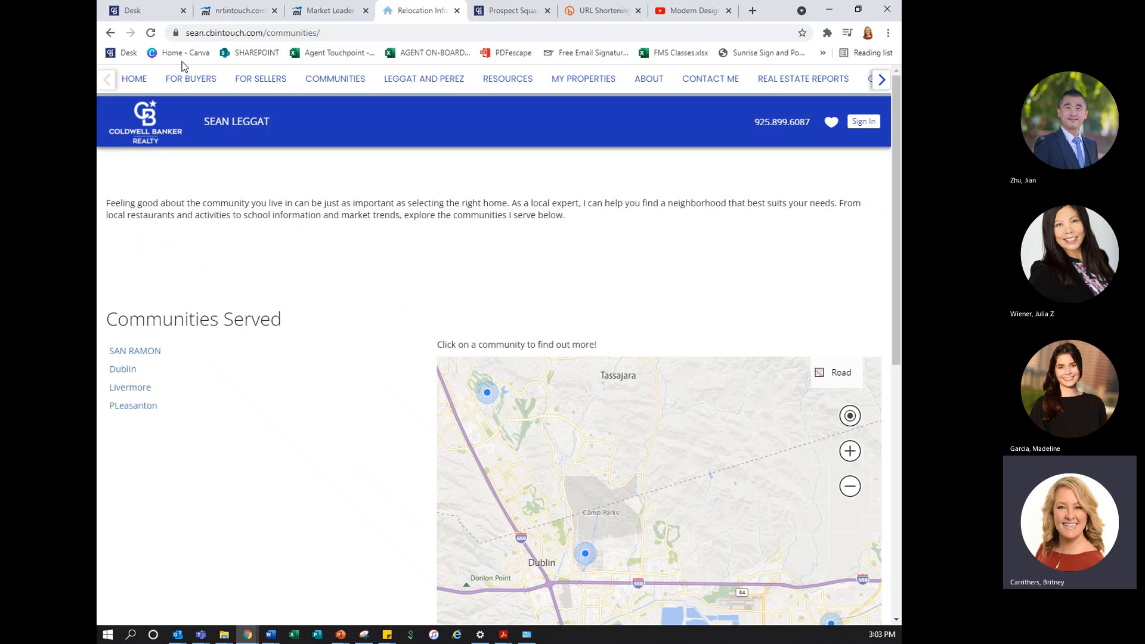
pyautogui.click(133, 78)
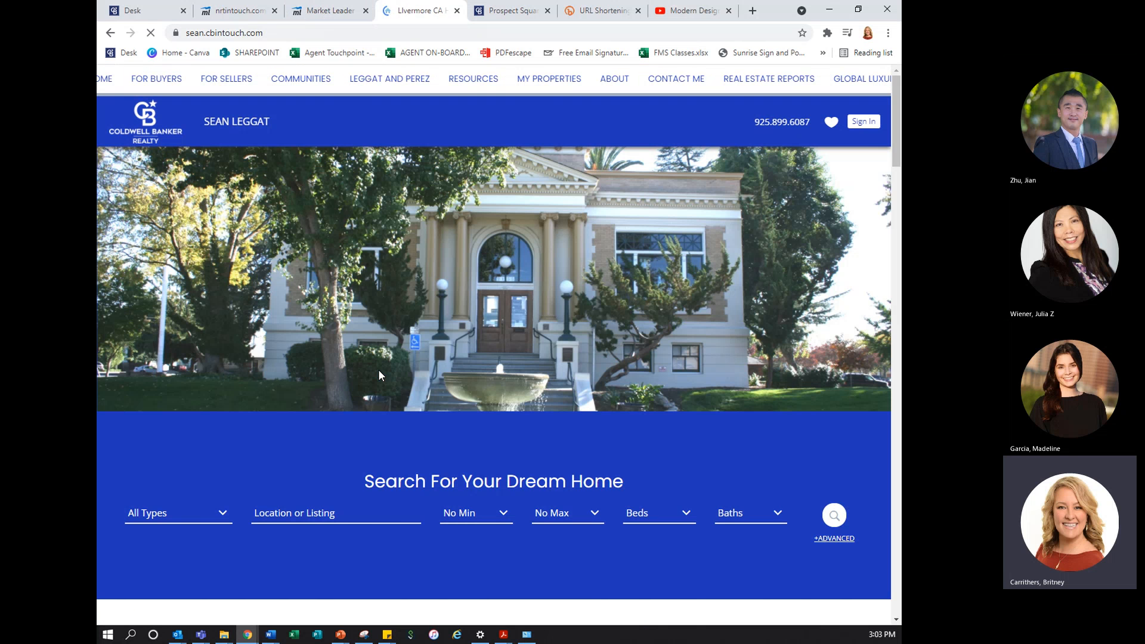
pyautogui.scroll(-15, 382, 379)
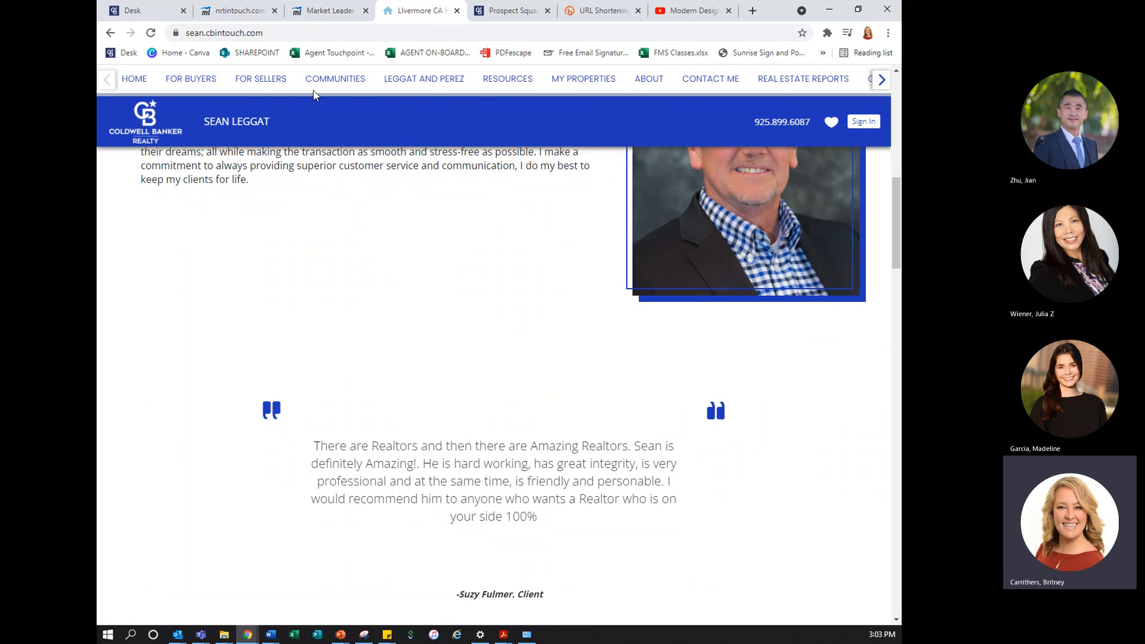
pyautogui.click(657, 82)
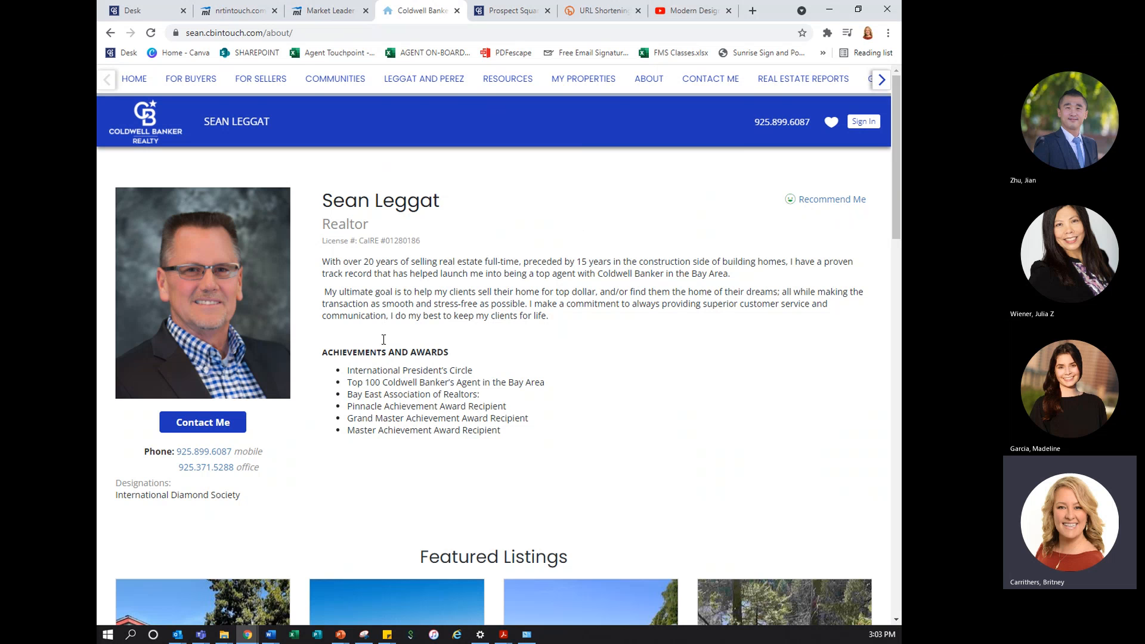
pyautogui.scroll(-15, 638, 389)
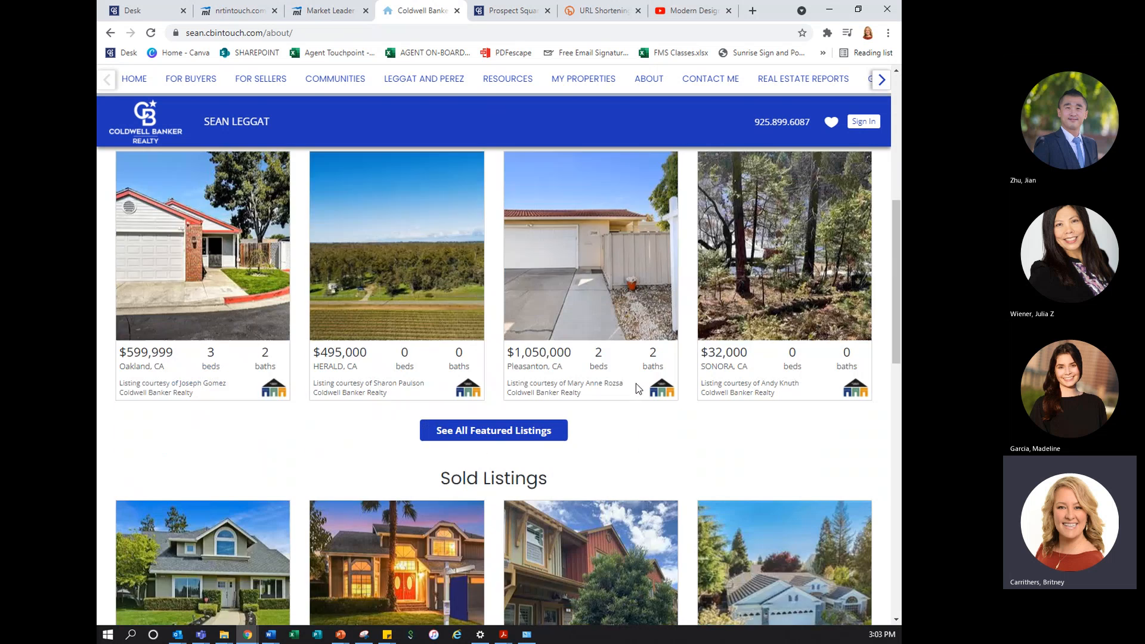
pyautogui.scroll(1, 638, 389)
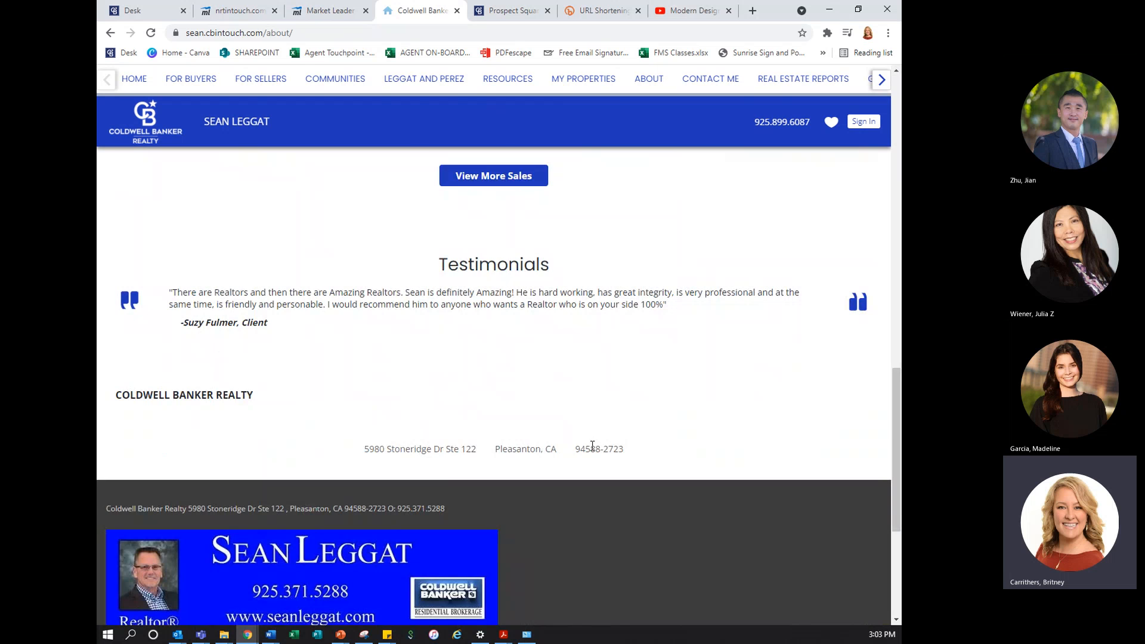
pyautogui.scroll(12, 593, 446)
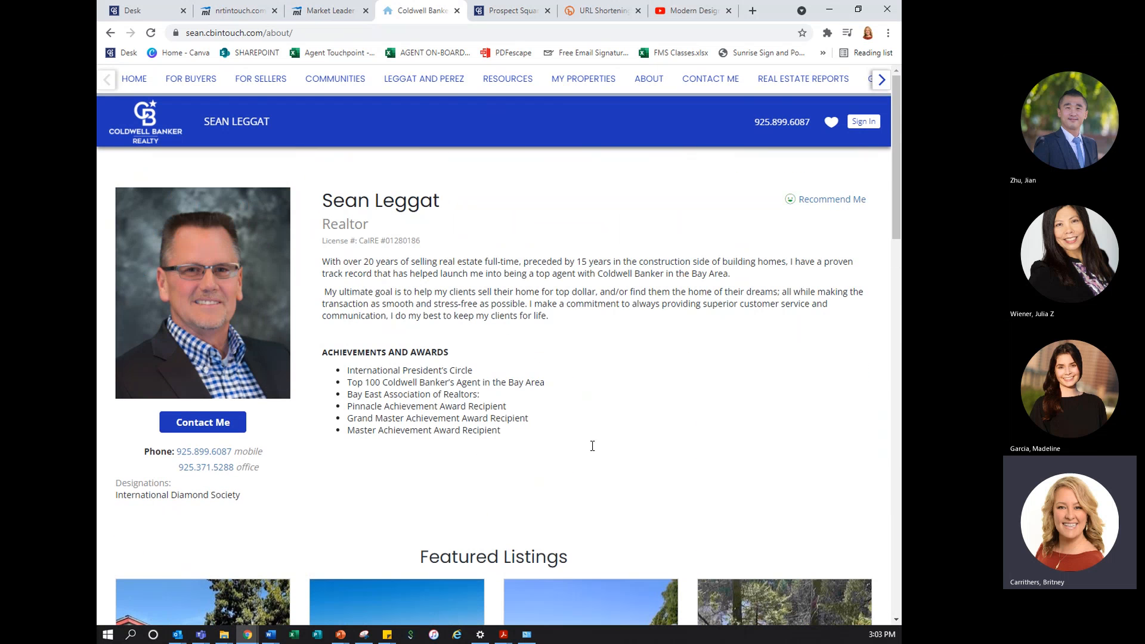
pyautogui.click(133, 80)
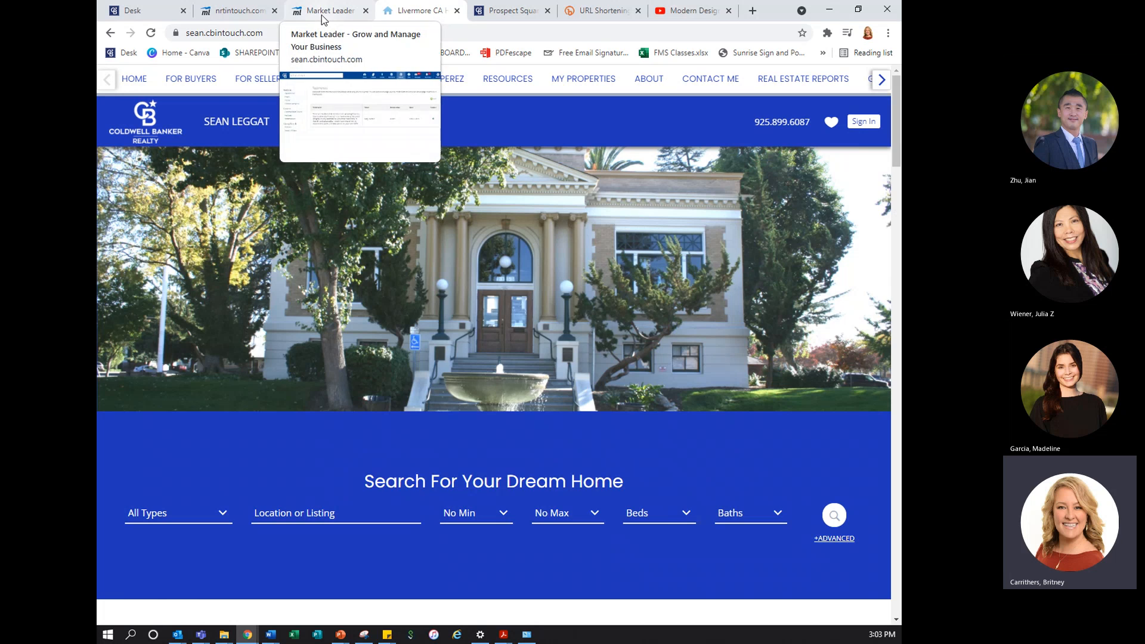
# Open the Home page for editing from the Pages and Menus settings in the website admin
pyautogui.click(311, 12)
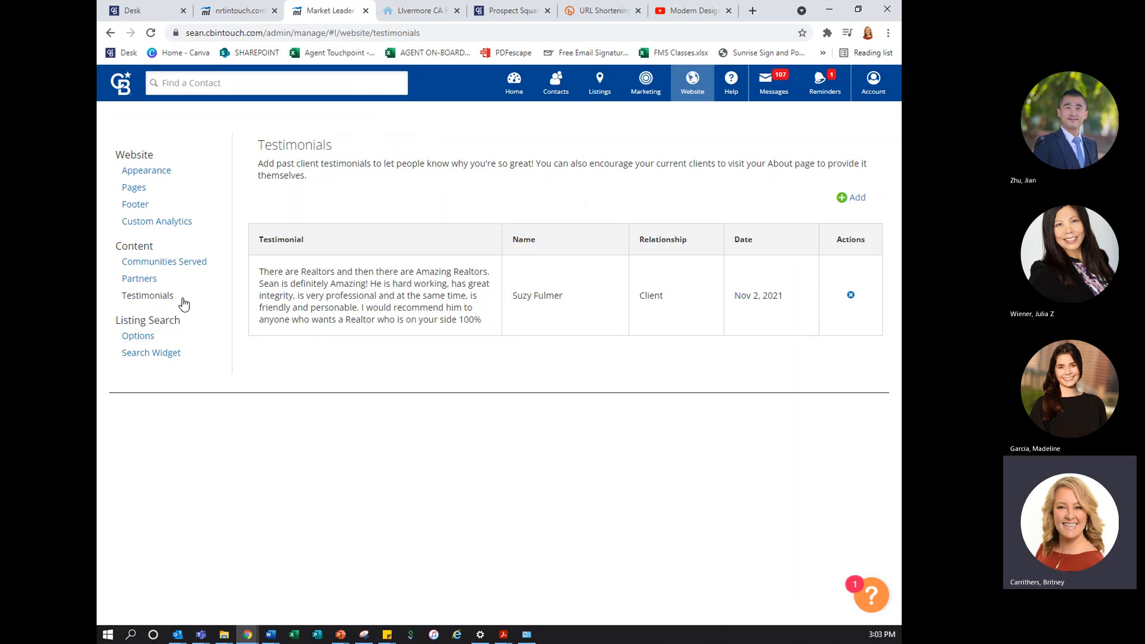
pyautogui.click(137, 190)
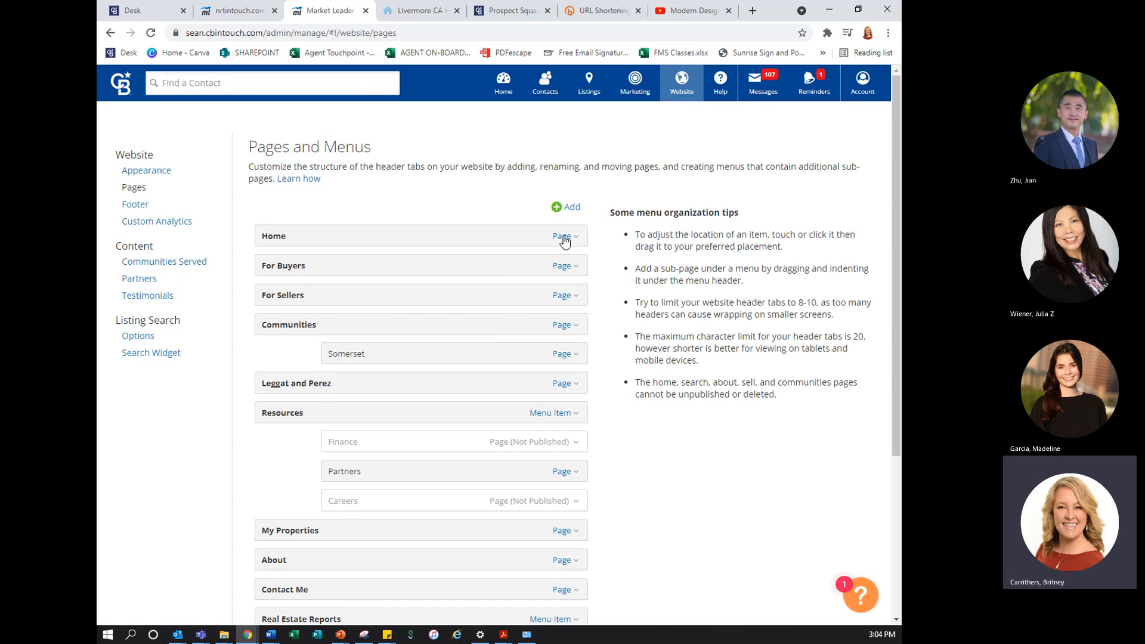
pyautogui.click(565, 238)
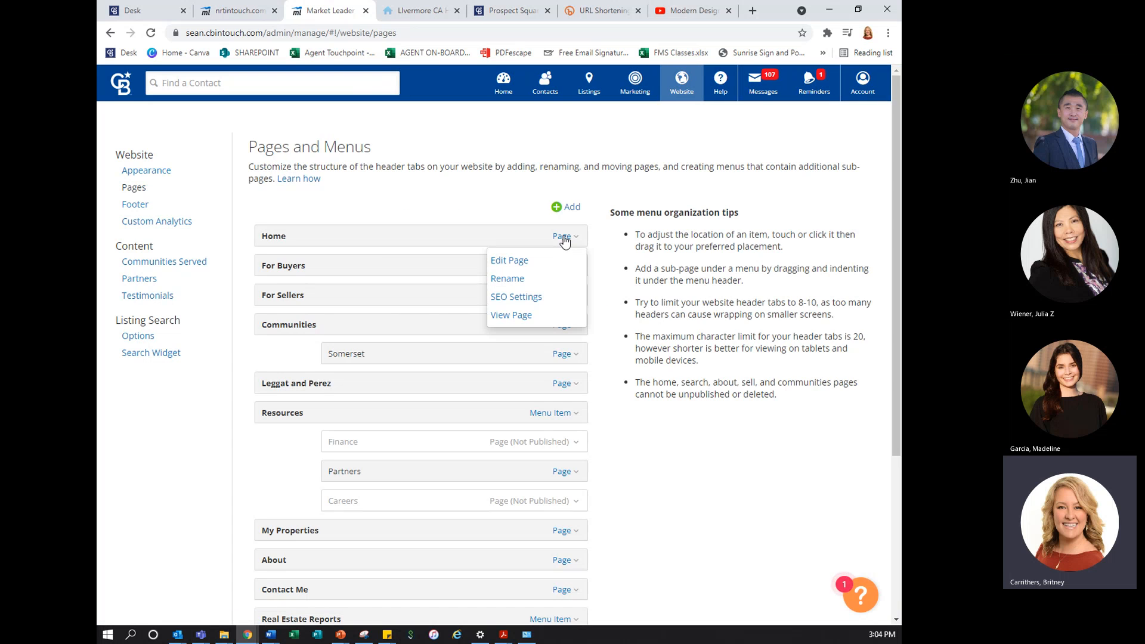
pyautogui.click(530, 263)
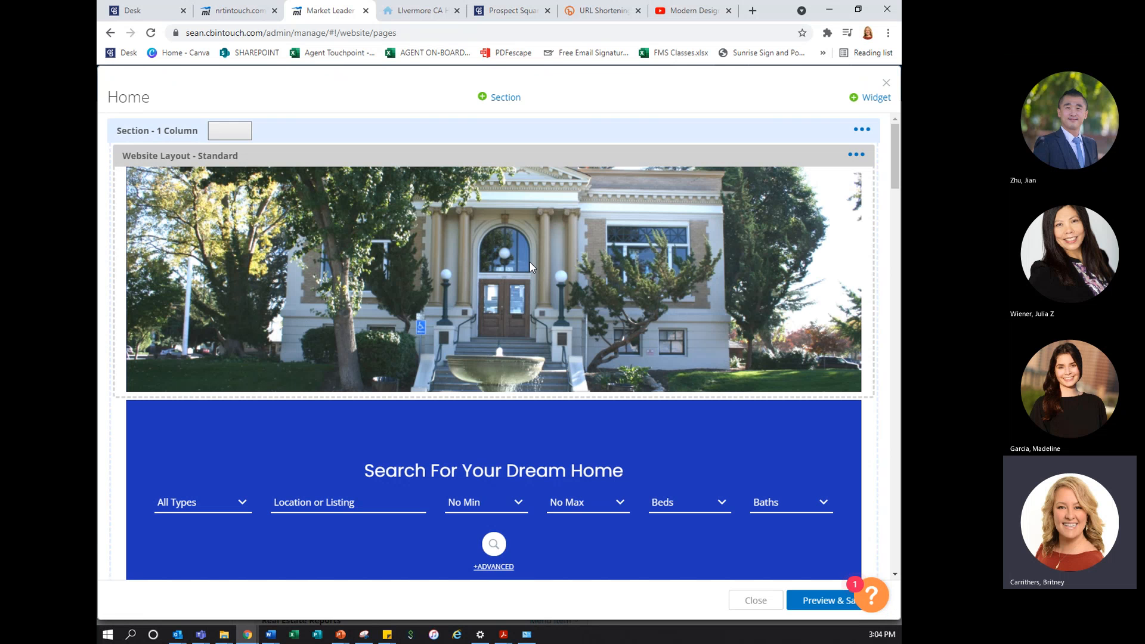
# Add a Custom Content widget to the Home page with the headline Global Luxury and the Accent 2 background, and continue to its content
pyautogui.click(862, 99)
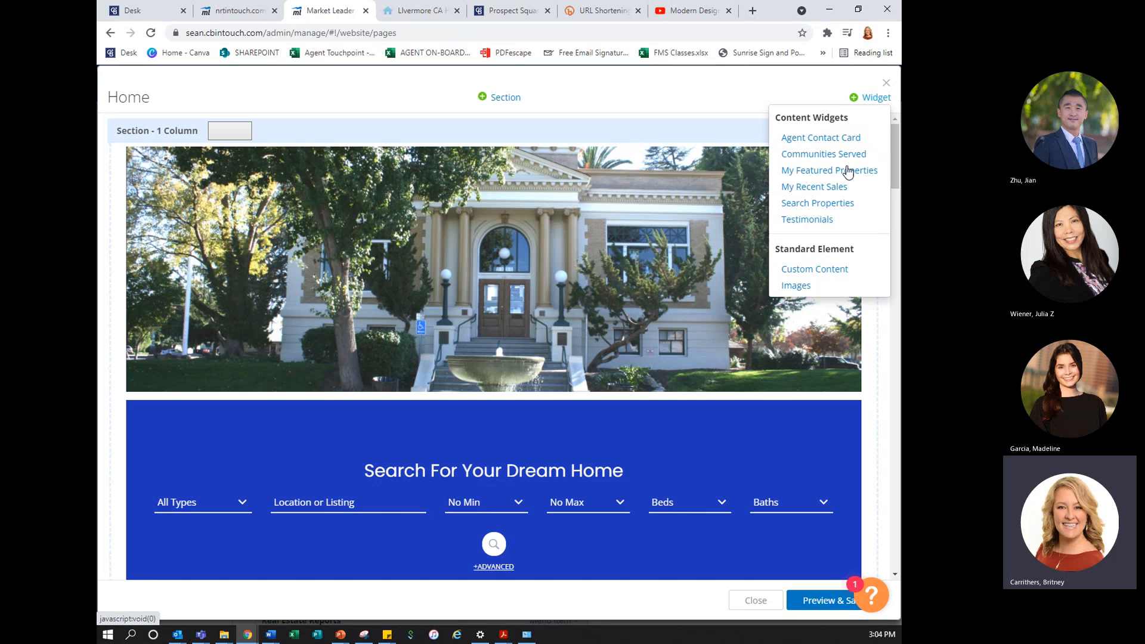
pyautogui.click(841, 274)
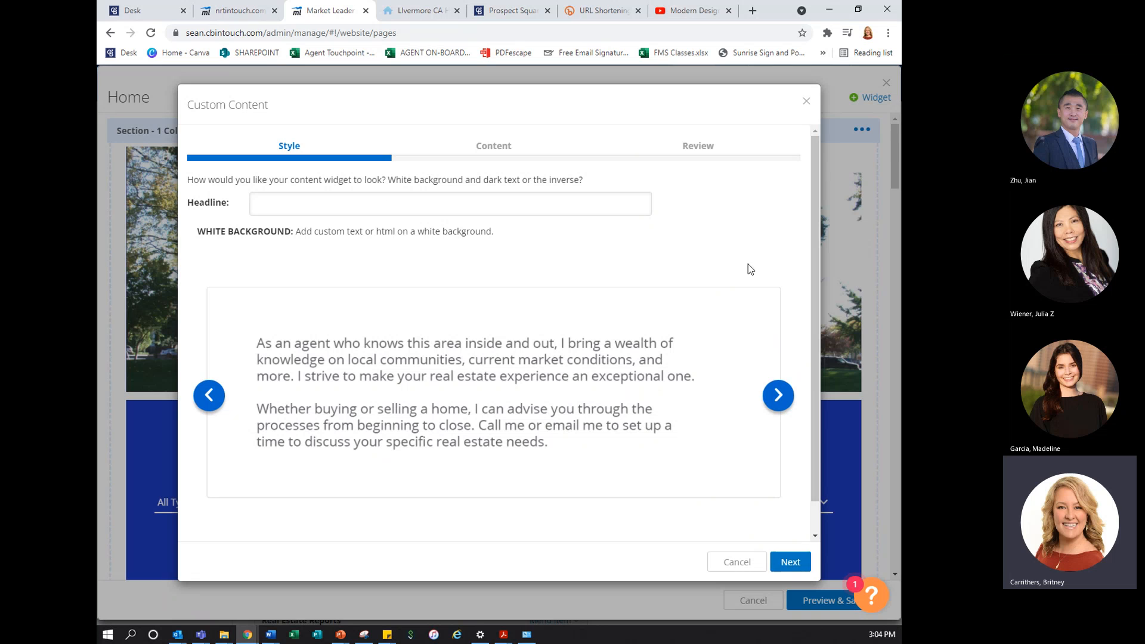
pyautogui.click(389, 204)
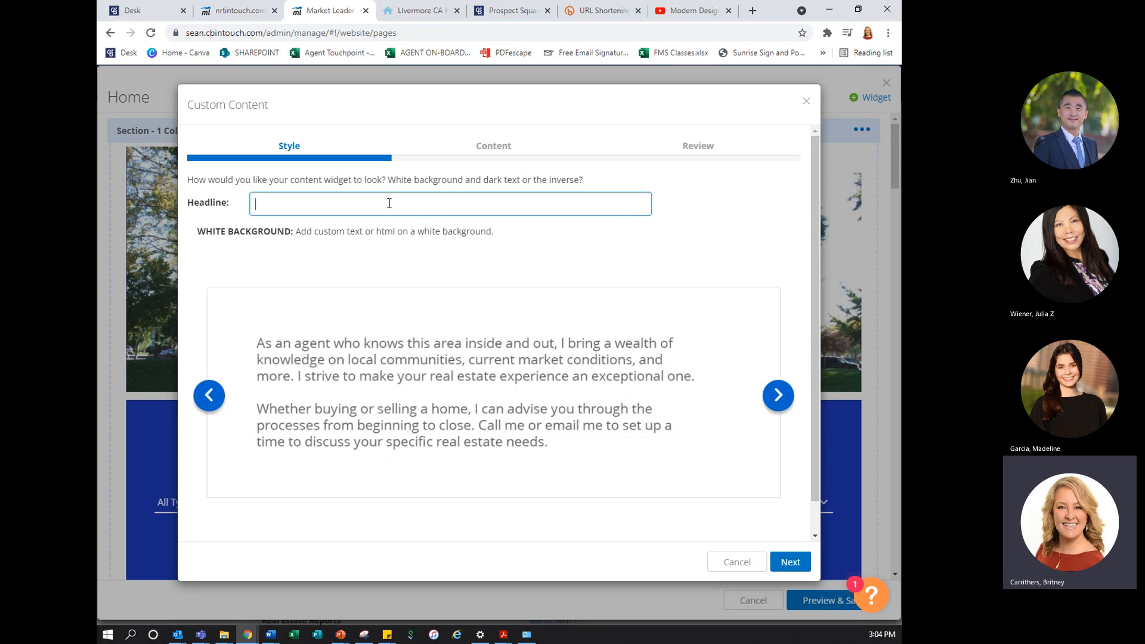
pyautogui.write('Global Luxury')
pyautogui.click(776, 398)
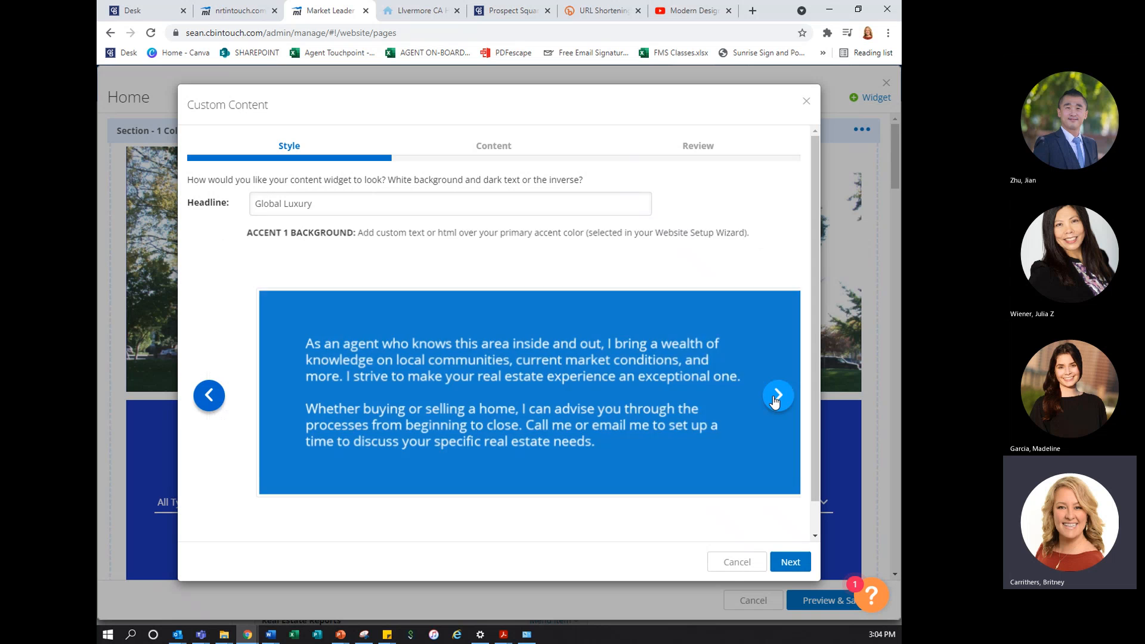
pyautogui.click(776, 398)
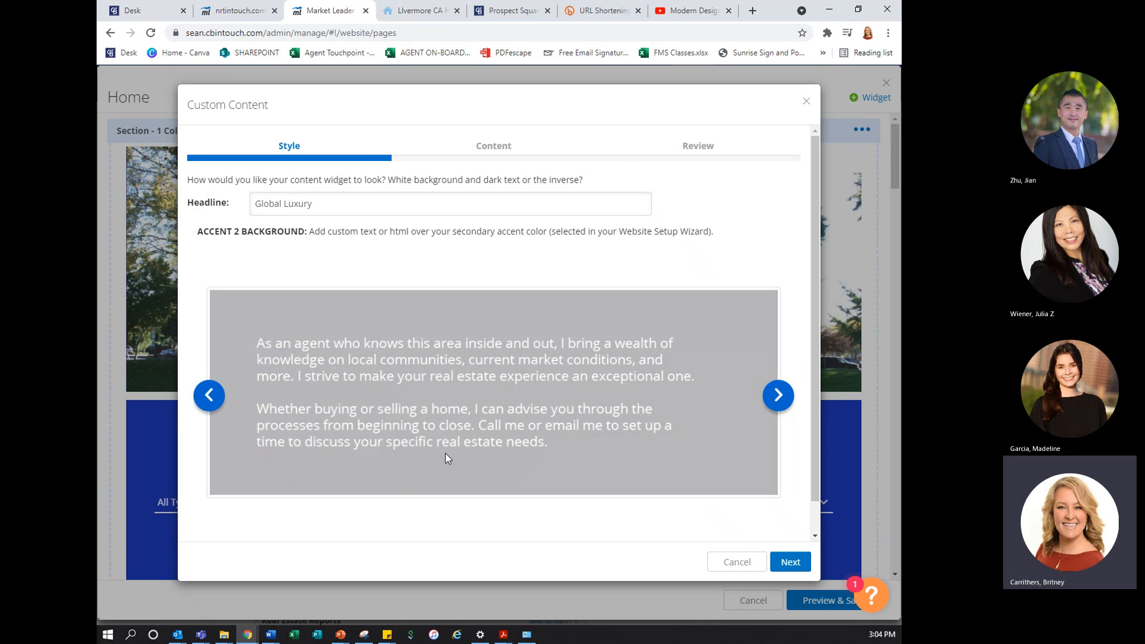
pyautogui.click(802, 564)
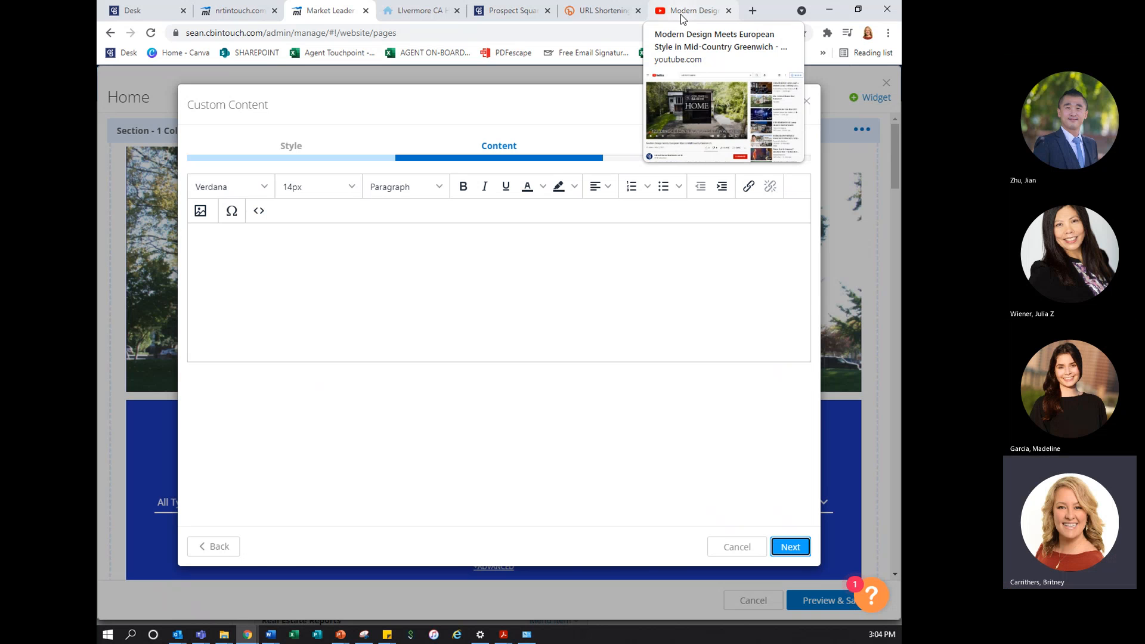
# Switch to YouTube and copy the embed code of the video Modern Design Meets European Style in Mid-Country Greenwich
pyautogui.click(683, 18)
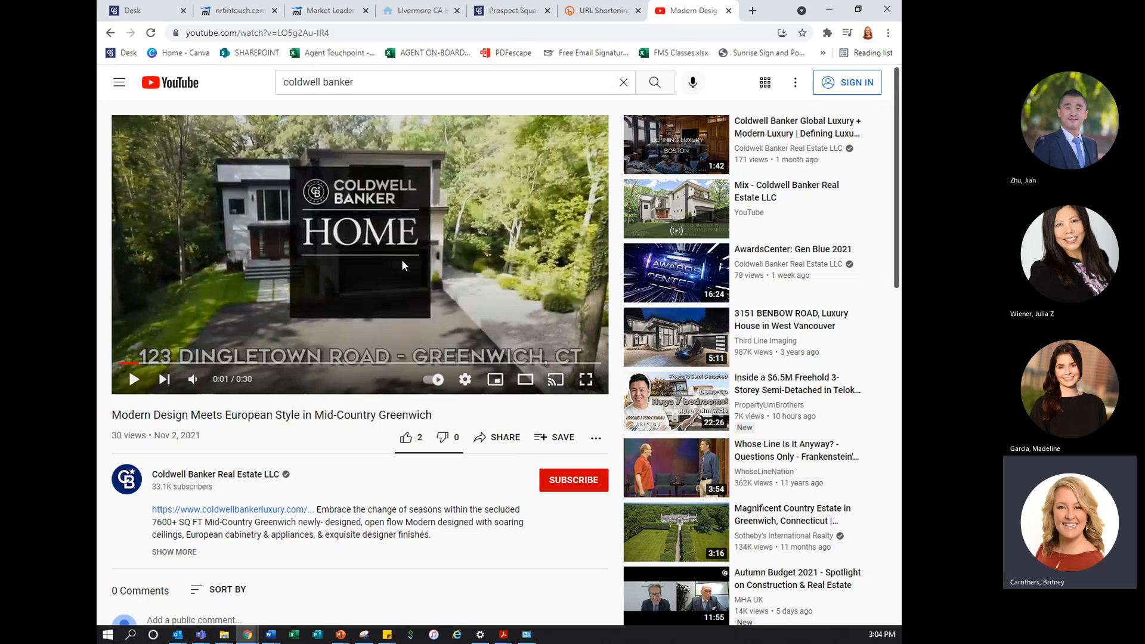
pyautogui.click(506, 440)
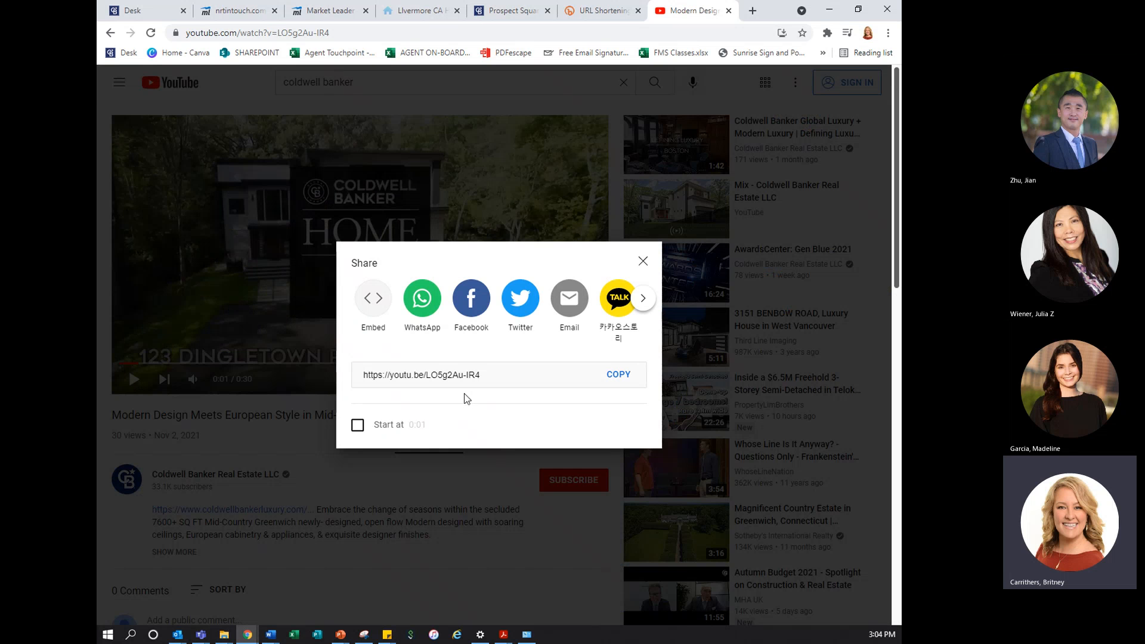
pyautogui.click(370, 303)
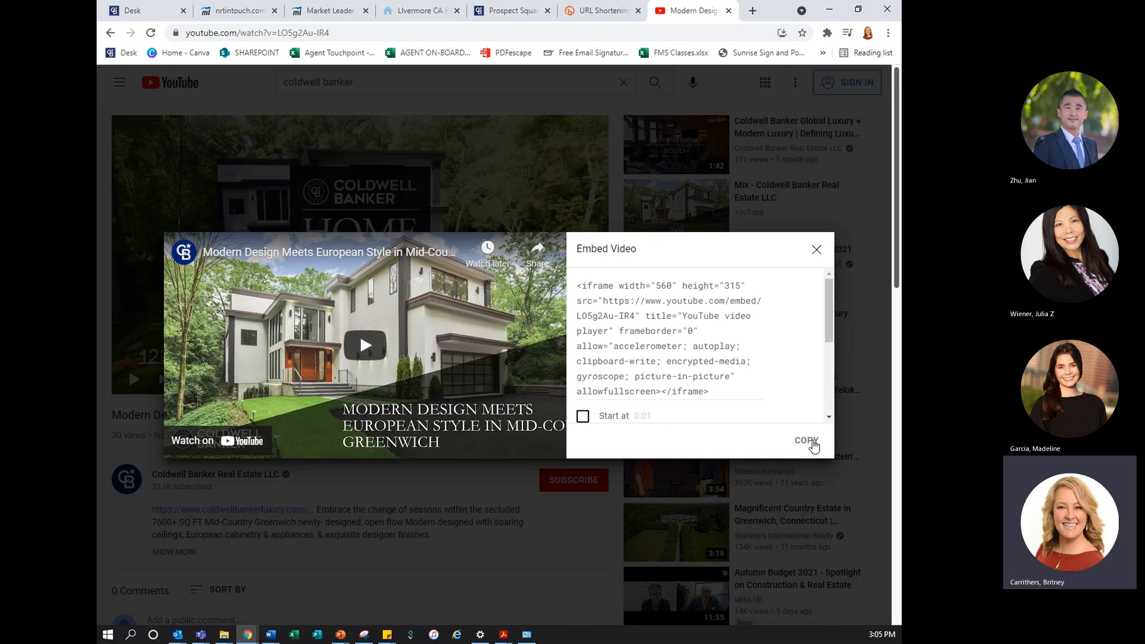
pyautogui.click(813, 445)
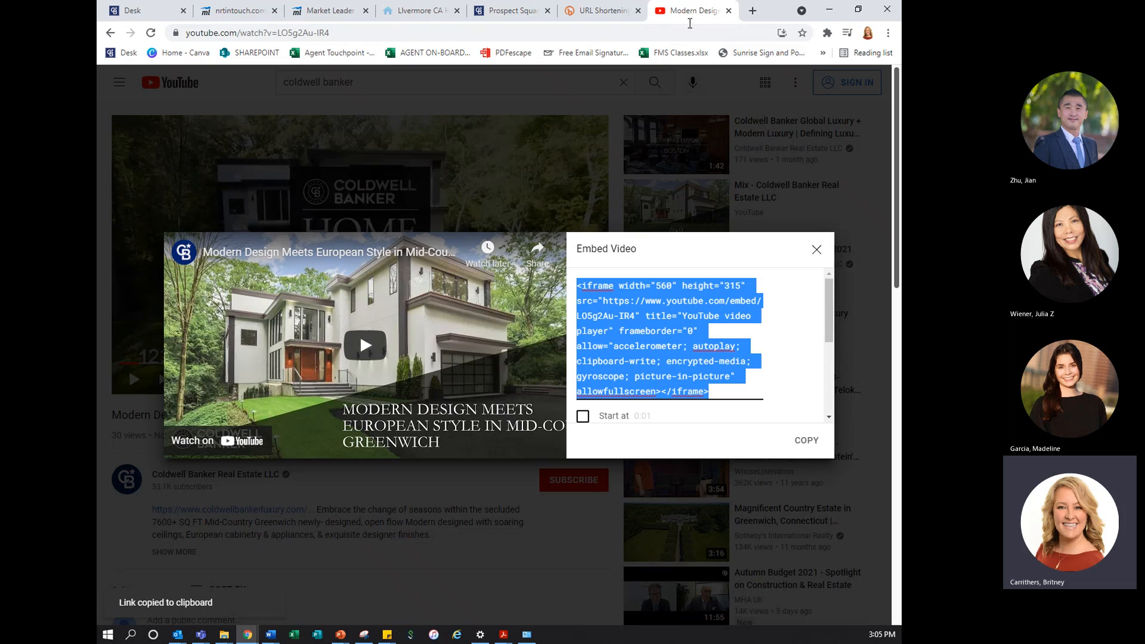
# Return to the website admin, paste the video's embed code into the custom content's source code and save it
pyautogui.click(332, 9)
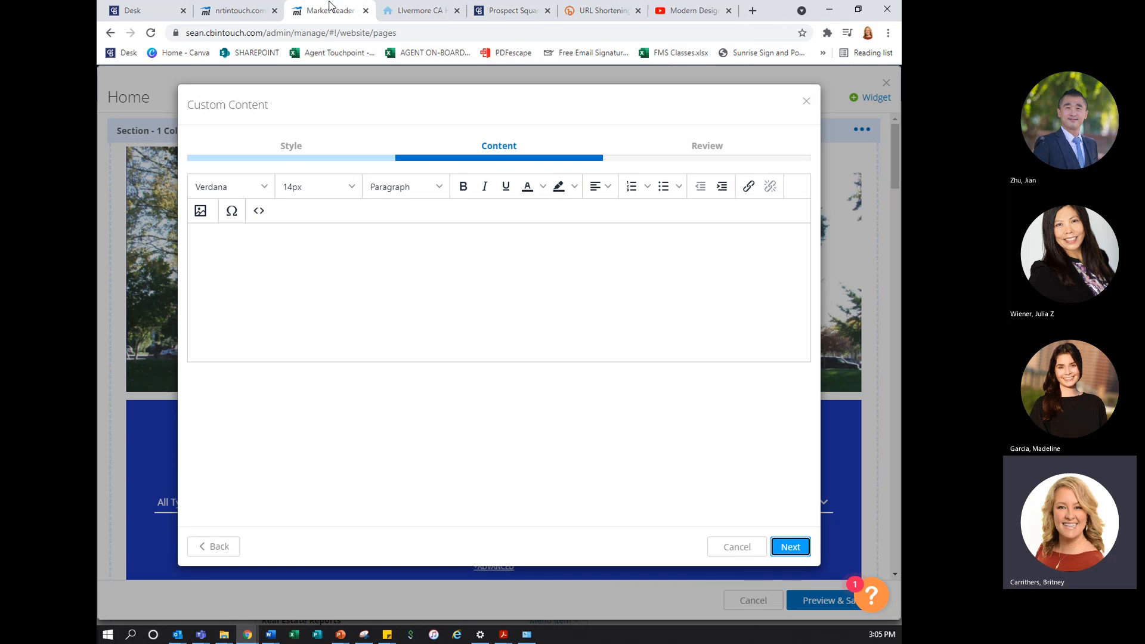
pyautogui.click(258, 213)
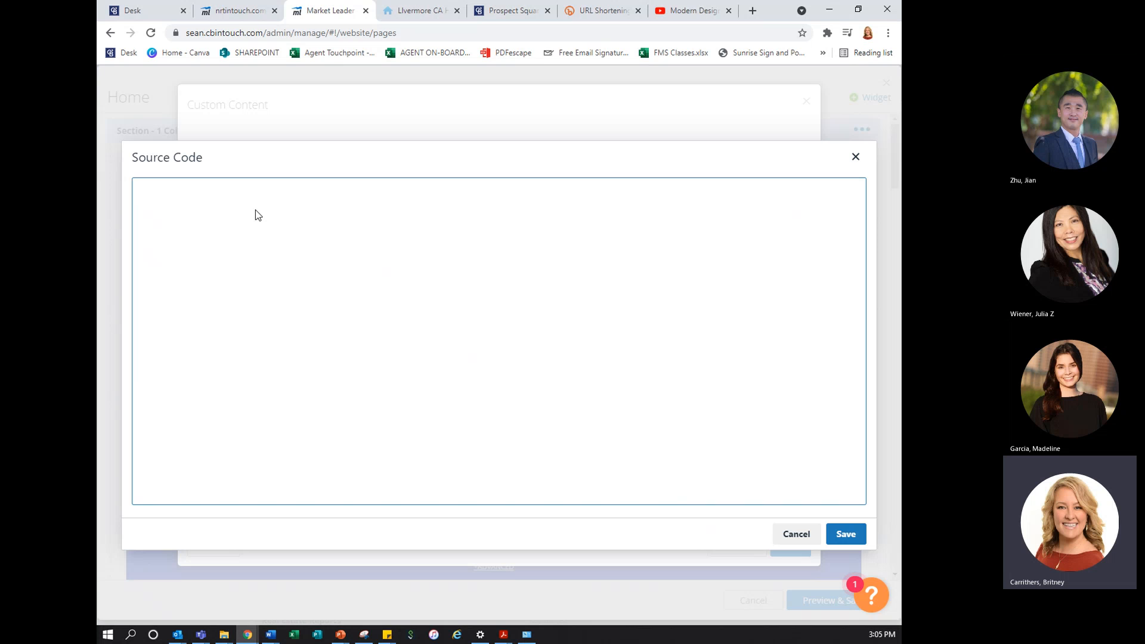
pyautogui.hotkey('ctrl', 'v')
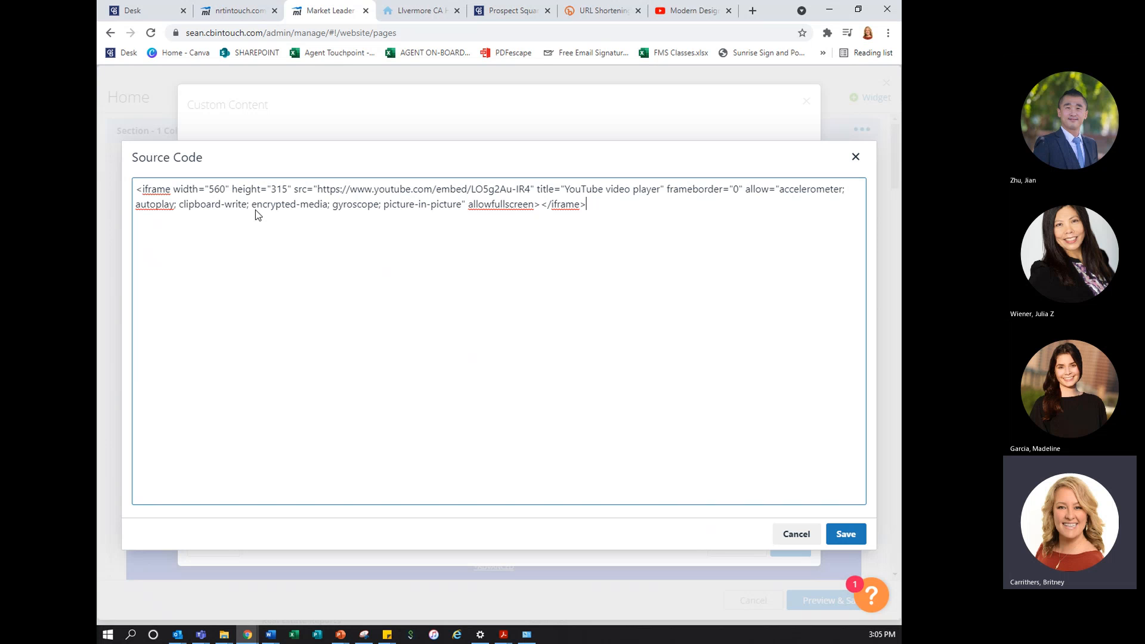
pyautogui.click(846, 534)
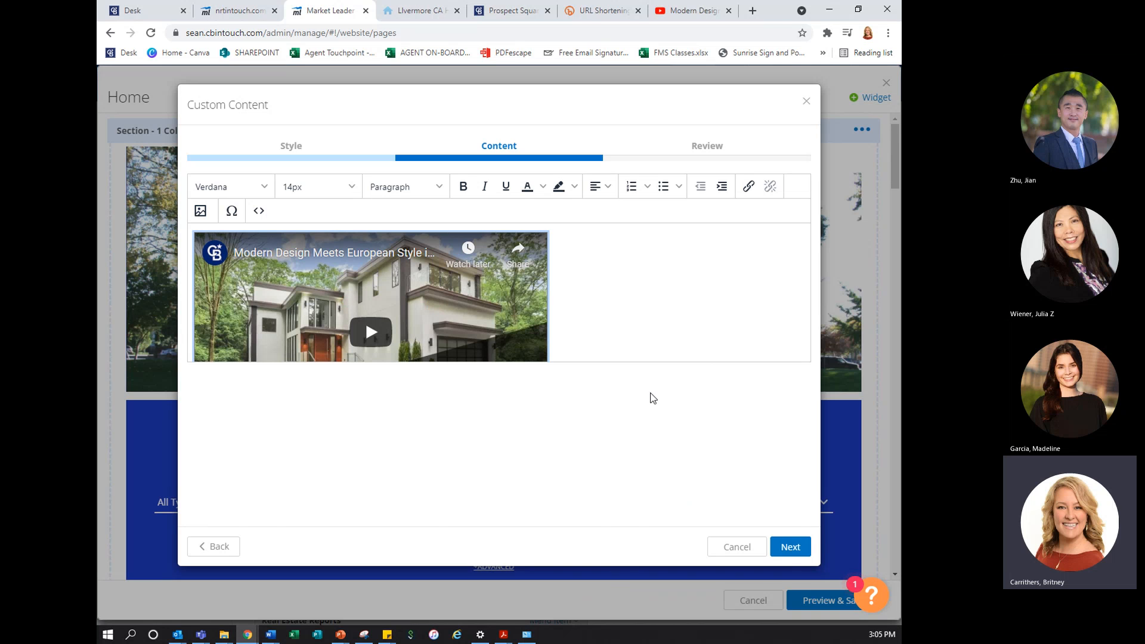
# Center the embedded video in the widget's content
pyautogui.click(609, 349)
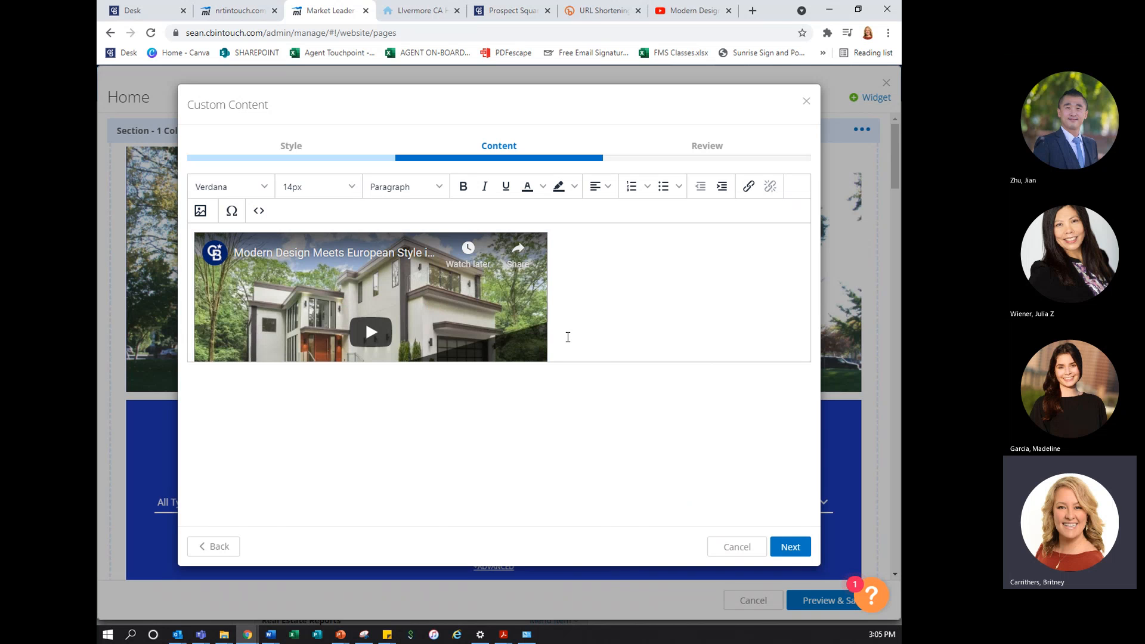
pyautogui.click(531, 321)
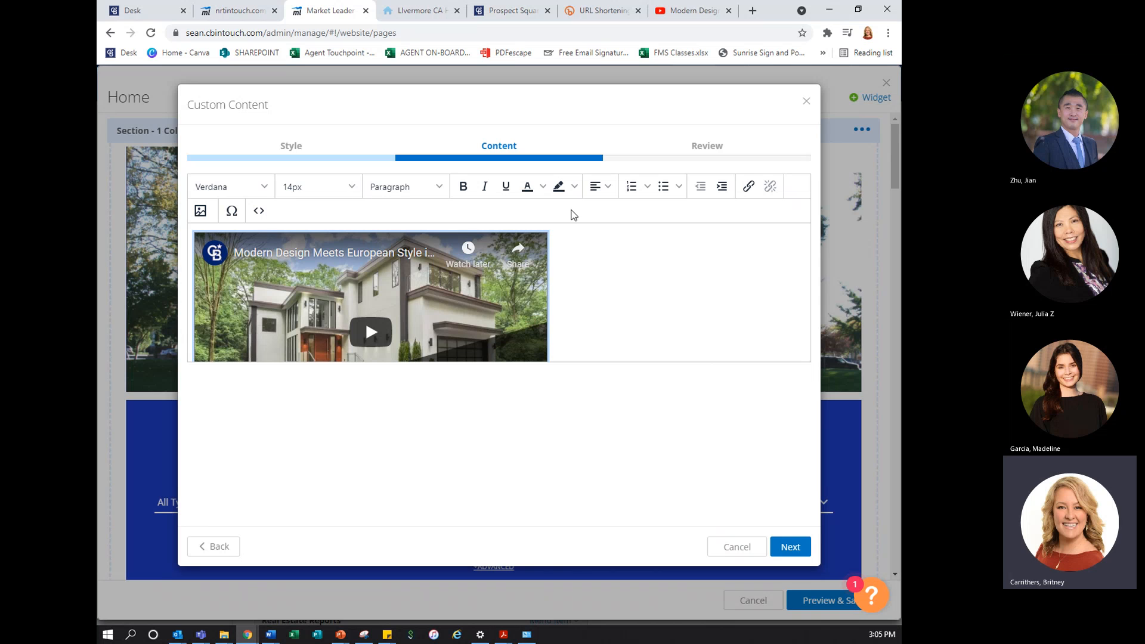
pyautogui.click(608, 186)
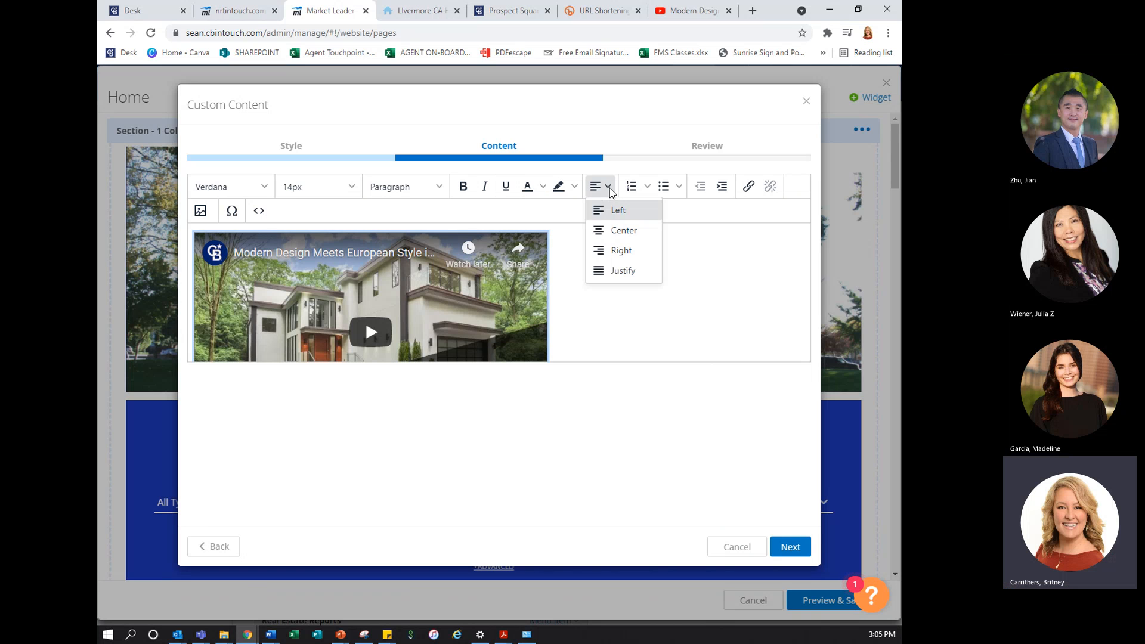
pyautogui.click(613, 229)
pyautogui.click(595, 293)
pyautogui.click(610, 188)
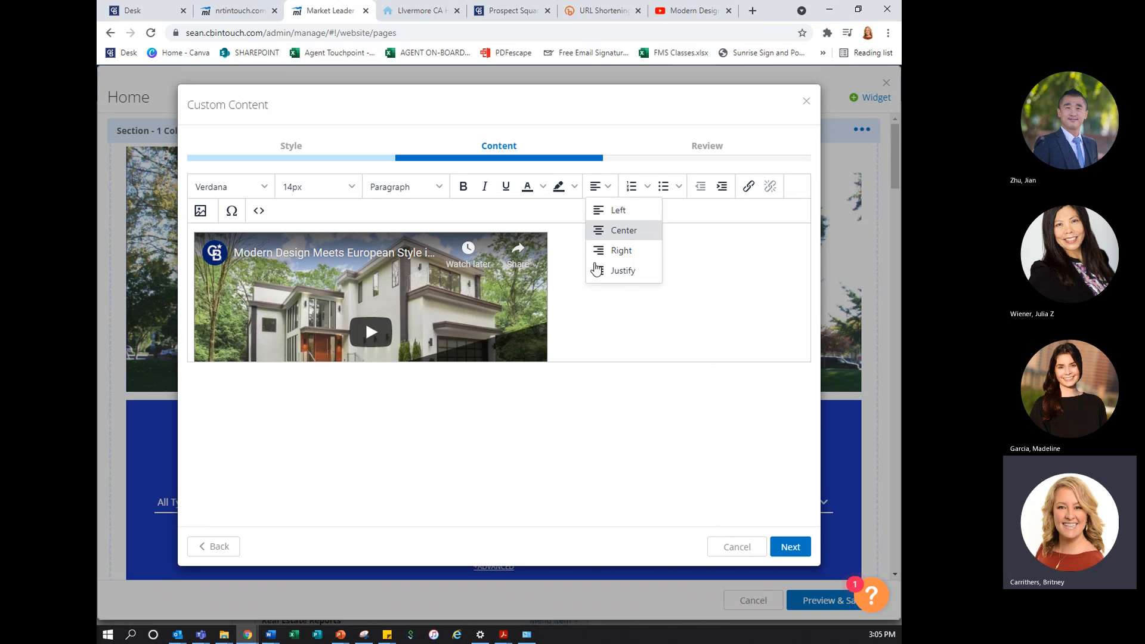
pyautogui.click(609, 229)
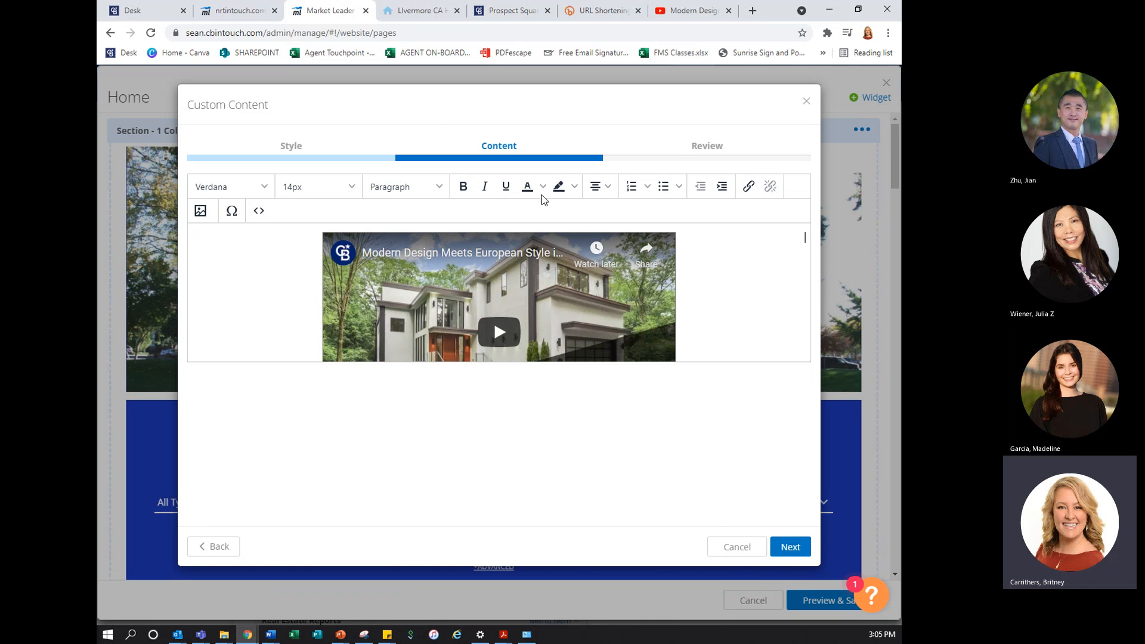
# Review the Global Luxury widget's preview and save the widget to the Home page
pyautogui.click(791, 547)
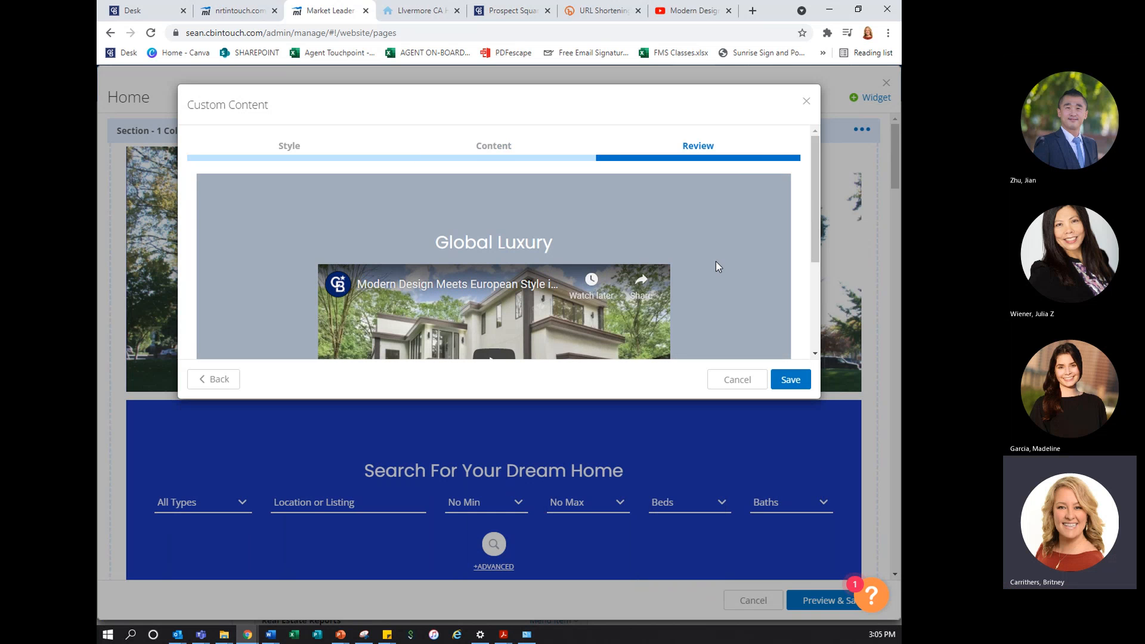
pyautogui.scroll(-3, 718, 311)
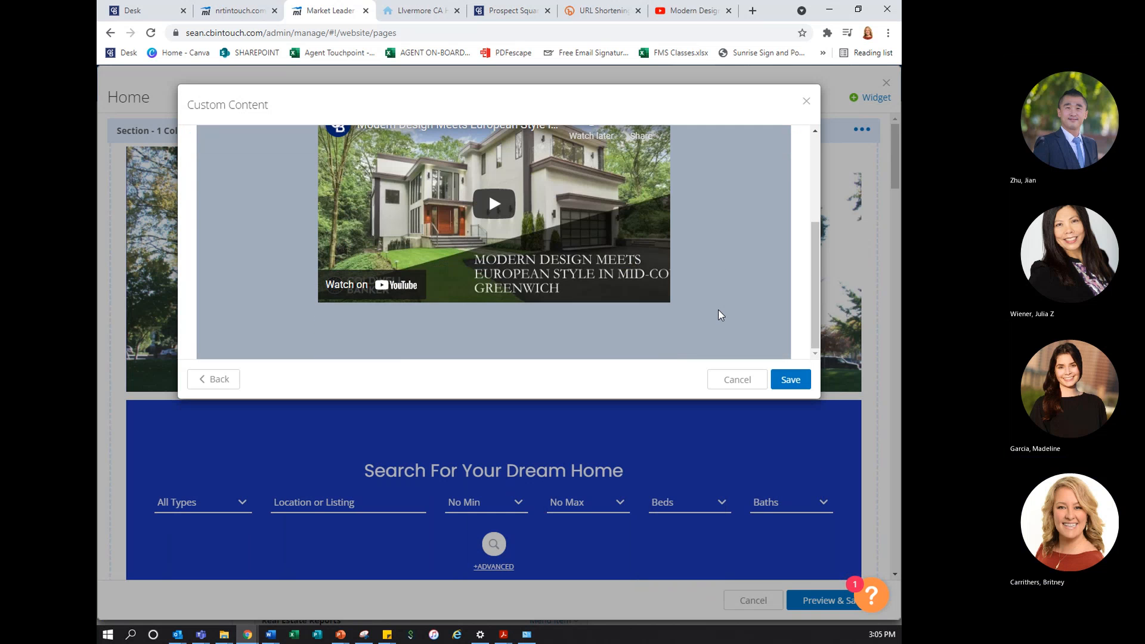
pyautogui.click(788, 380)
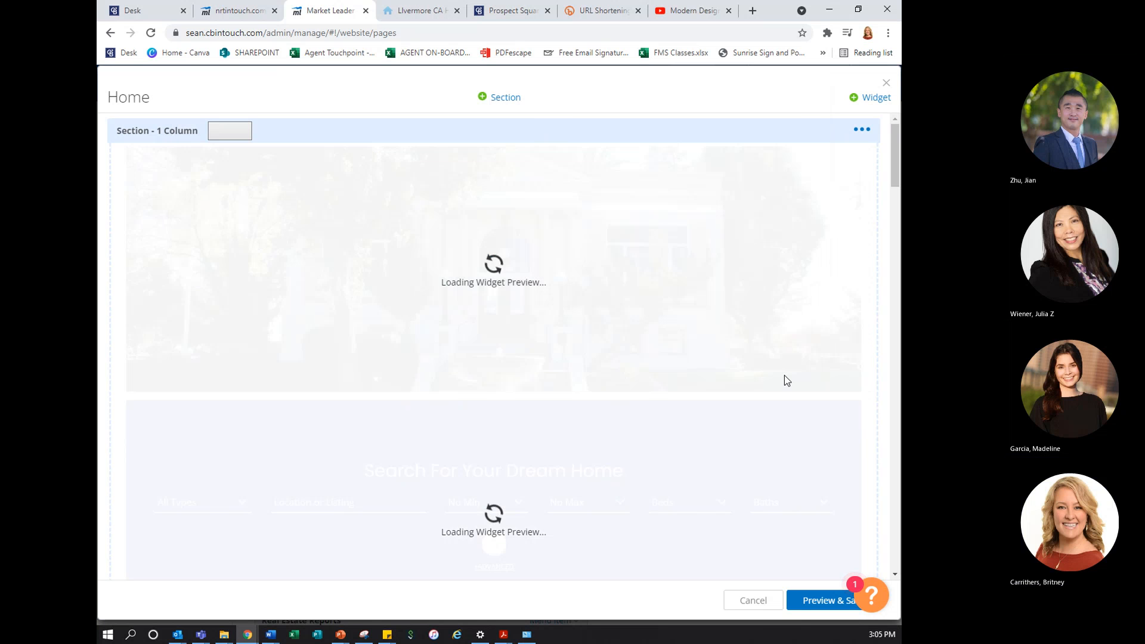
# Move the Global Luxury widget up the Home page layout so it sits directly above Recent Sales
pyautogui.scroll(-9, 750, 370)
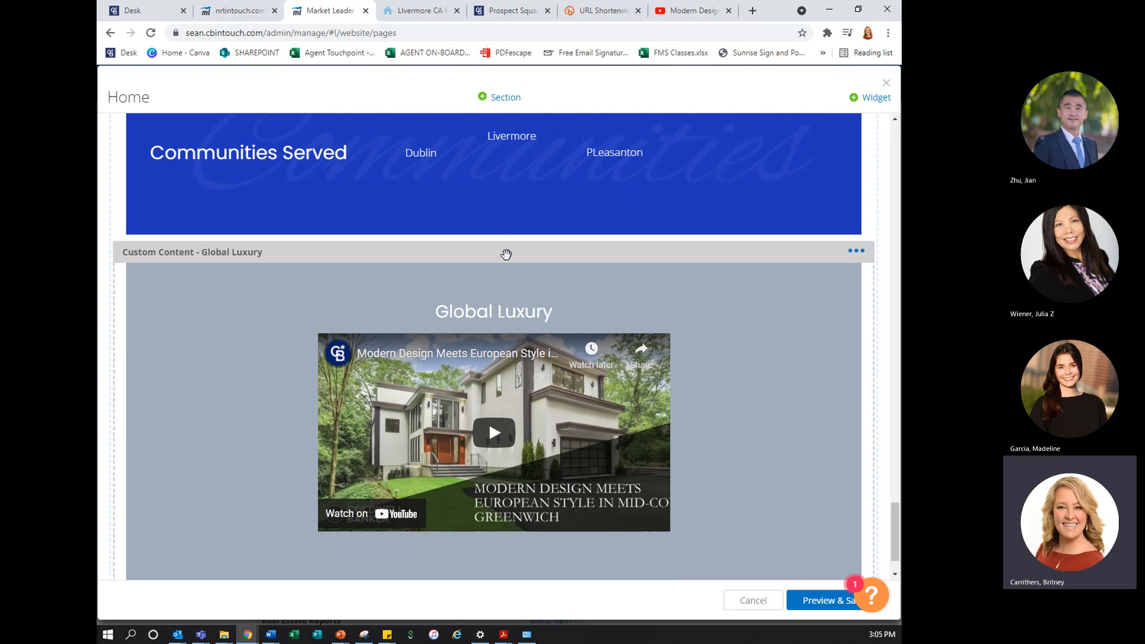
pyautogui.moveTo(506, 255); pyautogui.dragTo(486, 287)
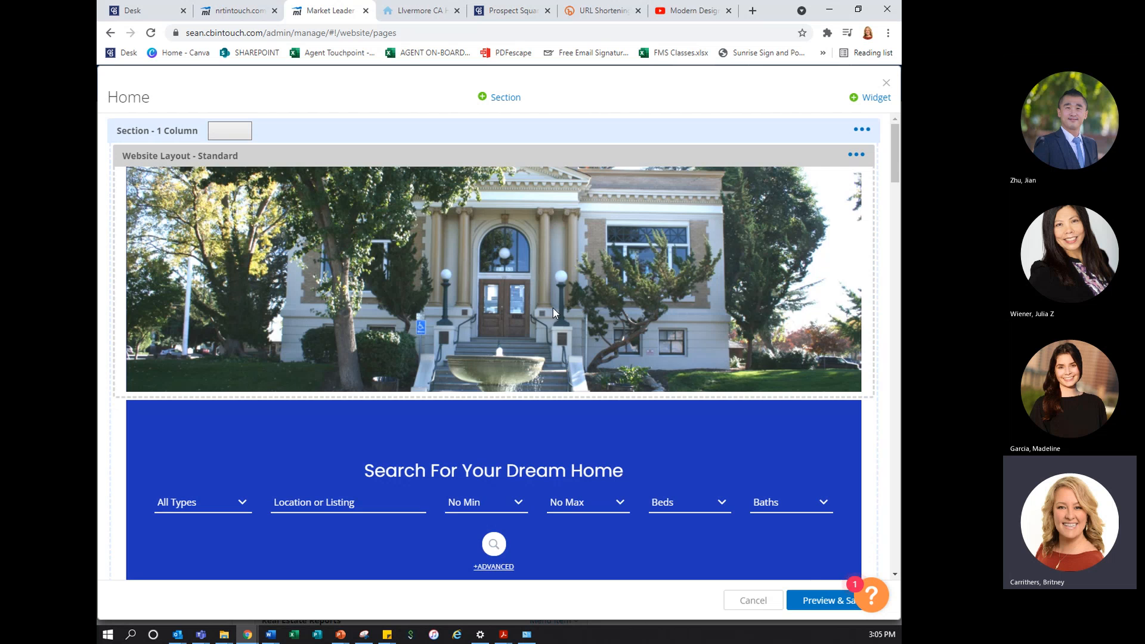
pyautogui.scroll(-15, 553, 311)
pyautogui.scroll(-10, 553, 314)
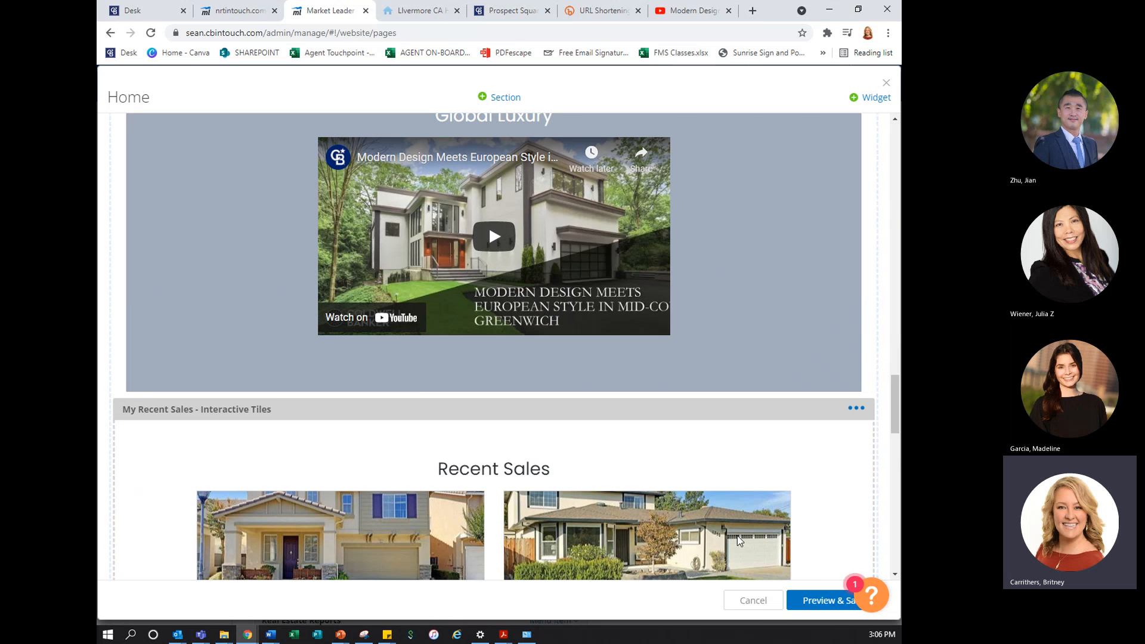
# Preview and save the Home page changes, and close the page editor
pyautogui.click(816, 600)
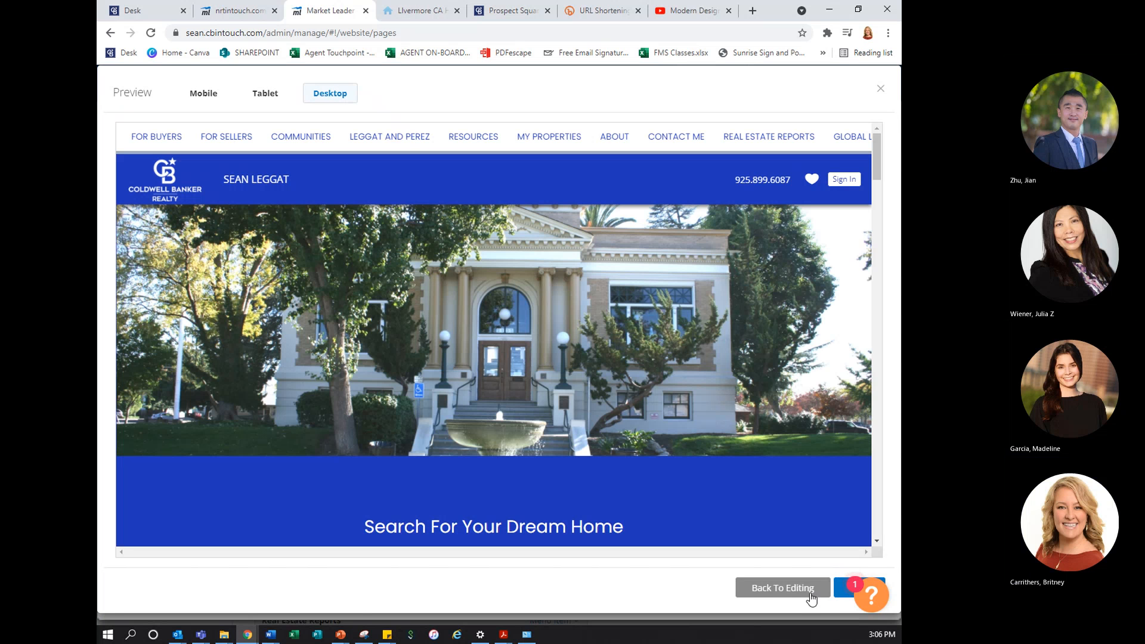
pyautogui.click(840, 598)
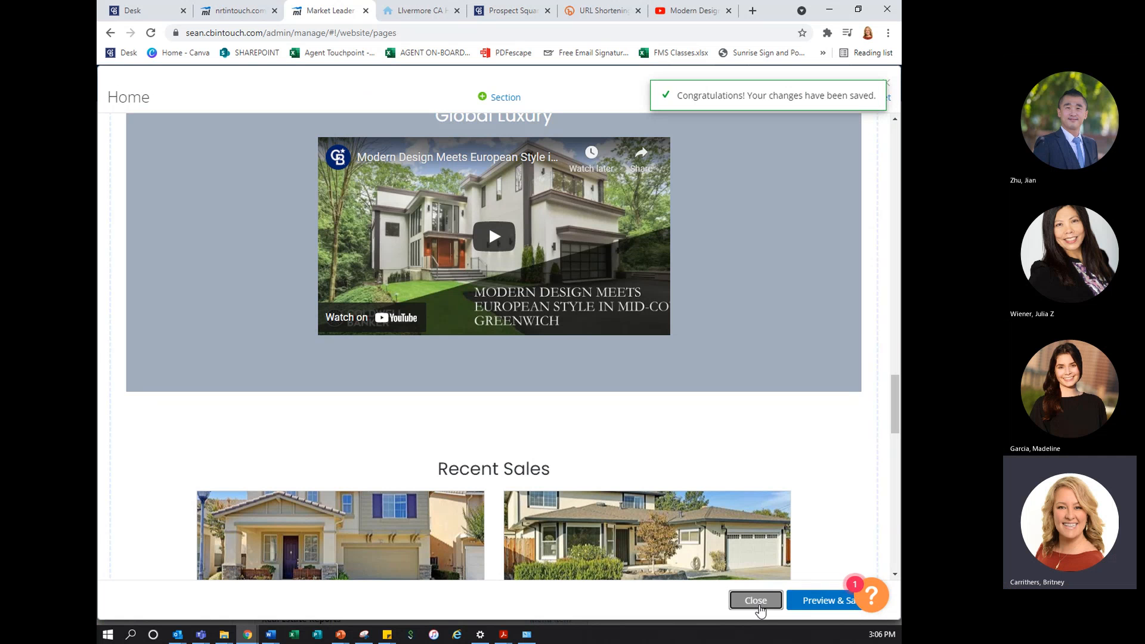
pyautogui.click(757, 601)
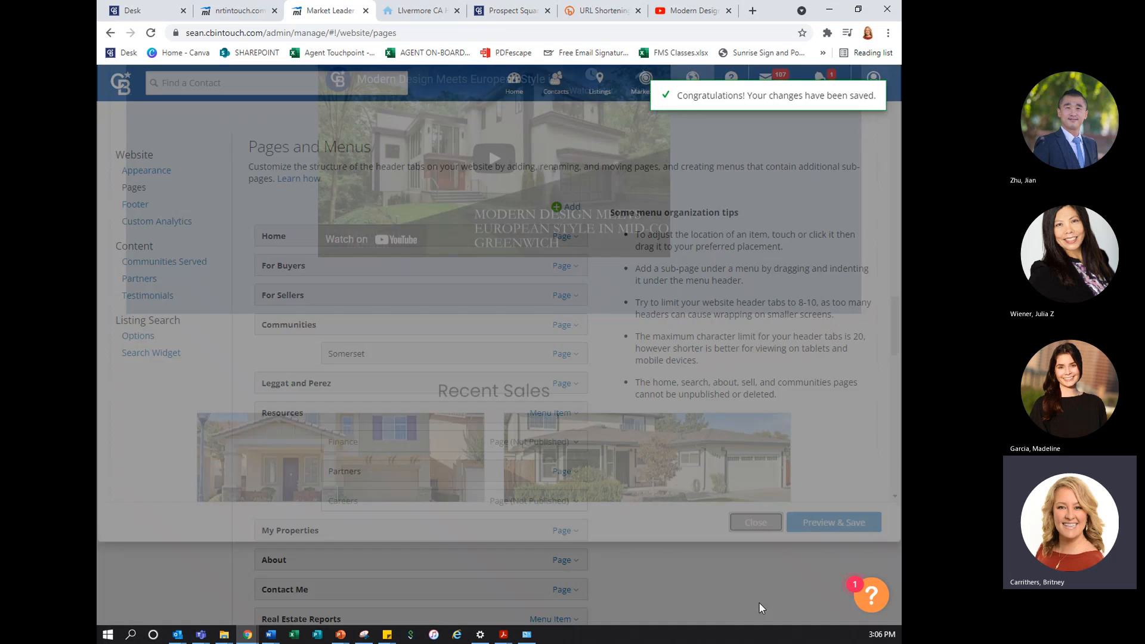
# Reload the public site's Home page and check how the Global Luxury video section appears
pyautogui.click(420, 10)
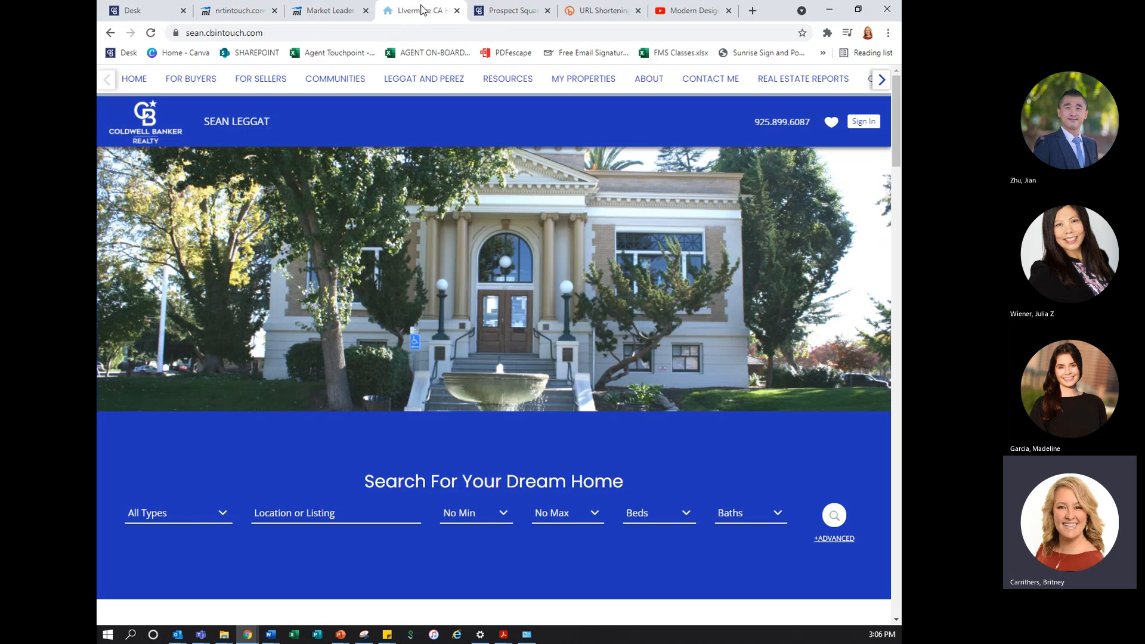
pyautogui.click(150, 33)
pyautogui.scroll(-10, 591, 373)
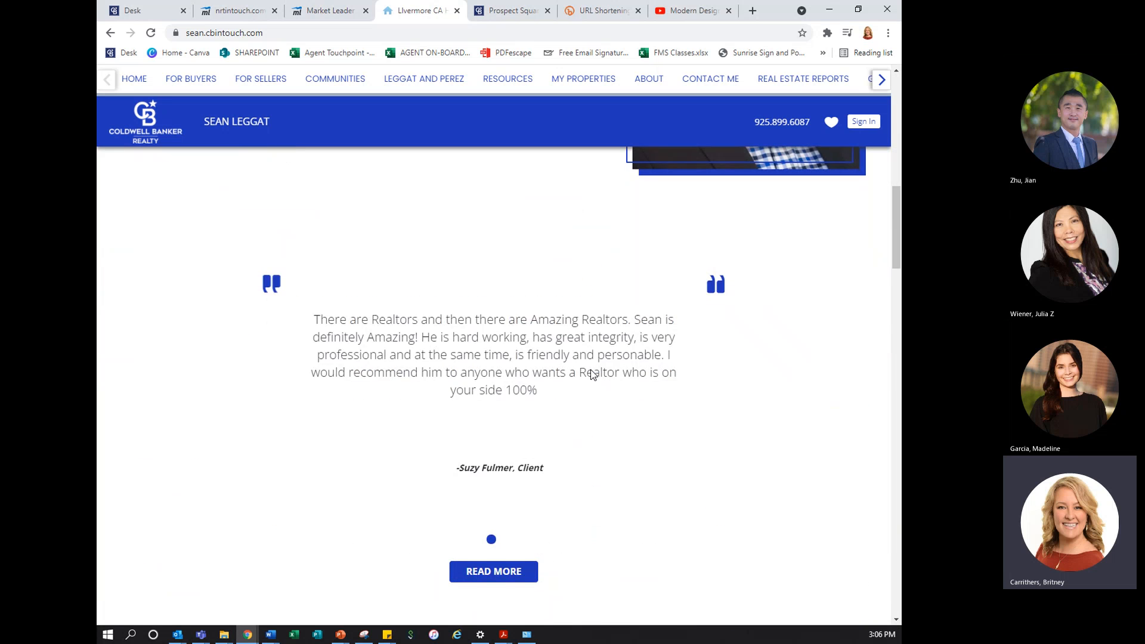
pyautogui.scroll(-15, 592, 374)
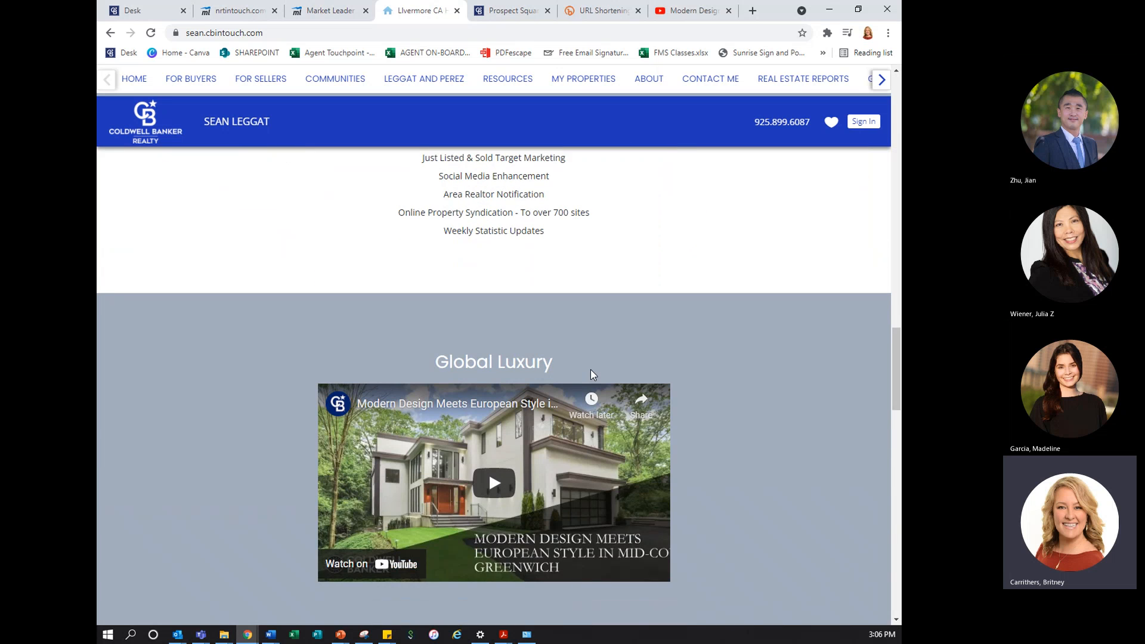
pyautogui.scroll(-2, 590, 375)
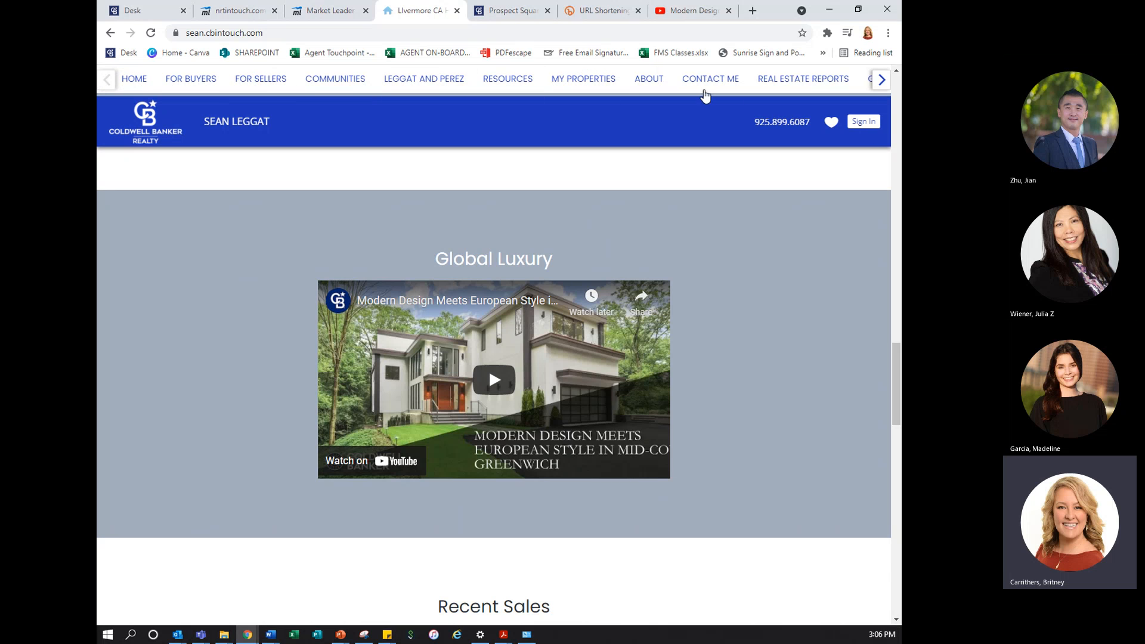
pyautogui.moveTo(524, 91)
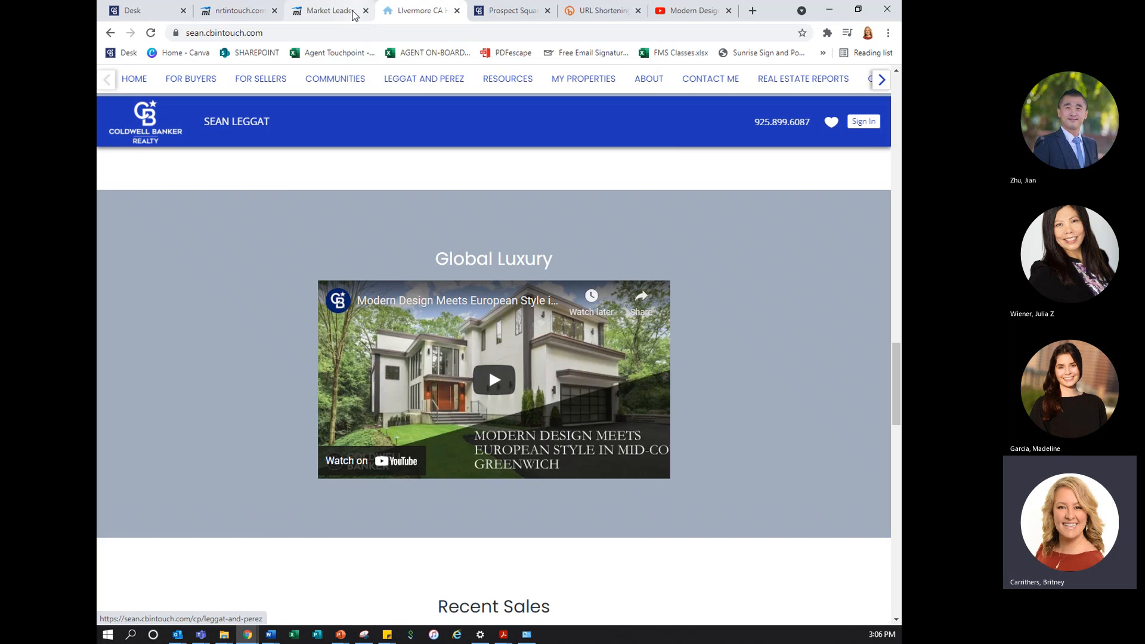
# Return to the Pages and Menus settings and look through the list of pages and menu items down to Global Luxury
pyautogui.click(342, 12)
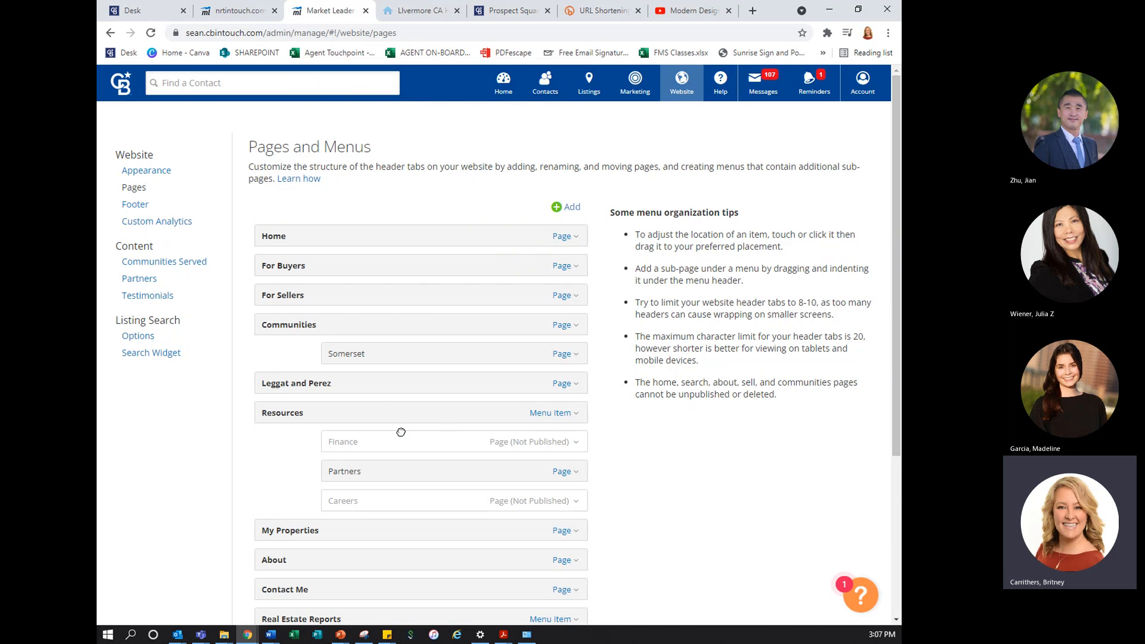
pyautogui.scroll(-2, 401, 432)
pyautogui.scroll(-1, 401, 432)
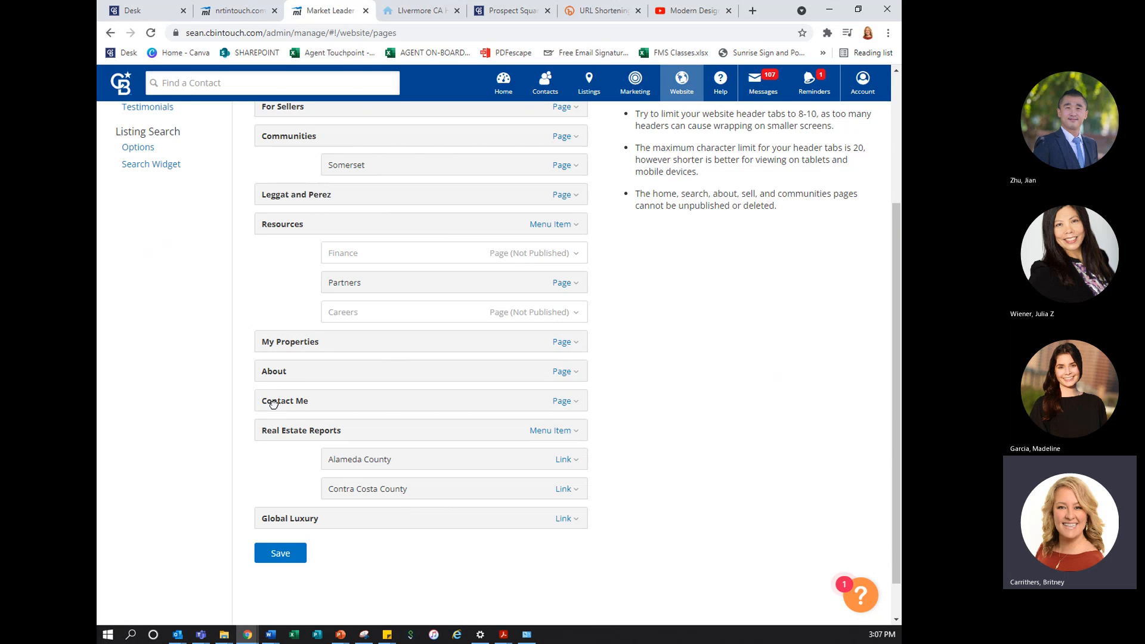
# Nest Contact Me under About and Global Luxury under Resources in the site menu, and save the menu
pyautogui.moveTo(273, 404); pyautogui.dragTo(344, 376)
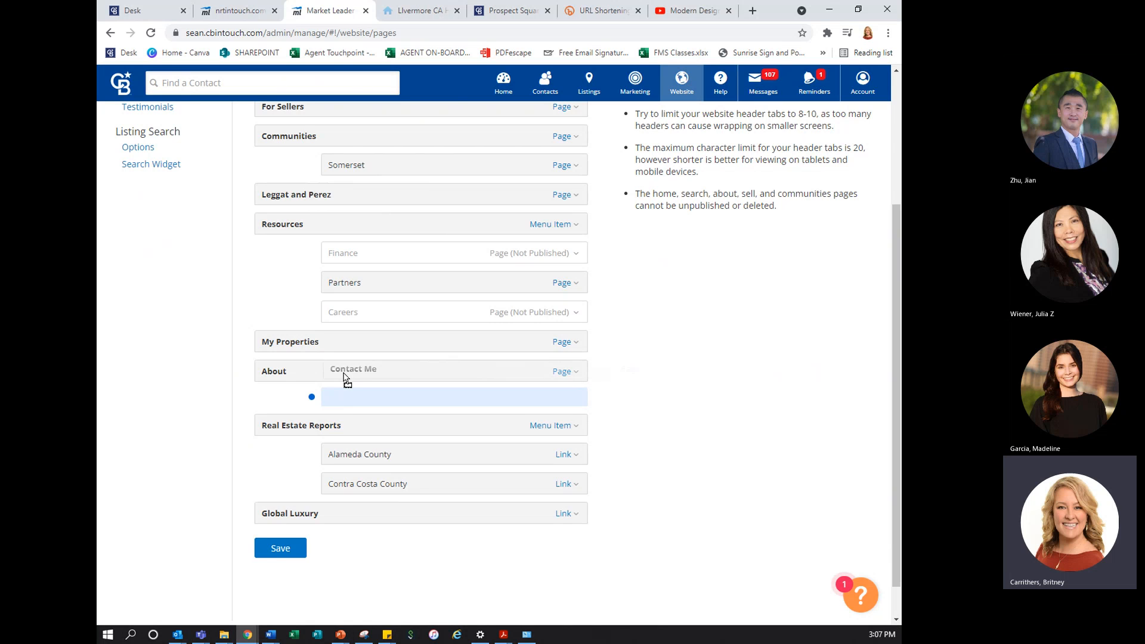
pyautogui.moveTo(344, 376); pyautogui.dragTo(344, 374)
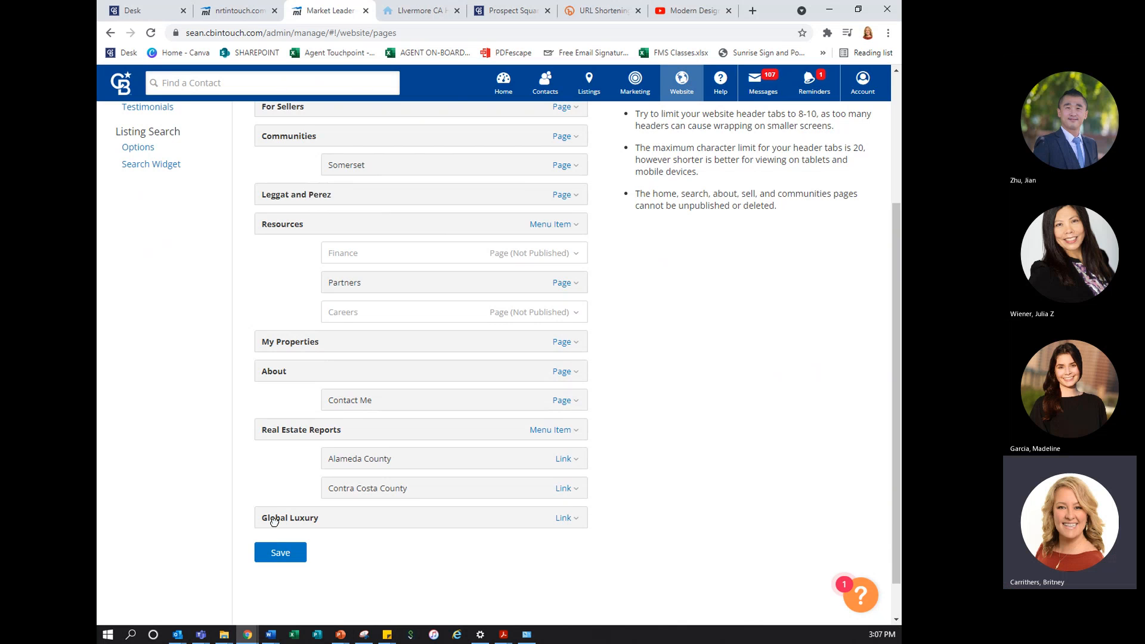
pyautogui.moveTo(274, 521); pyautogui.dragTo(353, 250)
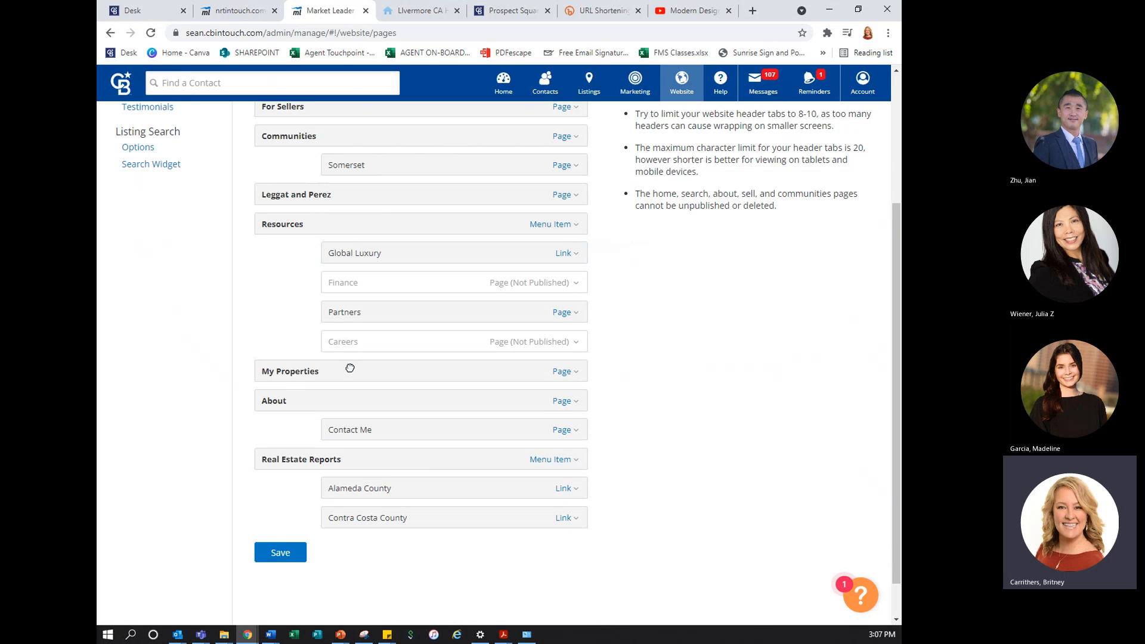
pyautogui.click(292, 554)
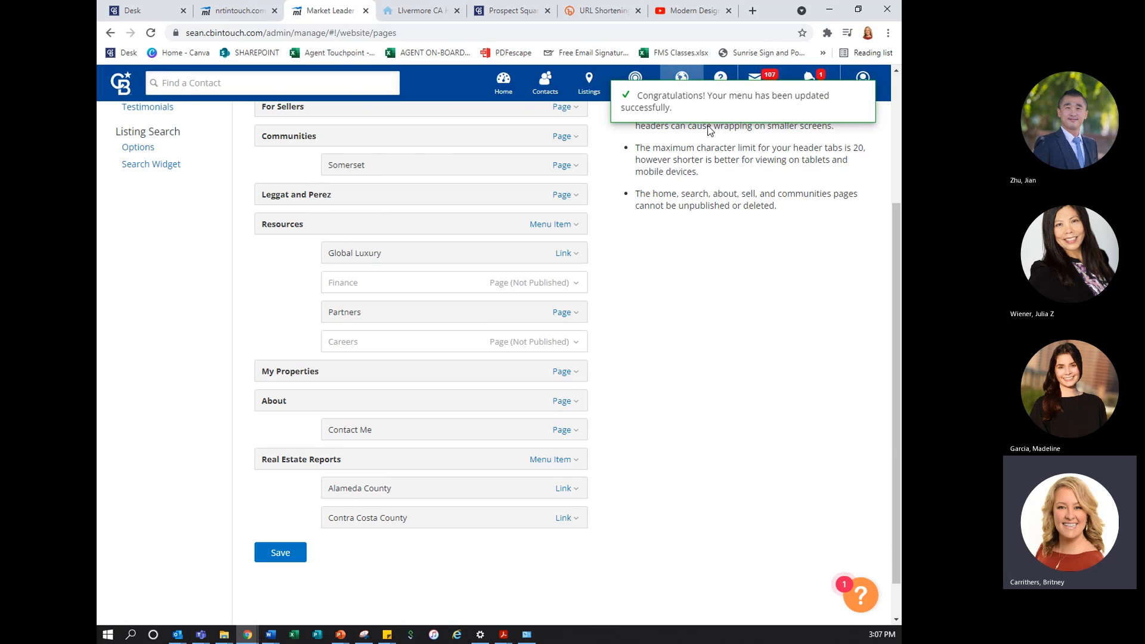
# Review the fields for adding a Page, a Menu Item and a Link to the site menu, and cancel without adding anything
pyautogui.scroll(2, 617, 428)
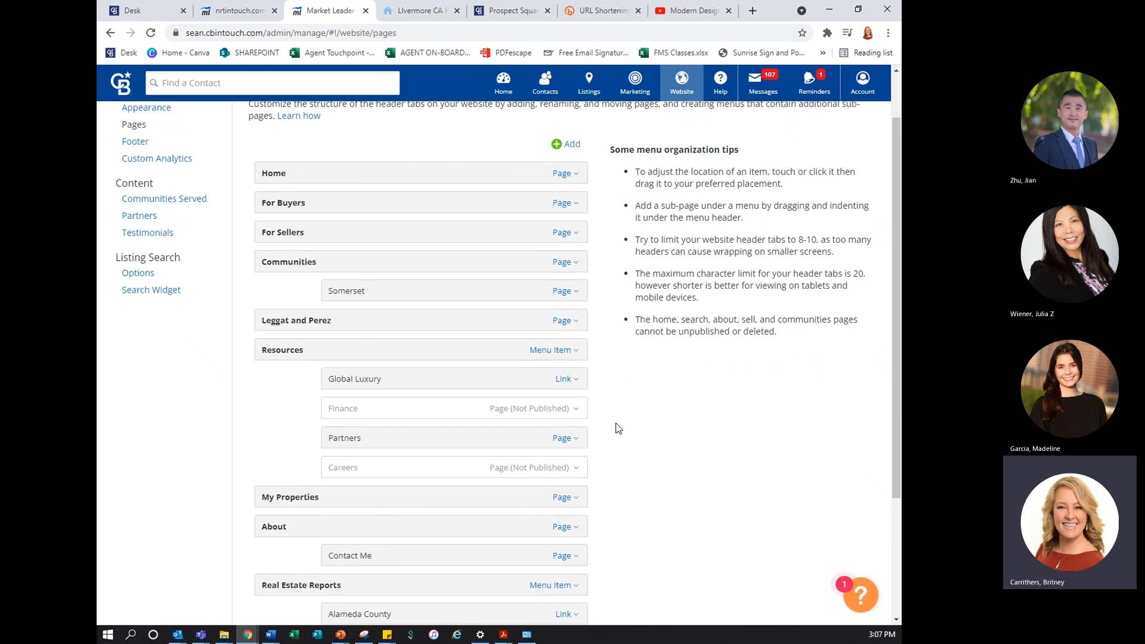
pyautogui.scroll(1, 617, 428)
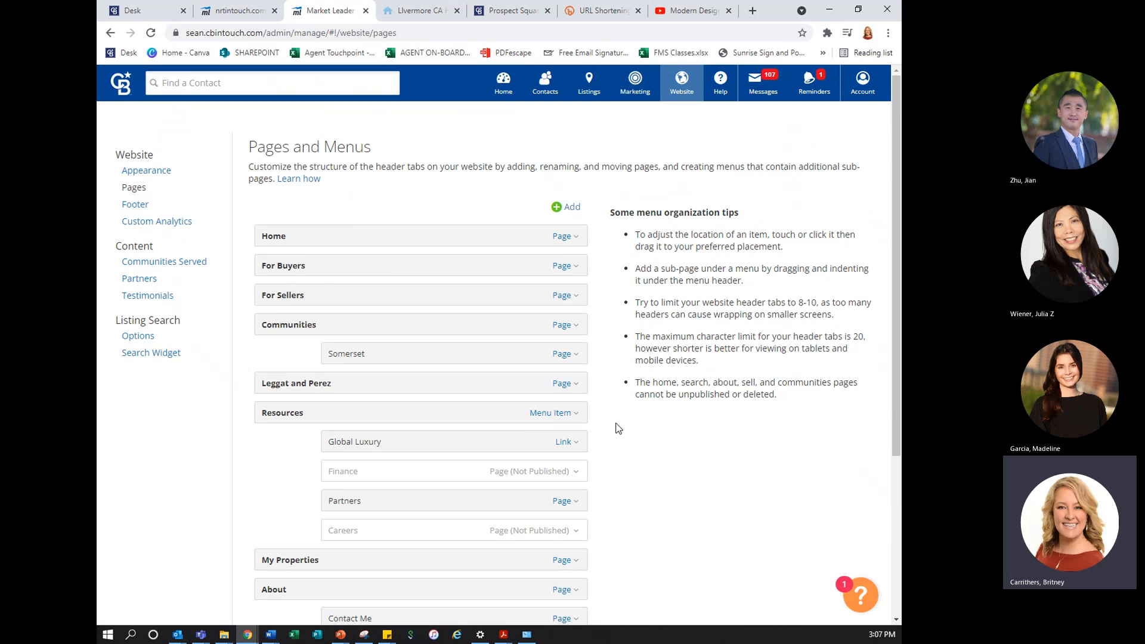
pyautogui.click(570, 210)
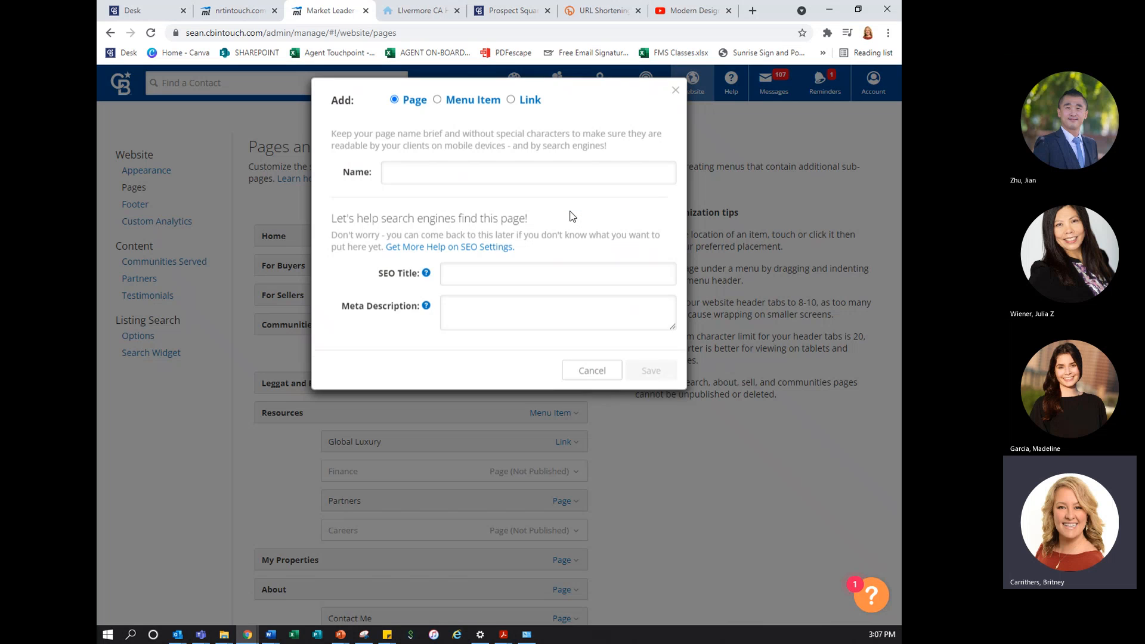
pyautogui.click(403, 107)
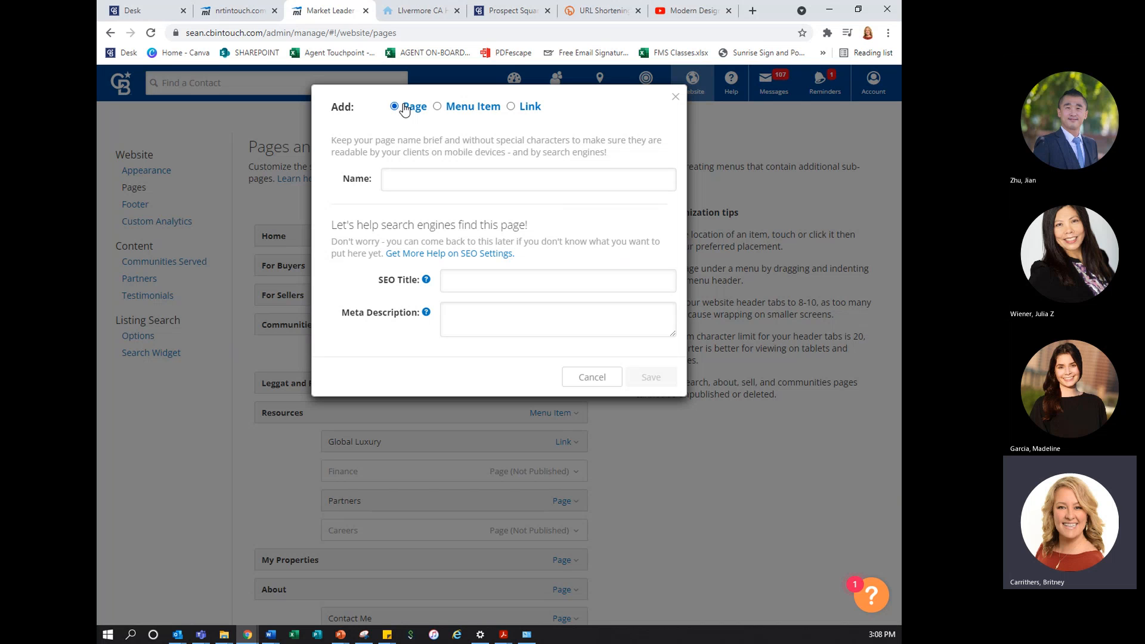
pyautogui.click(437, 108)
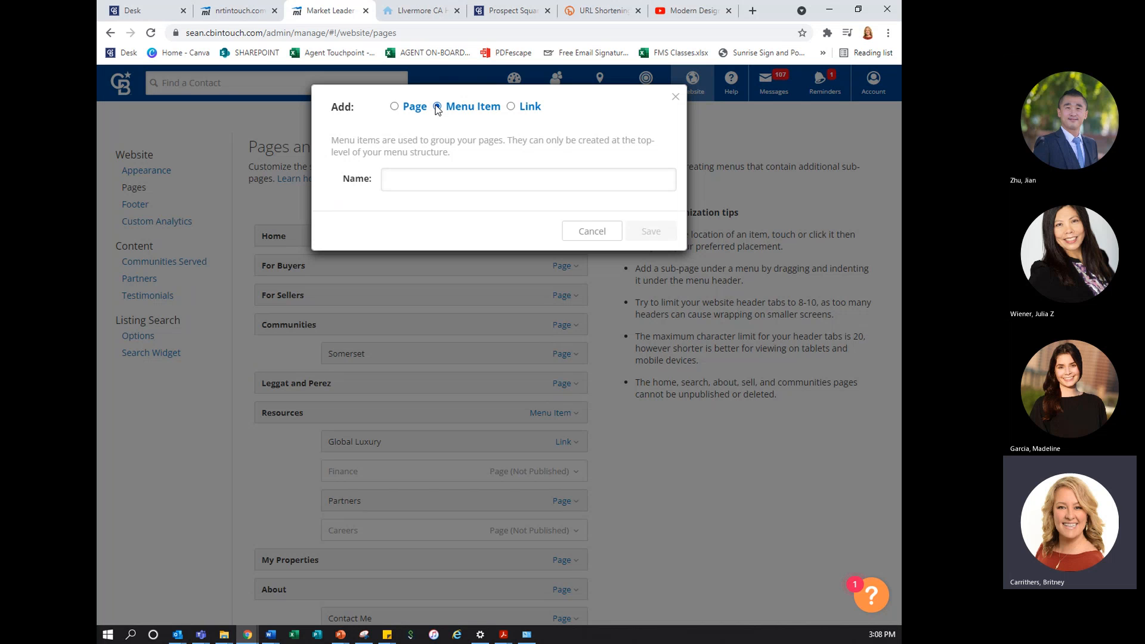
pyautogui.click(533, 107)
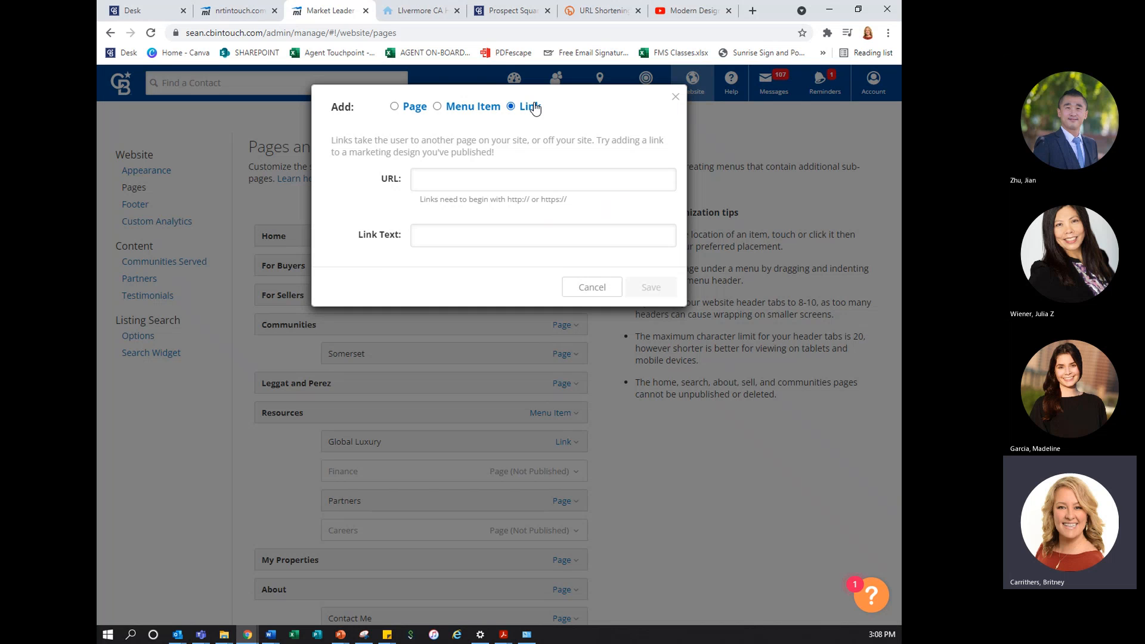
pyautogui.click(513, 177)
pyautogui.click(480, 247)
pyautogui.click(583, 288)
# Examine the Real Estate Reports menu item, its county links and the form for adding a menu item, cancelling the form
pyautogui.scroll(-4, 573, 298)
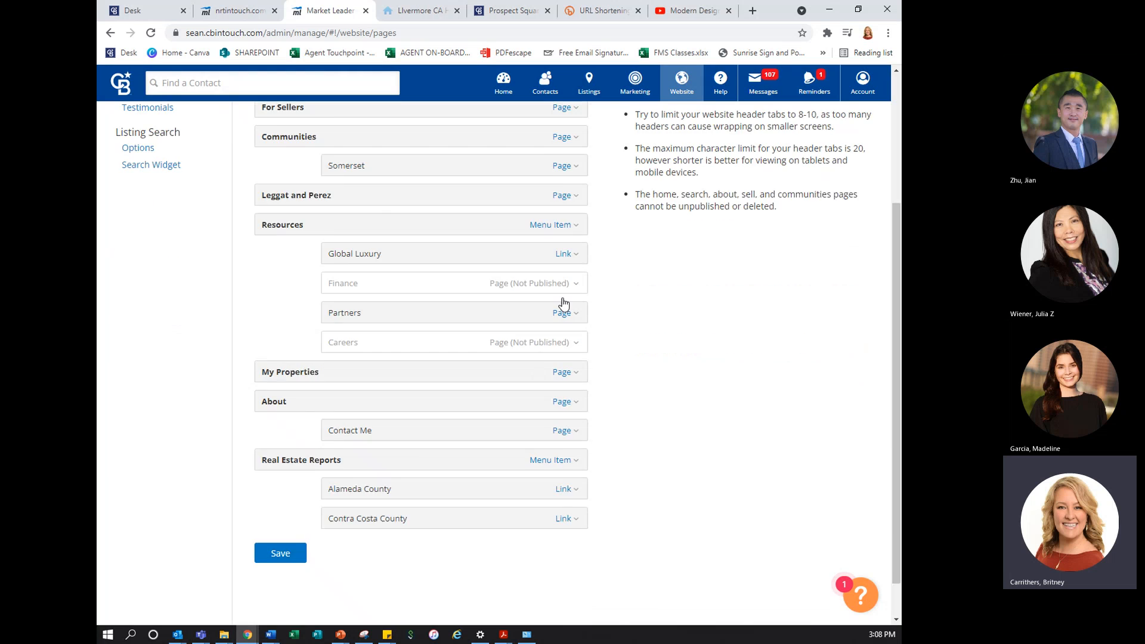
pyautogui.click(541, 417)
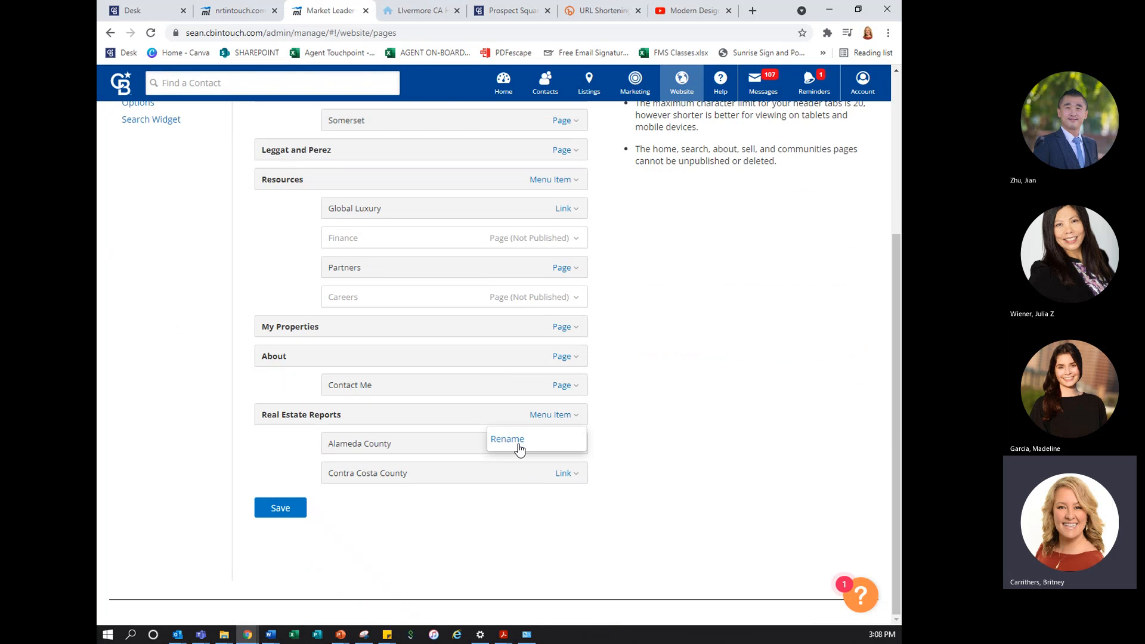
pyautogui.scroll(4, 486, 222)
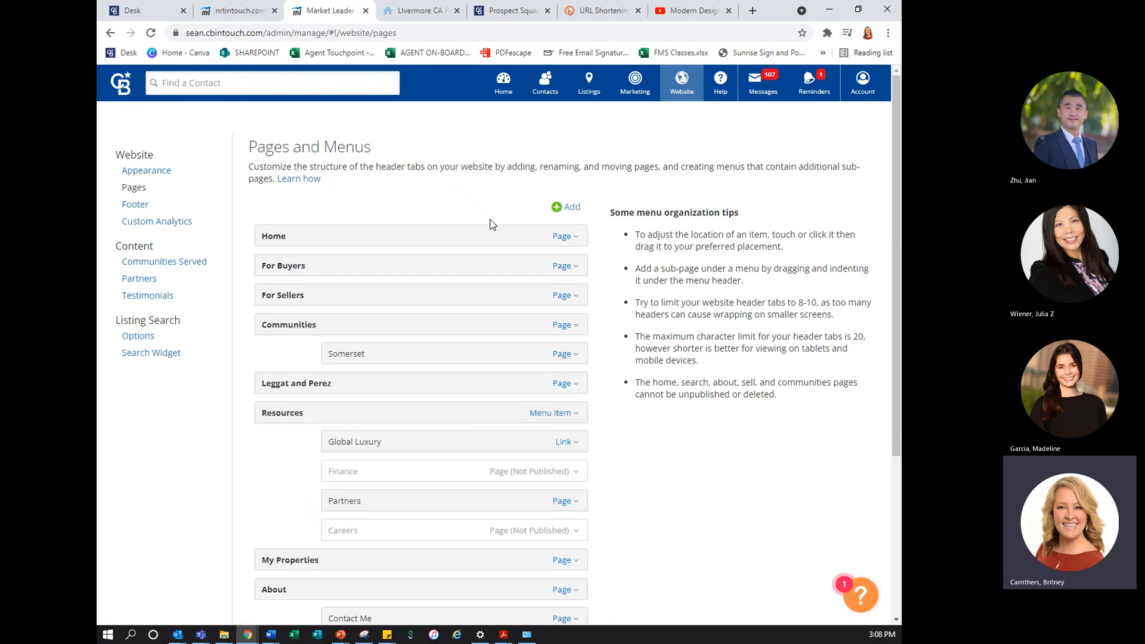
pyautogui.click(556, 209)
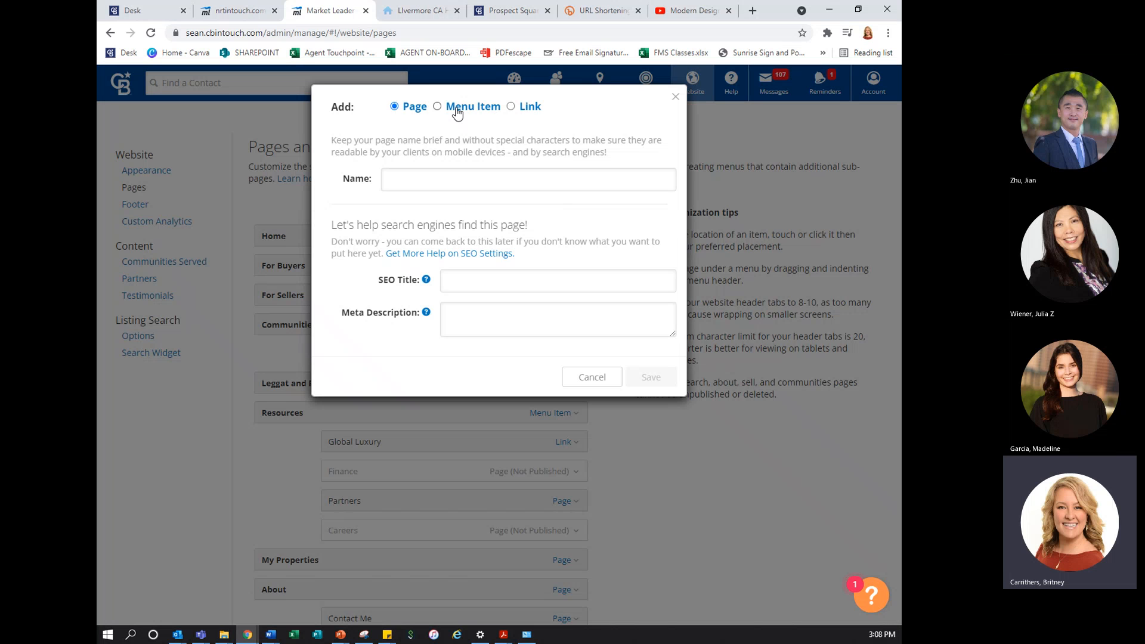
pyautogui.click(457, 112)
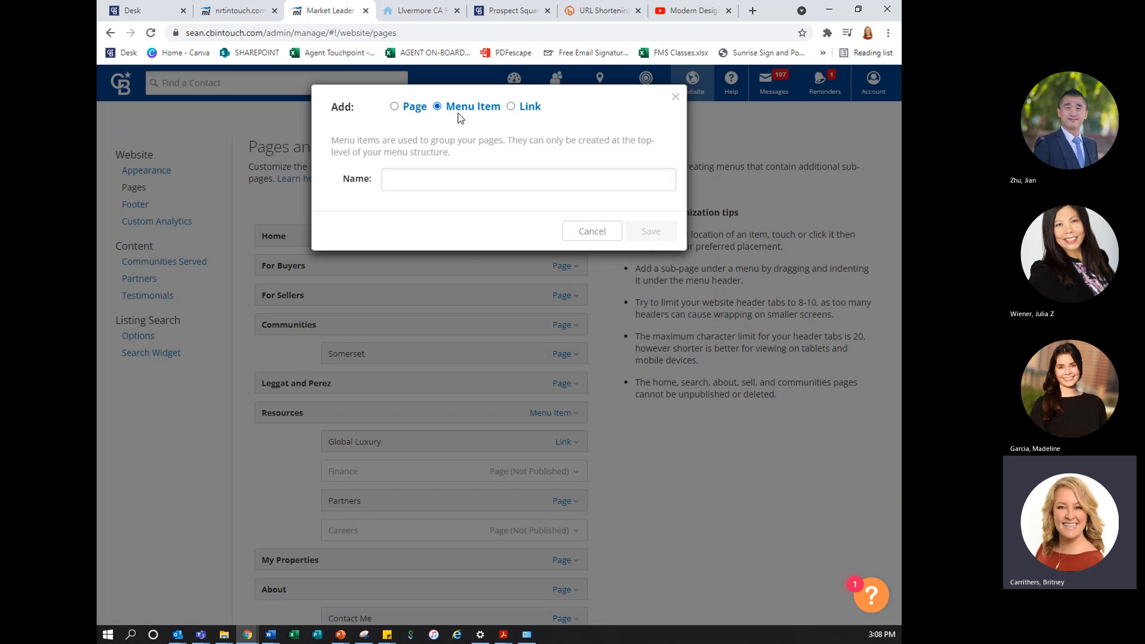
pyautogui.click(577, 238)
pyautogui.scroll(-4, 533, 349)
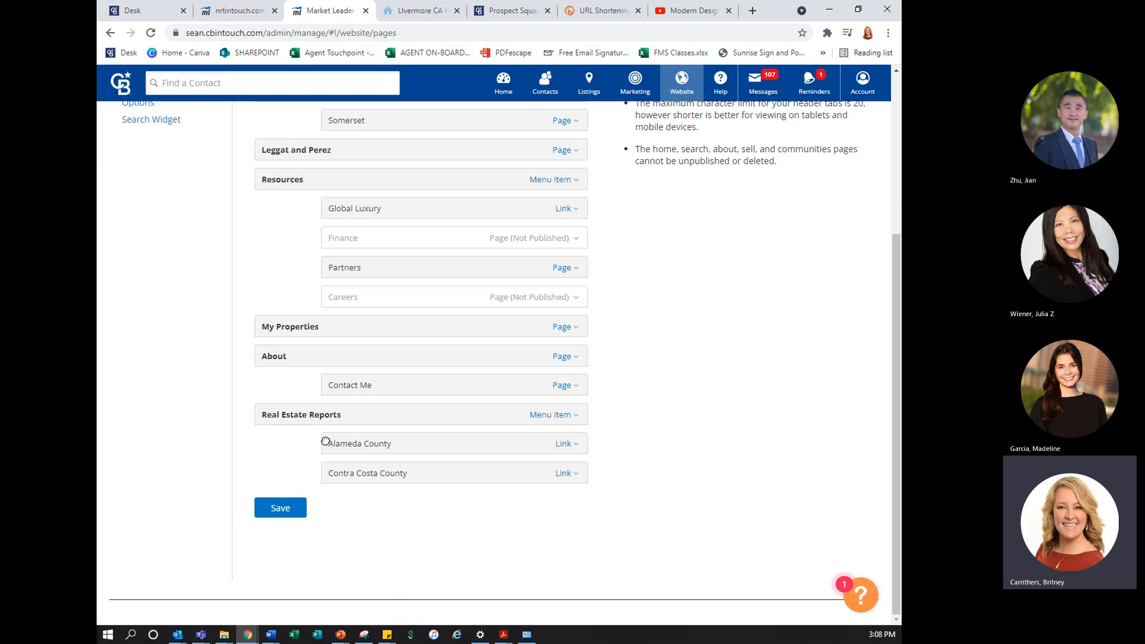
pyautogui.click(564, 472)
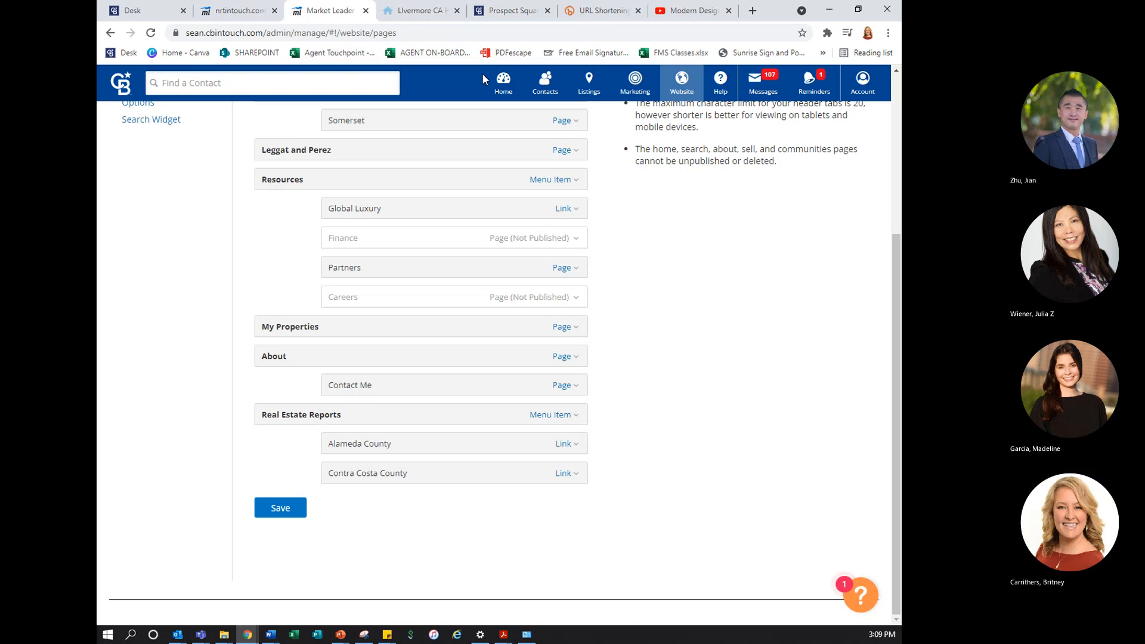
# Switch to Prospect Square and open the Preview and Share list of the Quarterly Report
pyautogui.click(528, 10)
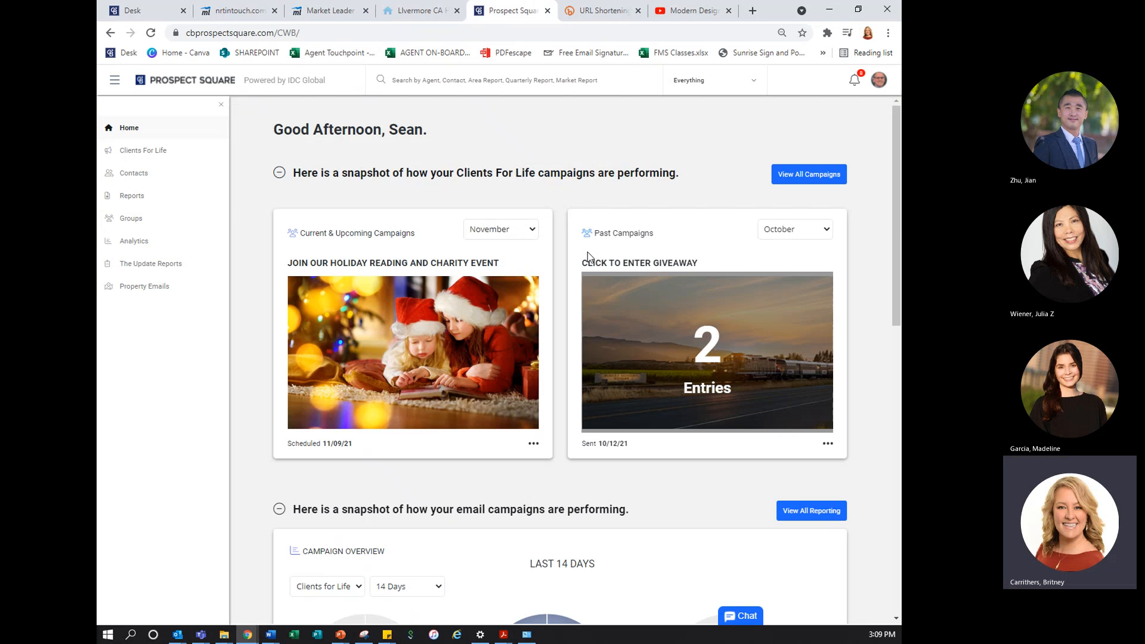
pyautogui.click(137, 199)
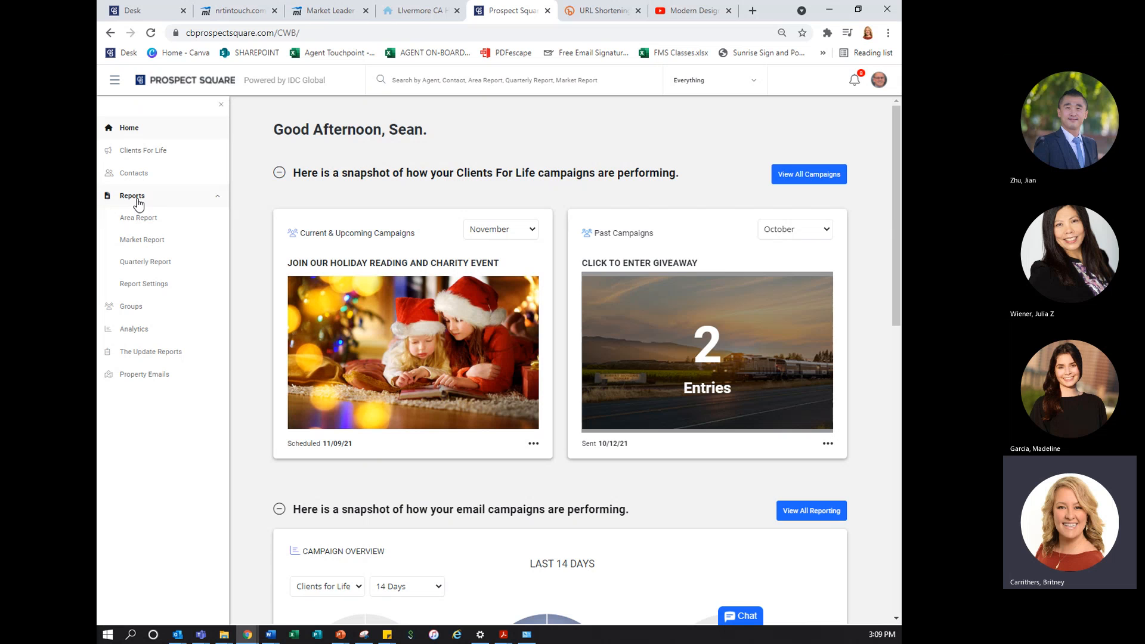
pyautogui.click(141, 219)
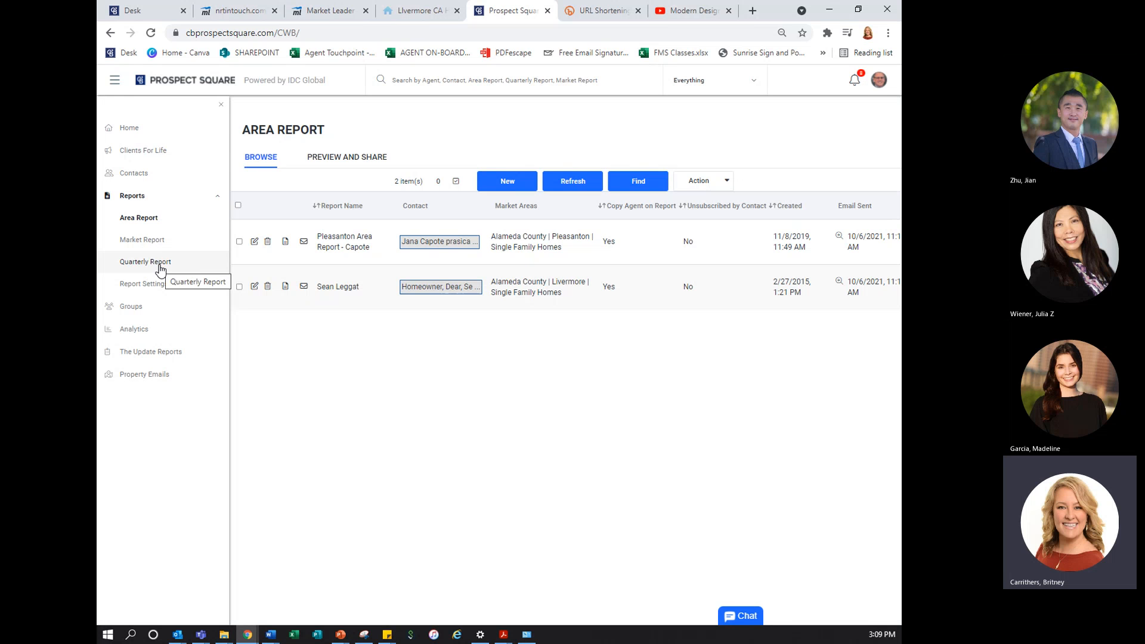
pyautogui.click(159, 267)
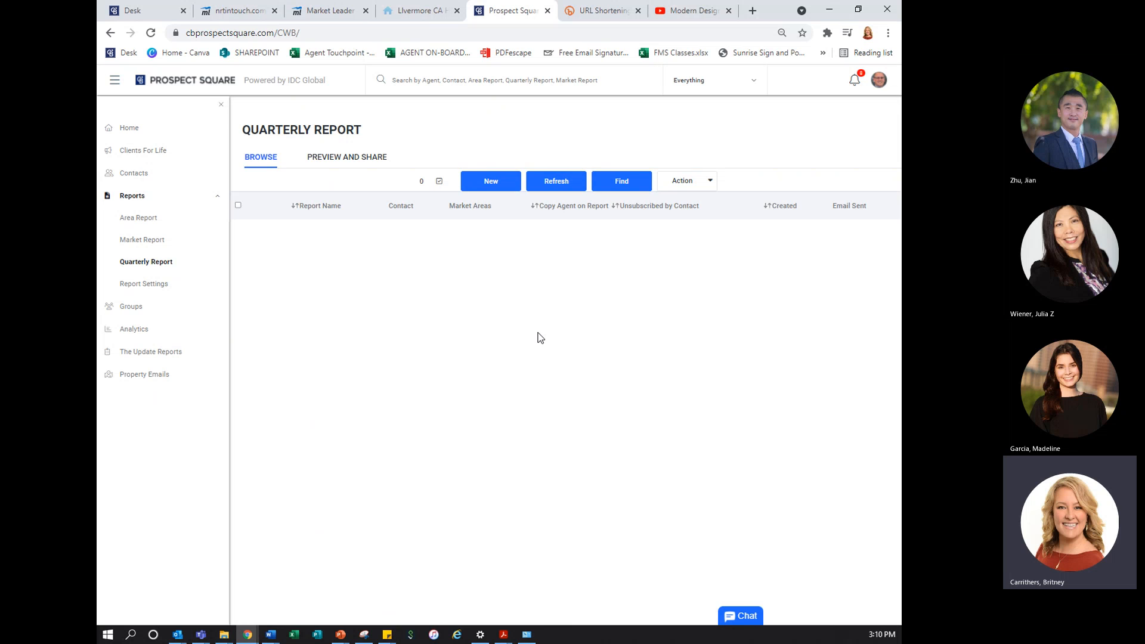
pyautogui.click(367, 158)
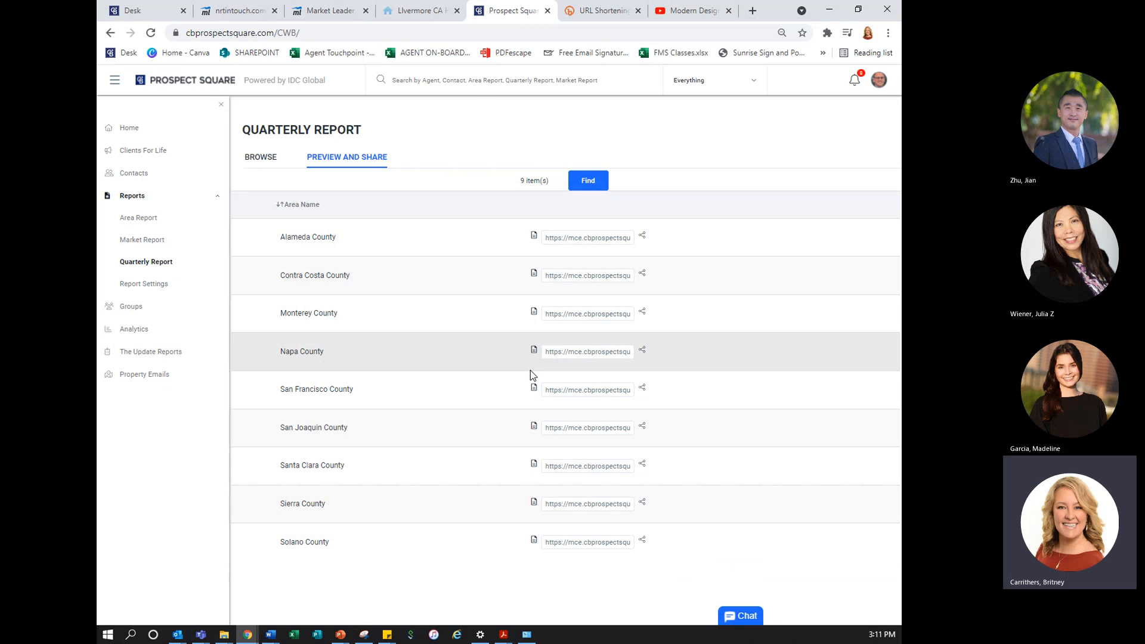
# Preview the Santa Clara County quarterly report, look through its charts and city report links, and close the preview
pyautogui.click(534, 466)
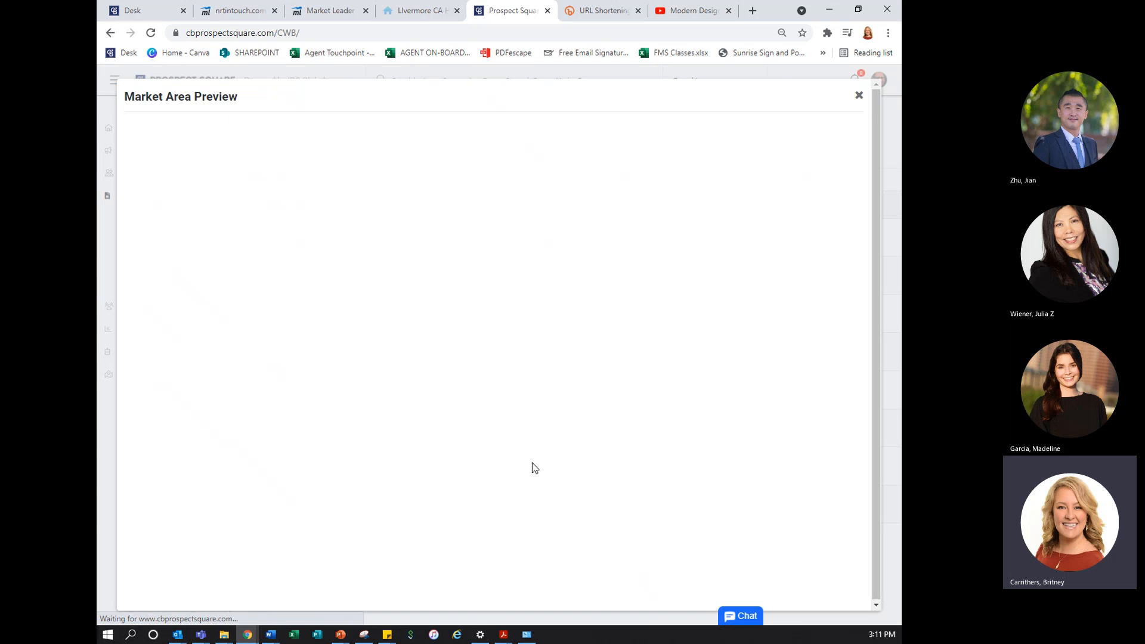
pyautogui.scroll(-15, 578, 369)
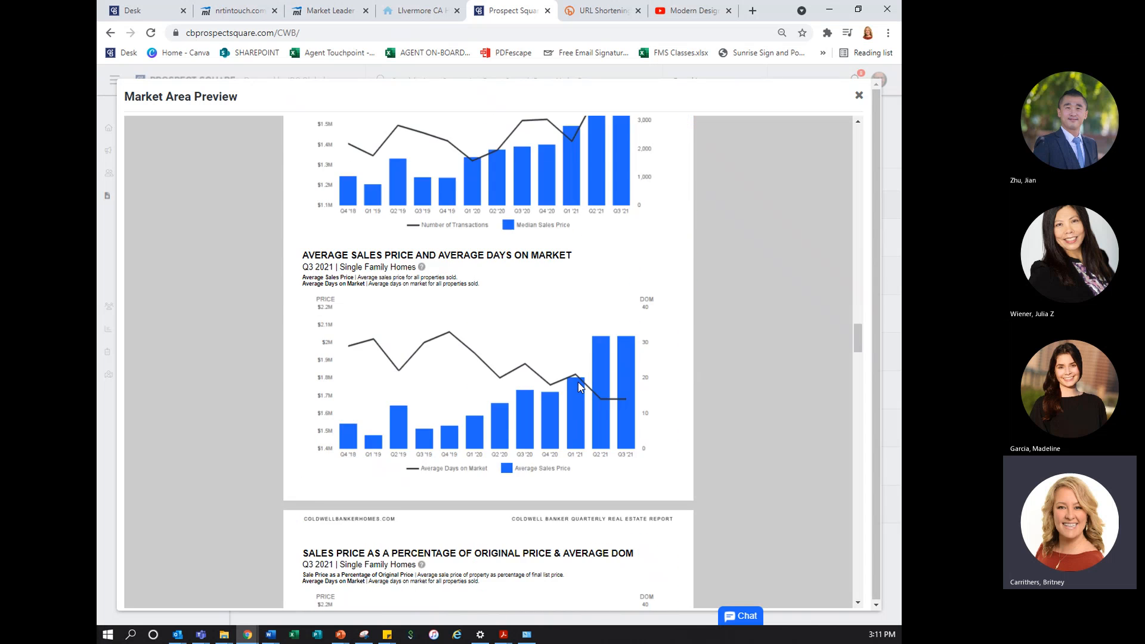
pyautogui.scroll(-20, 579, 383)
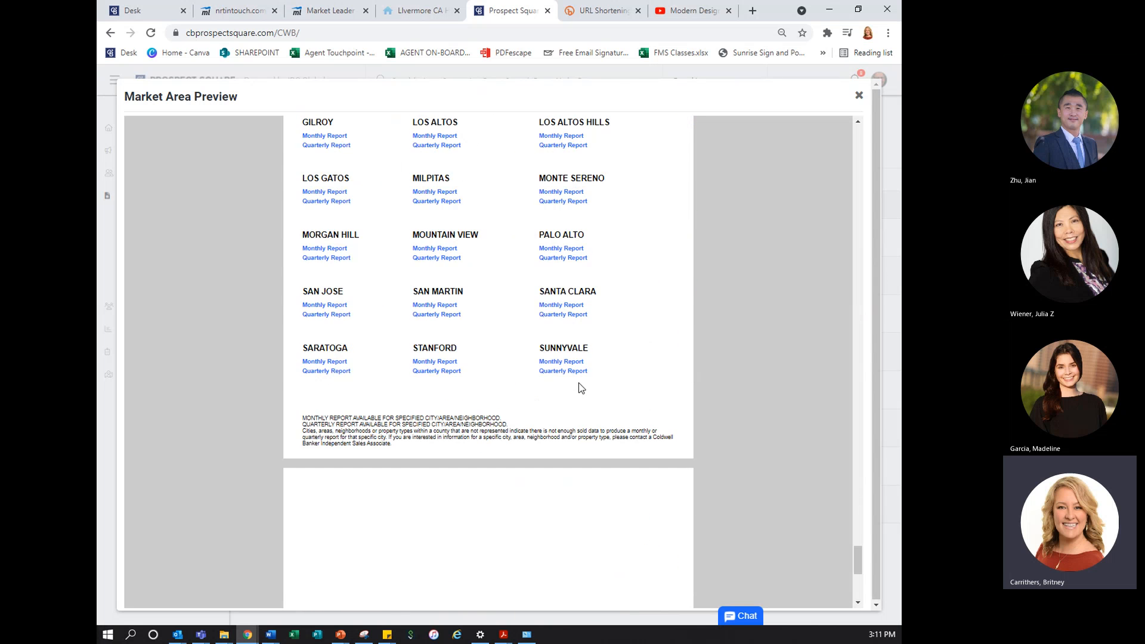
pyautogui.scroll(2, 580, 386)
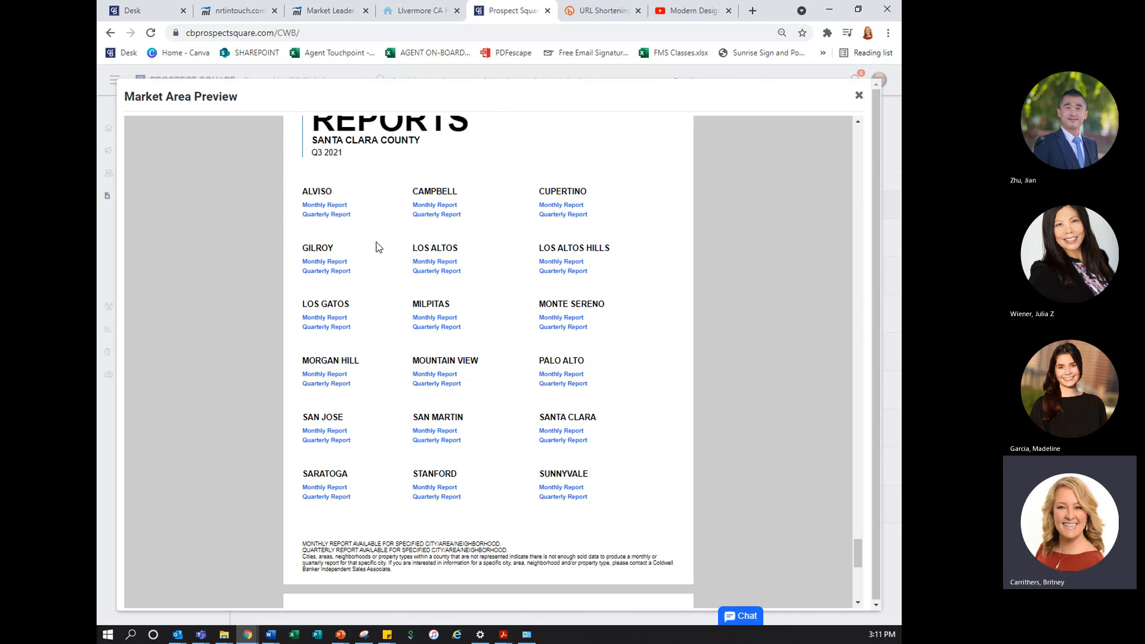
pyautogui.click(859, 96)
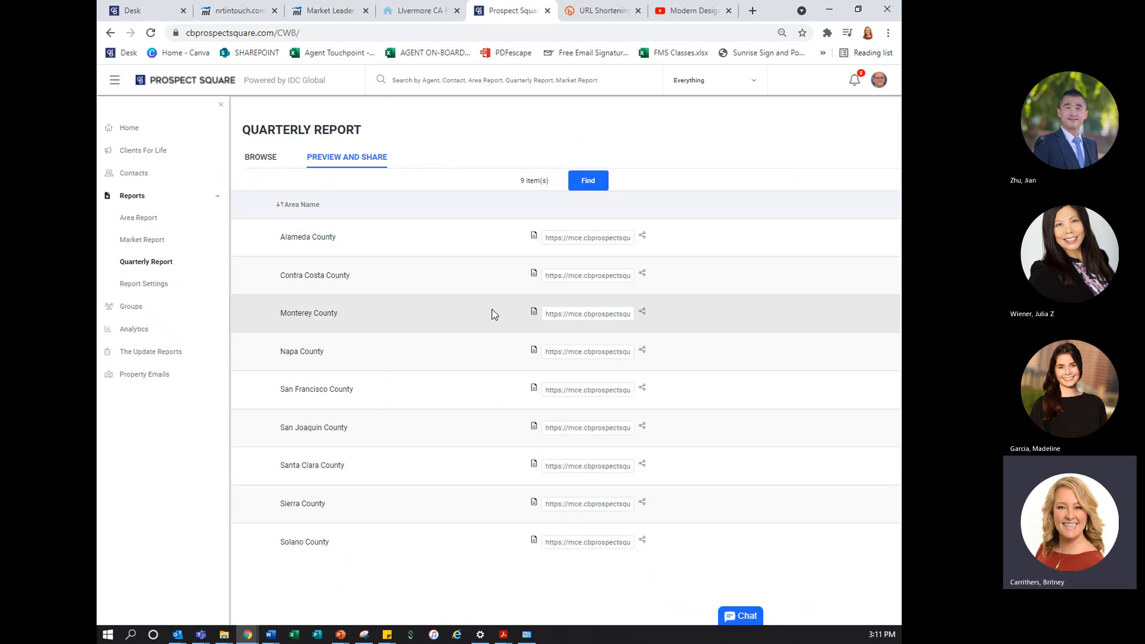
# Copy the Santa Clara County quarterly report link and switch to Bitly's home page with the link shortener
pyautogui.click(583, 466)
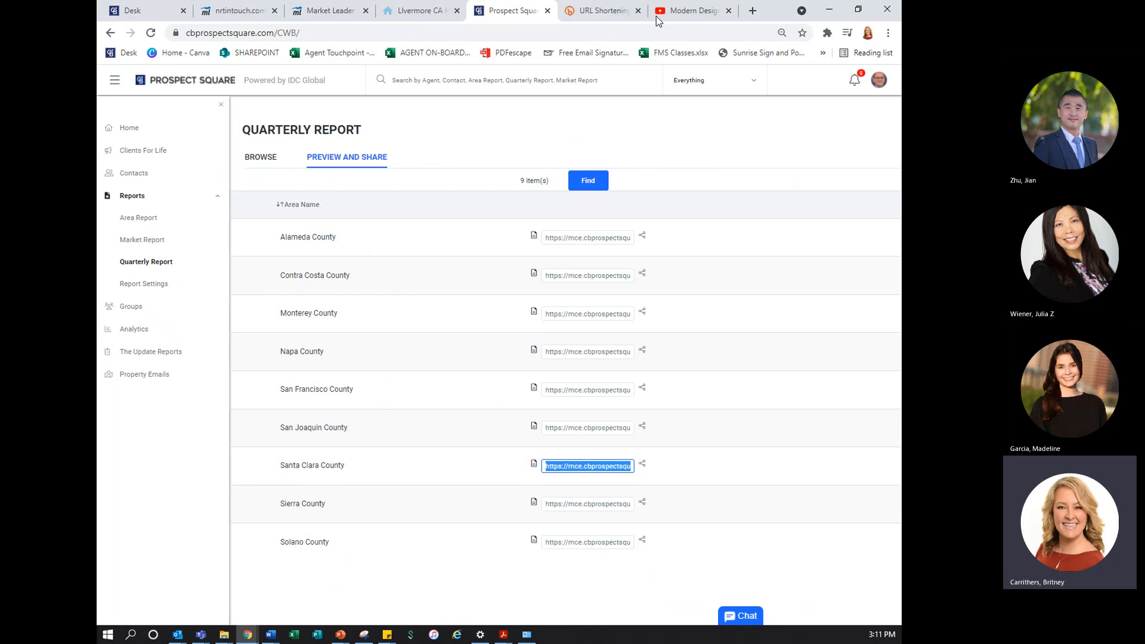
pyautogui.click(604, 12)
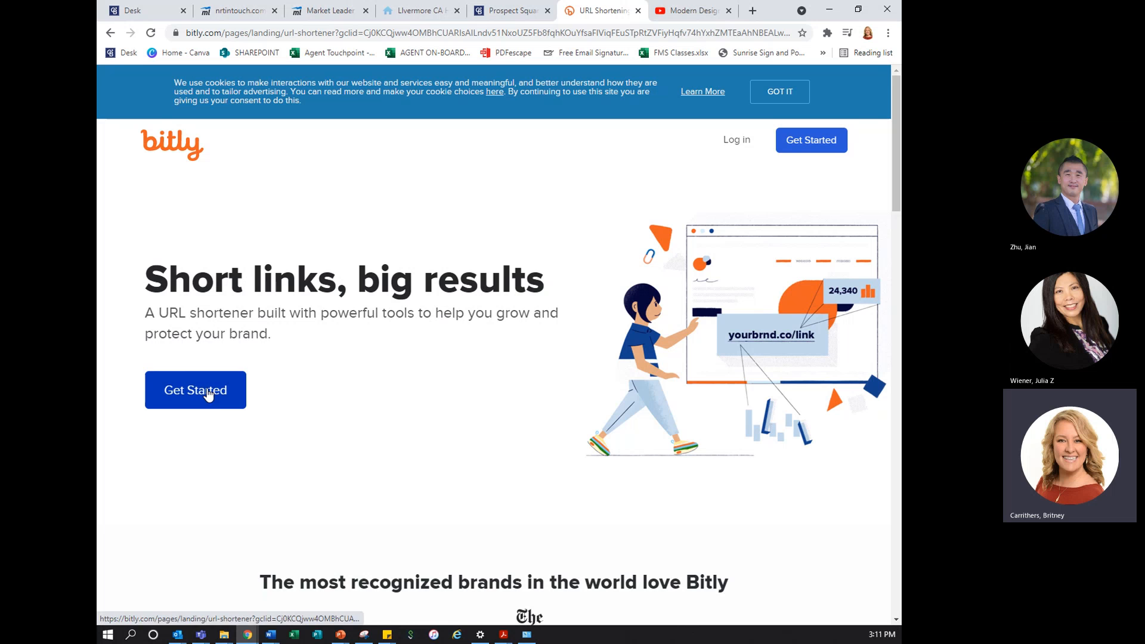
pyautogui.scroll(-10, 195, 391)
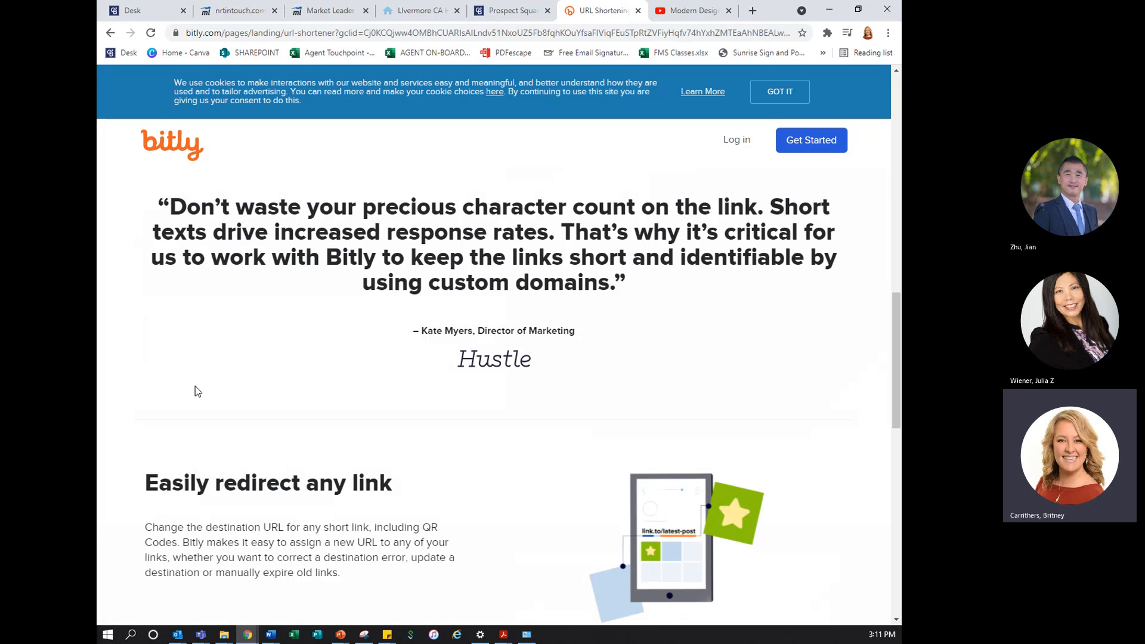
pyautogui.scroll(-5, 195, 392)
pyautogui.scroll(20, 197, 385)
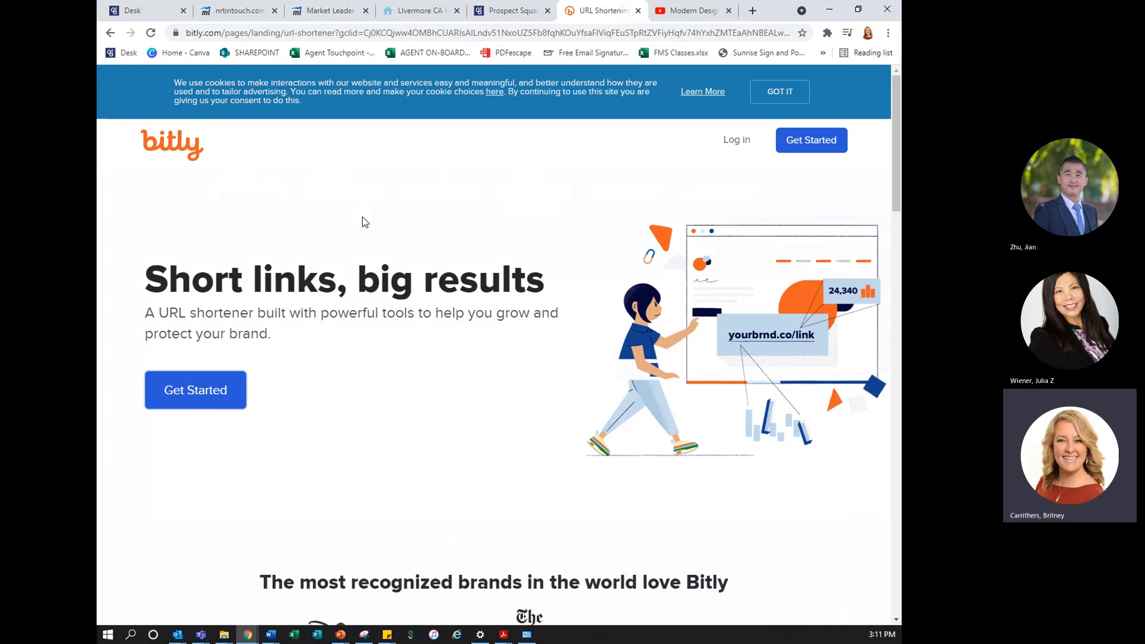
pyautogui.click(197, 146)
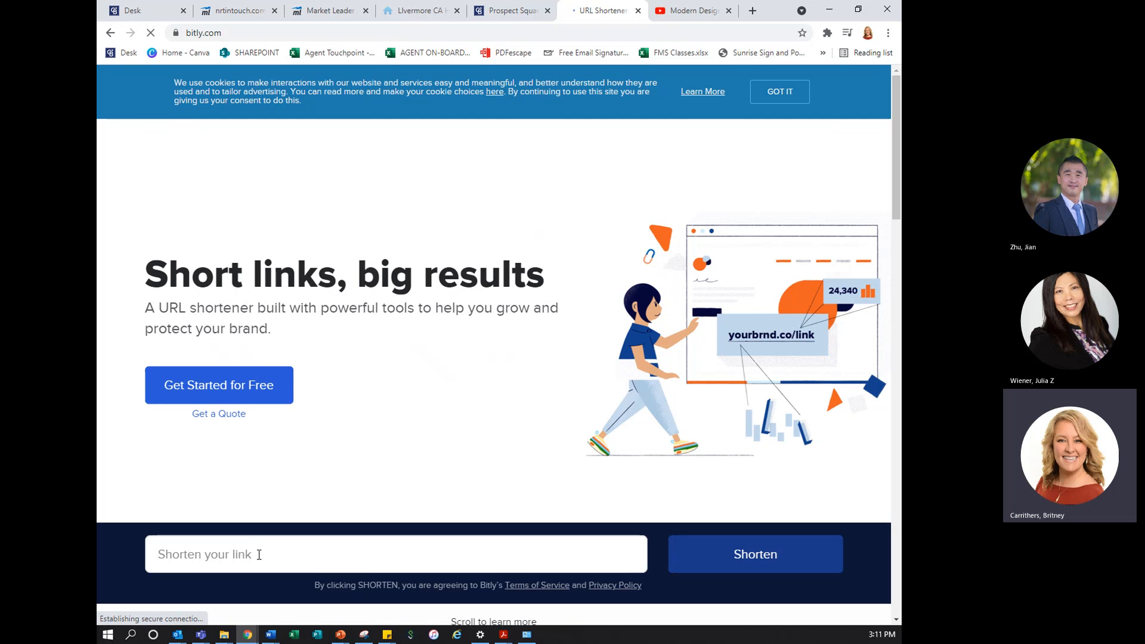
# Paste the copied report link into Bitly's link shortener and submit it for shortening
pyautogui.click(260, 556)
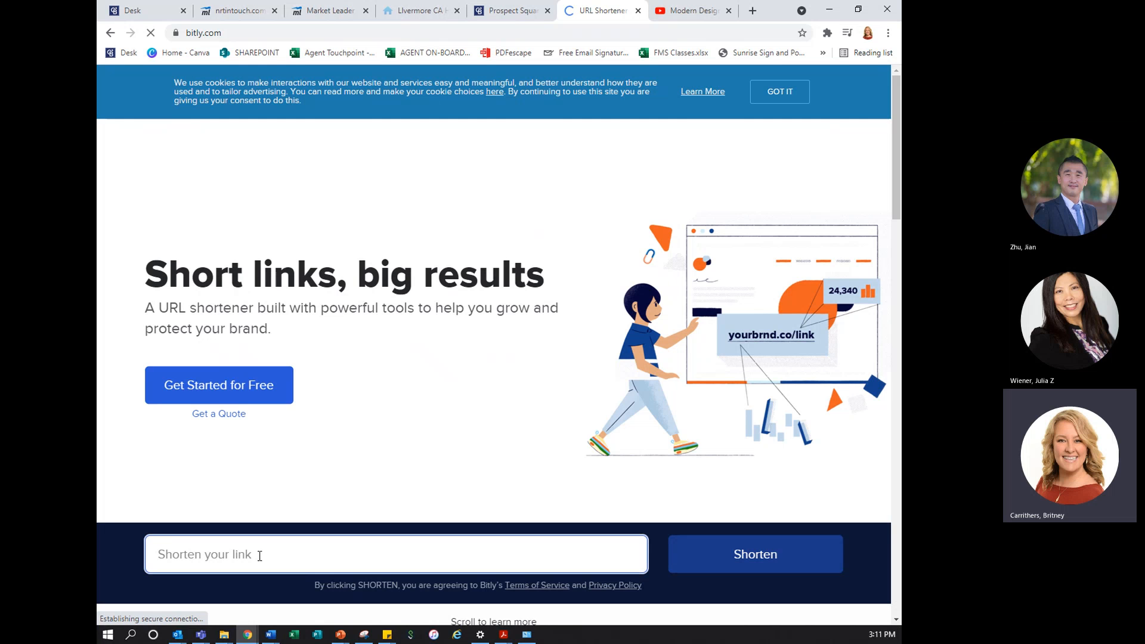
pyautogui.hotkey('ctrl', 'v')
pyautogui.click(742, 557)
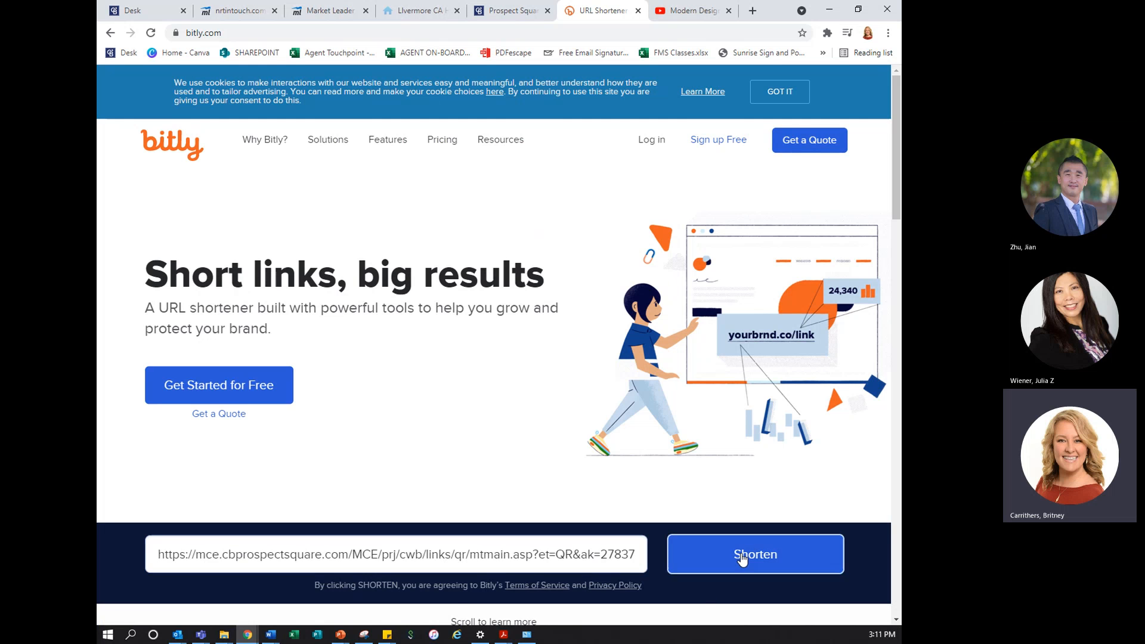
pyautogui.click(741, 552)
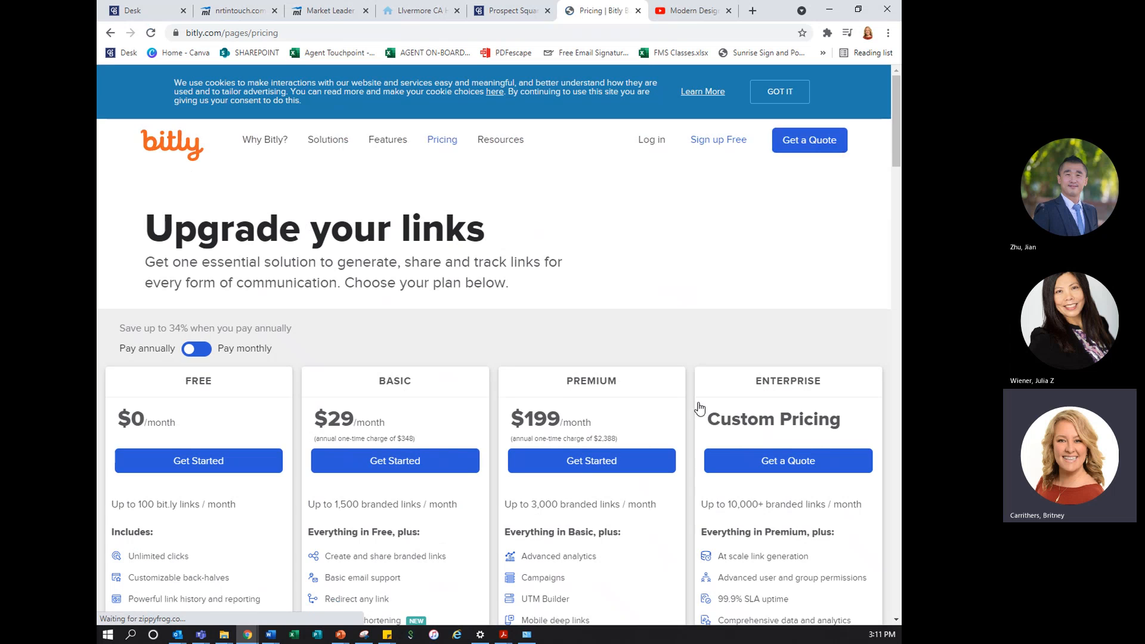
# Return to Bitly's home page, shorten the pasted Santa Clara County report link, and copy the short link
pyautogui.click(113, 34)
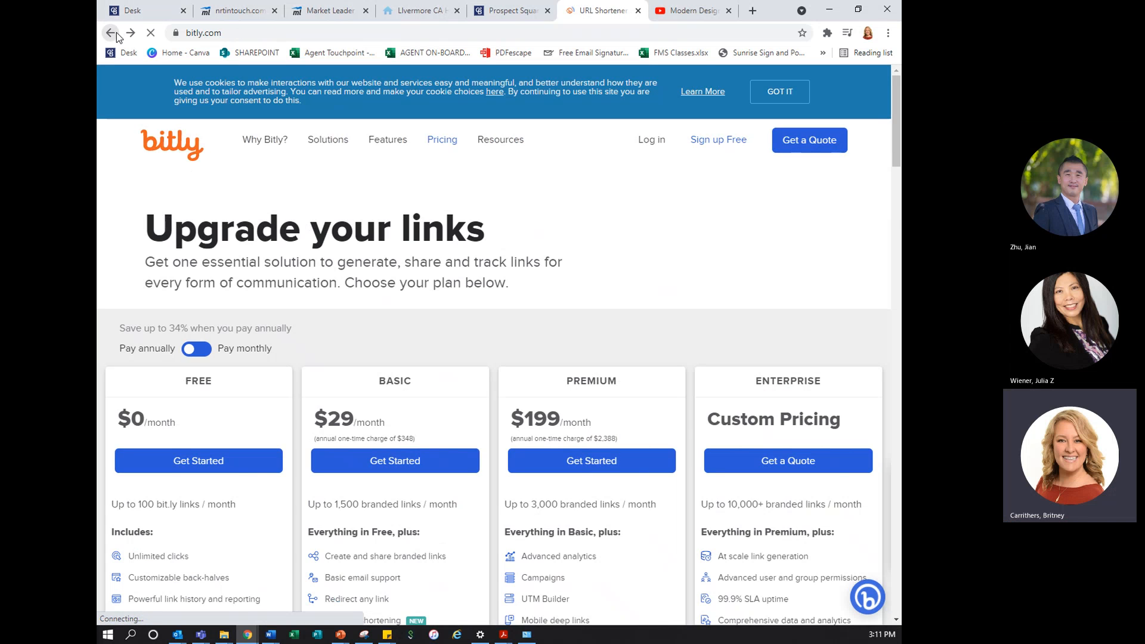
pyautogui.click(376, 559)
pyautogui.hotkey('ctrl', 'v')
pyautogui.click(818, 559)
pyautogui.click(817, 561)
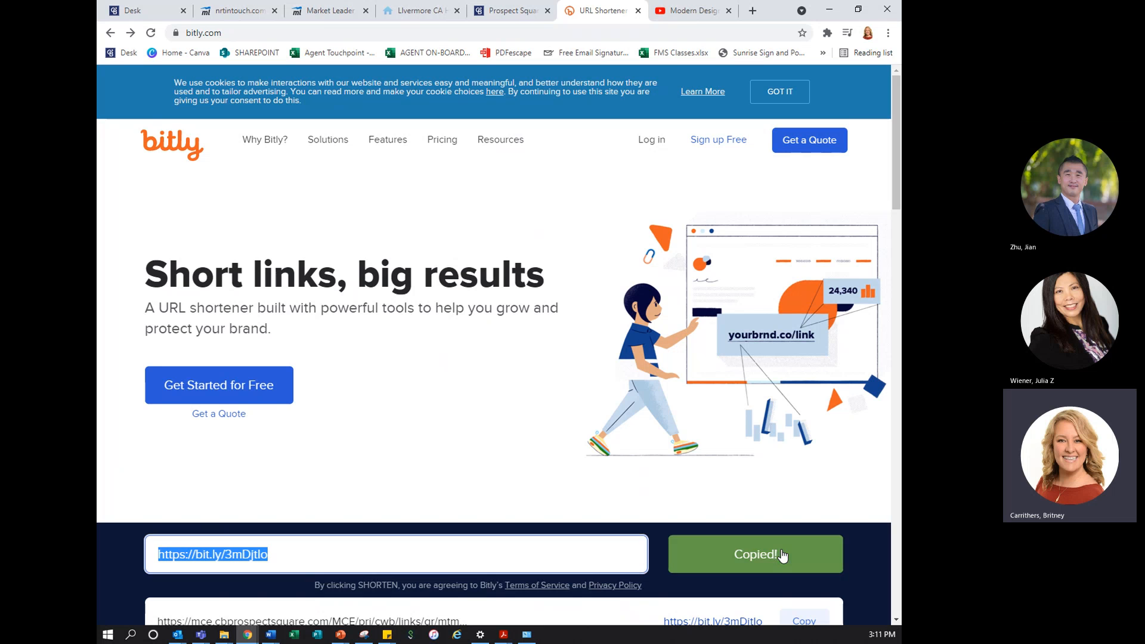
# Switch to Market Leader and add a menu link with the shortened Bitly URL and the link text Santa Clara County
pyautogui.click(353, 13)
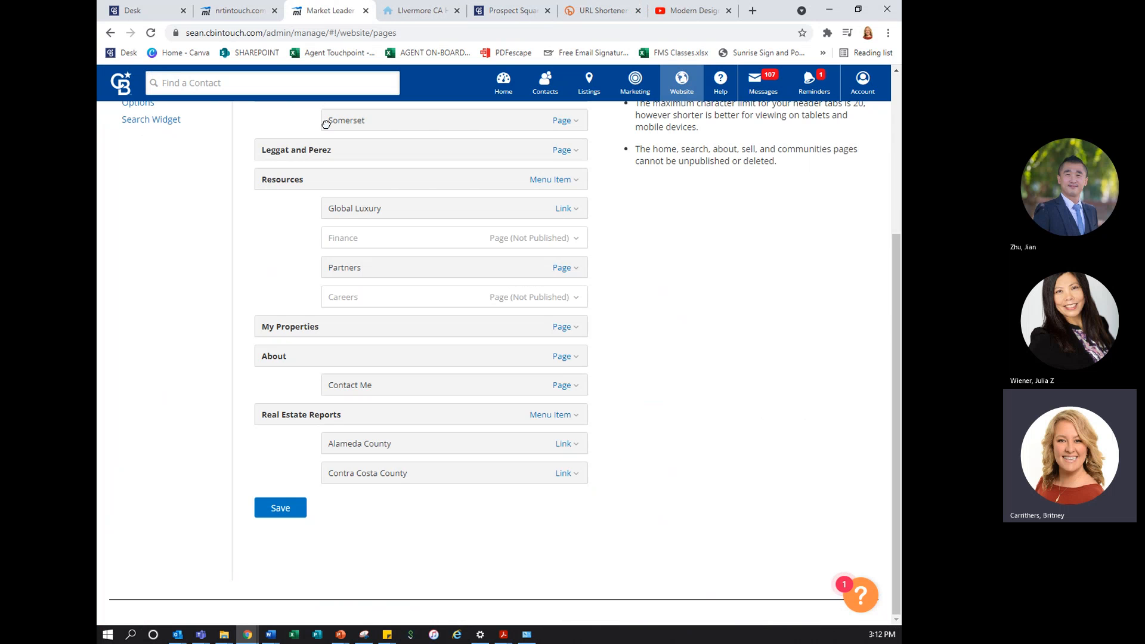
pyautogui.scroll(3, 325, 123)
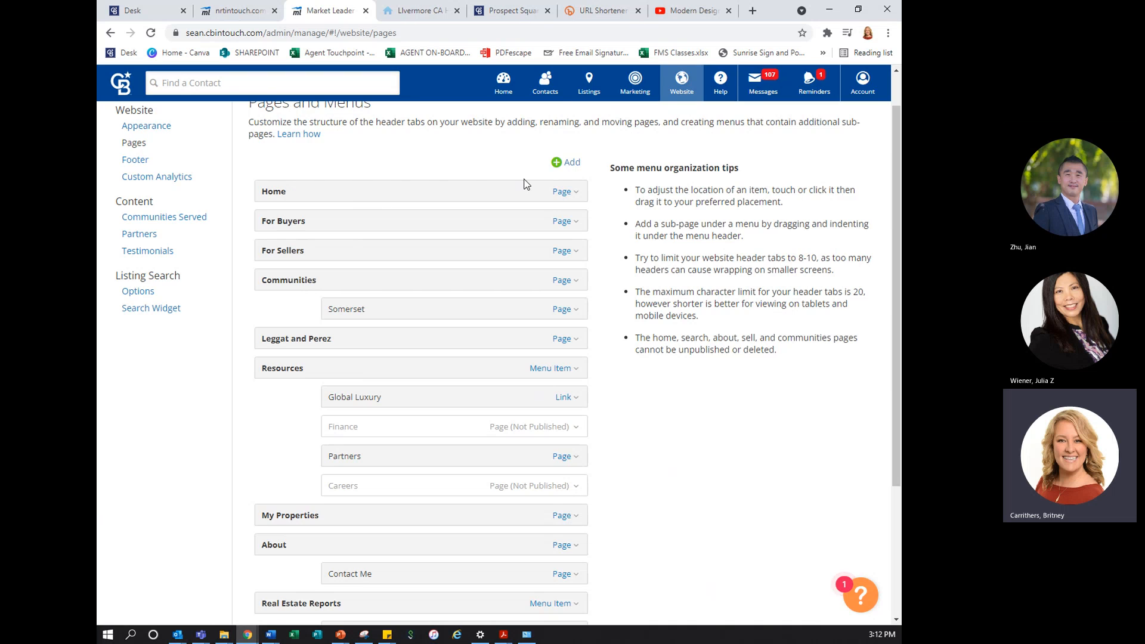
pyautogui.click(568, 162)
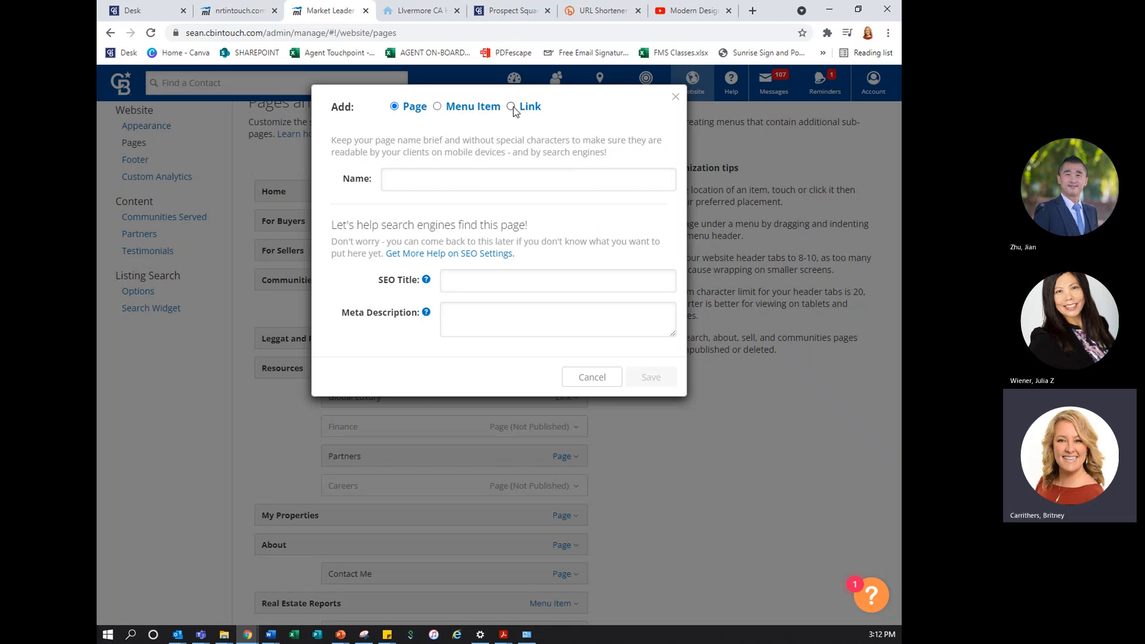
pyautogui.click(512, 107)
pyautogui.click(493, 181)
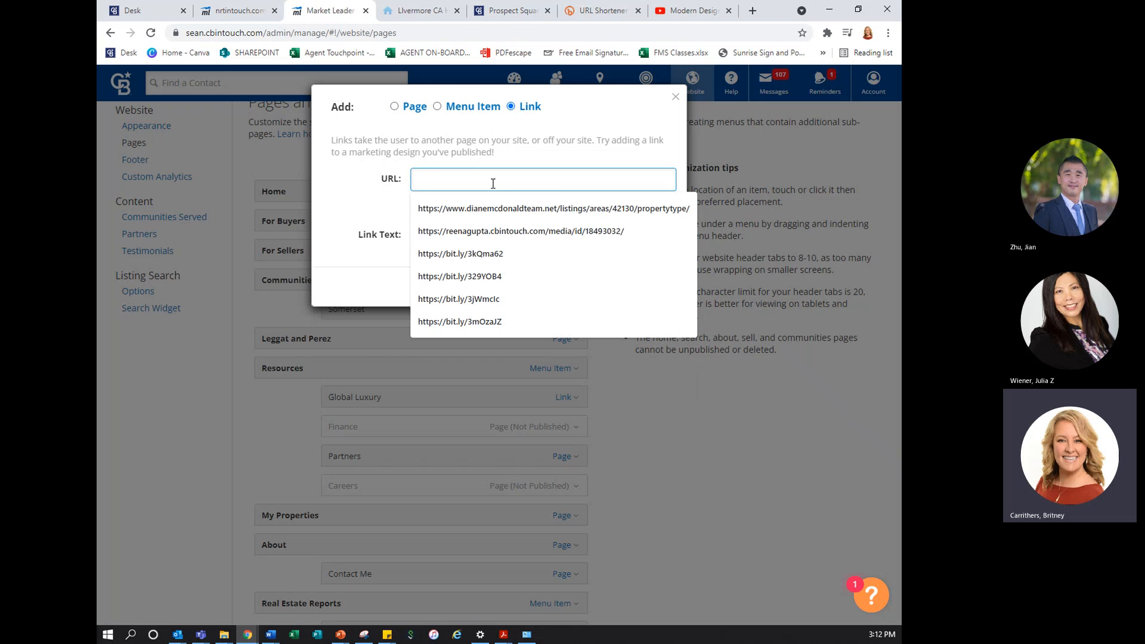
pyautogui.hotkey('ctrl', 'v')
pyautogui.click(477, 228)
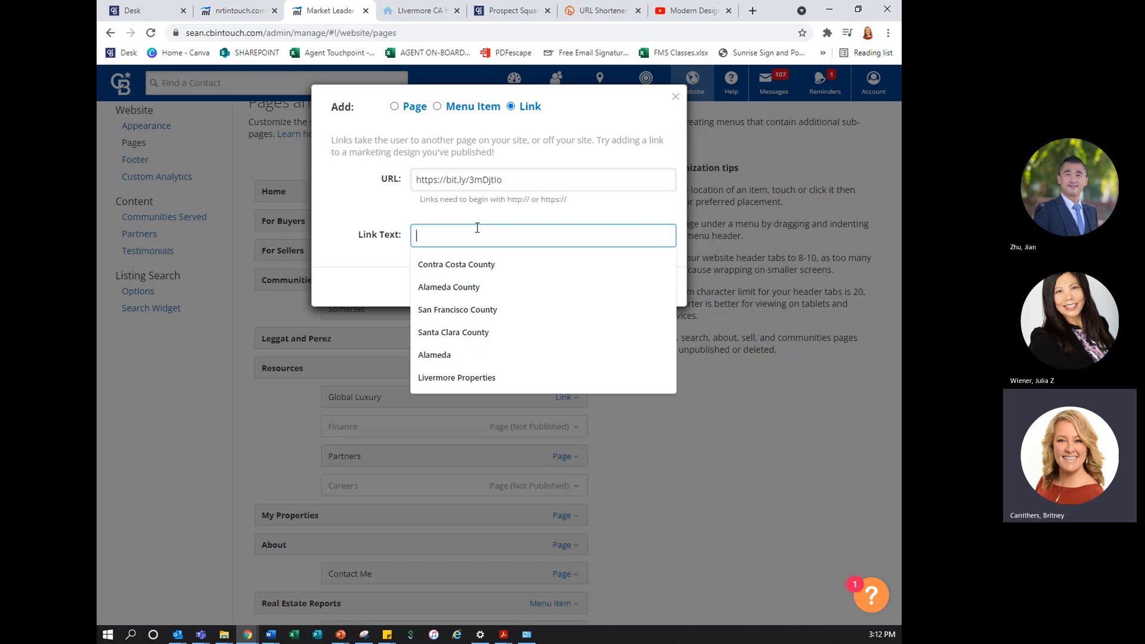
pyautogui.write('Santa Clara County')
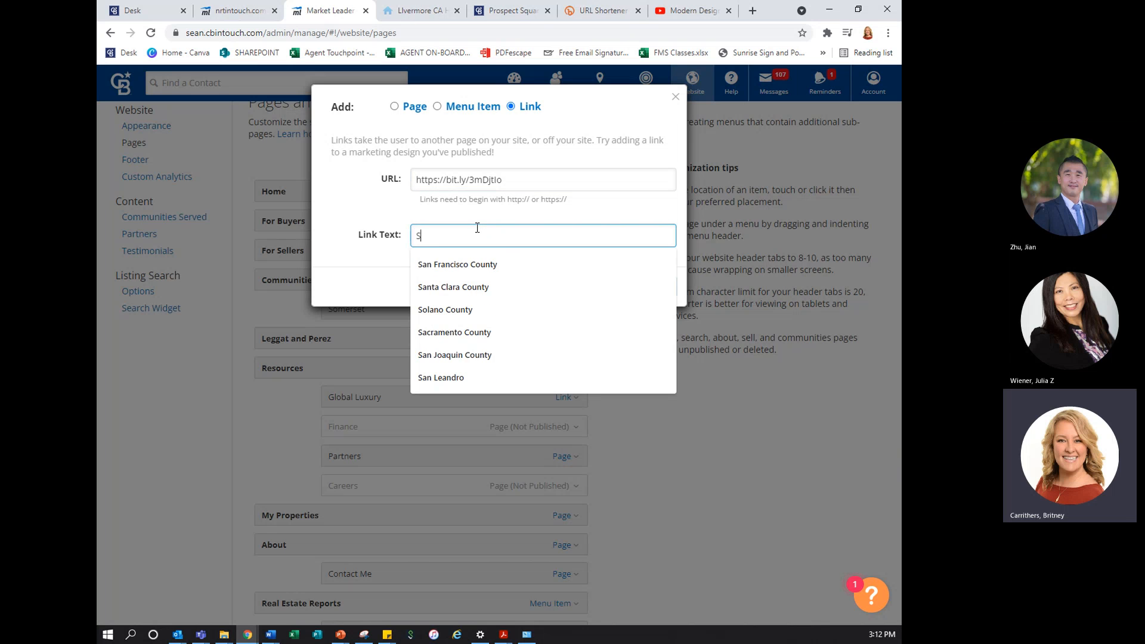
pyautogui.click(486, 287)
pyautogui.click(655, 289)
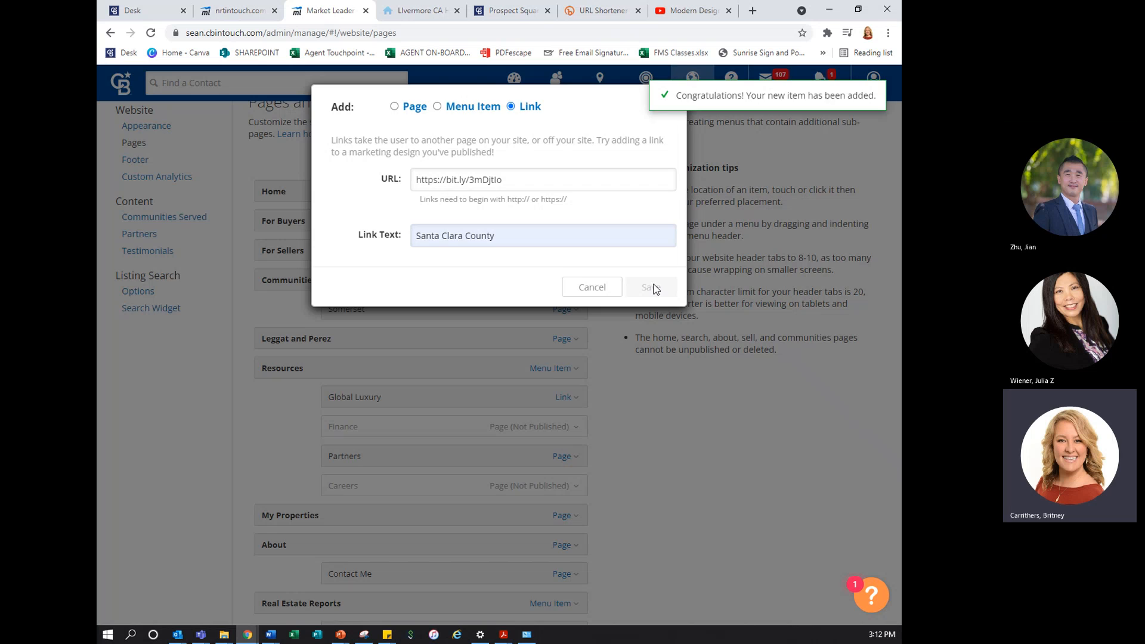
# Nest the Santa Clara County link under Real Estate Reports, below Contra Costa County, and save the menu
pyautogui.scroll(-4, 647, 335)
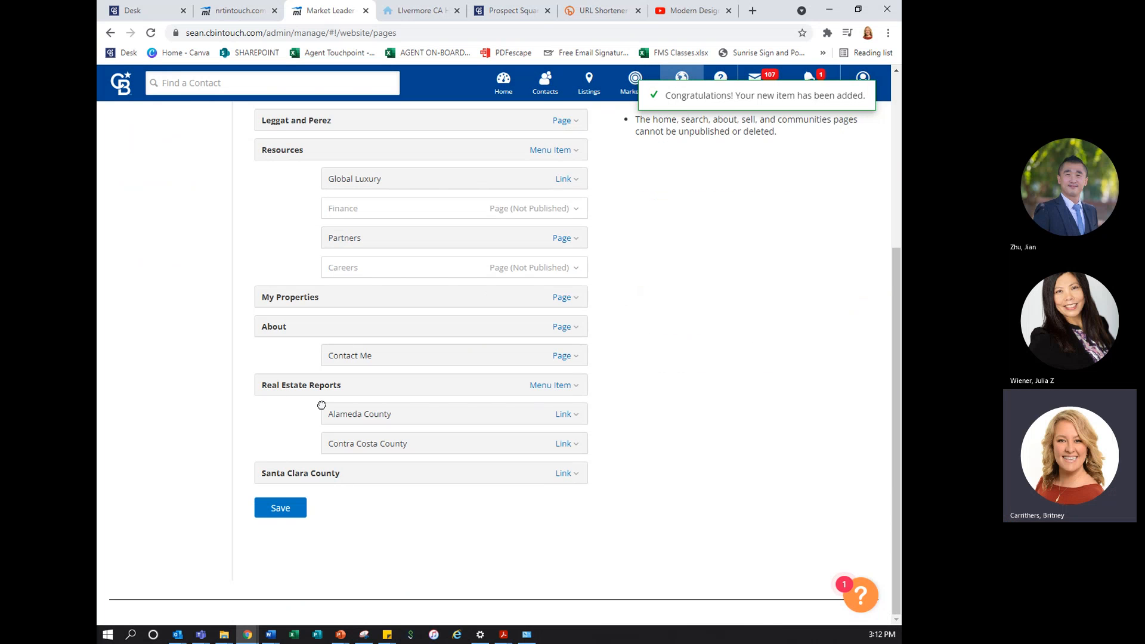
pyautogui.moveTo(286, 475); pyautogui.dragTo(365, 463)
pyautogui.click(287, 508)
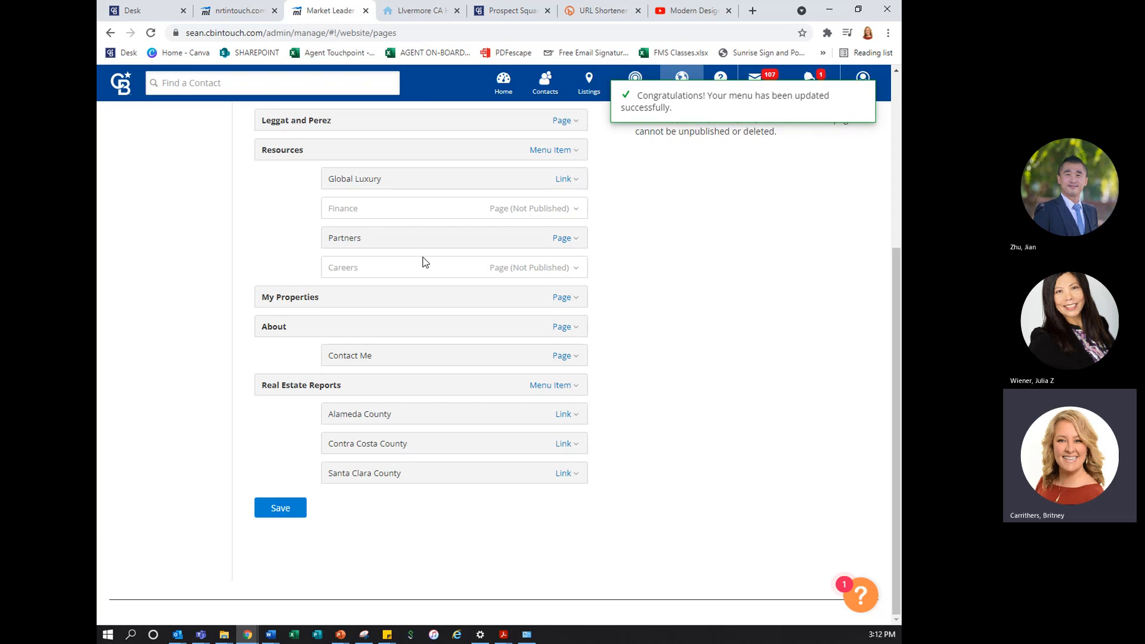
# Reload the public agent website, open the Santa Clara County report from Real Estate Reports, look it over, and close it
pyautogui.click(418, 11)
pyautogui.click(151, 32)
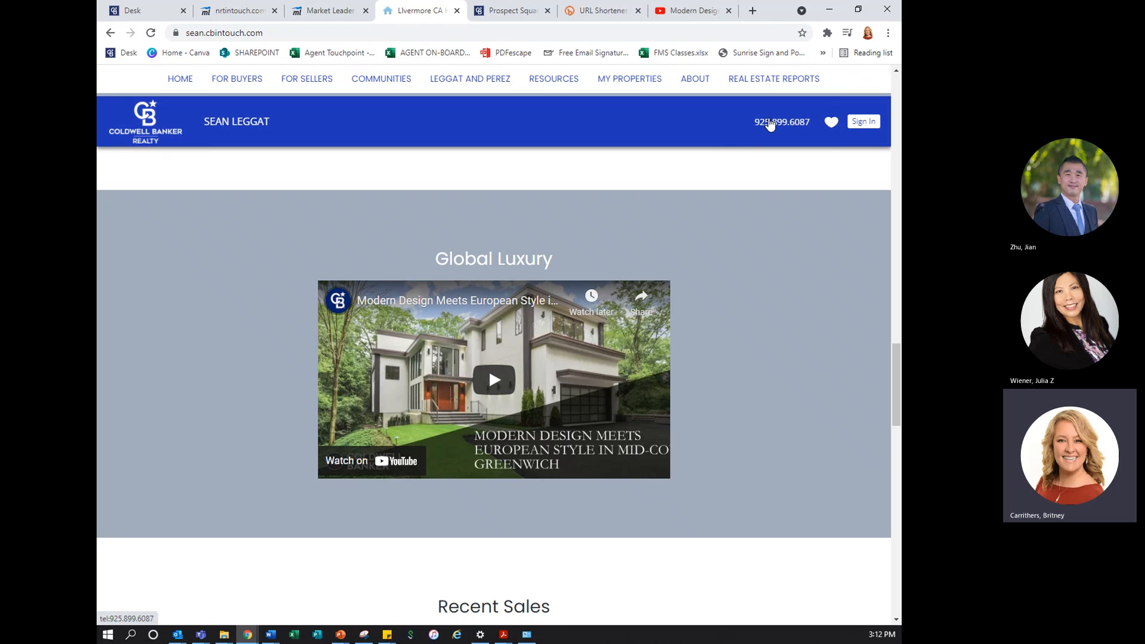
pyautogui.moveTo(774, 79)
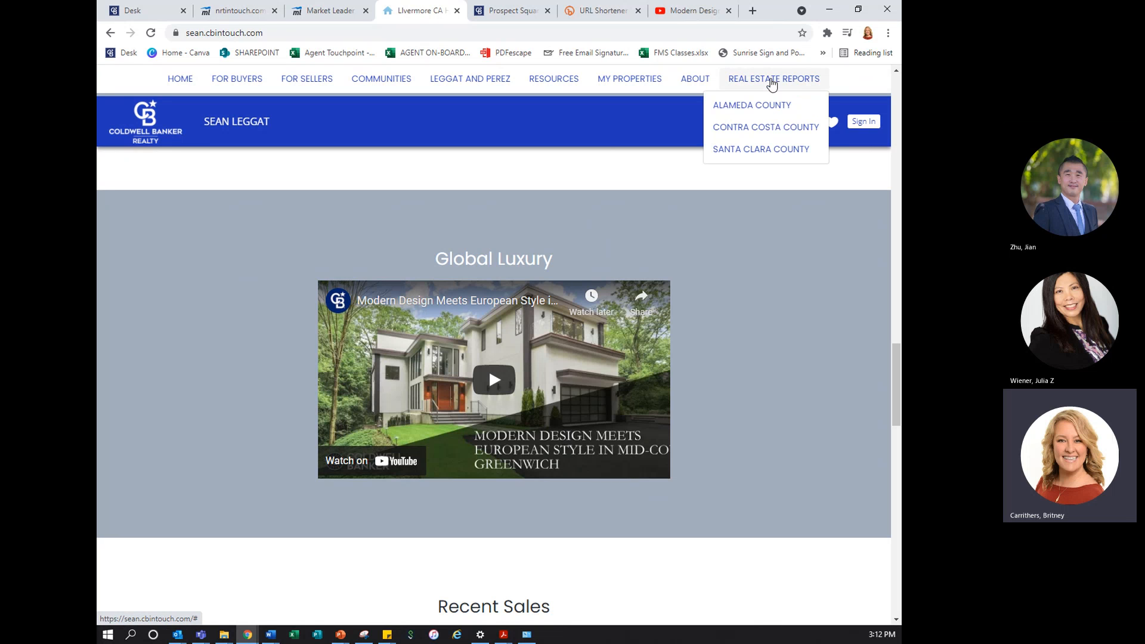
pyautogui.click(774, 150)
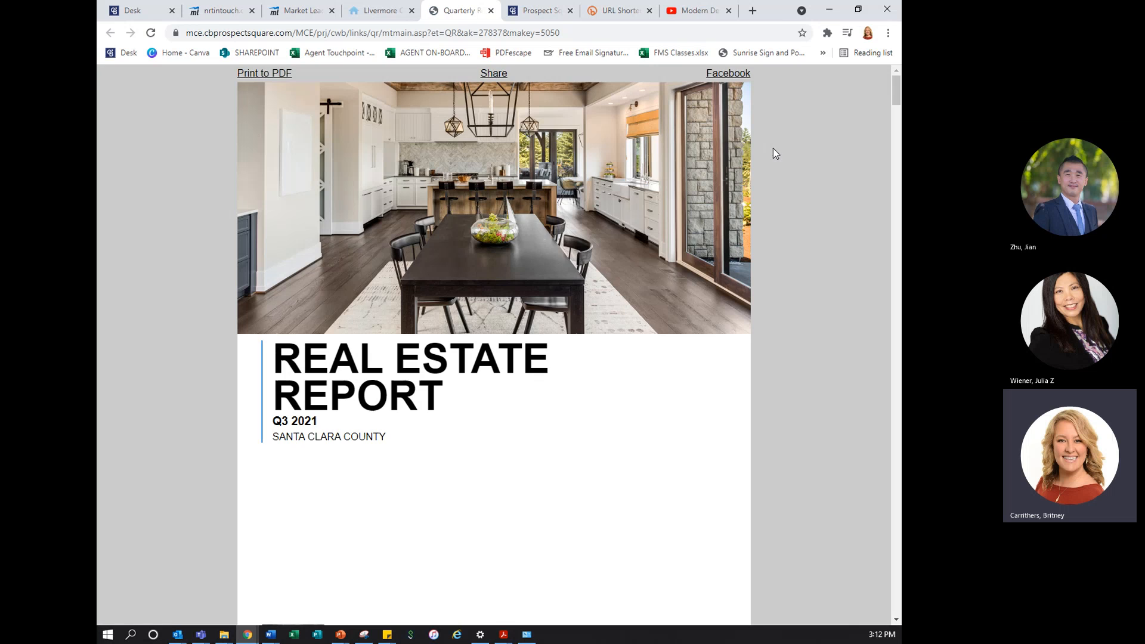
pyautogui.scroll(-10, 534, 291)
pyautogui.scroll(12, 534, 292)
pyautogui.click(491, 11)
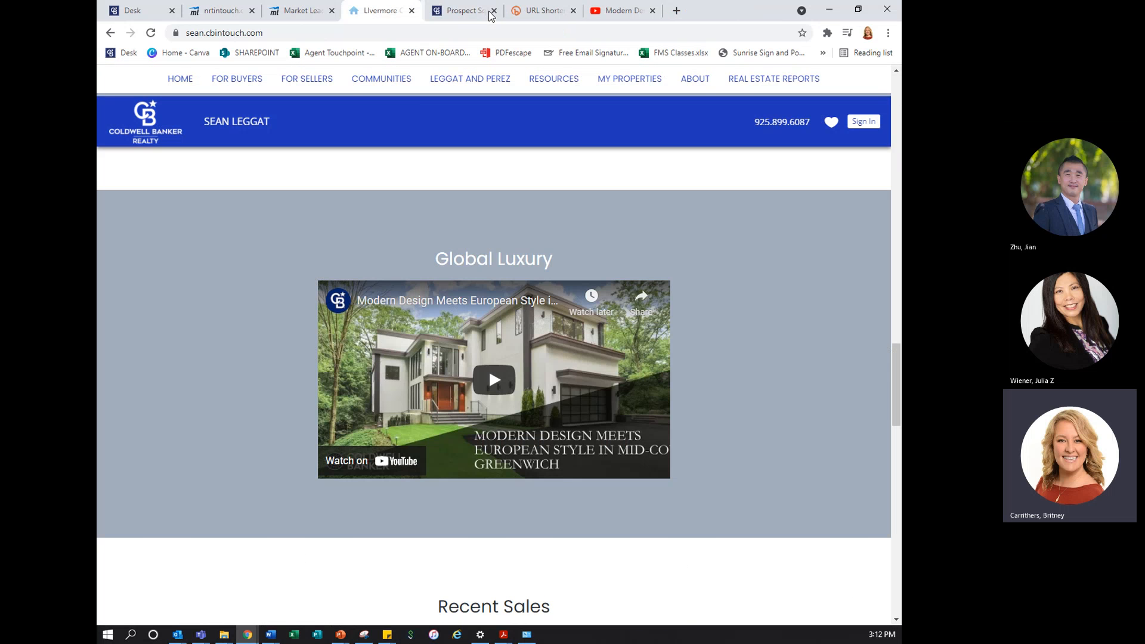
pyautogui.scroll(12, 461, 285)
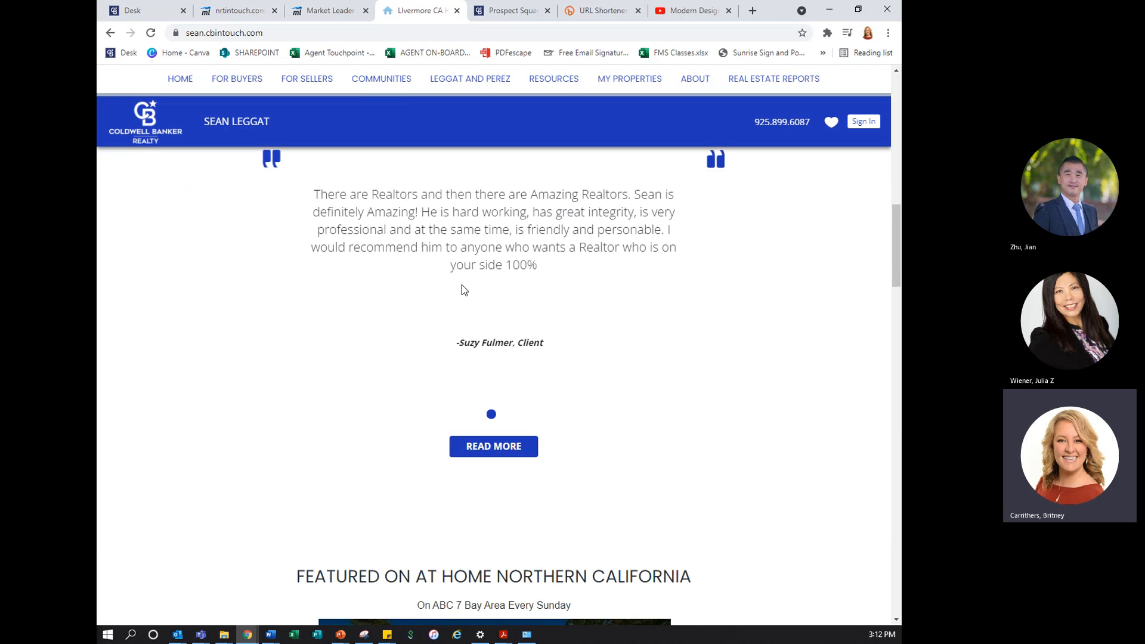
pyautogui.scroll(10, 461, 285)
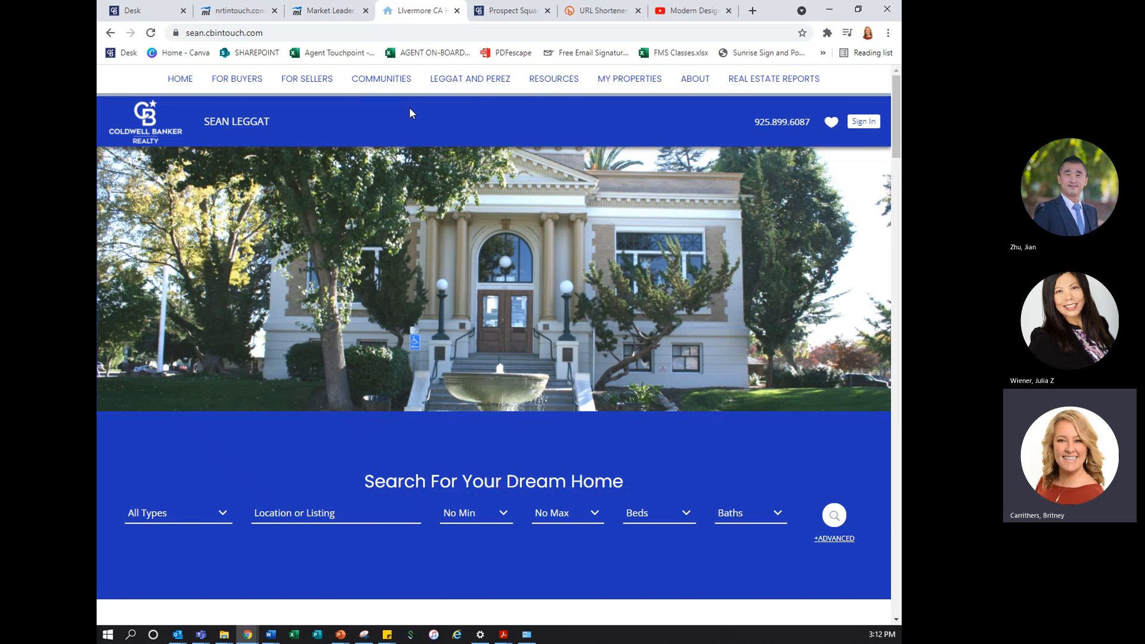
pyautogui.click(332, 14)
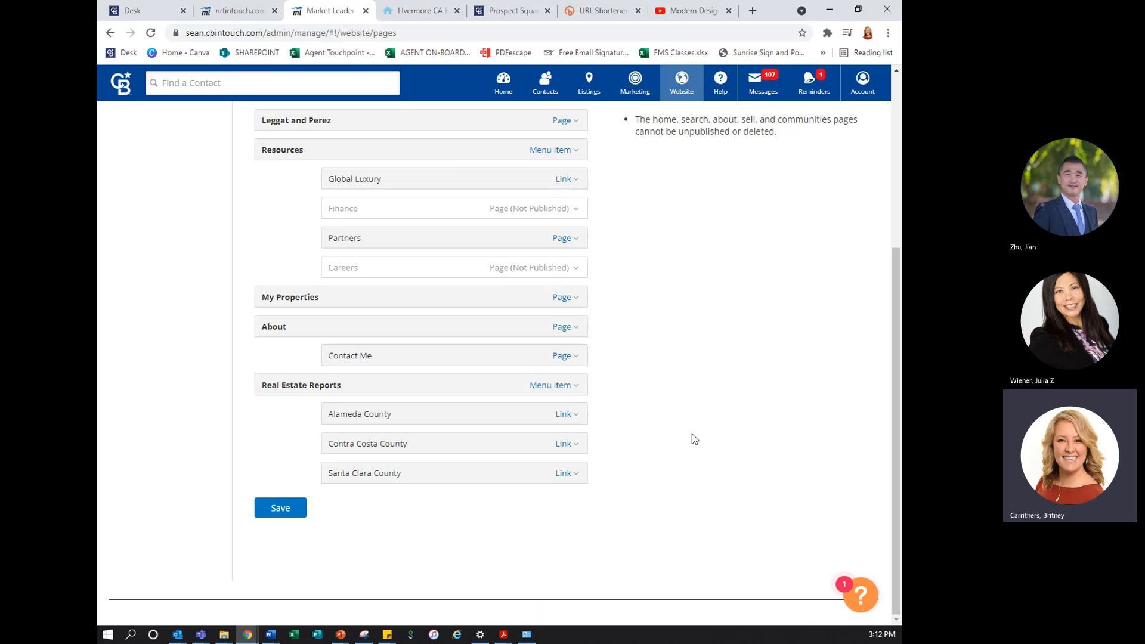
pyautogui.scroll(5, 692, 435)
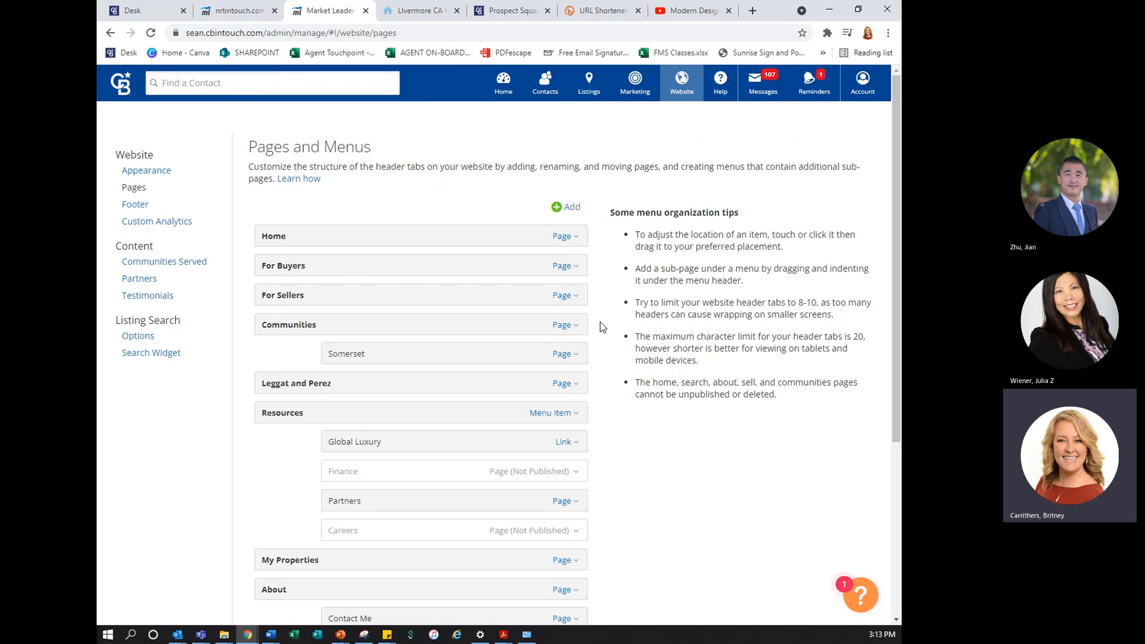
# Switch to the public agent website and open its advanced search page by adding /advancedsearch to the site address
pyautogui.click(427, 15)
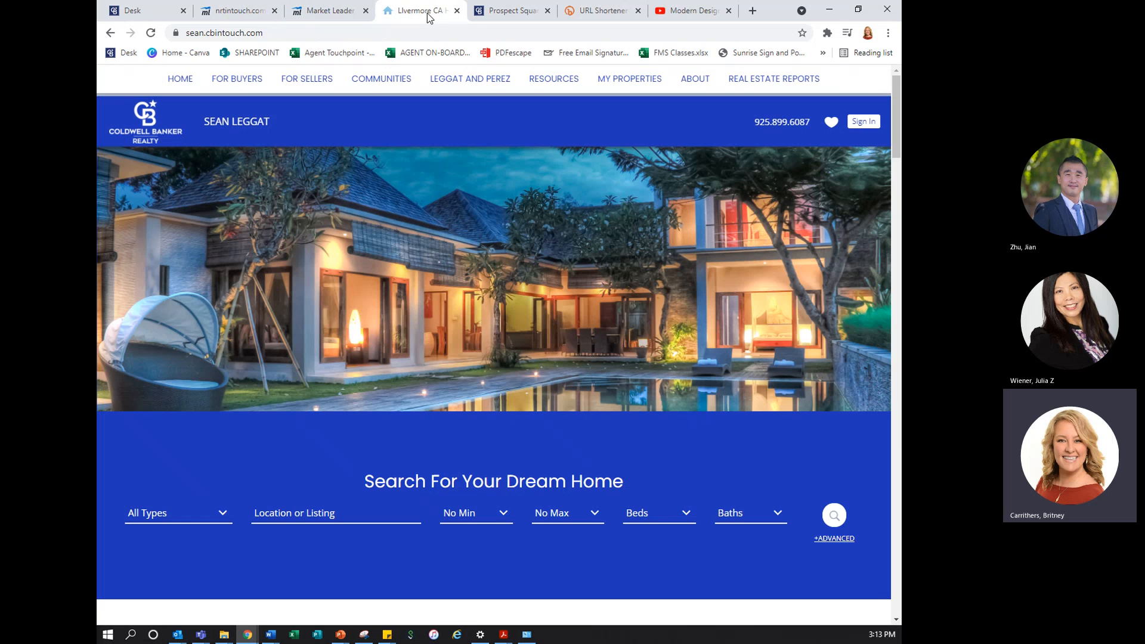
pyautogui.click(321, 32)
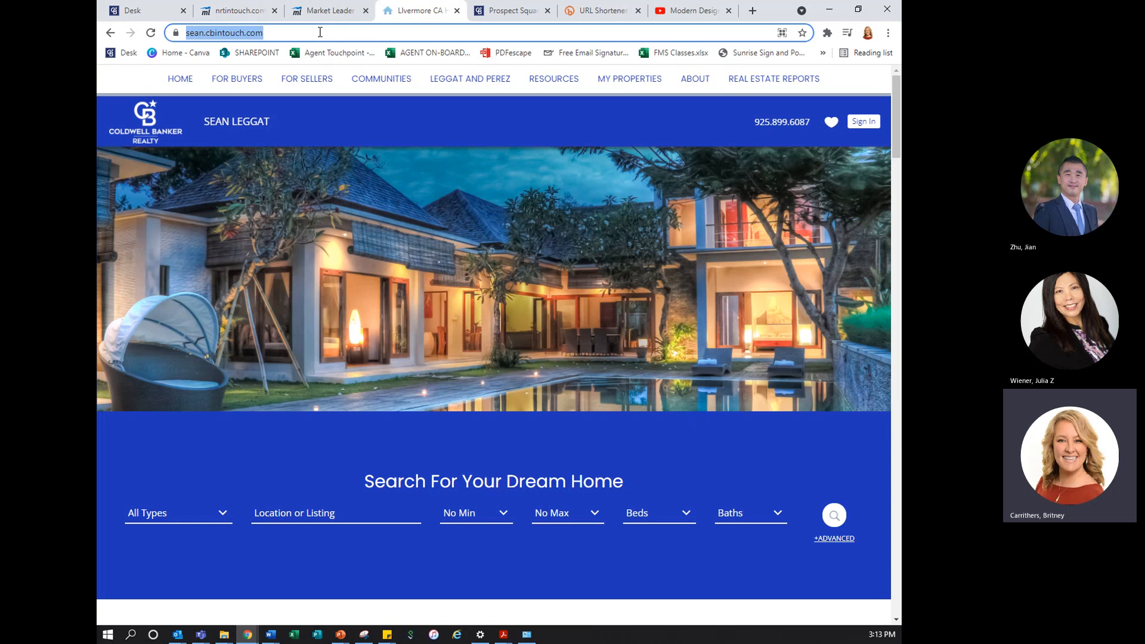
pyautogui.click(320, 32)
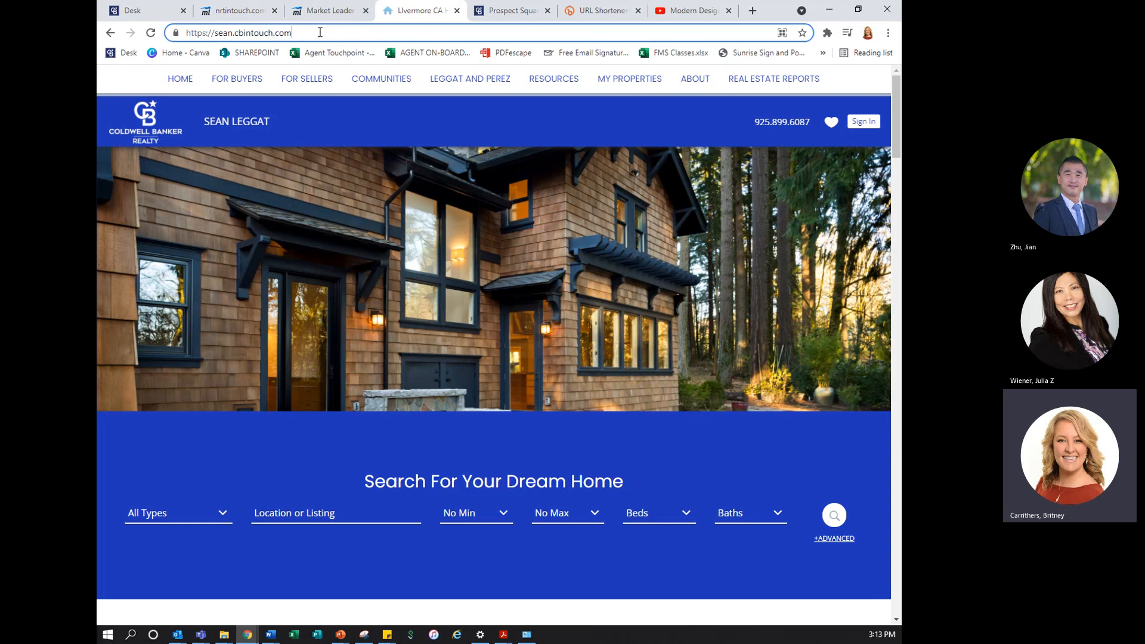
pyautogui.write('/ad')
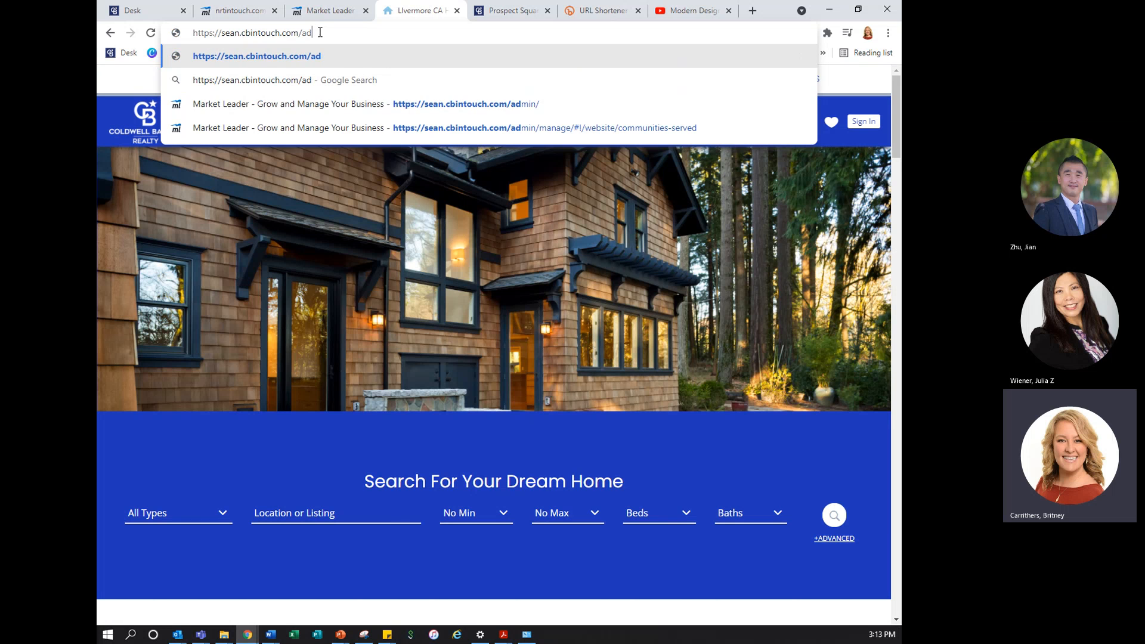
pyautogui.write('vancedsear')
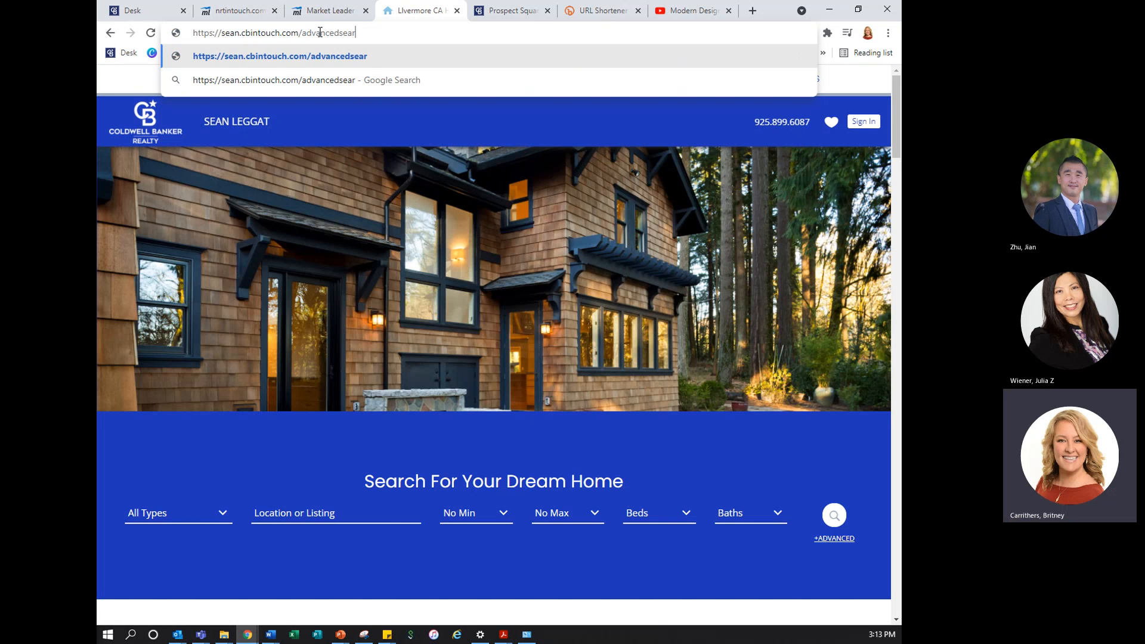
pyautogui.write('ch')
pyautogui.press('Return')
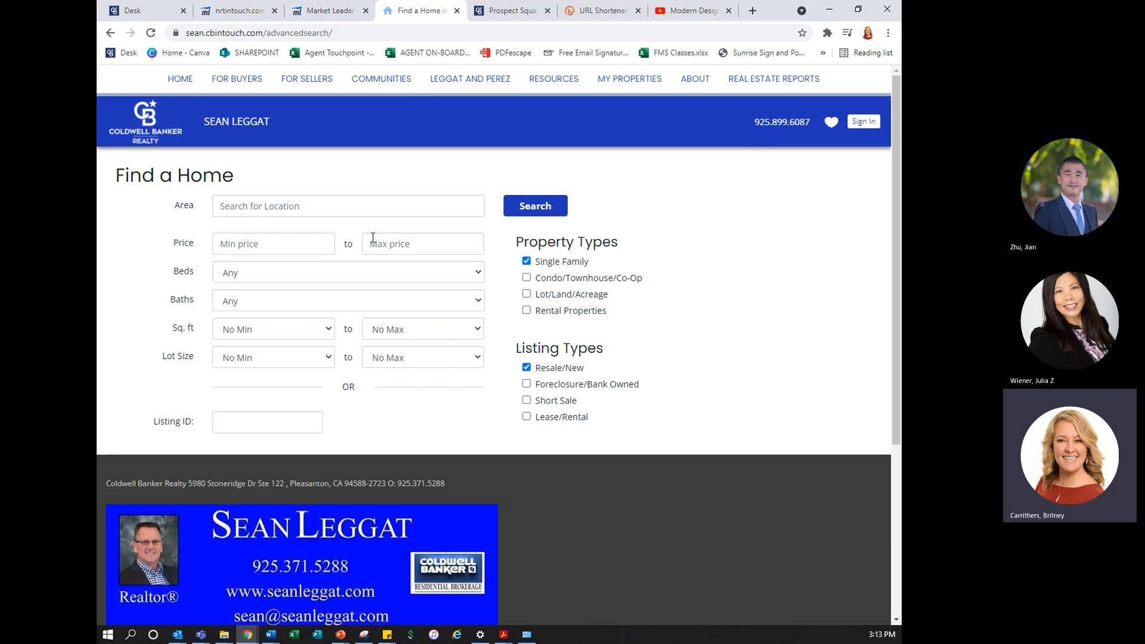
# Switch to Market Leader's listing search options and enable the Open House and 55+ Community optional search fields
pyautogui.click(352, 11)
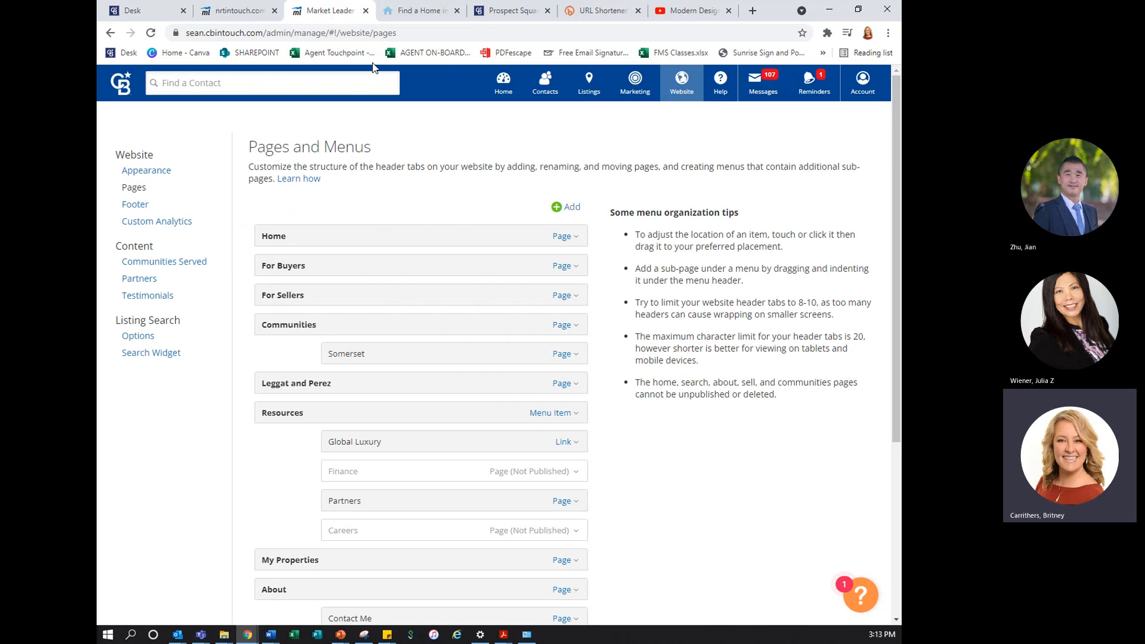
pyautogui.click(143, 339)
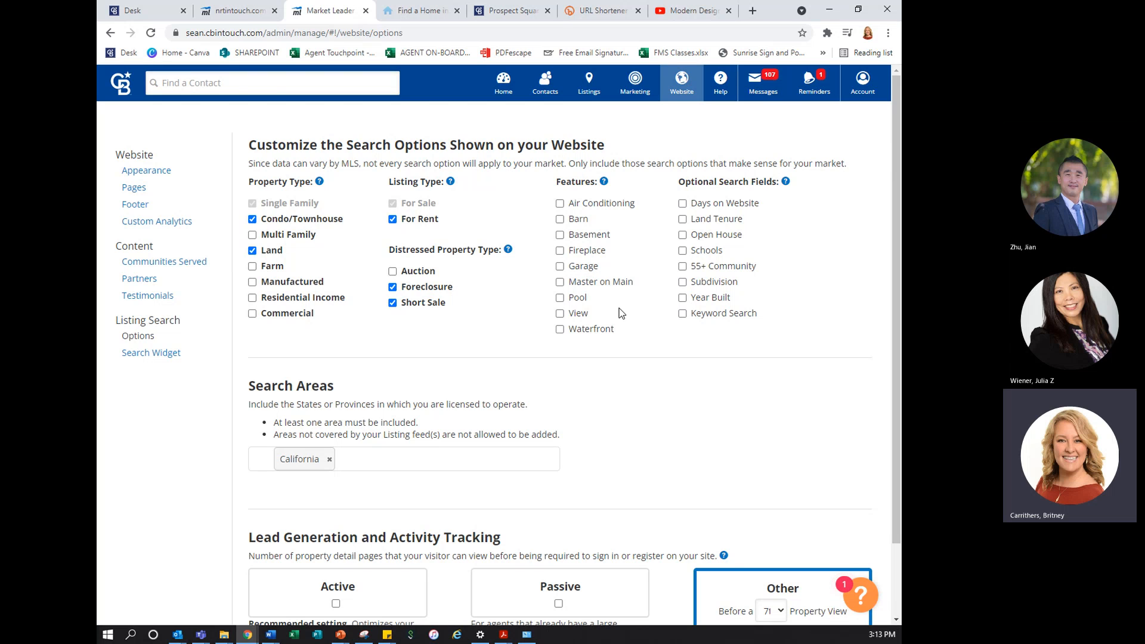
pyautogui.click(683, 235)
pyautogui.click(683, 266)
# Reload the website's advanced search page and search Livermore, CA (Alameda) for open houses only
pyautogui.click(429, 11)
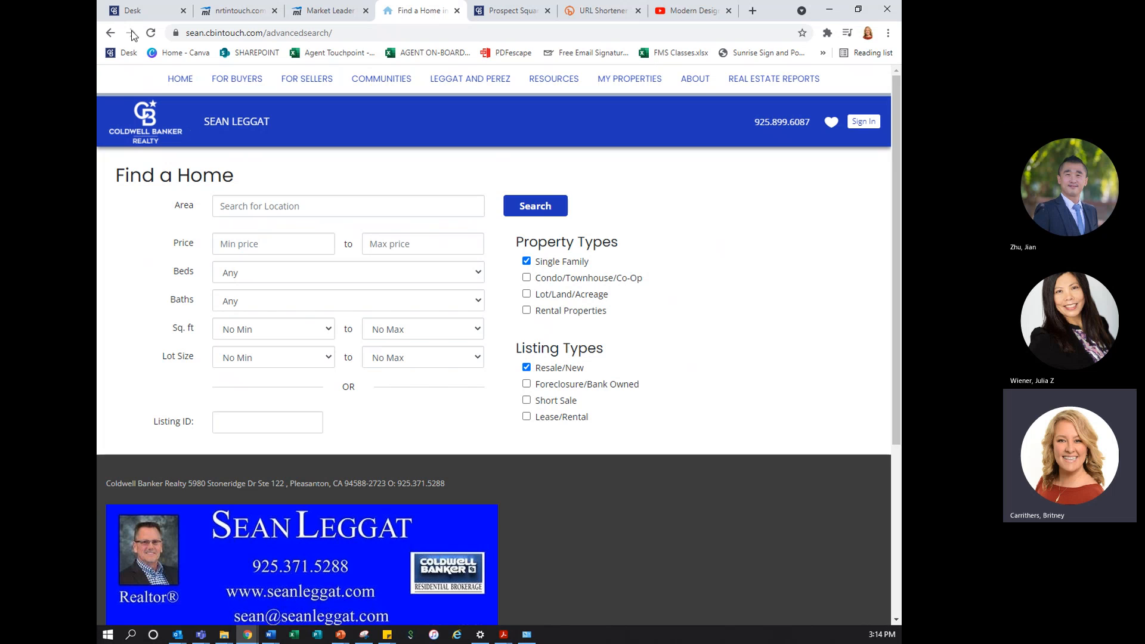
pyautogui.click(150, 34)
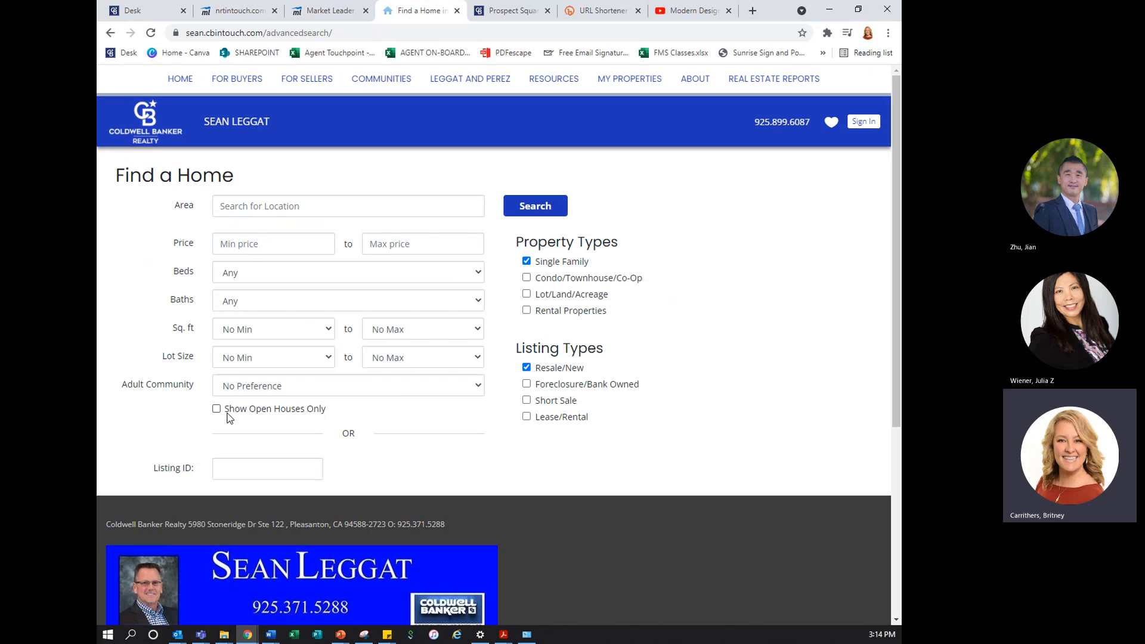
pyautogui.click(255, 206)
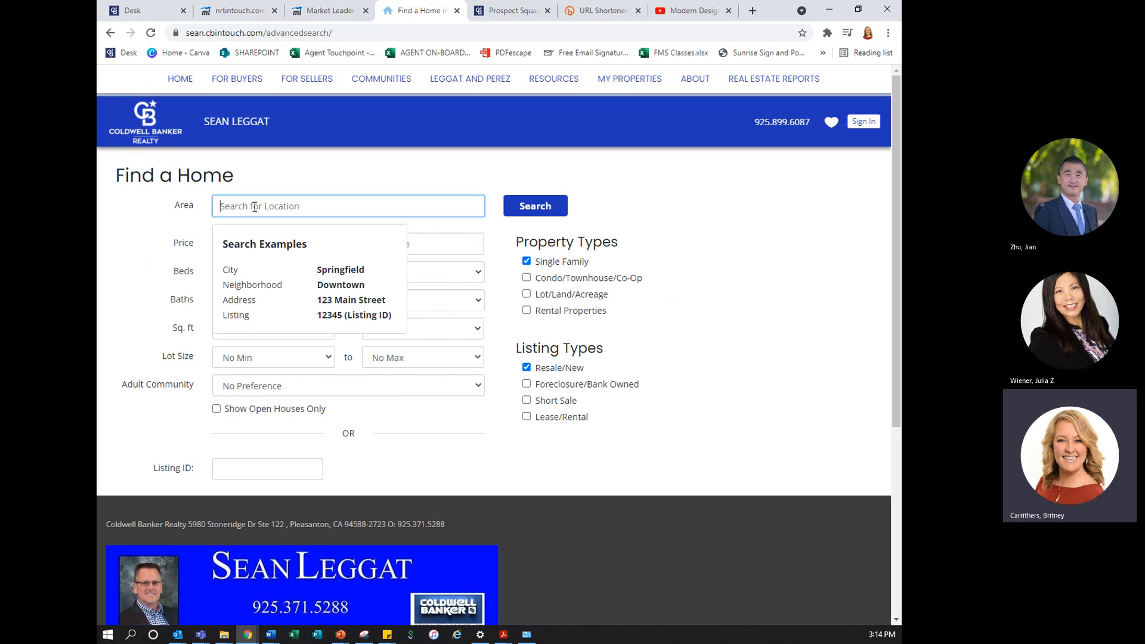
pyautogui.write('Livermore')
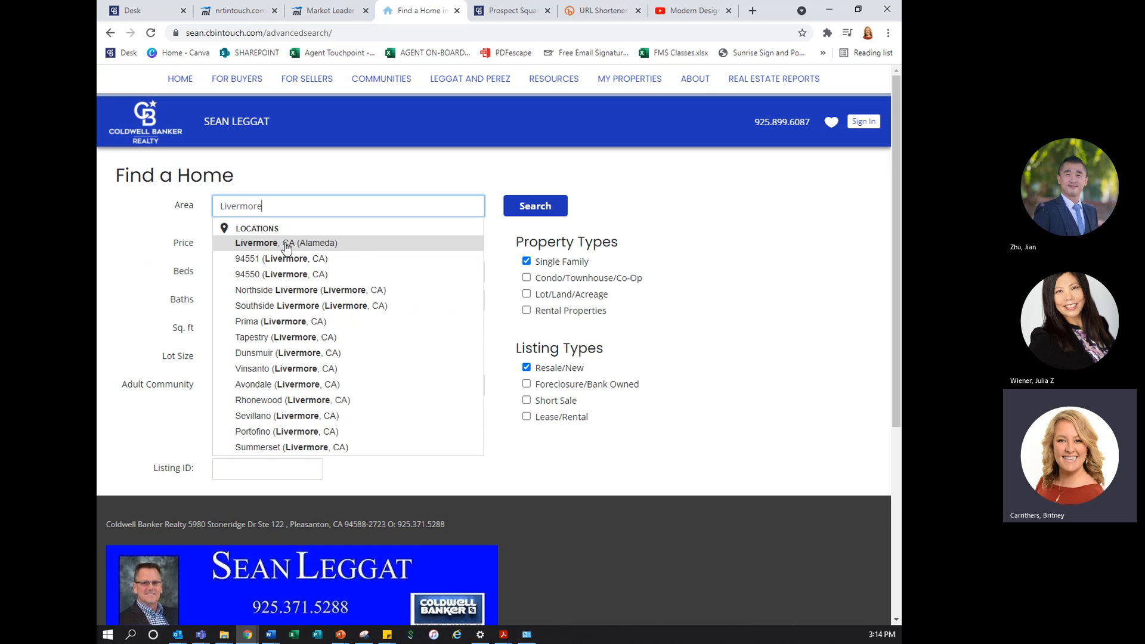
pyautogui.click(286, 244)
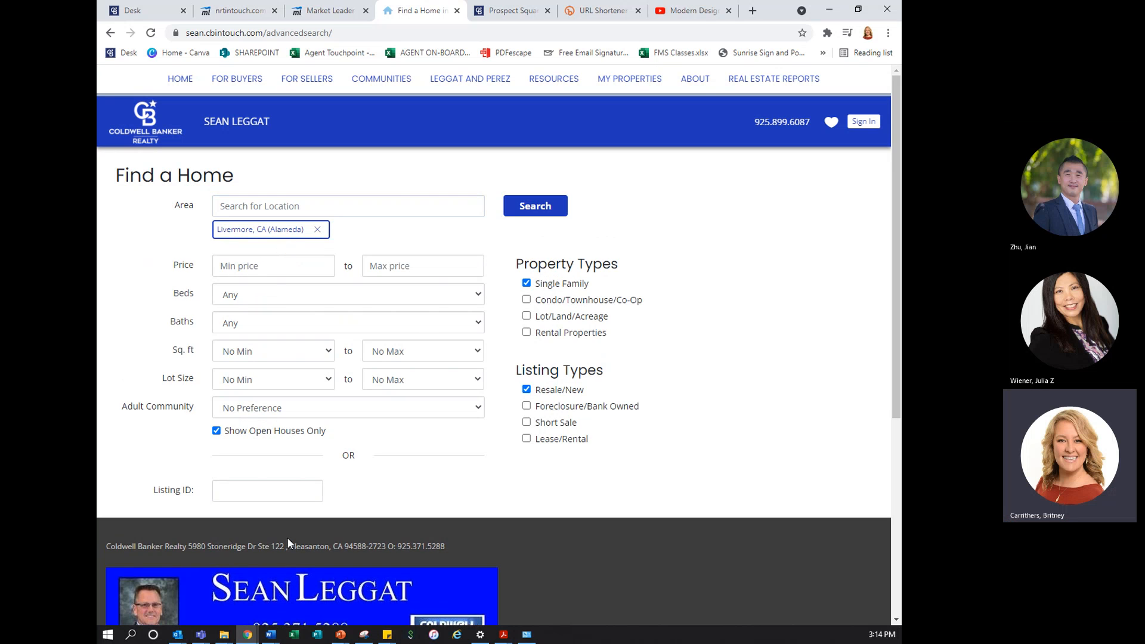
pyautogui.click(552, 213)
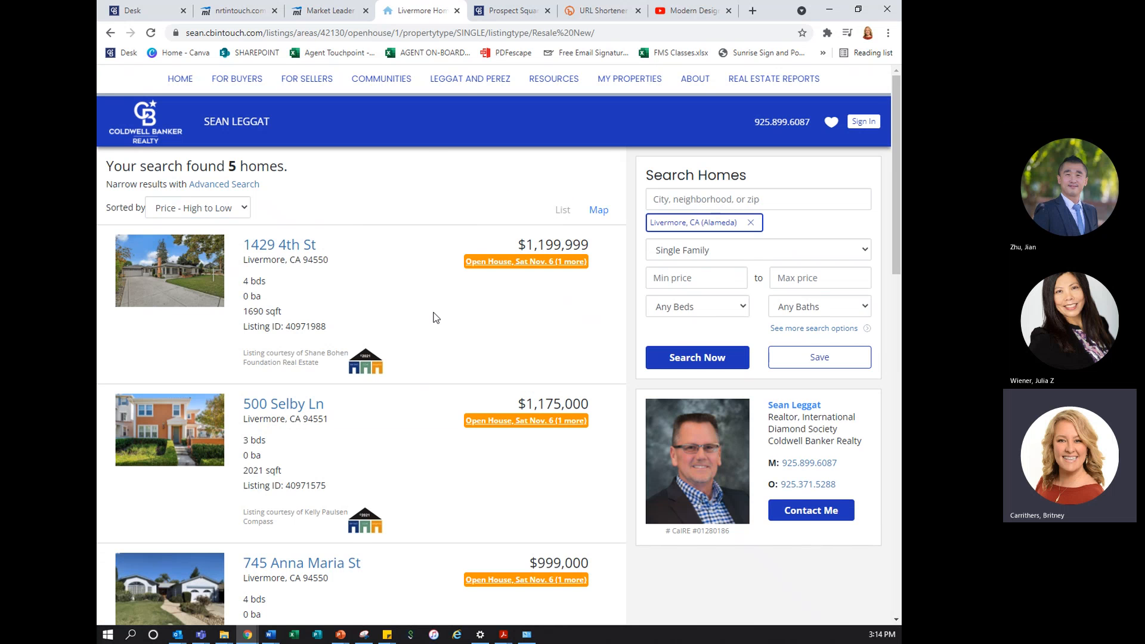
# Look through the Livermore open house results, copy the results page URL, and switch back to Market Leader
pyautogui.scroll(-13, 435, 315)
pyautogui.scroll(13, 438, 322)
pyautogui.click(346, 33)
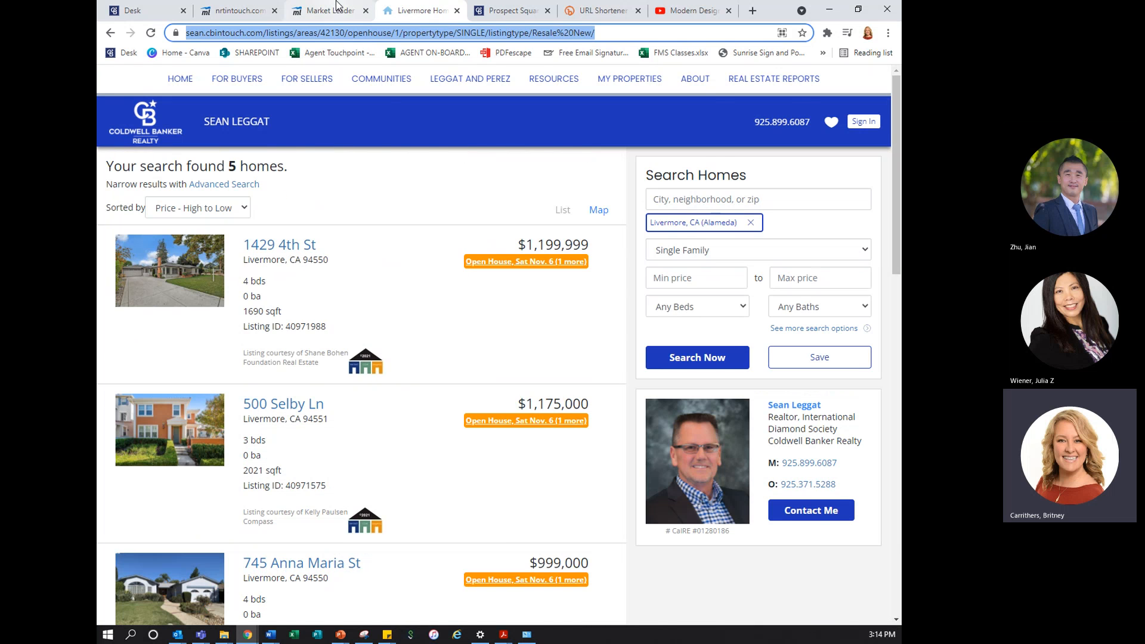
pyautogui.click(320, 10)
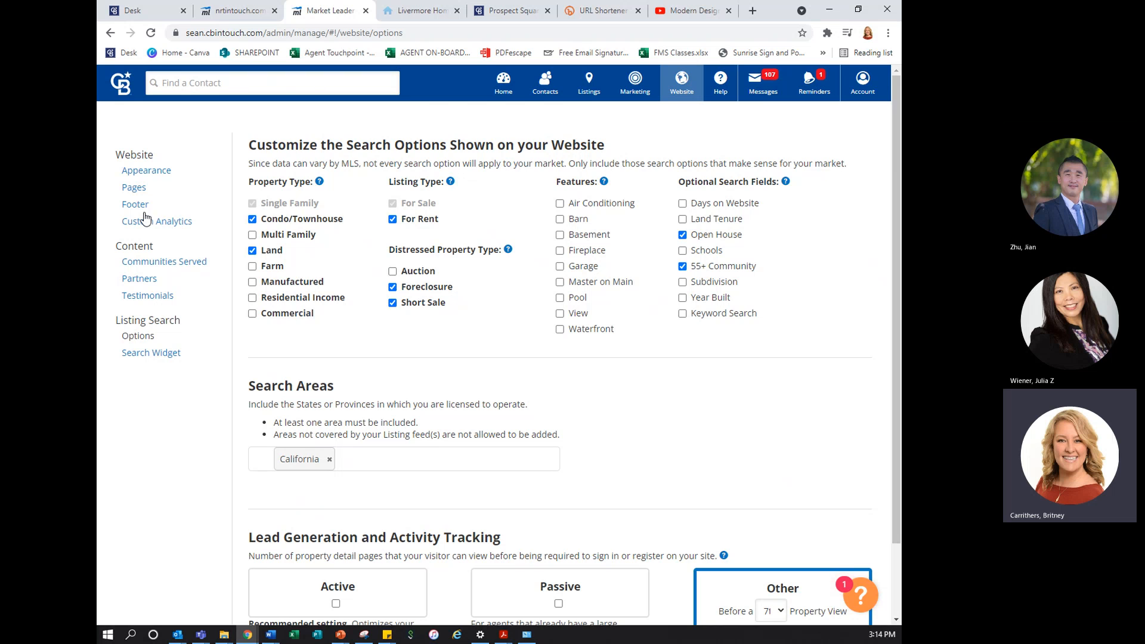
# Add a website menu link to the copied Livermore open house search URL with the link text Livermore Open House
pyautogui.click(144, 194)
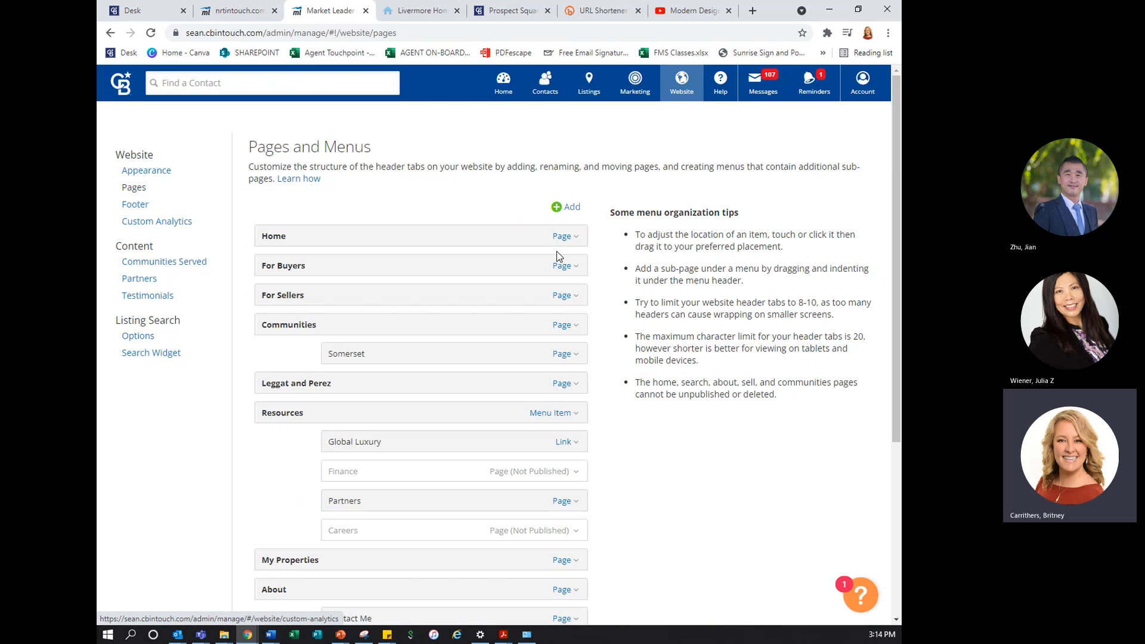
pyautogui.click(578, 206)
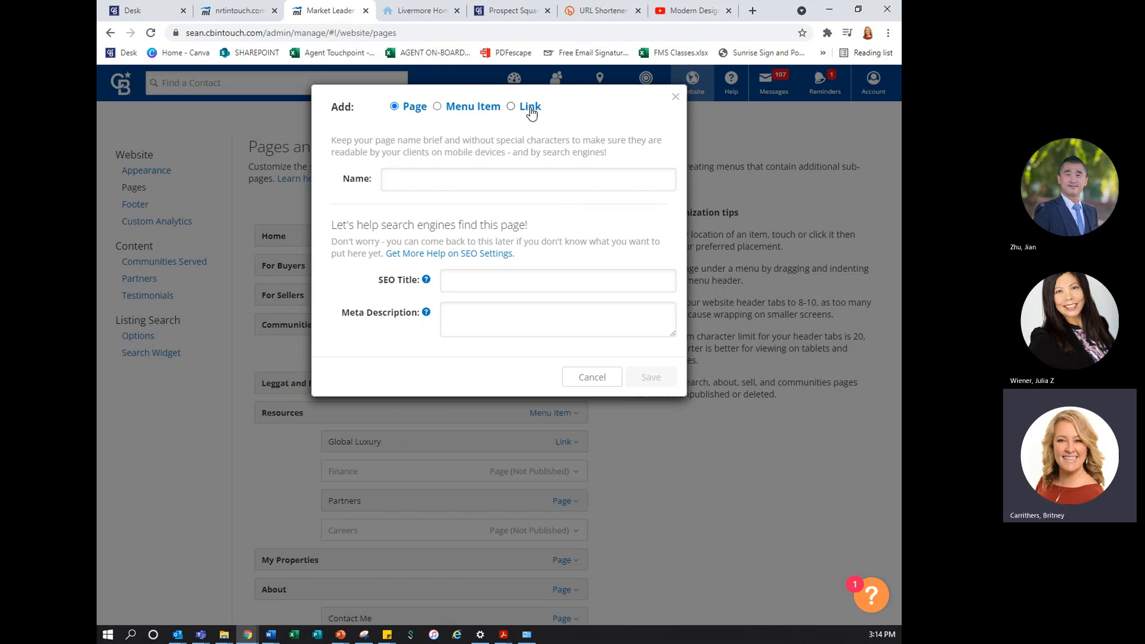
pyautogui.click(527, 107)
pyautogui.click(447, 178)
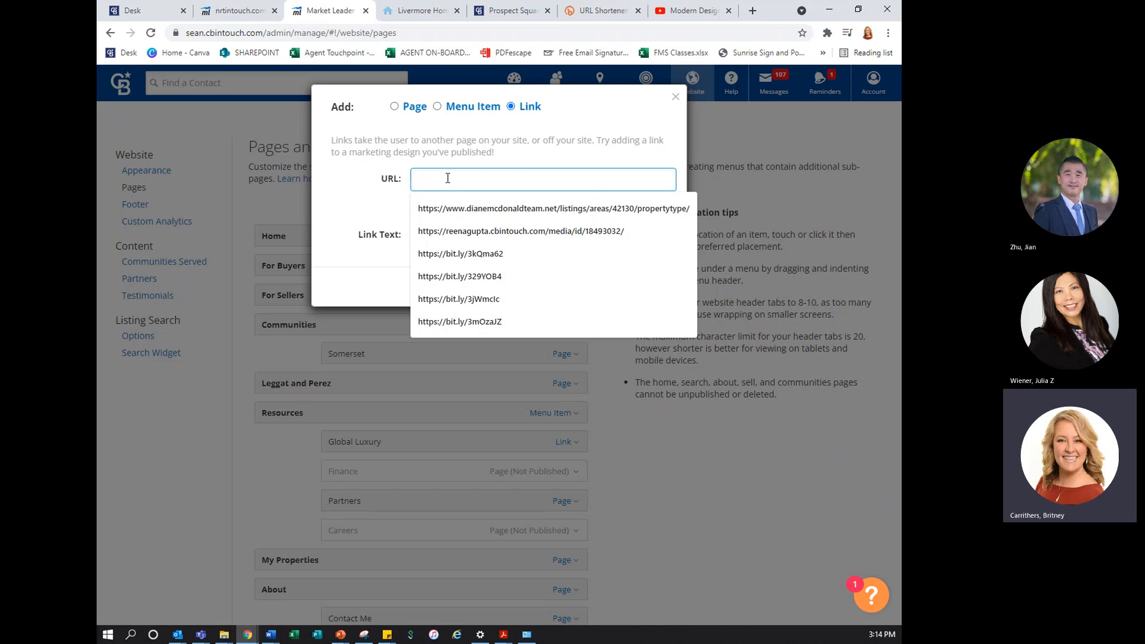
pyautogui.write('https://sean.cbintouch.com/listings/areas/42130/openhouse/1')
pyautogui.click(427, 233)
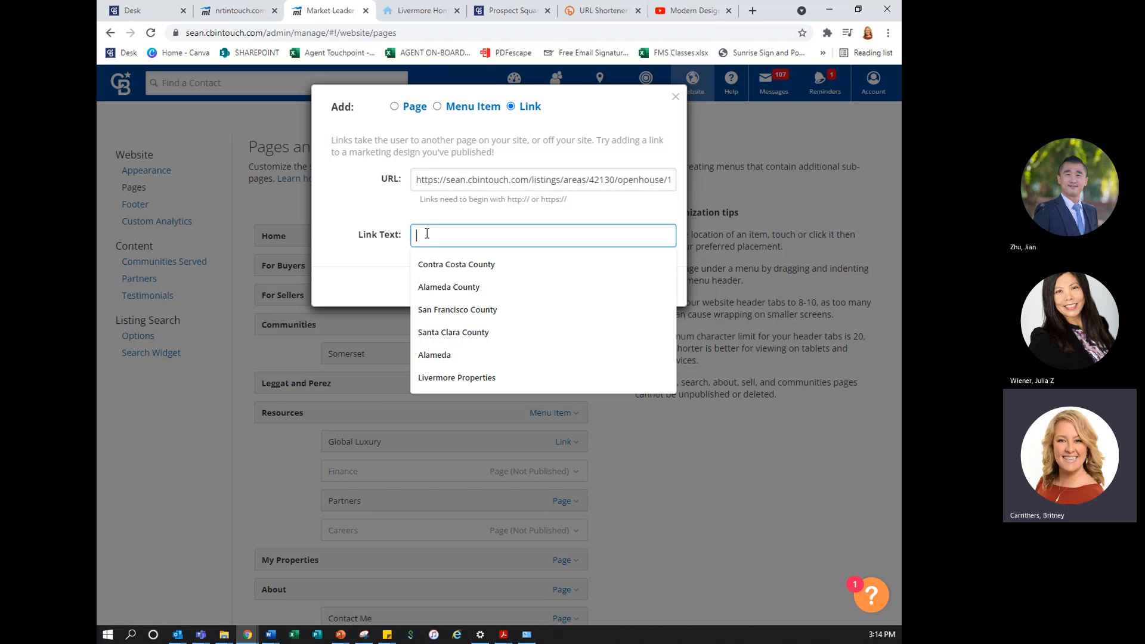
pyautogui.write('Liv')
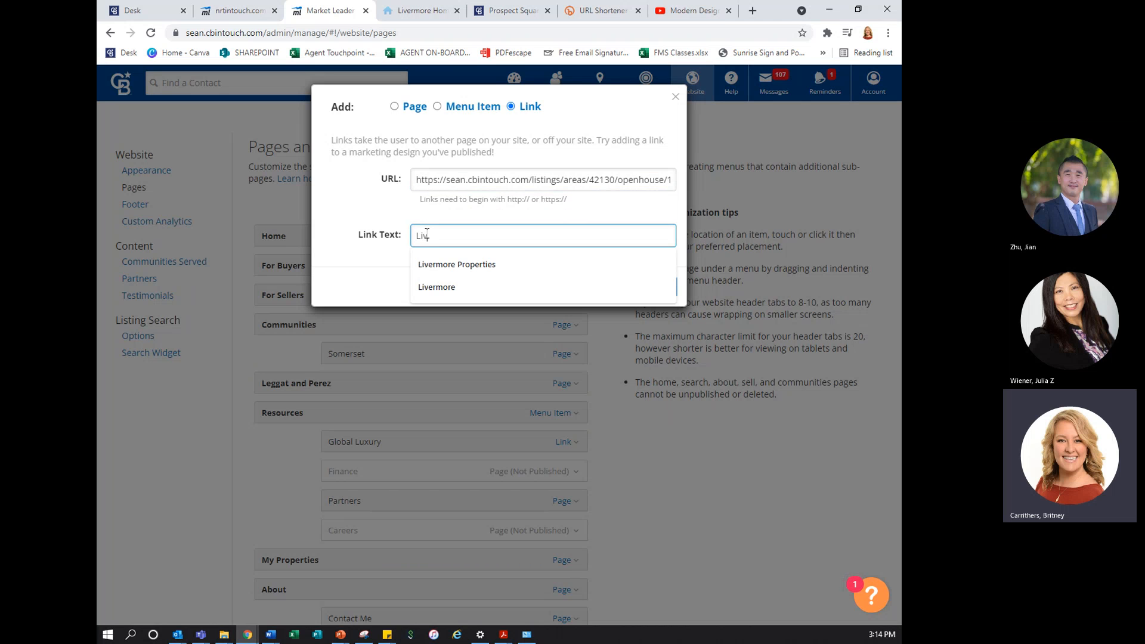
pyautogui.write('ermore Open House')
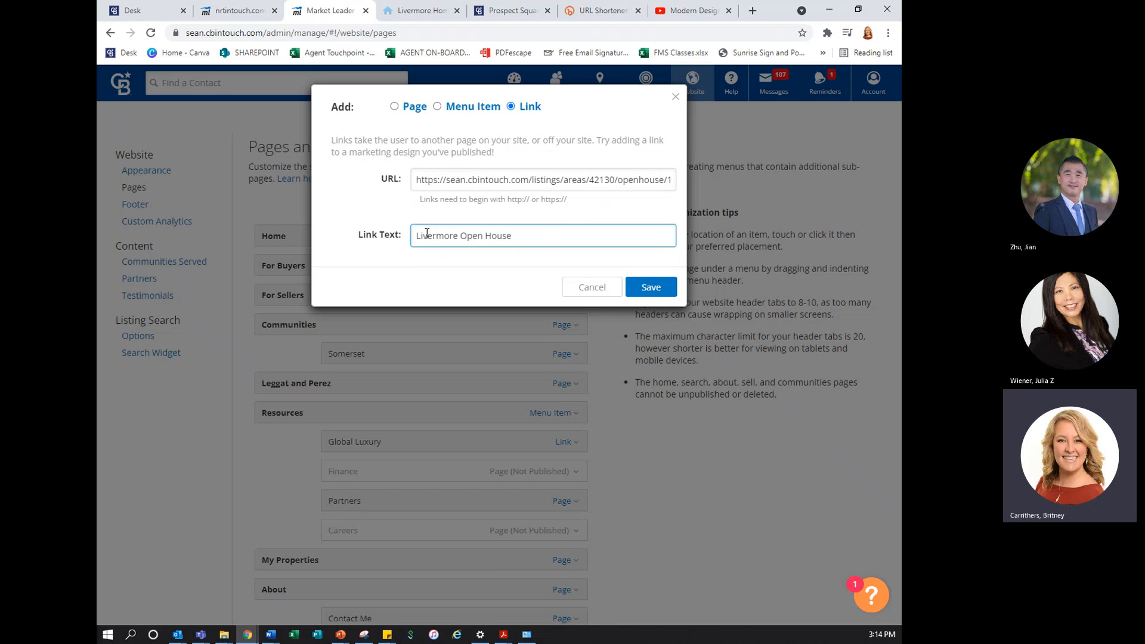
pyautogui.click(648, 291)
# Save the website menu with the Livermore Open House link, checking the public site and saving again in Market Leader
pyautogui.scroll(-5, 647, 289)
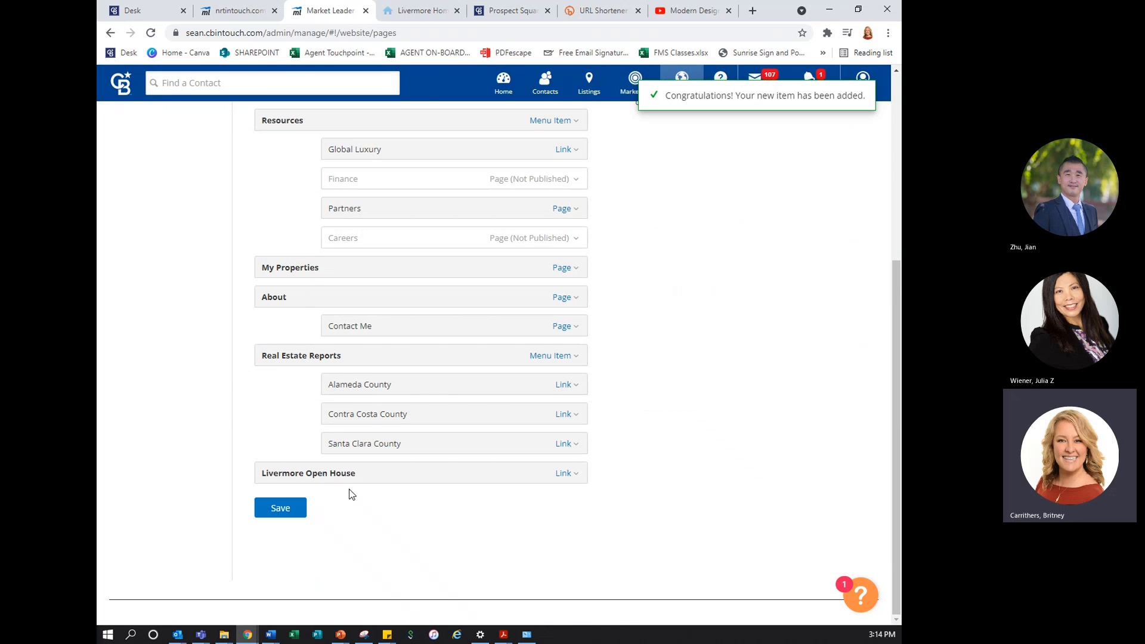
pyautogui.click(297, 512)
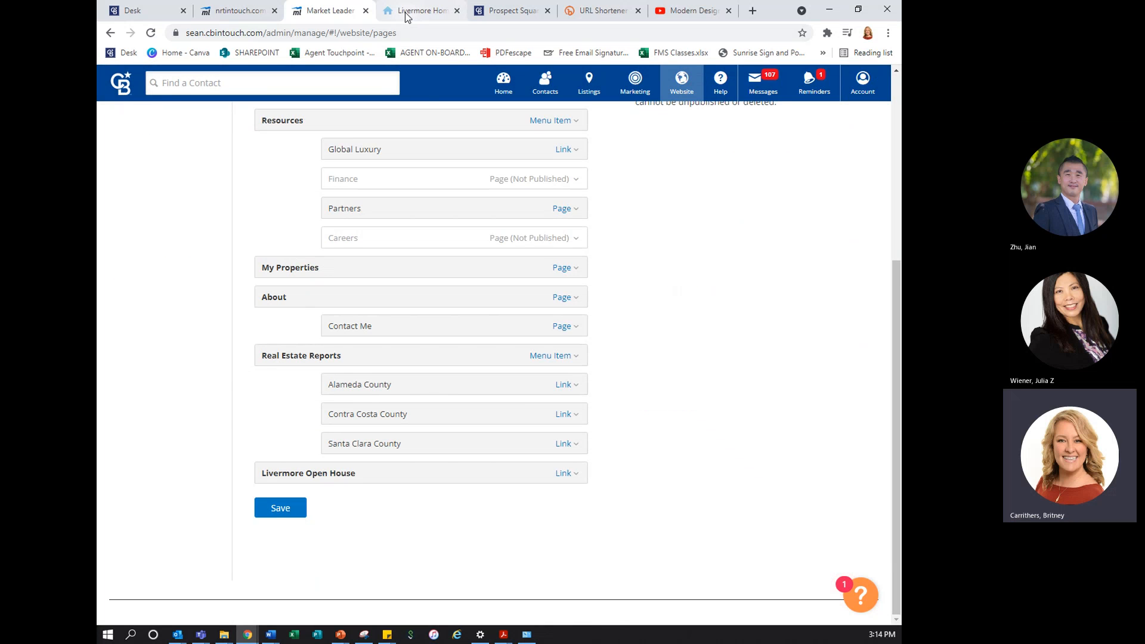
pyautogui.click(406, 16)
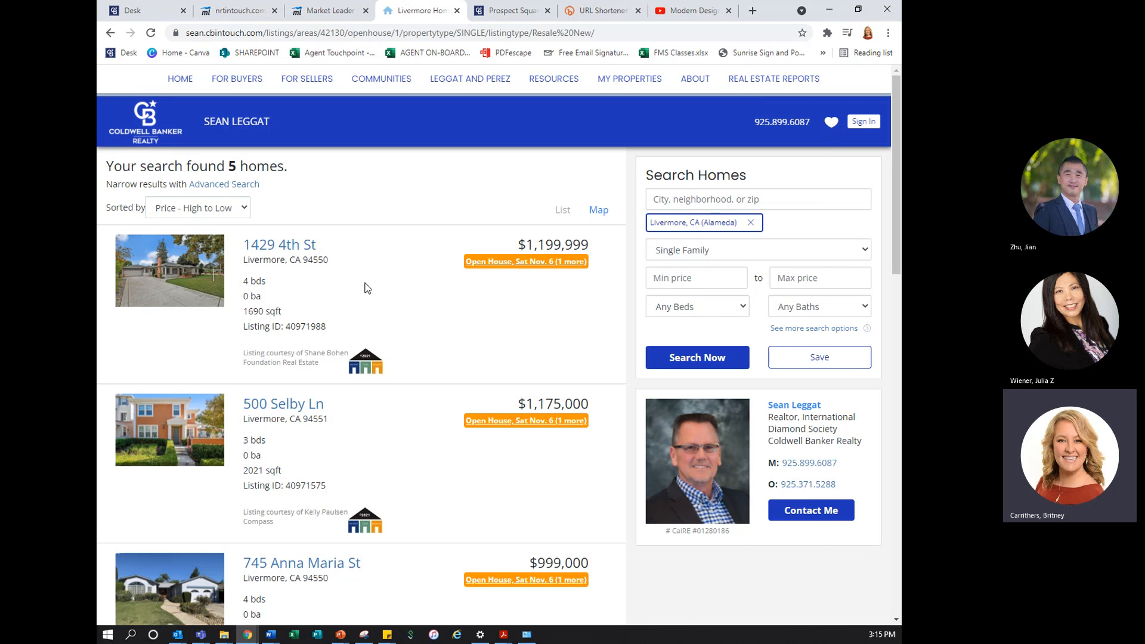
pyautogui.click(152, 33)
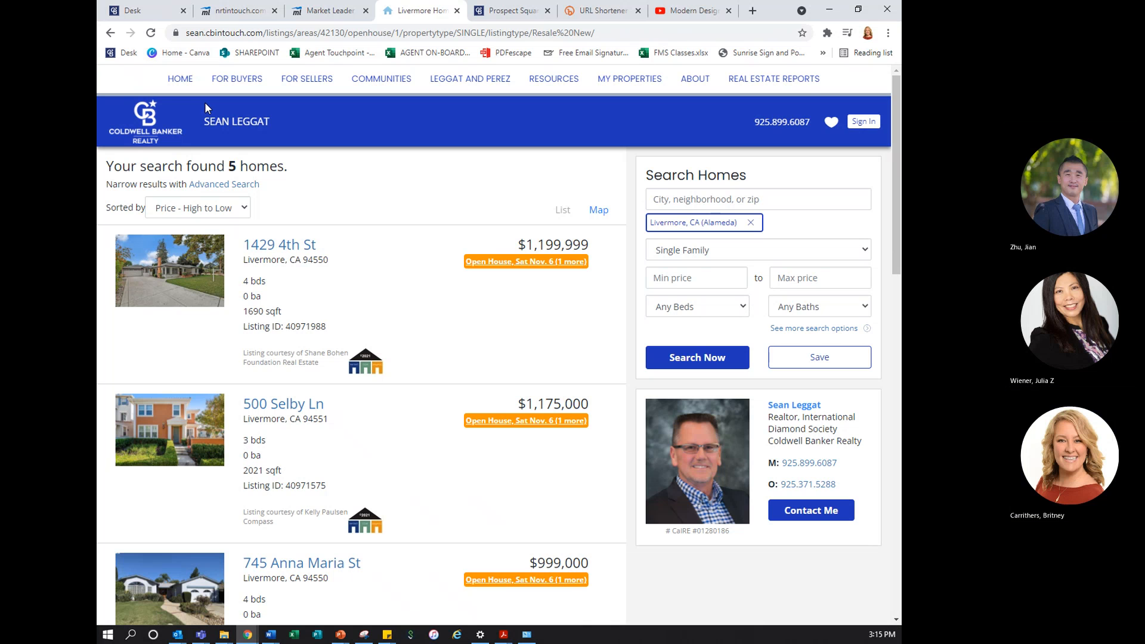
pyautogui.click(330, 10)
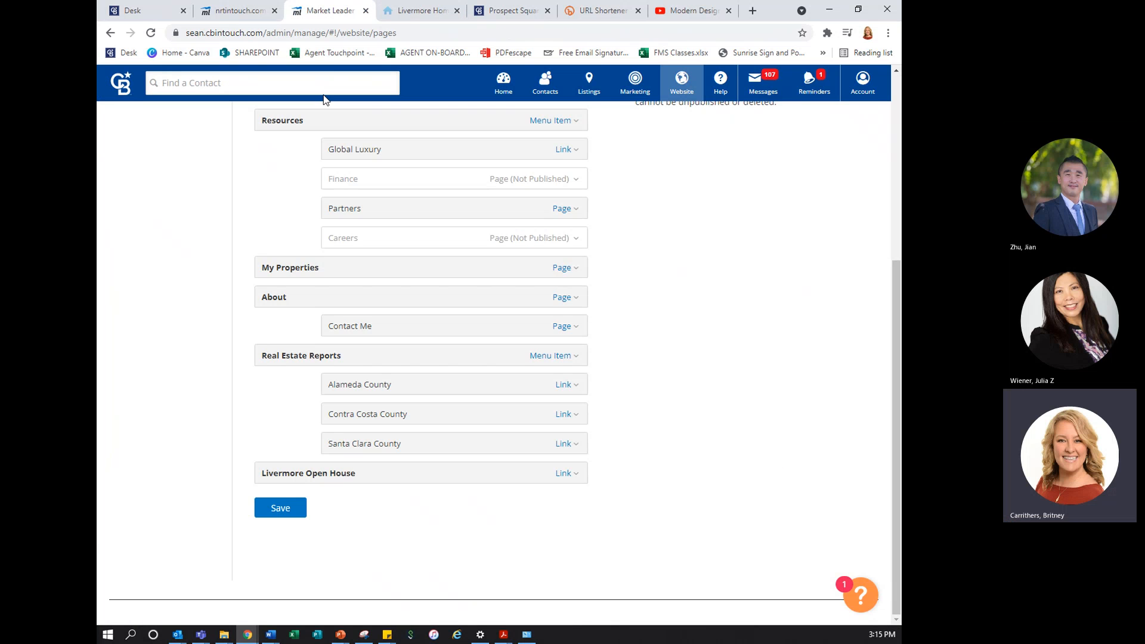
pyautogui.click(295, 509)
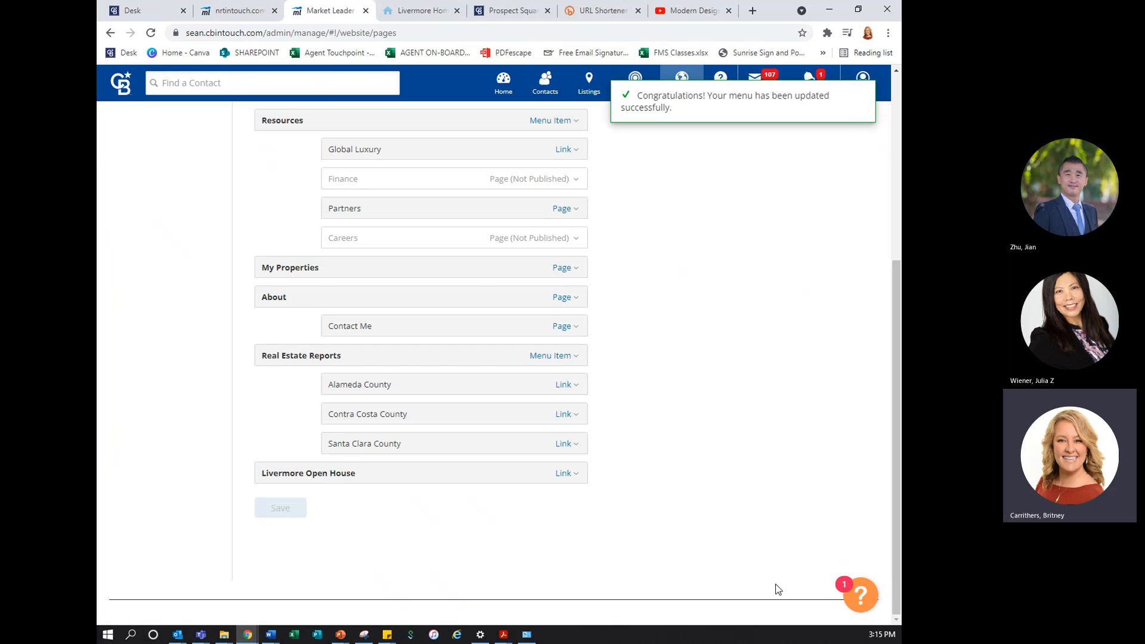
# Reload the public agent website, test its Livermore Open House menu link, and return to the site's Home page
pyautogui.click(439, 16)
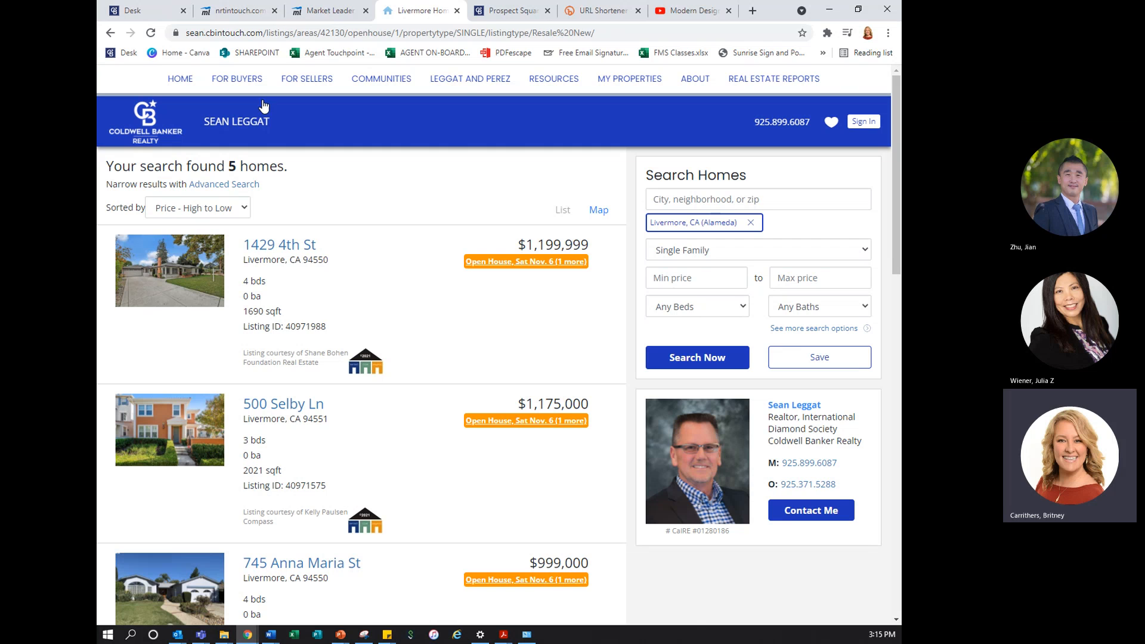
pyautogui.click(151, 37)
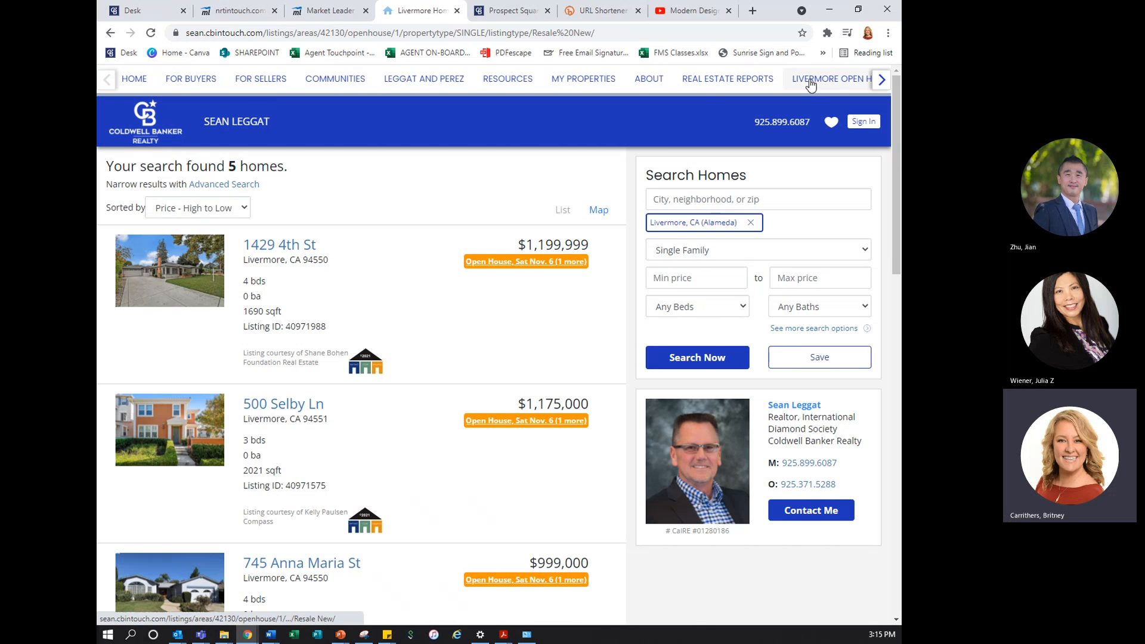
pyautogui.click(810, 81)
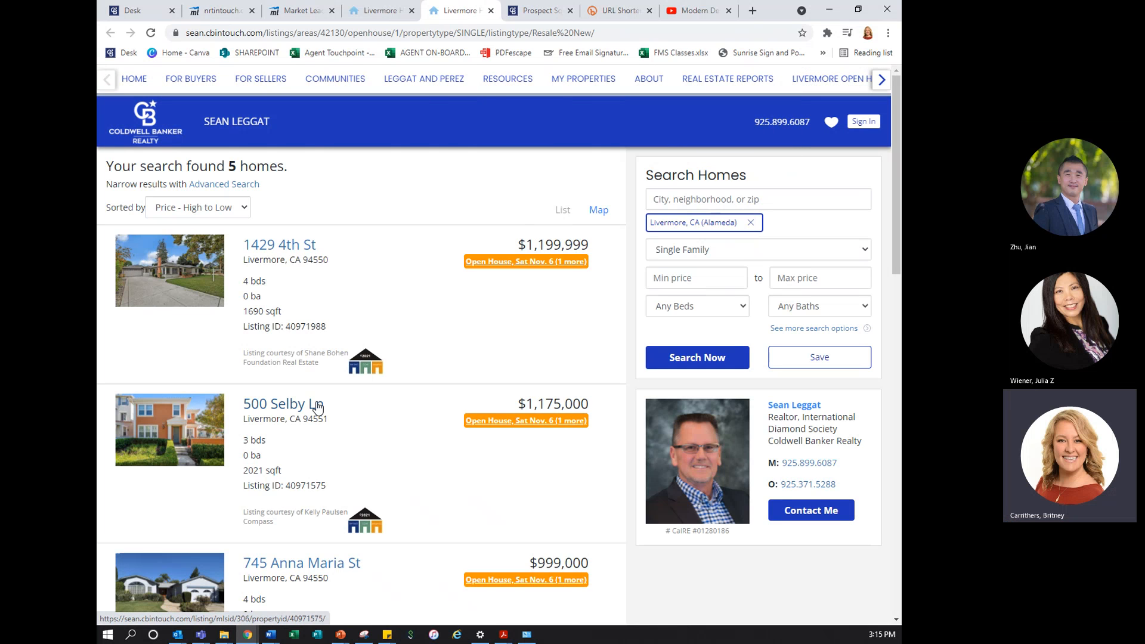
pyautogui.click(491, 11)
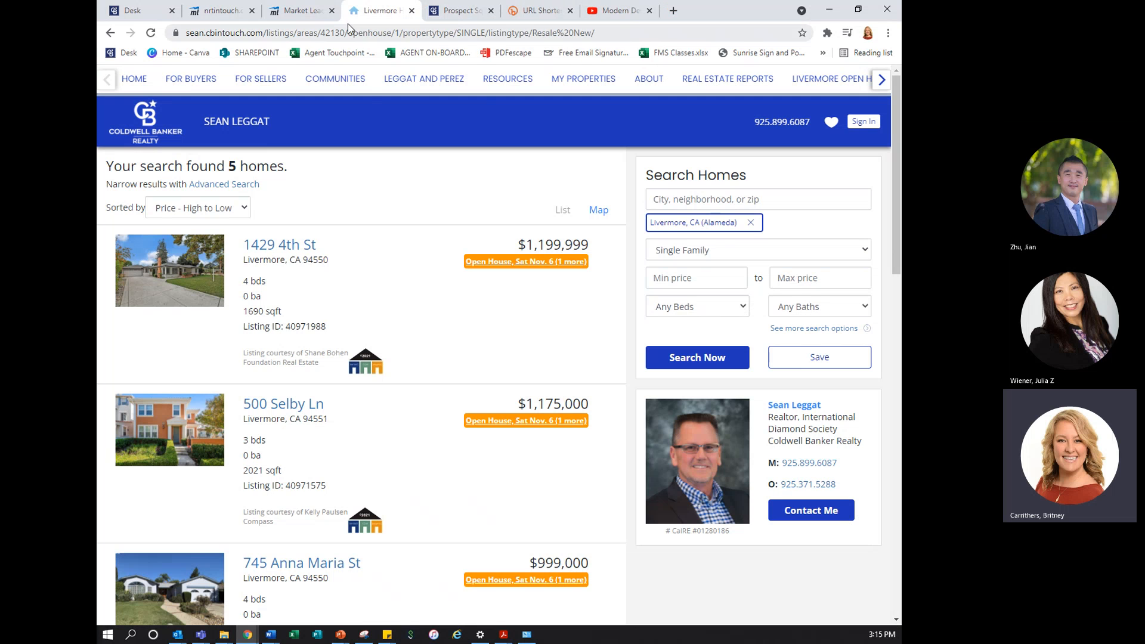
pyautogui.click(133, 80)
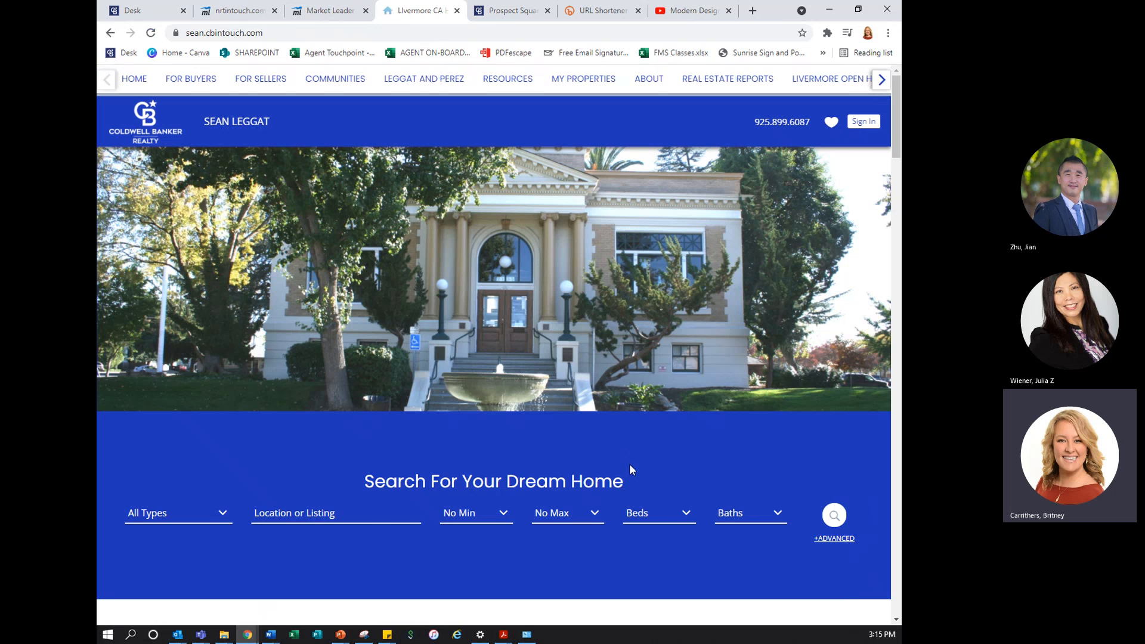